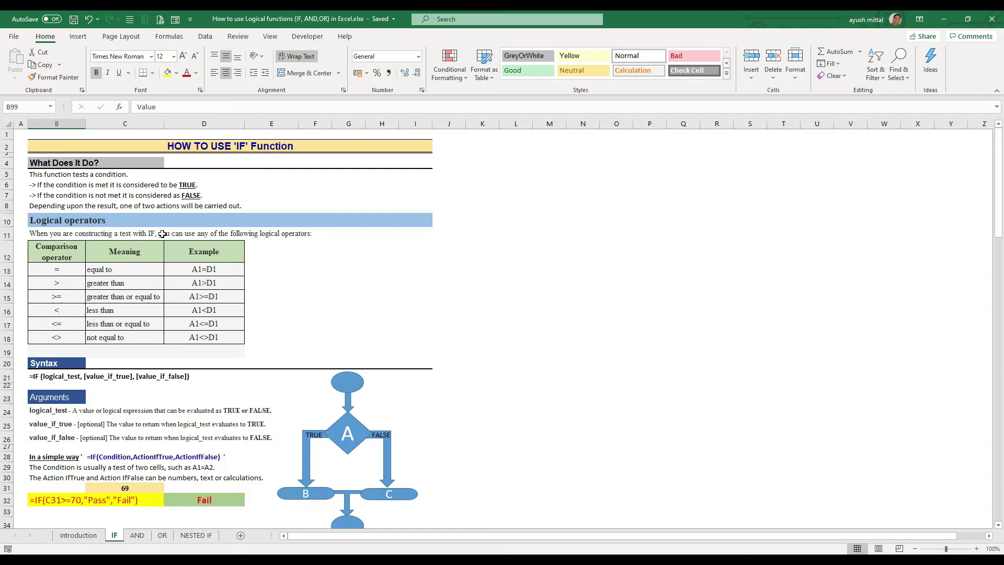
Review the explanation of what the IF function does, including its TRUE and FALSE outcomes
{"action": "left_click", "coordinate": [34, 161]}
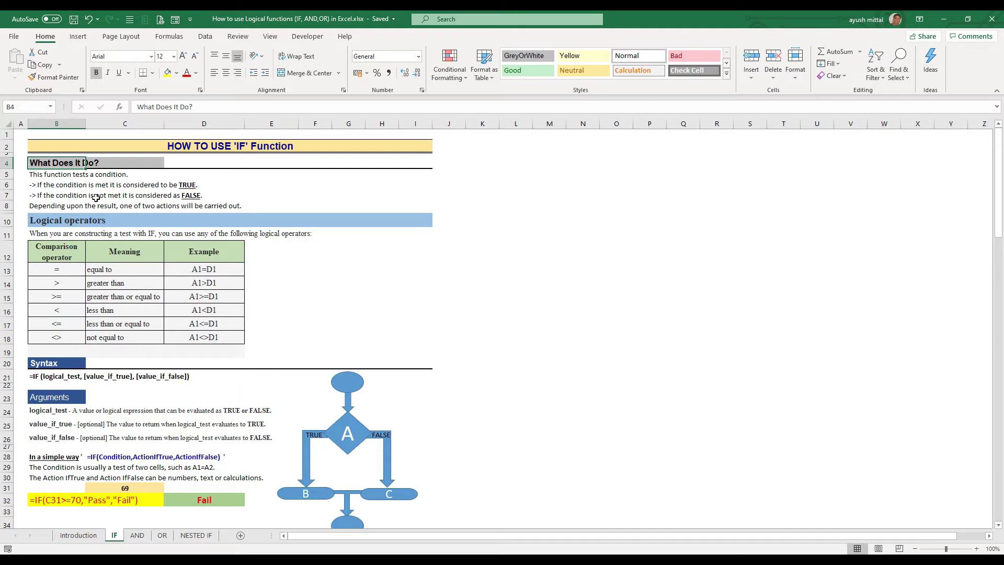
{"action": "left_click", "coordinate": [185, 187]}
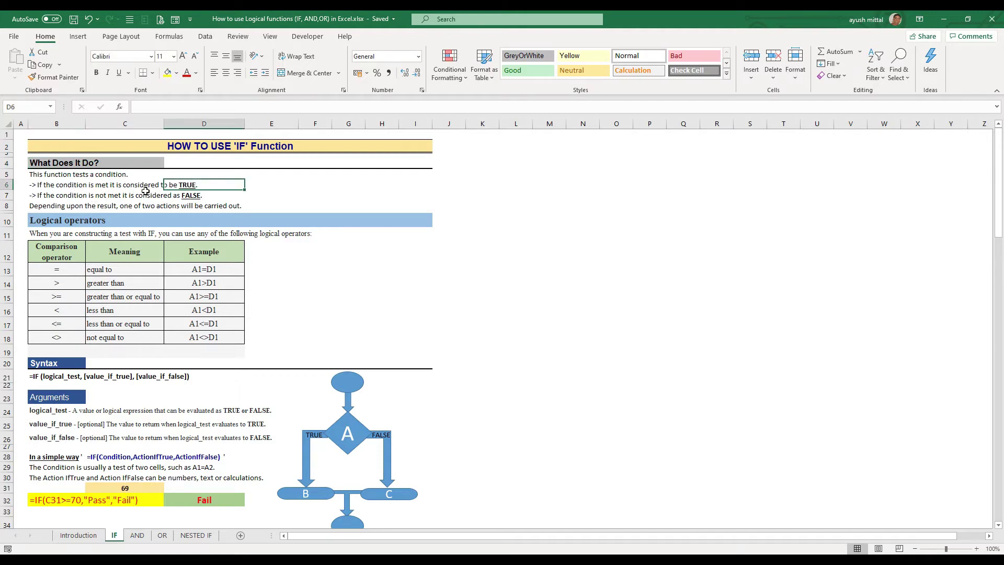
{"action": "left_click", "coordinate": [189, 196]}
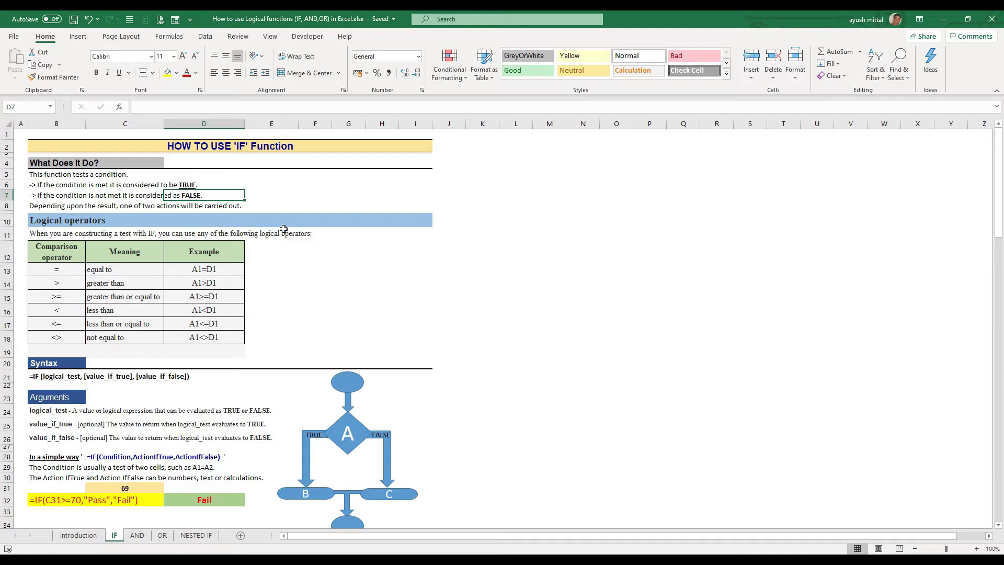
Examine each comparison operator in the logical operators table together with its meaning and example, from equal to through not equal to
{"action": "left_click", "coordinate": [67, 265]}
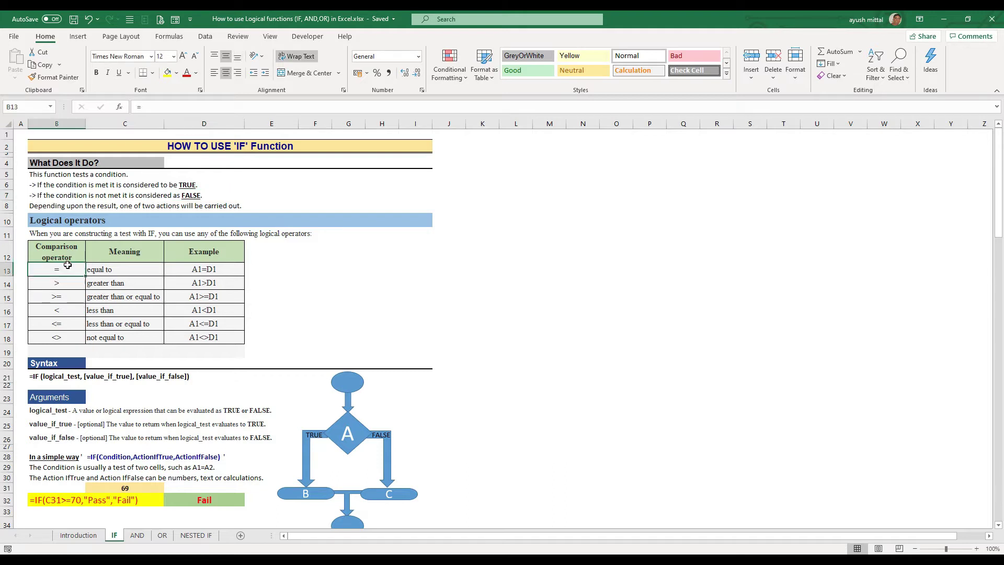
{"action": "left_click", "coordinate": [203, 270]}
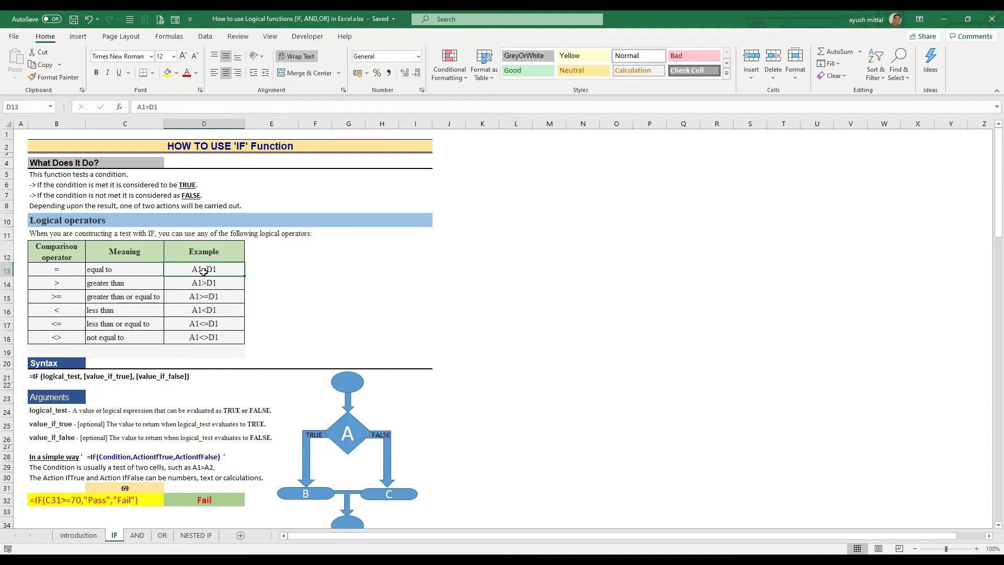
{"action": "left_click", "coordinate": [66, 283]}
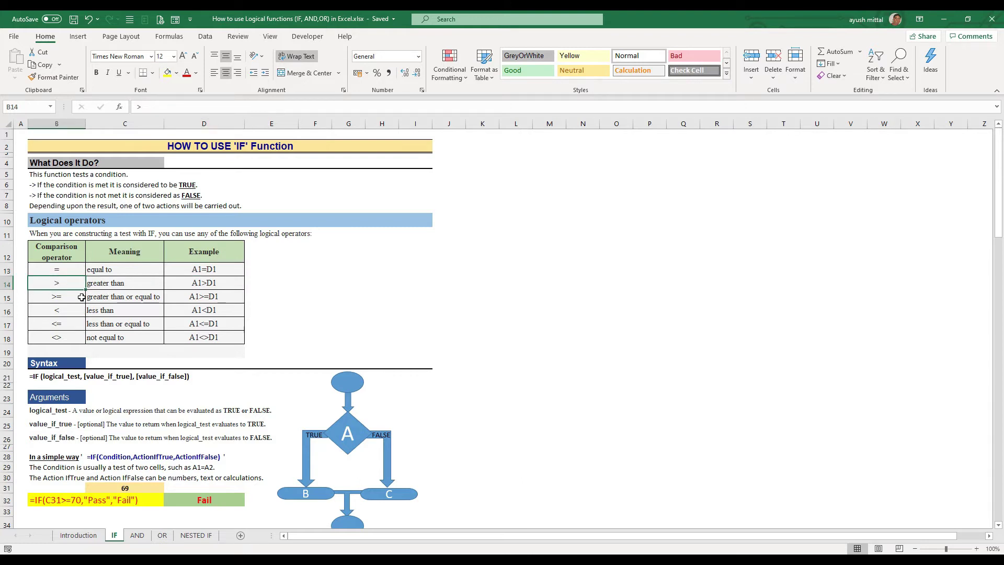
{"action": "left_click", "coordinate": [219, 284]}
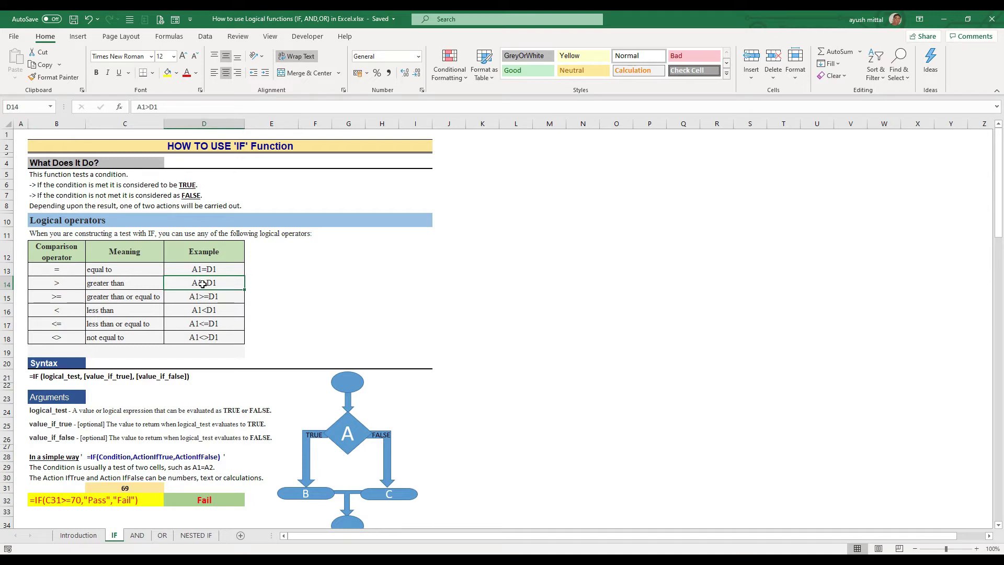
{"action": "left_click", "coordinate": [104, 299]}
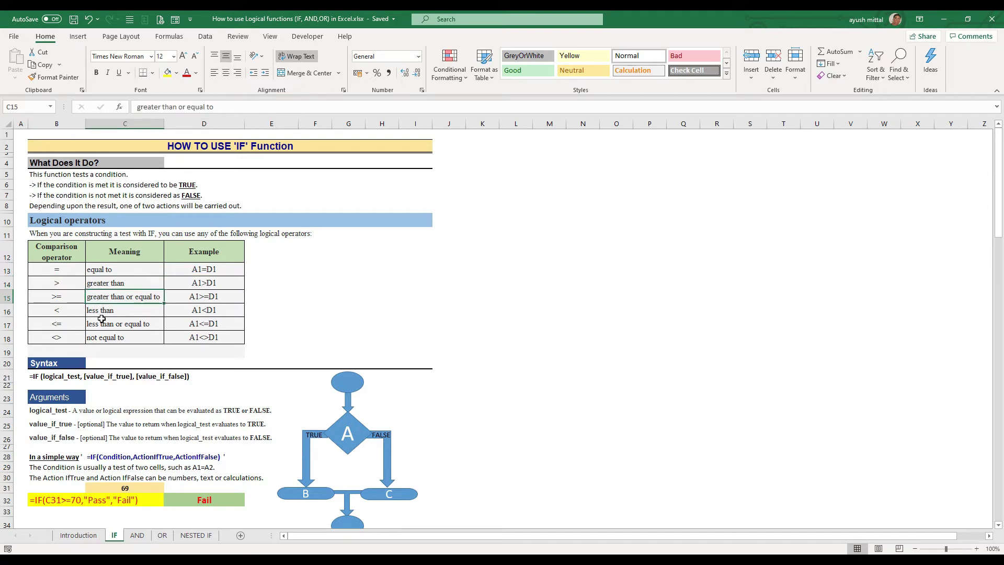
{"action": "left_click", "coordinate": [210, 298]}
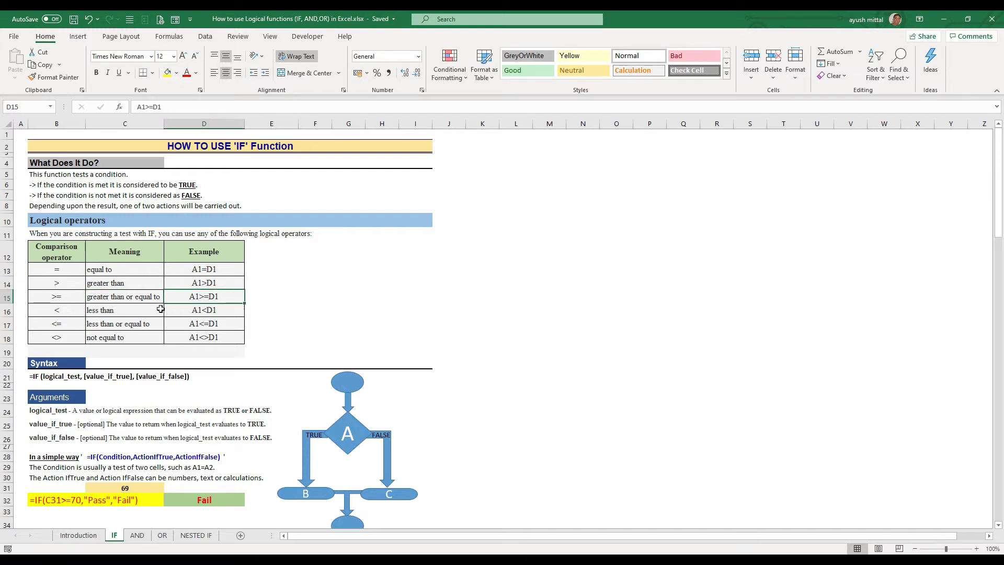
{"action": "left_click", "coordinate": [136, 308]}
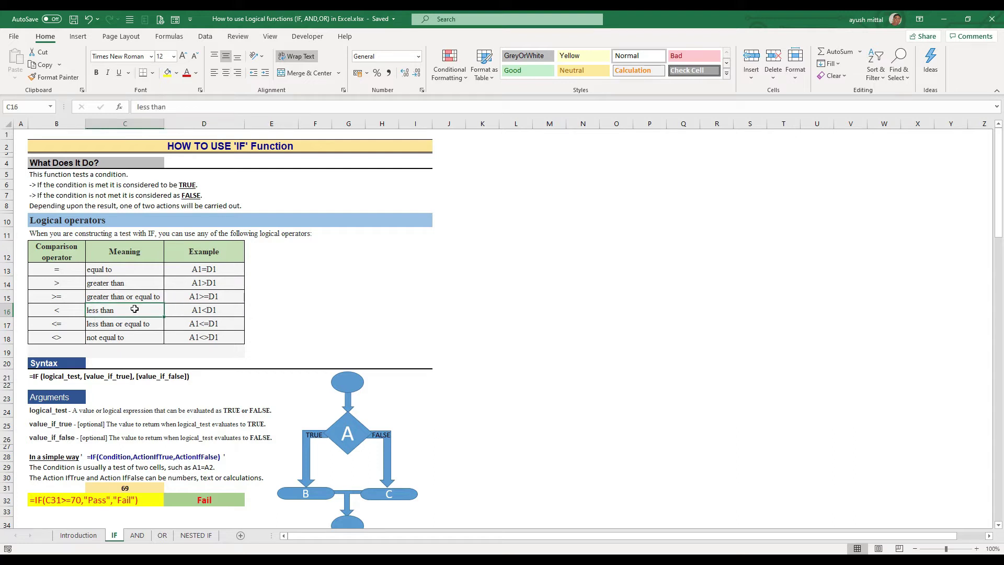
{"action": "left_click", "coordinate": [183, 315]}
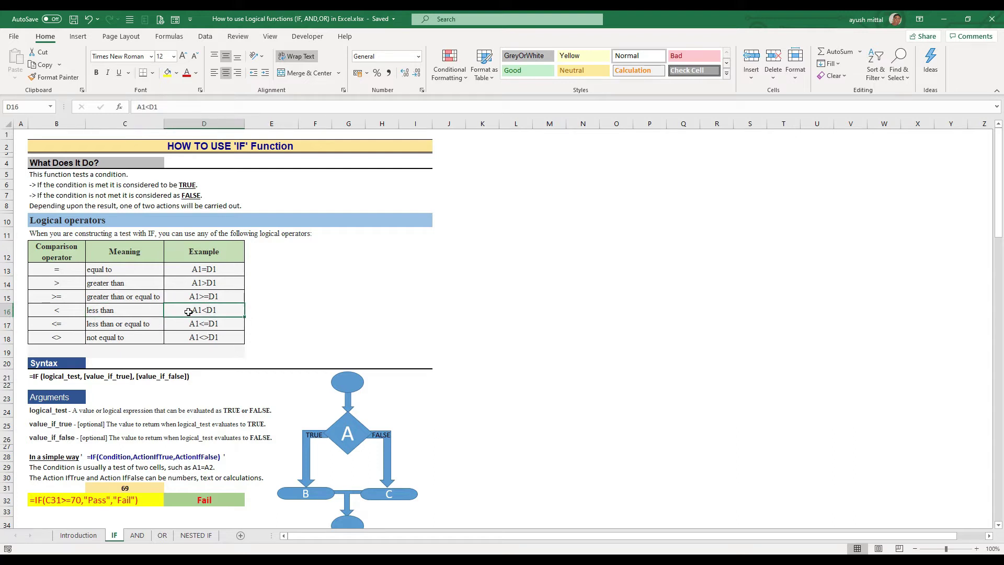
{"action": "left_click", "coordinate": [112, 324]}
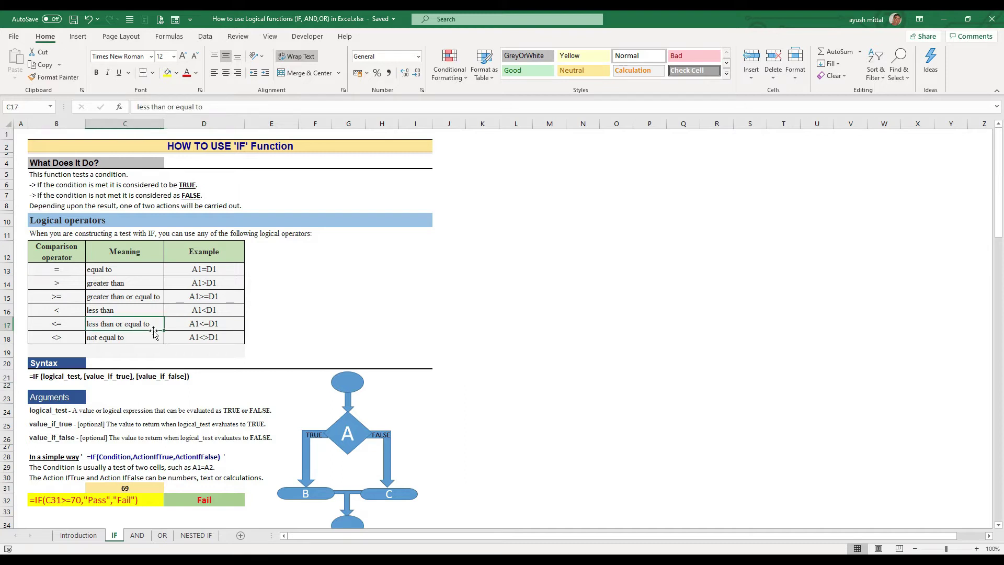
{"action": "left_click", "coordinate": [189, 325]}
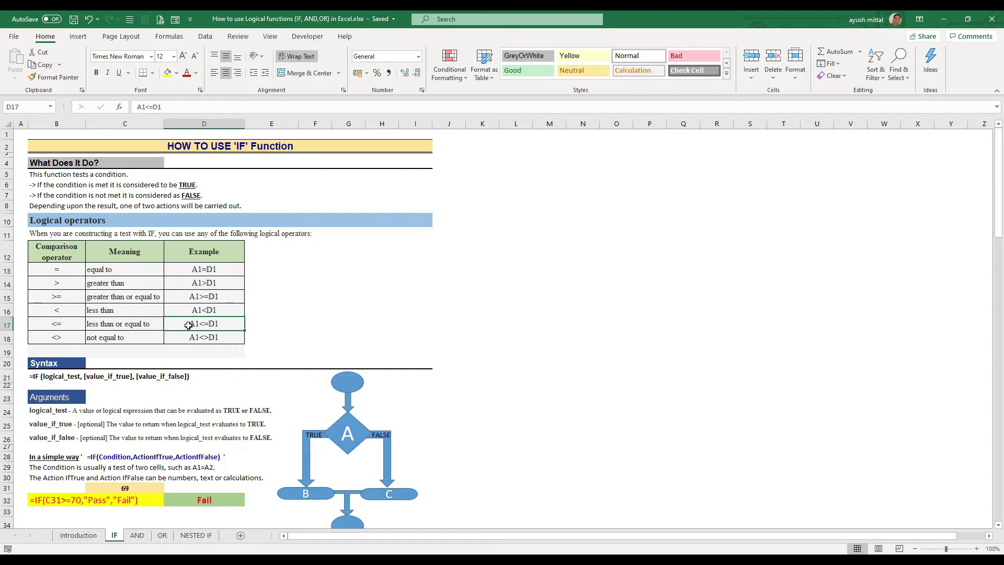
{"action": "left_click", "coordinate": [142, 334]}
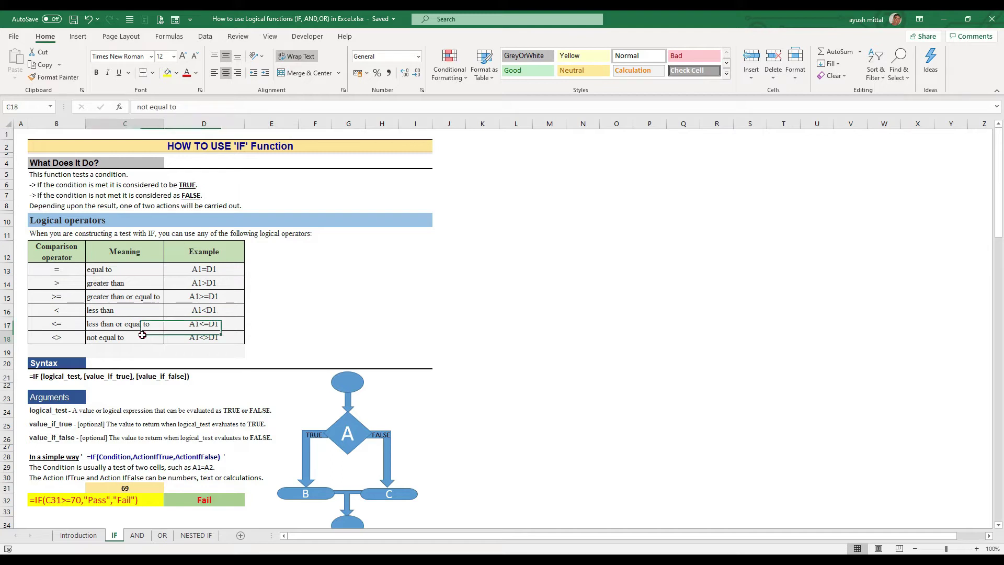
{"action": "left_click", "coordinate": [185, 334]}
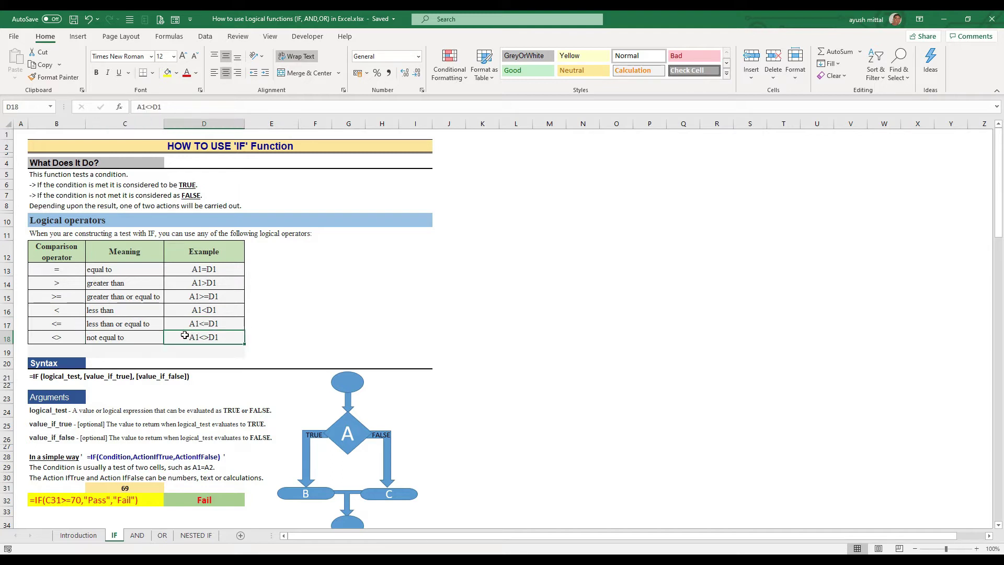
Review the IF syntax and the descriptions of the logical_test, value_if_true and value_if_false arguments
{"action": "scroll", "coordinate": [188, 329], "scroll_direction": "down", "scroll_amount": 6}
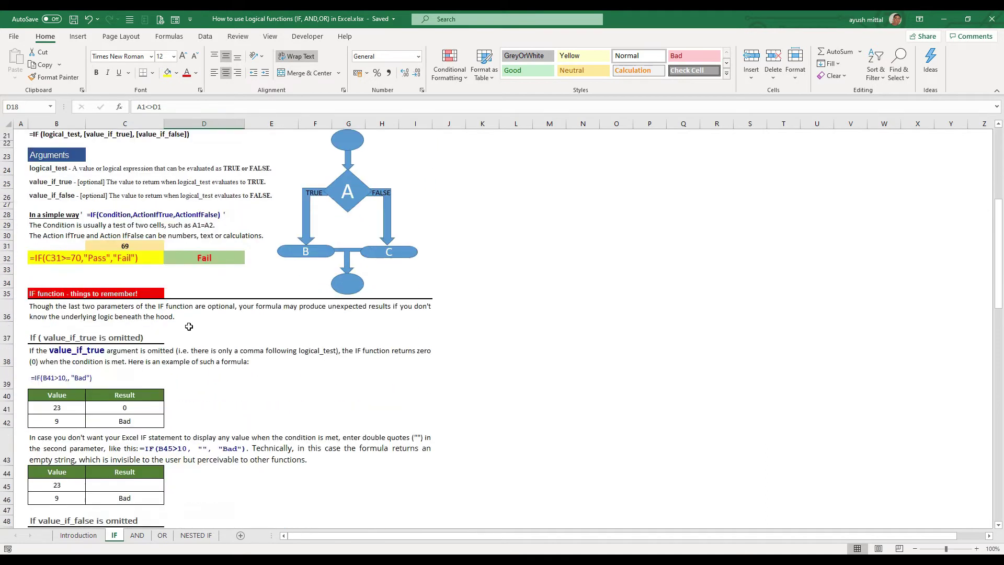
{"action": "scroll", "coordinate": [191, 323], "scroll_direction": "up", "scroll_amount": 1}
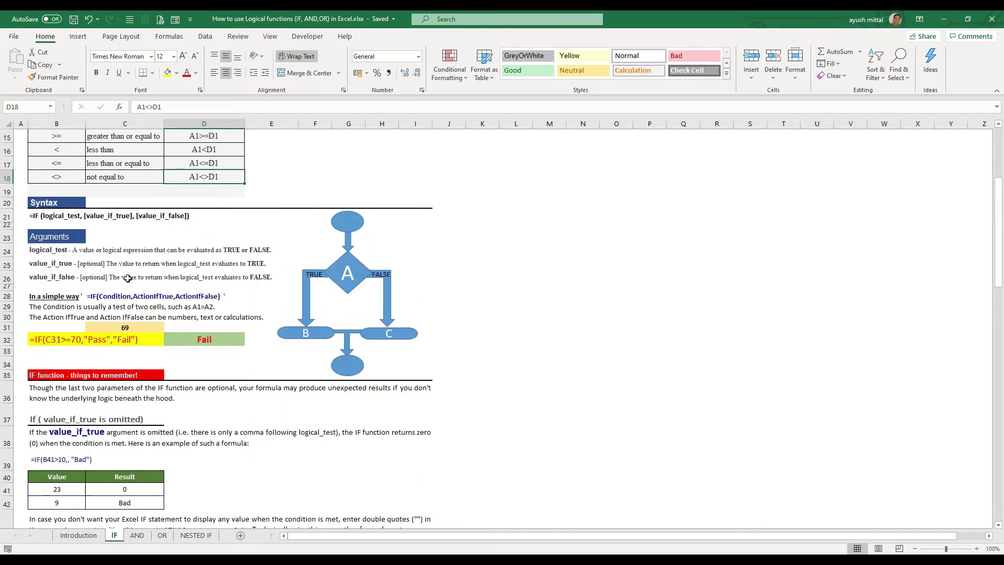
{"action": "left_click", "coordinate": [40, 218]}
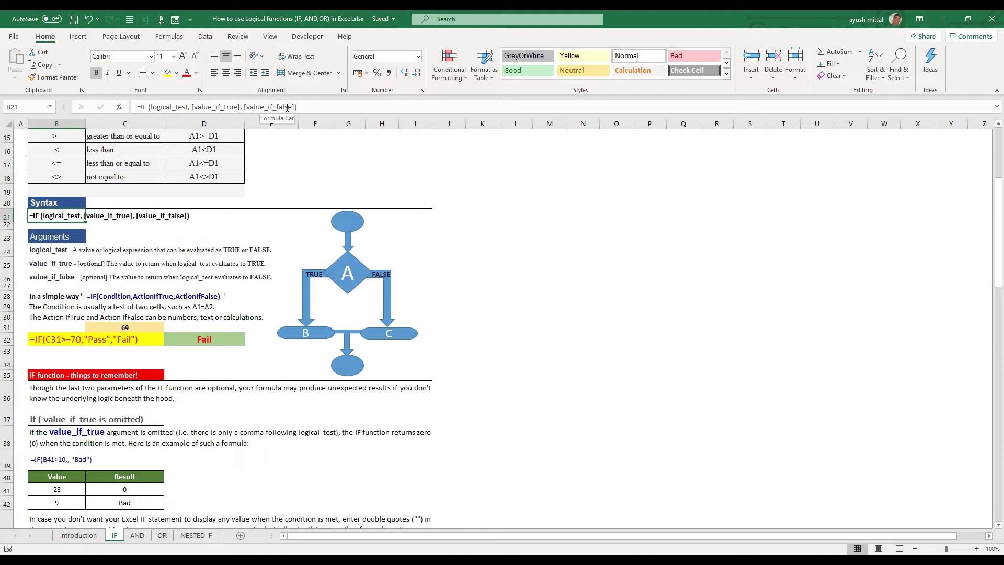
{"action": "left_click", "coordinate": [42, 250]}
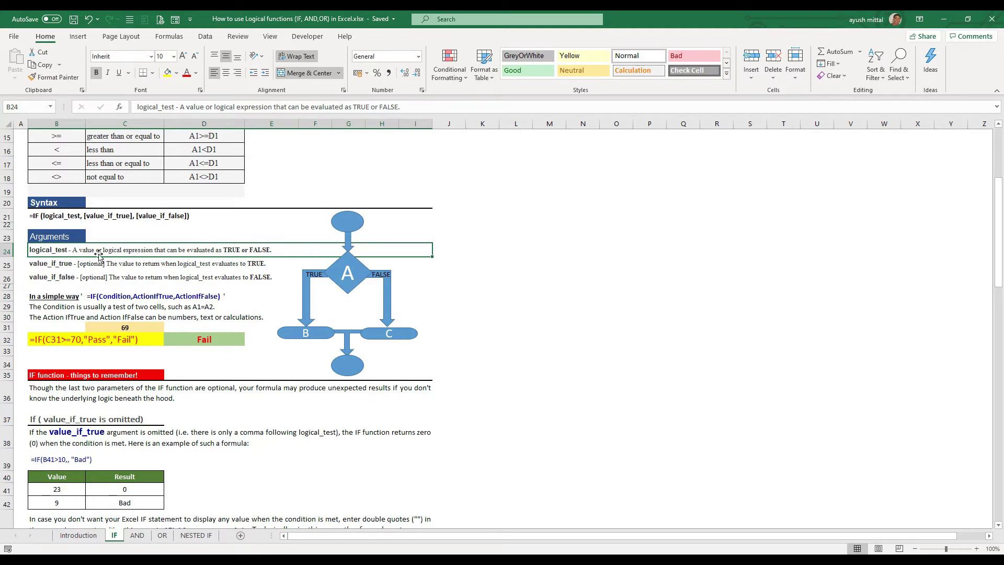
{"action": "left_click", "coordinate": [37, 264]}
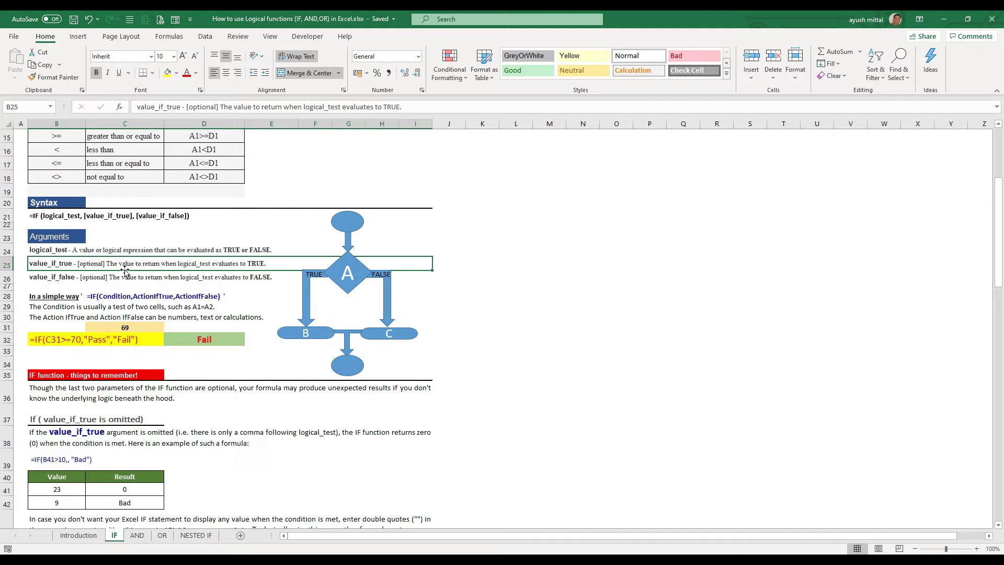
{"action": "left_click", "coordinate": [41, 276]}
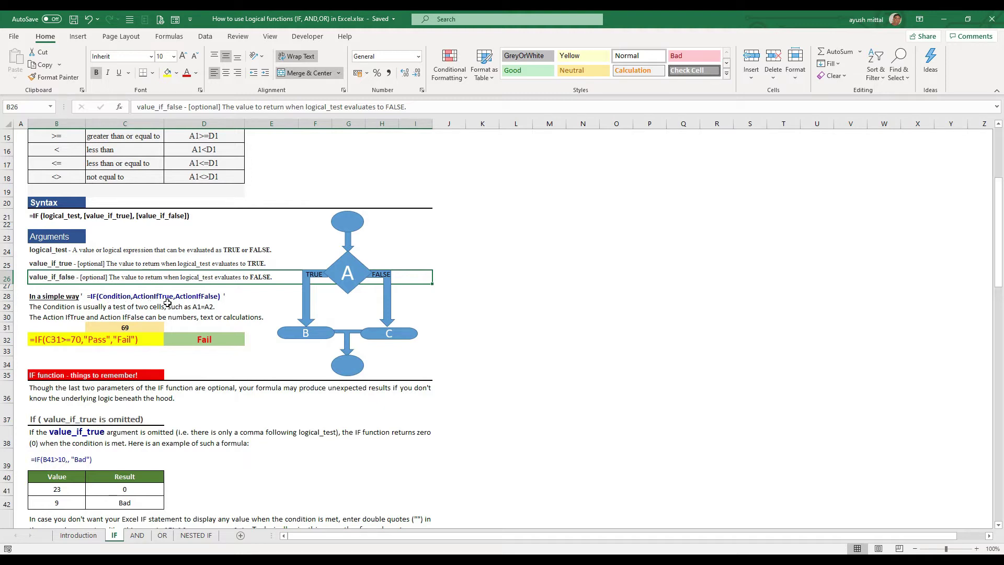
Examine the Pass/Fail example by comparing the score in C31, the formula in row 32 and the greater-than-or-equal operator
{"action": "left_click", "coordinate": [107, 329]}
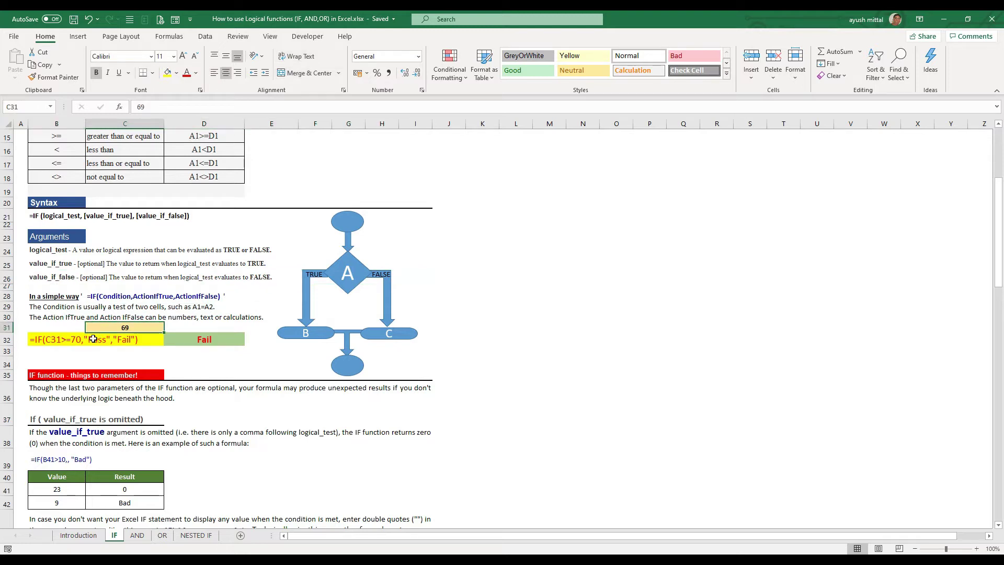
{"action": "left_click", "coordinate": [52, 342]}
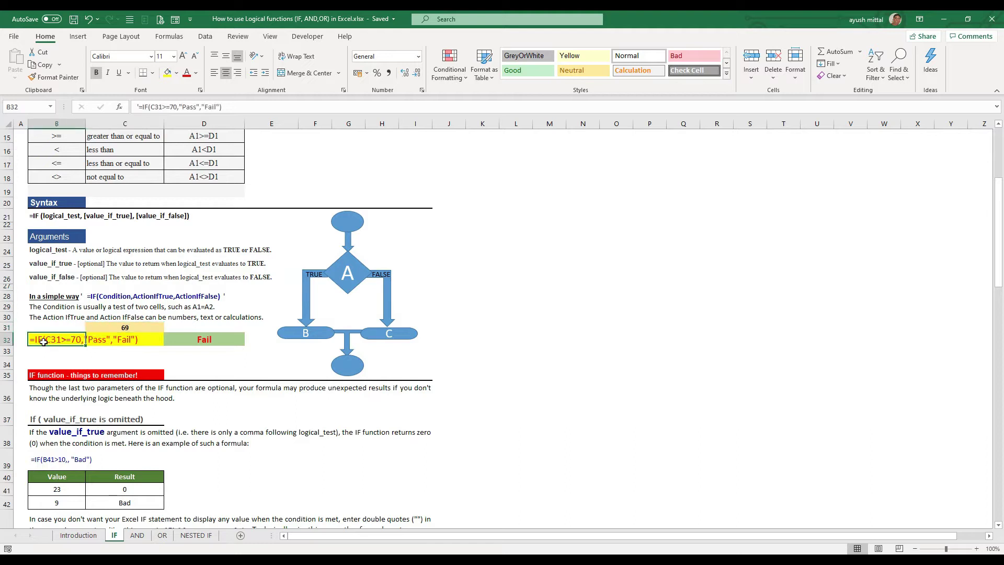
{"action": "left_click", "coordinate": [113, 329]}
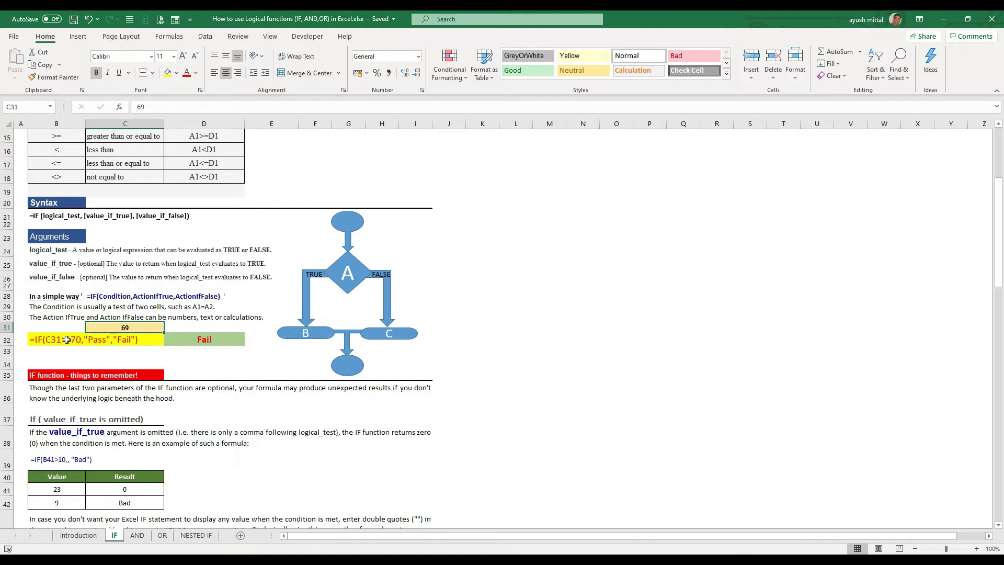
{"action": "left_click", "coordinate": [163, 137]}
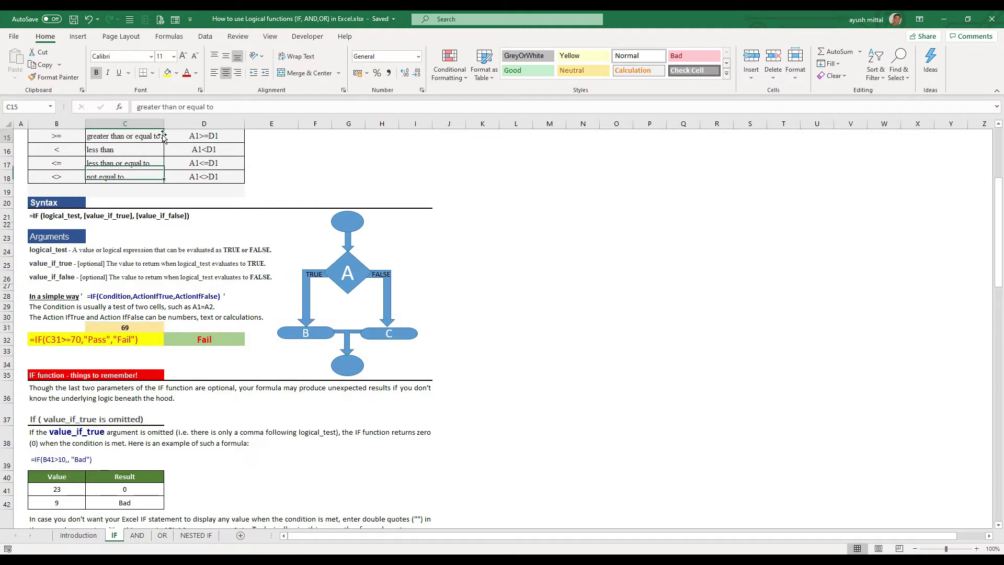
{"action": "left_click", "coordinate": [212, 137]}
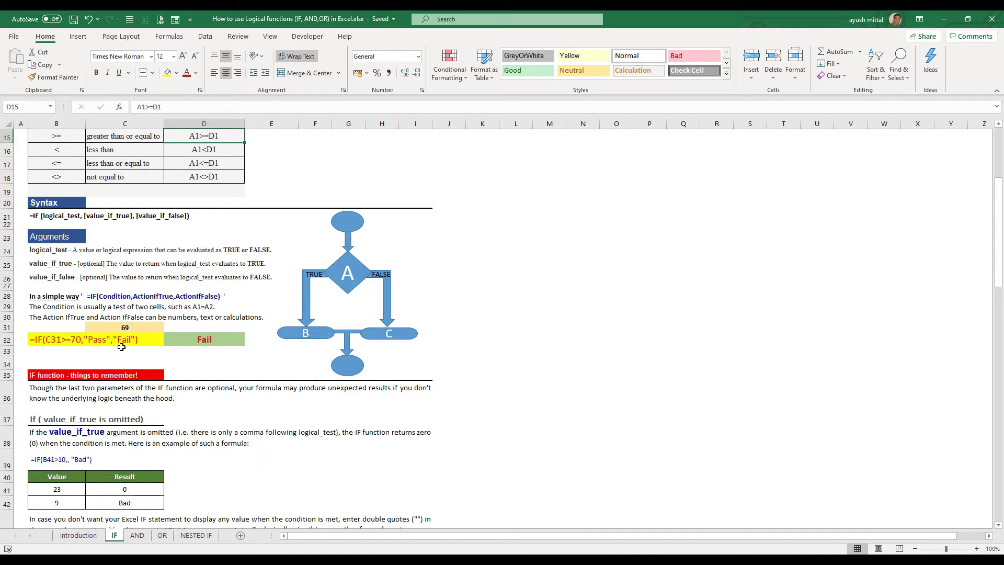
{"action": "left_click", "coordinate": [126, 328]}
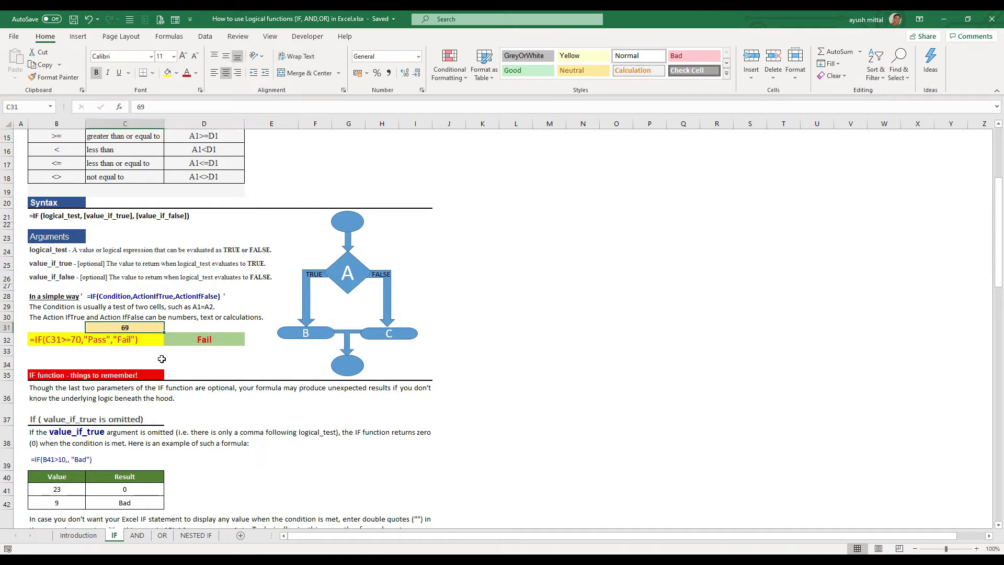
{"action": "left_click", "coordinate": [181, 338]}
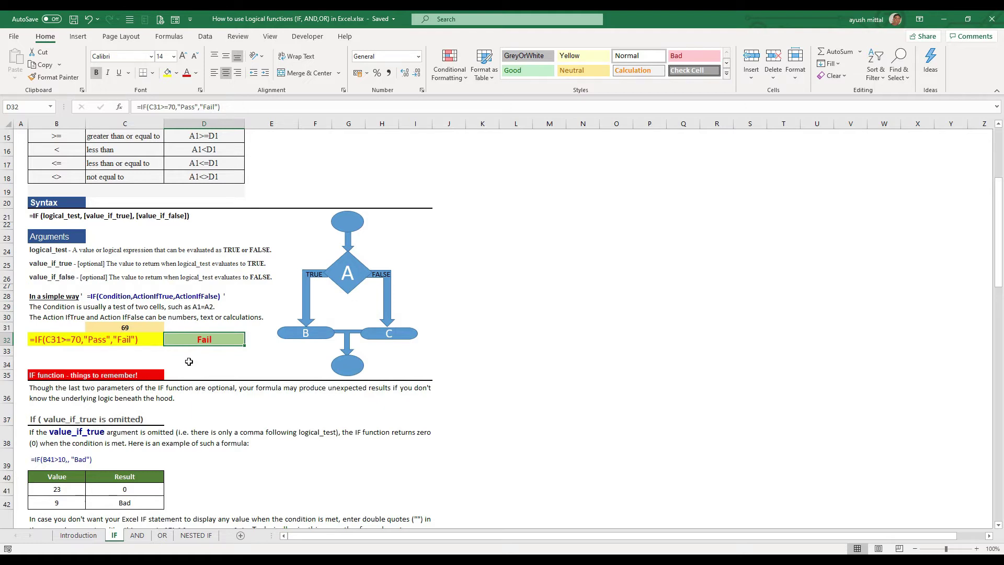
Set the score in C31 to 70 and check the IF formula's result in D32
{"action": "left_click", "coordinate": [138, 328]}
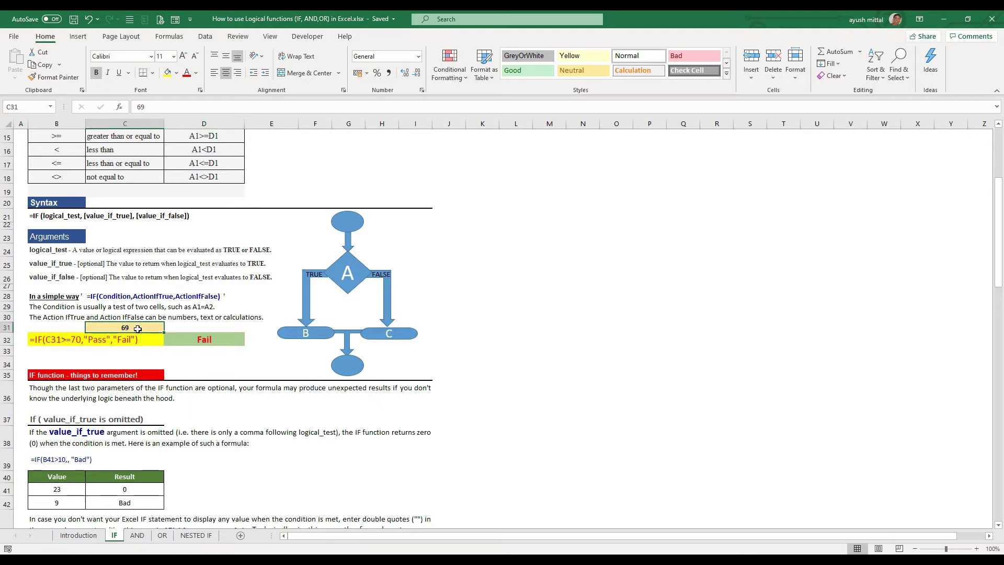
{"action": "type", "text": "70"}
{"action": "key", "text": "Return"}
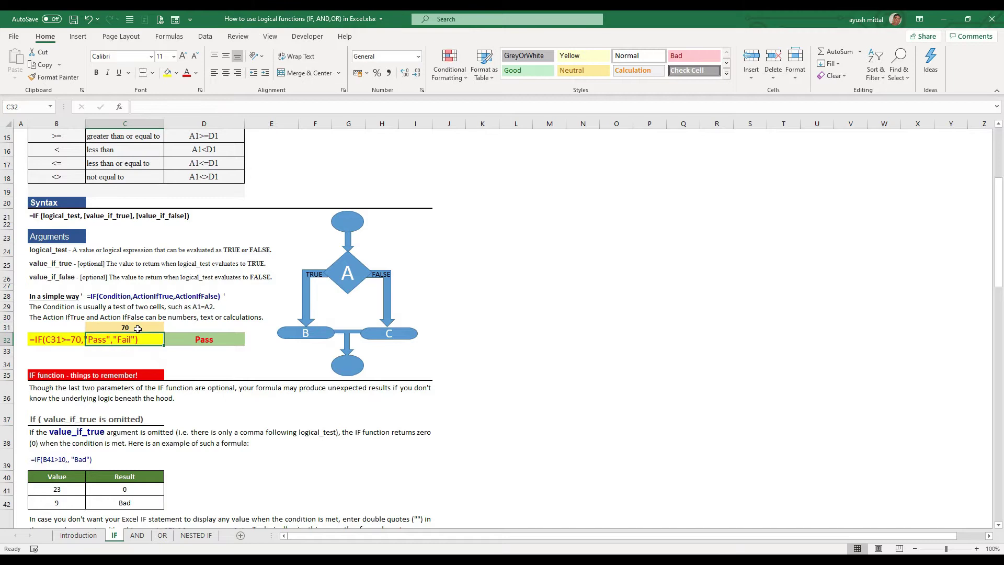
{"action": "left_click", "coordinate": [216, 339]}
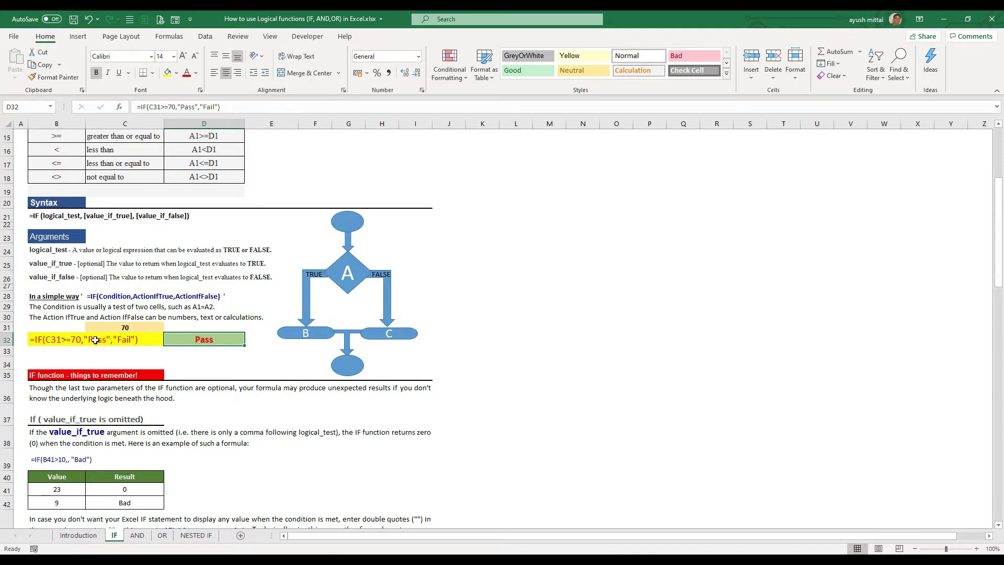
Search the function library for IF and insert the IF function in cell B33
{"action": "left_click", "coordinate": [45, 352]}
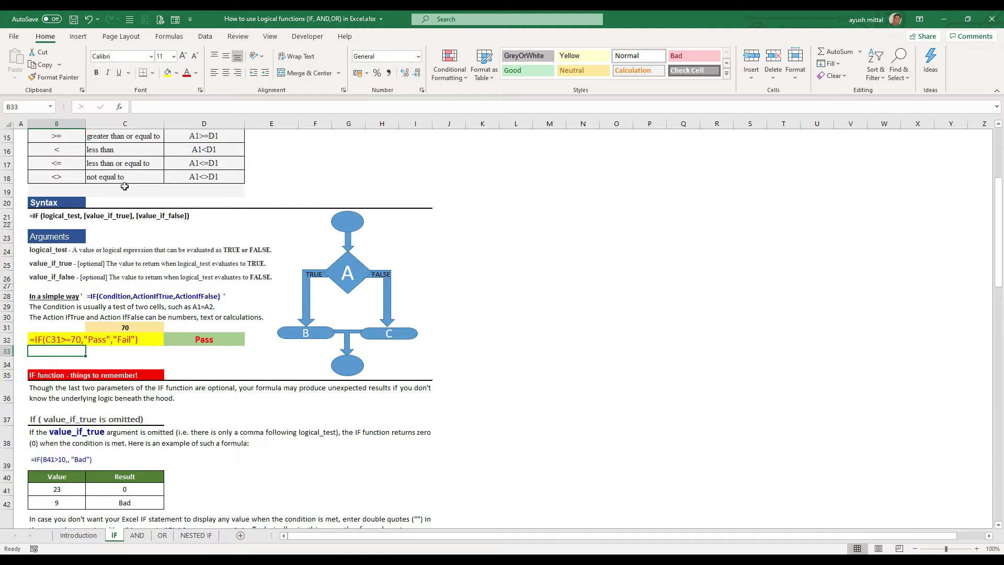
{"action": "left_click", "coordinate": [119, 110]}
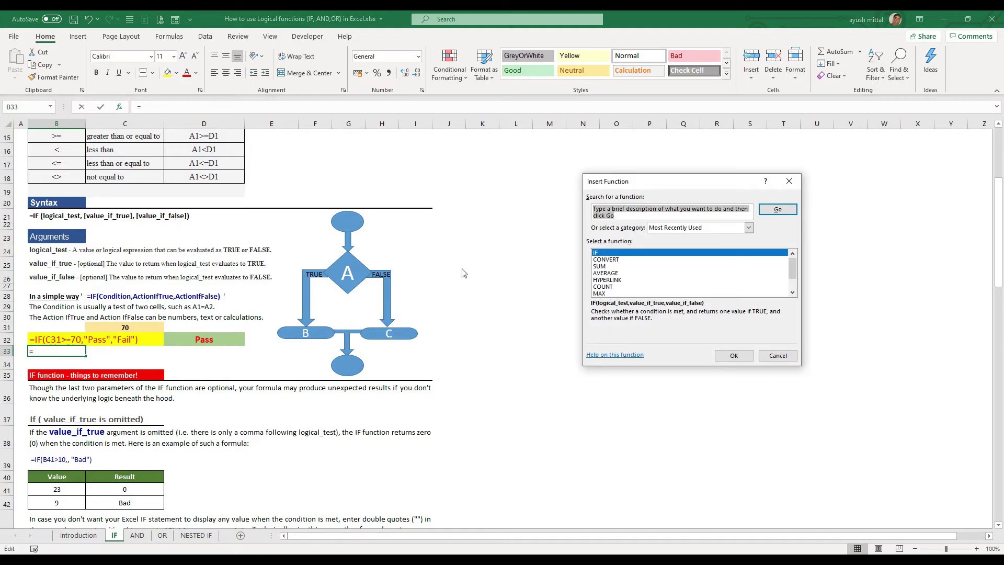
{"action": "left_click", "coordinate": [612, 253]}
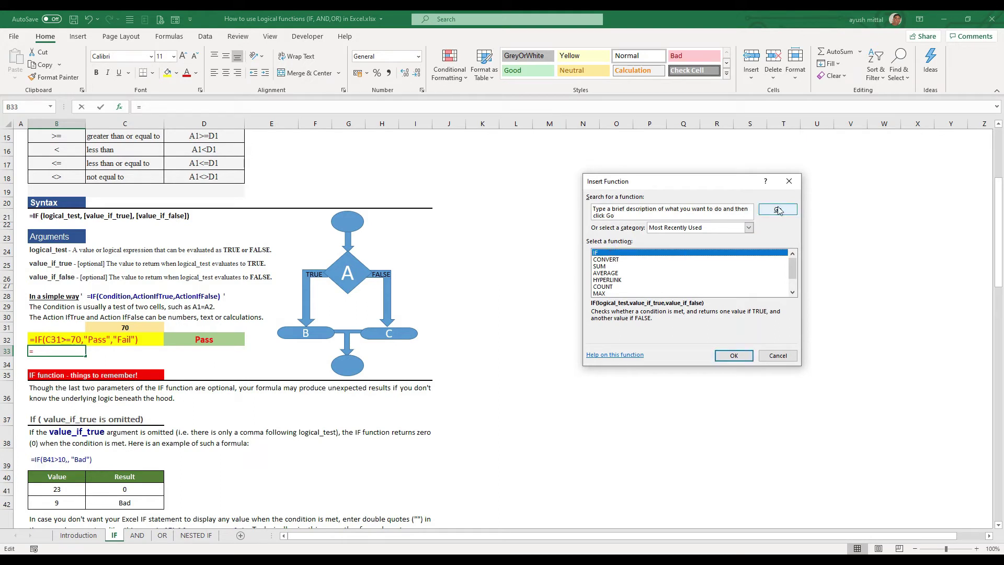
{"action": "left_click", "coordinate": [777, 209]}
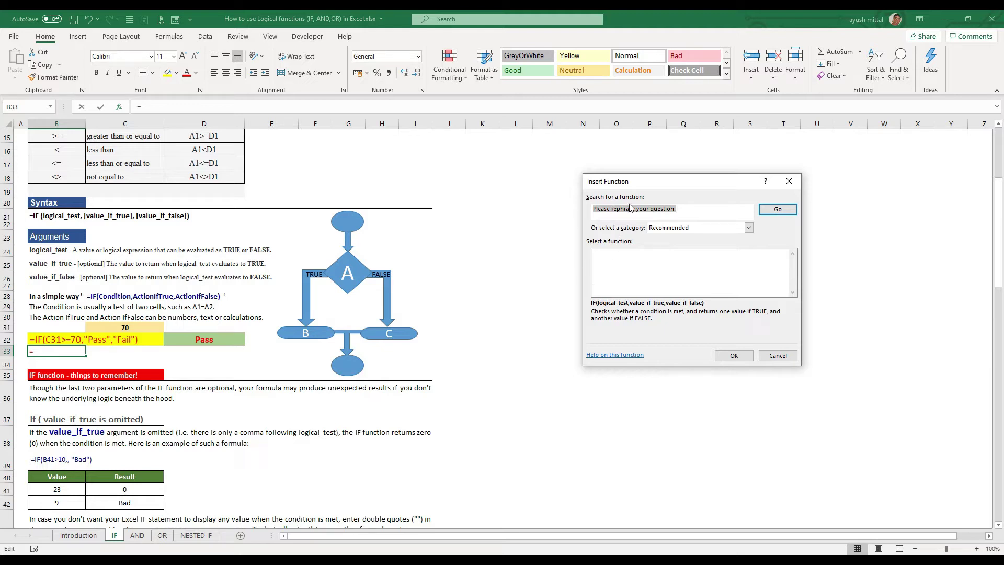
{"action": "key", "text": "BackSpace"}
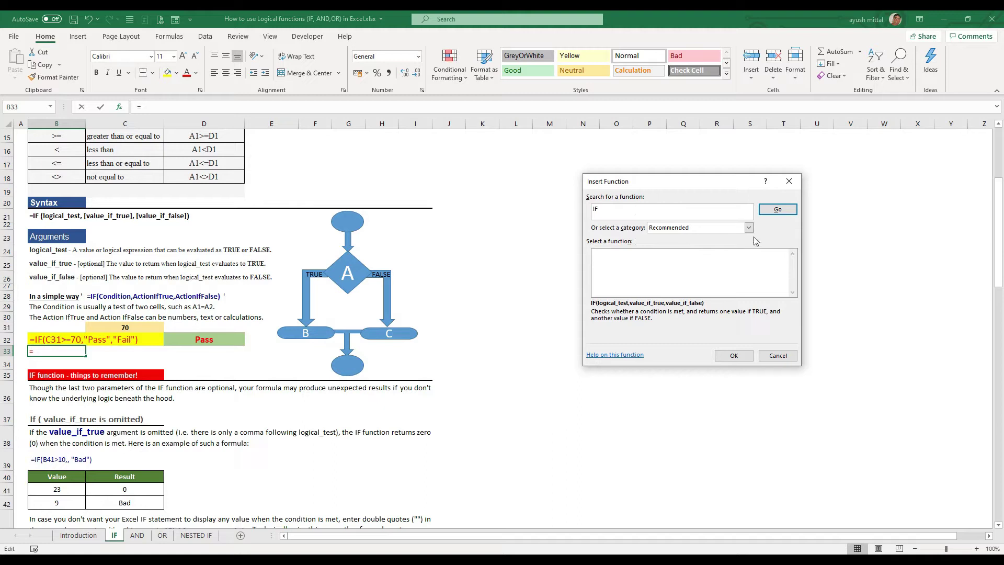
{"action": "left_click", "coordinate": [776, 210]}
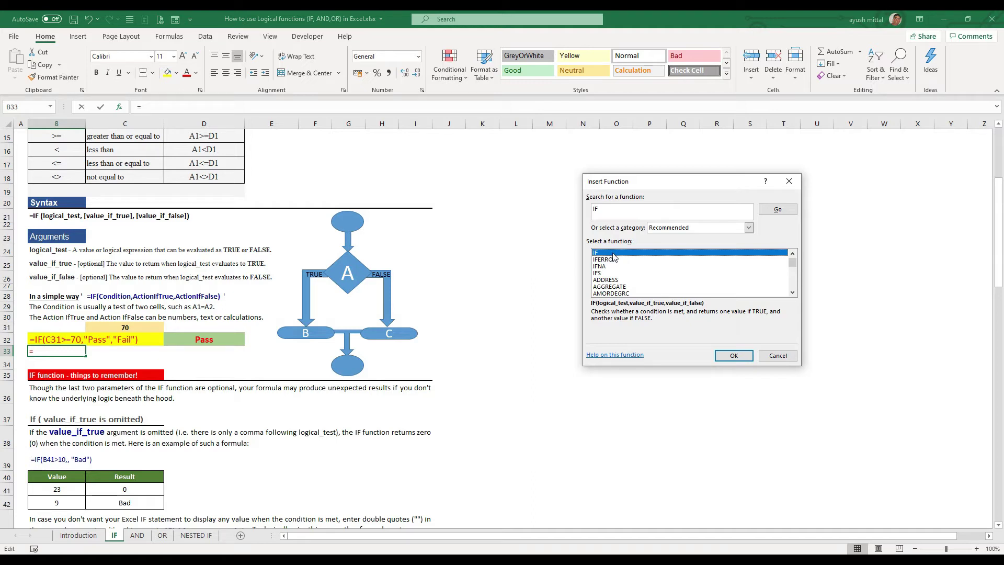
{"action": "left_click", "coordinate": [734, 355]}
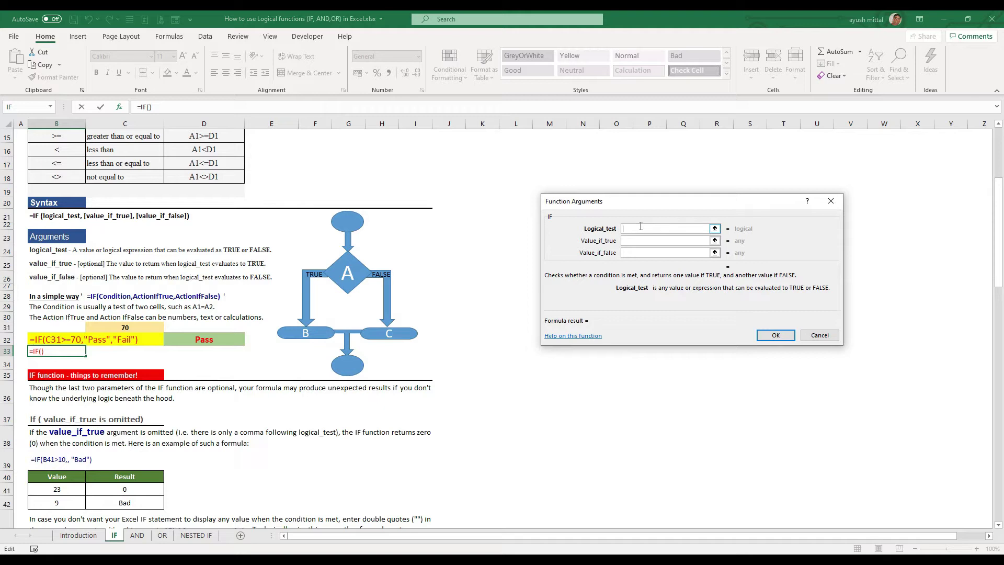
Give B33's IF function the logical test C31>=70, "pass" as value if true and "fail" as value if false
{"action": "type", "text": "C31>=70"}
{"action": "left_click", "coordinate": [638, 240]}
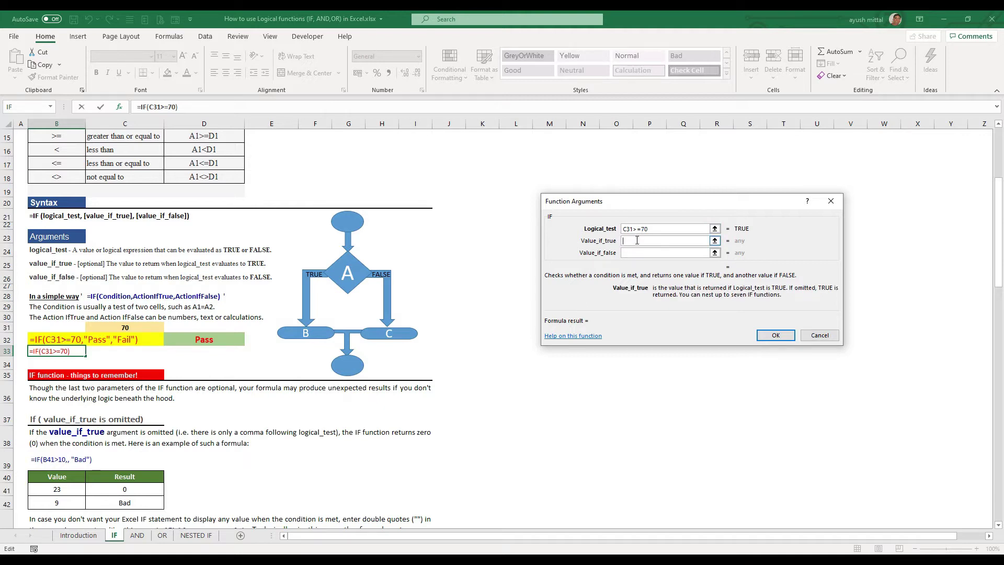
{"action": "type", "text": "\"pass\""}
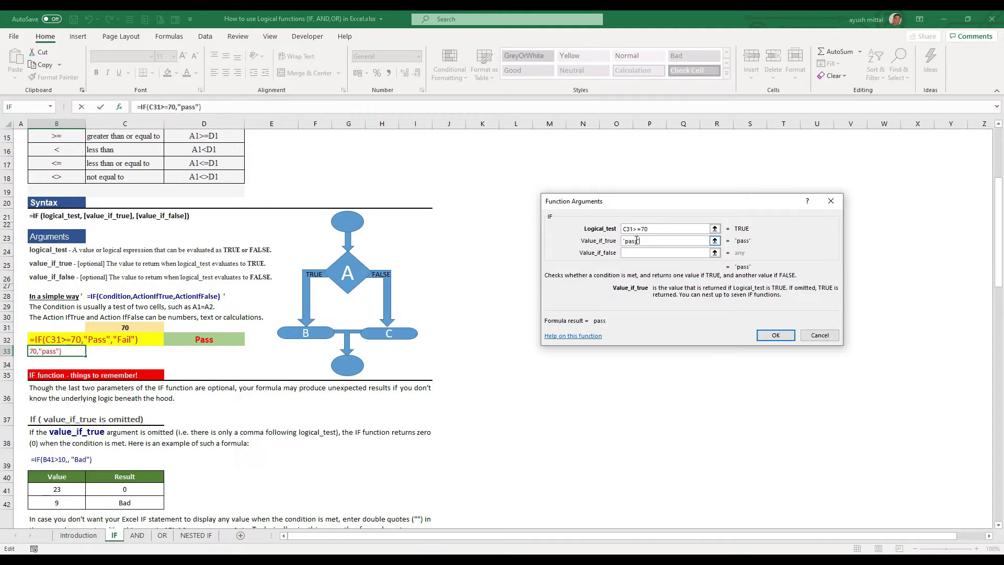
{"action": "left_click", "coordinate": [639, 254]}
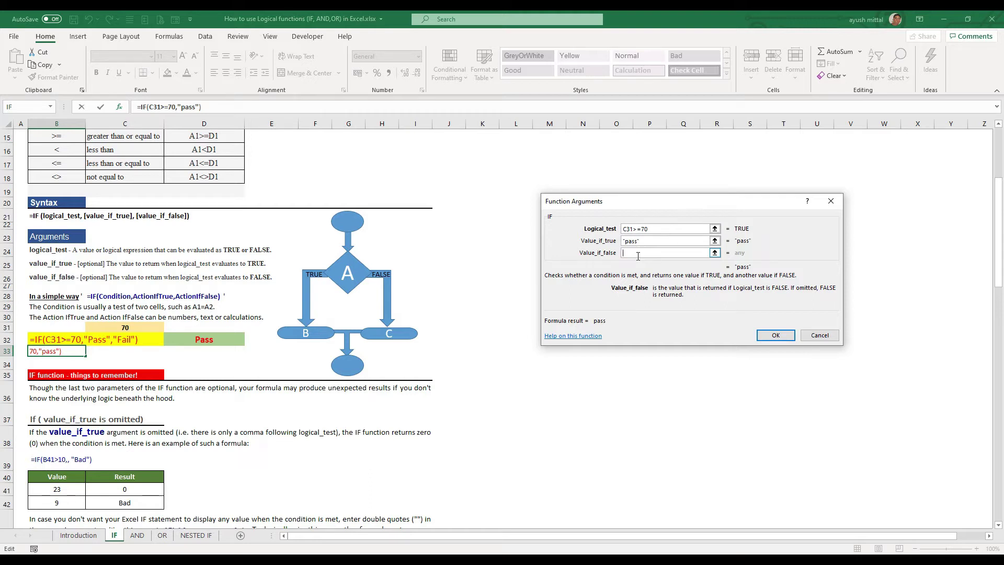
{"action": "type", "text": "\"fail\""}
{"action": "left_click", "coordinate": [762, 334]}
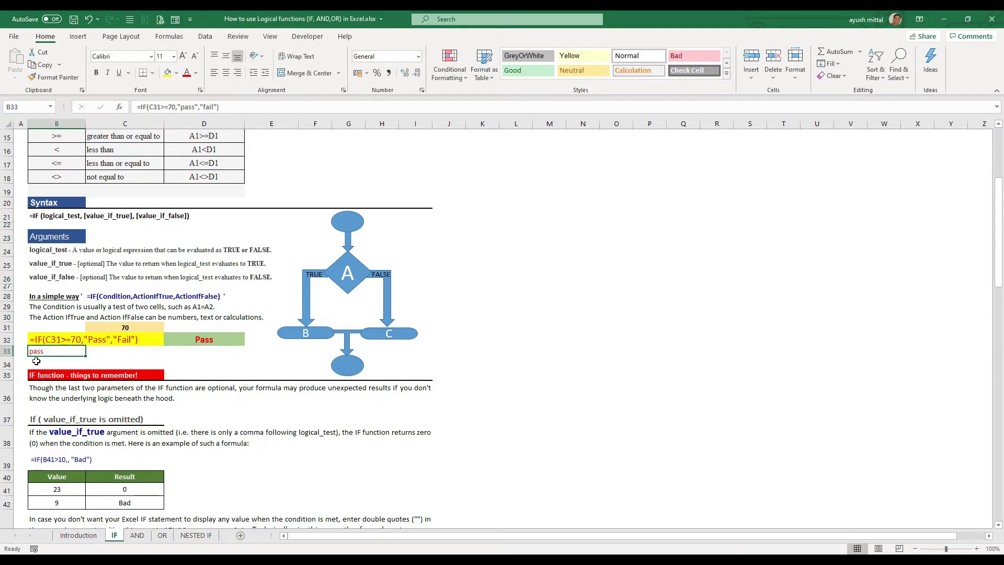
Set the score in C31 to 68, check the practice formula's result in B33 and clear that cell
{"action": "left_click", "coordinate": [106, 330]}
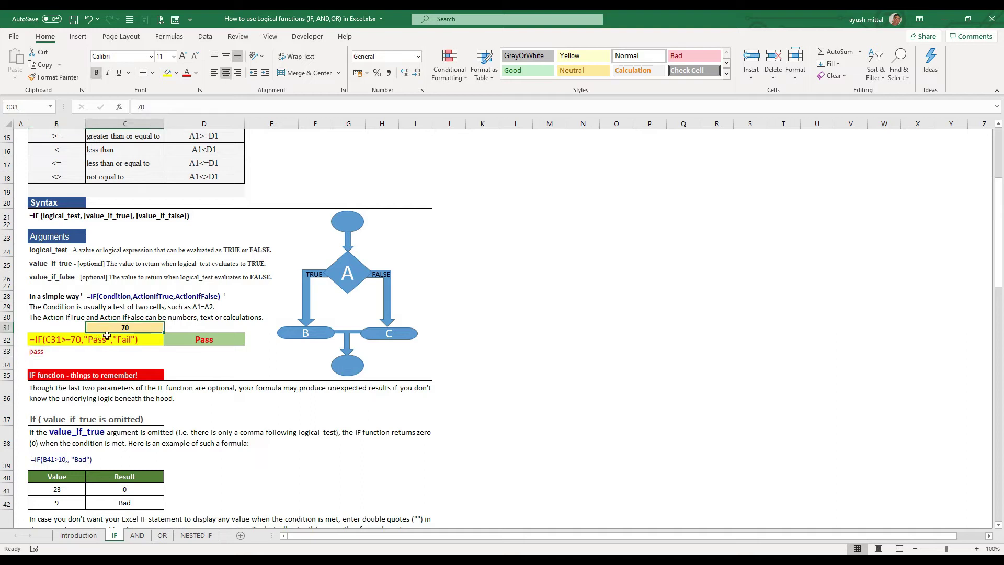
{"action": "type", "text": "68"}
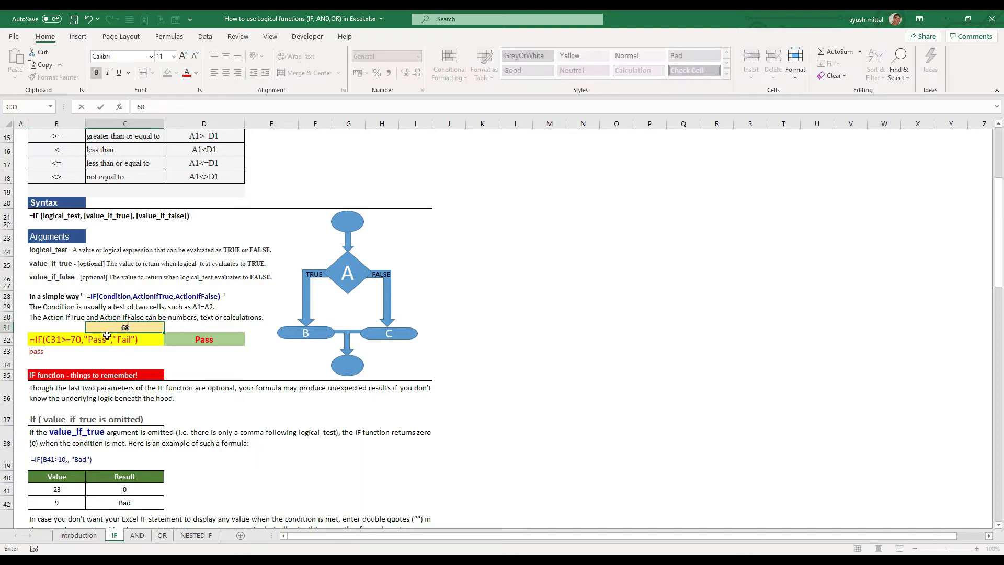
{"action": "key", "text": "Return"}
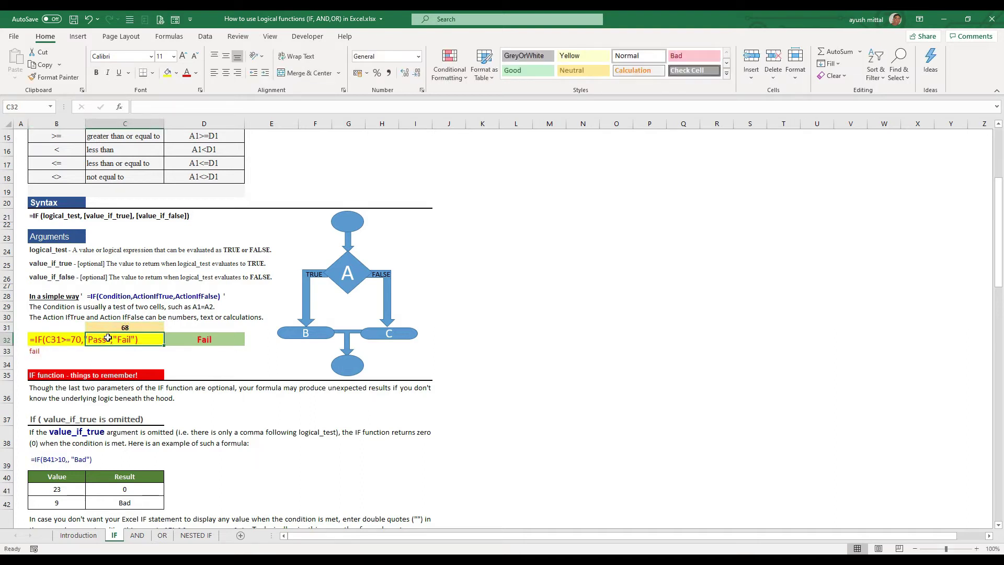
{"action": "left_click", "coordinate": [31, 353]}
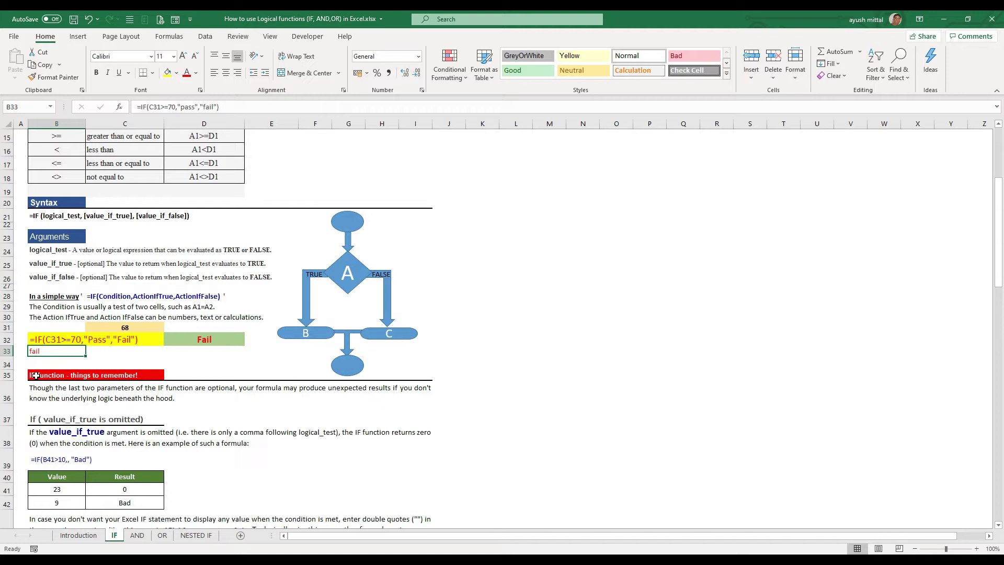
{"action": "key", "text": "Delete"}
Review the things-to-remember section on omitting value_if_true, comparing its explanation, the example formula in B39 and the result in C41
{"action": "scroll", "coordinate": [81, 429], "scroll_direction": "down", "scroll_amount": 3}
{"action": "scroll", "coordinate": [116, 391], "scroll_direction": "down", "scroll_amount": 5}
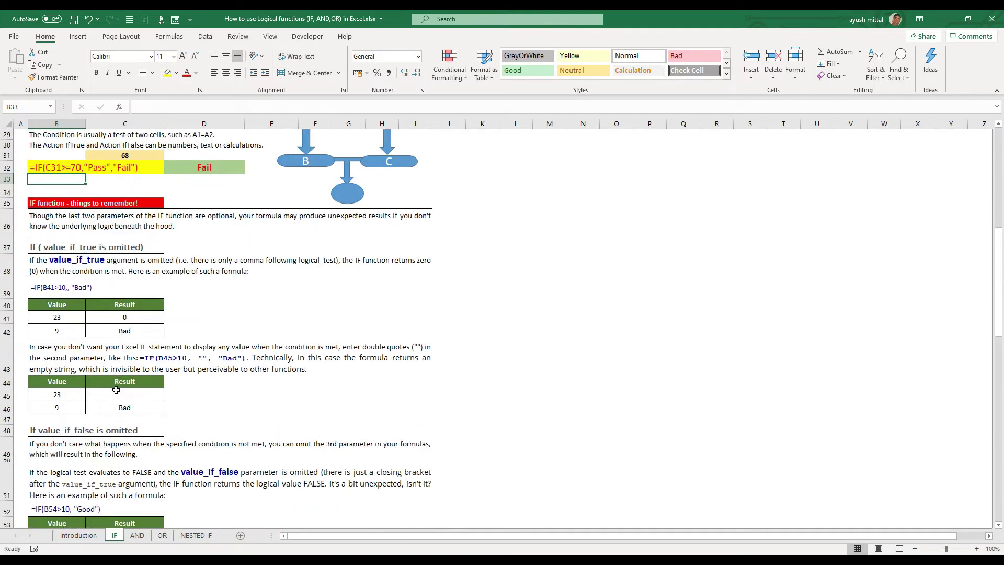
{"action": "scroll", "coordinate": [116, 391], "scroll_direction": "up", "scroll_amount": 3}
{"action": "left_click", "coordinate": [32, 205]}
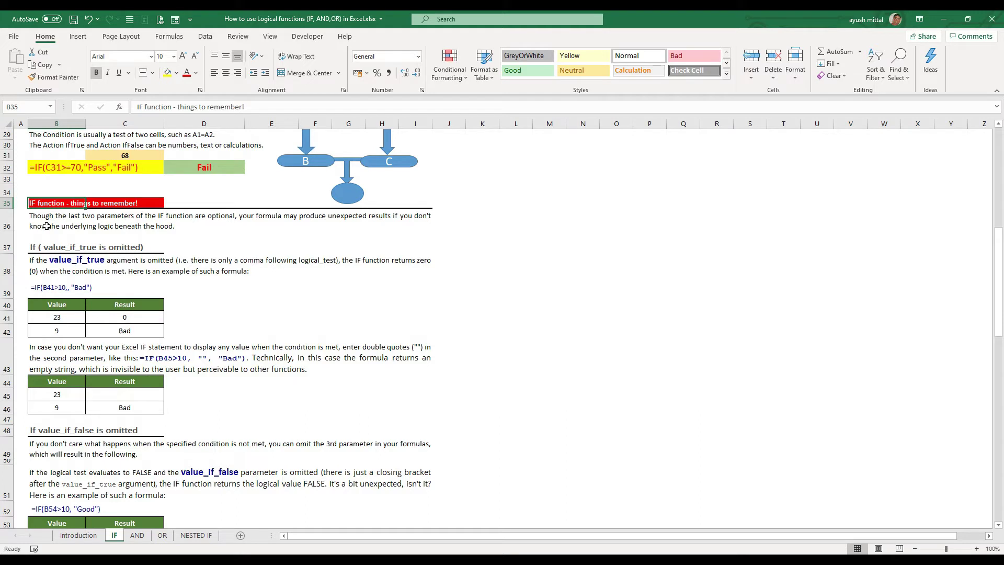
{"action": "left_click", "coordinate": [34, 247]}
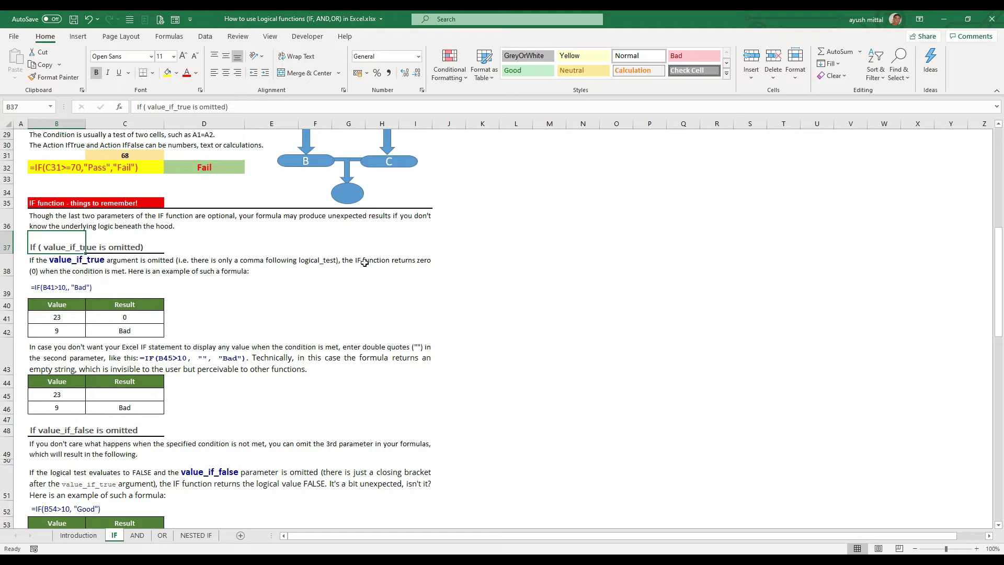
{"action": "left_click", "coordinate": [34, 270]}
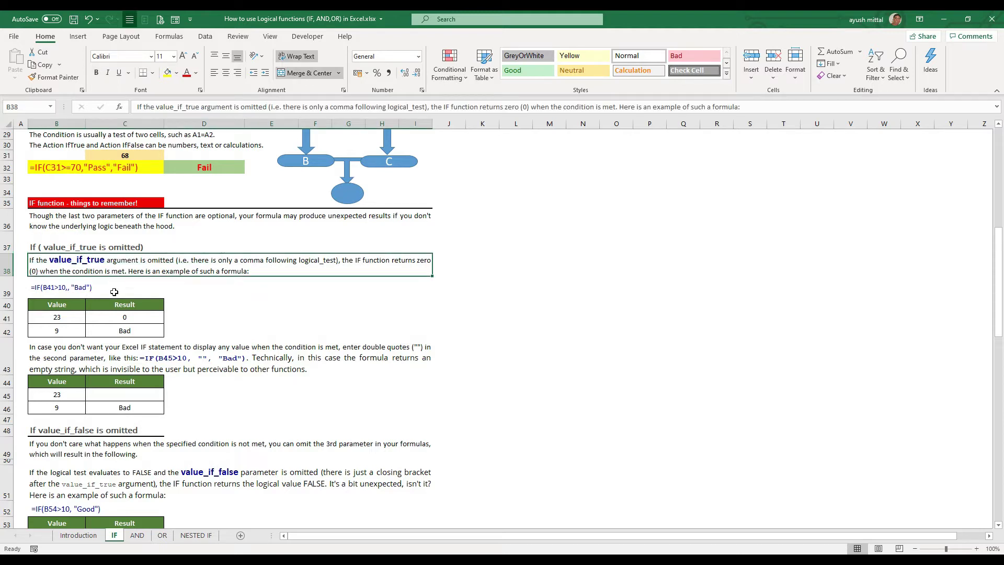
{"action": "left_click", "coordinate": [36, 289]}
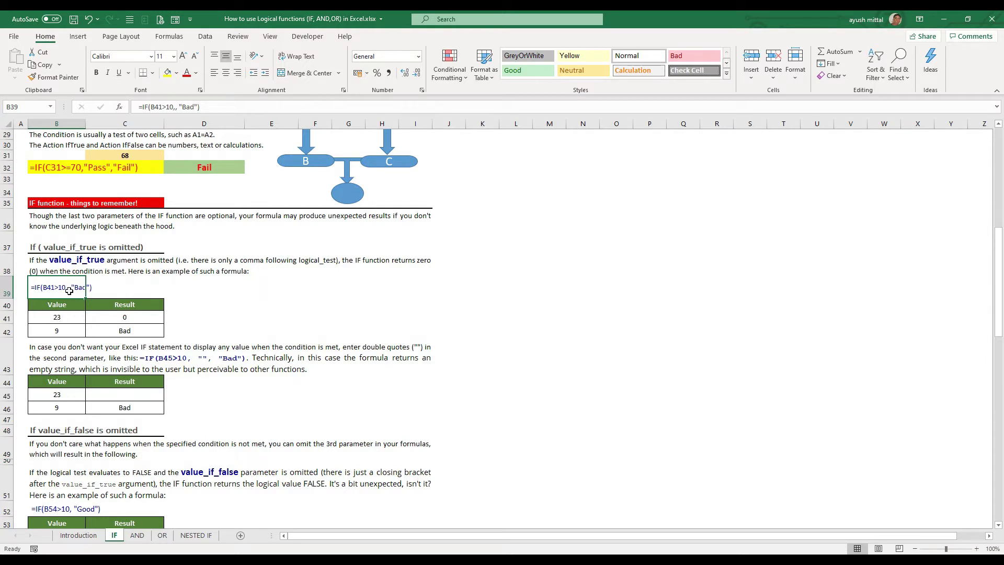
{"action": "left_click", "coordinate": [67, 320]}
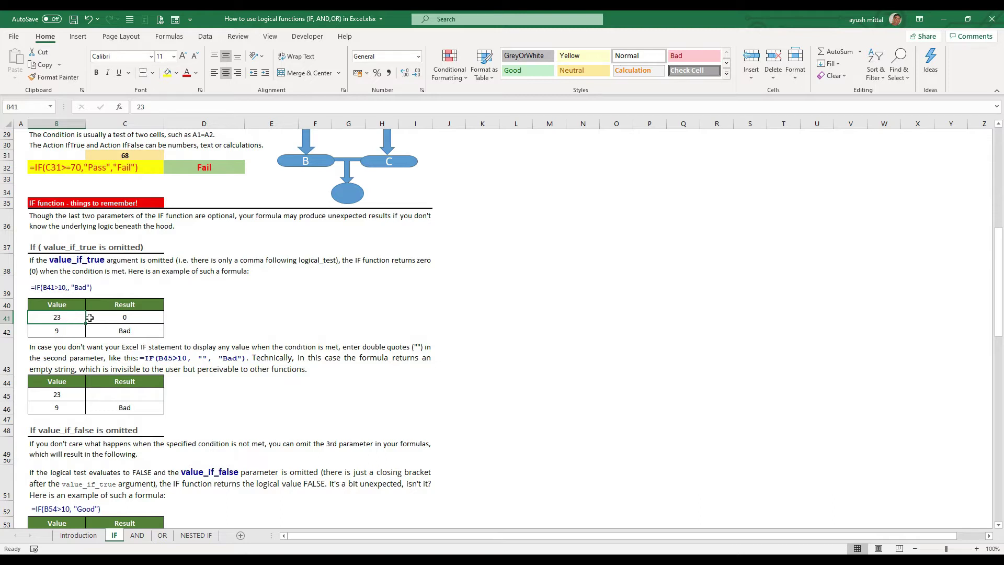
{"action": "left_click", "coordinate": [105, 319]}
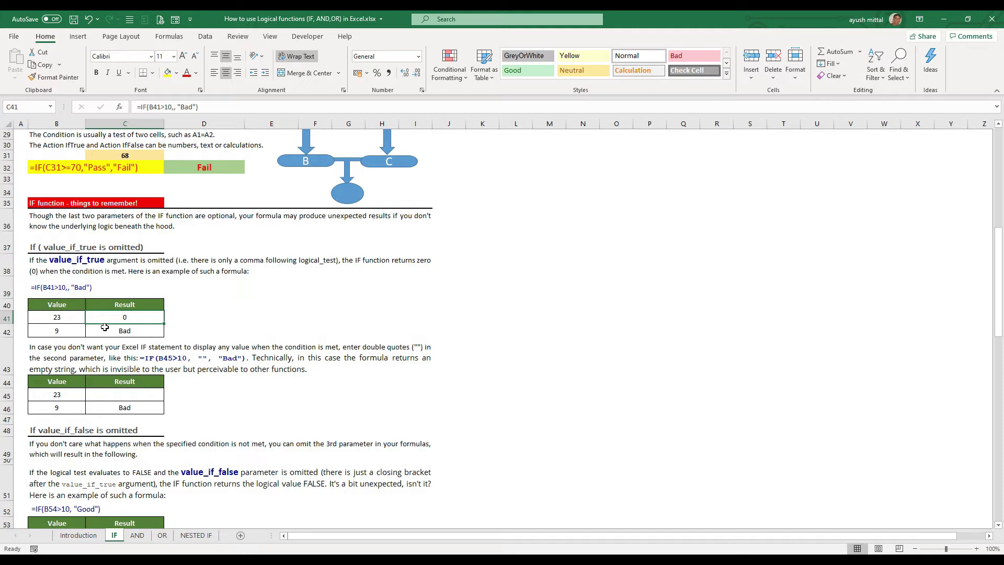
Test the omitted value_if_true formula in C41 by entering 8 and 10 as the value in B41
{"action": "left_click", "coordinate": [70, 323]}
{"action": "type", "text": "8"}
{"action": "key", "text": "Return"}
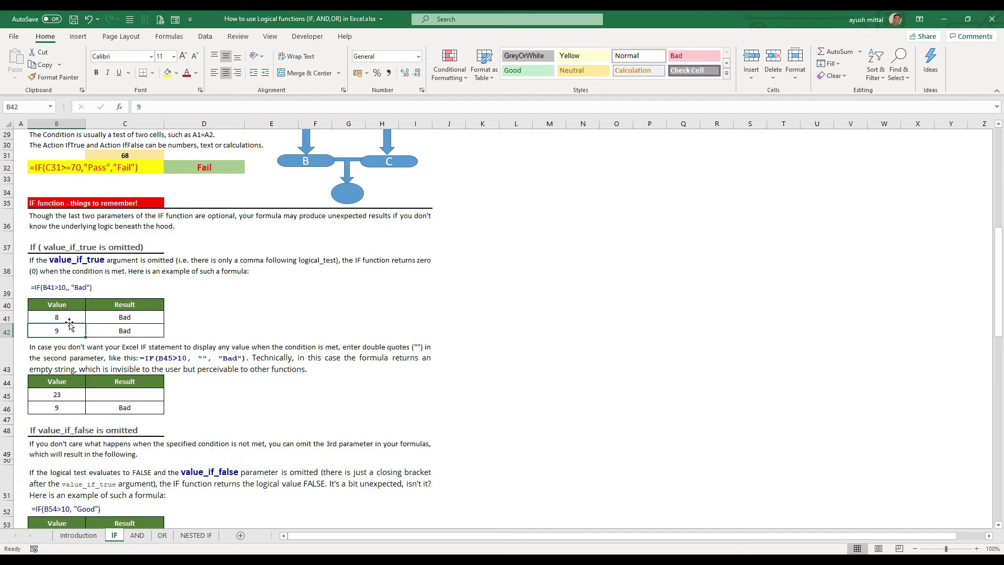
{"action": "left_click", "coordinate": [113, 319]}
{"action": "left_click", "coordinate": [68, 318]}
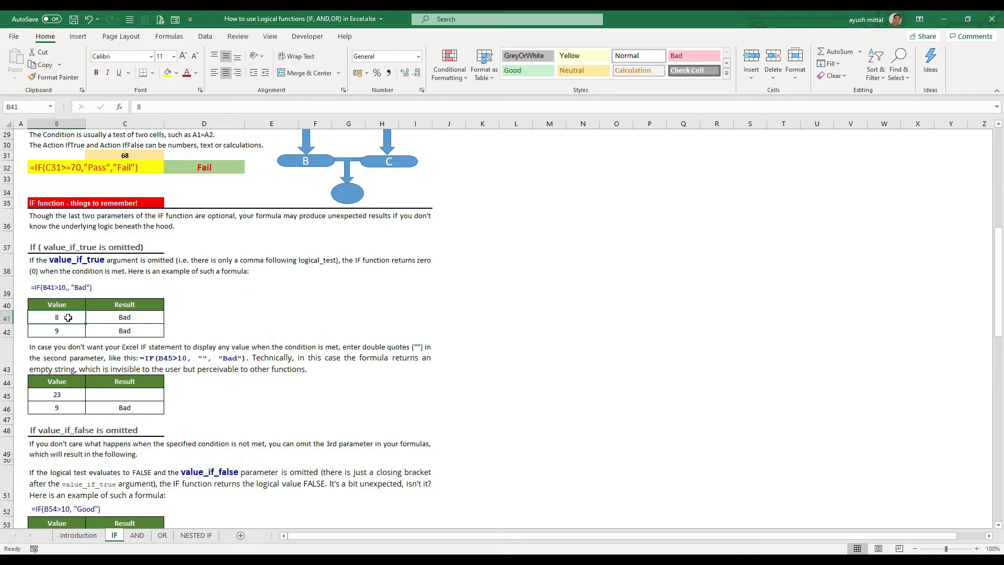
{"action": "type", "text": "10"}
{"action": "key", "text": "Return"}
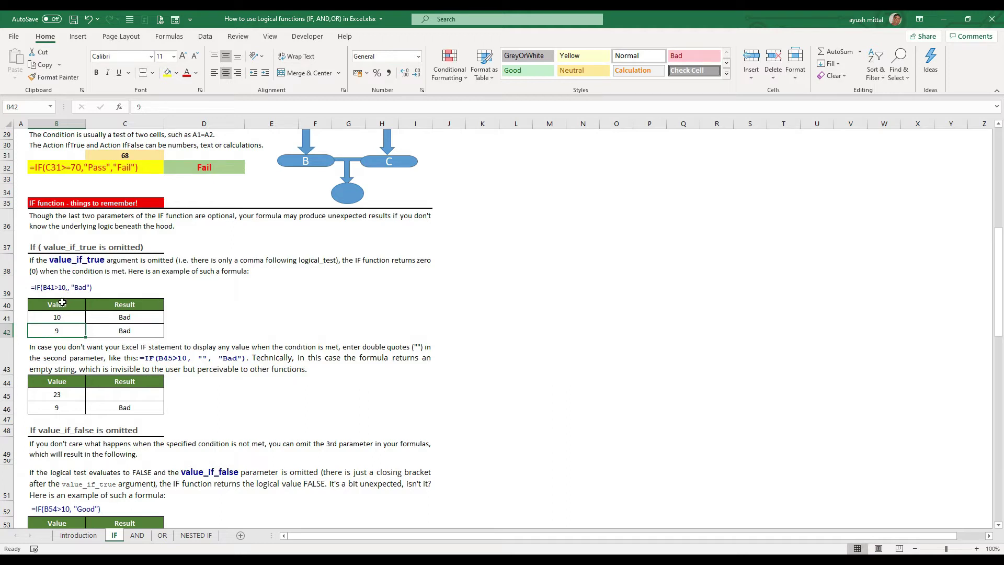
Set the value in B41 to 11 and check the formula's result in C41
{"action": "left_click", "coordinate": [62, 314]}
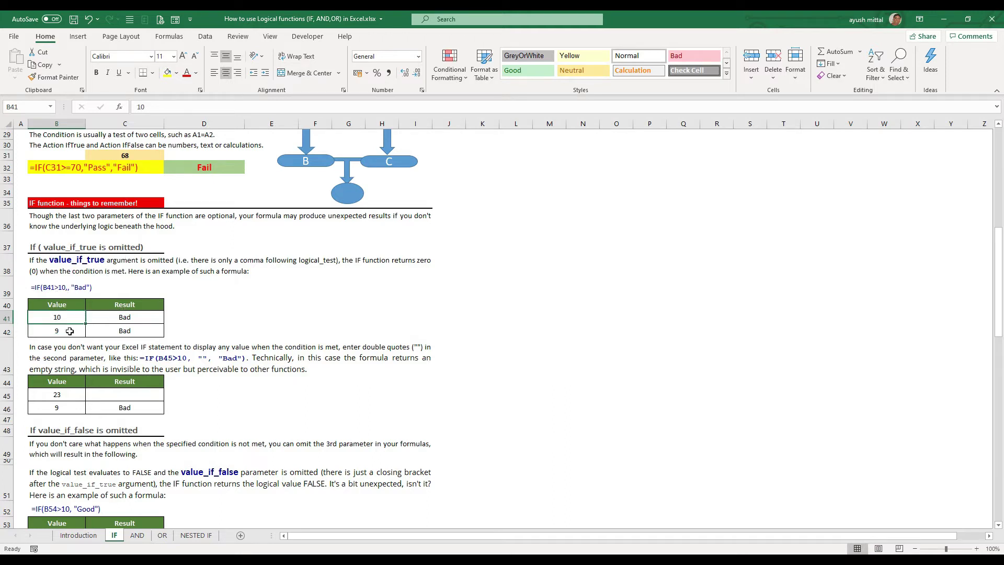
{"action": "type", "text": "11"}
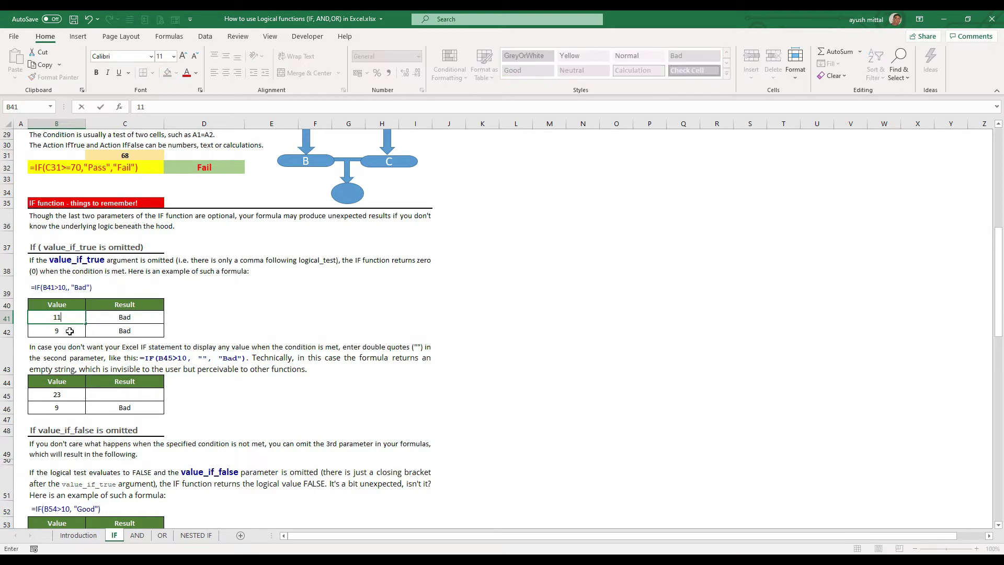
{"action": "key", "text": "Return"}
{"action": "left_click", "coordinate": [128, 318]}
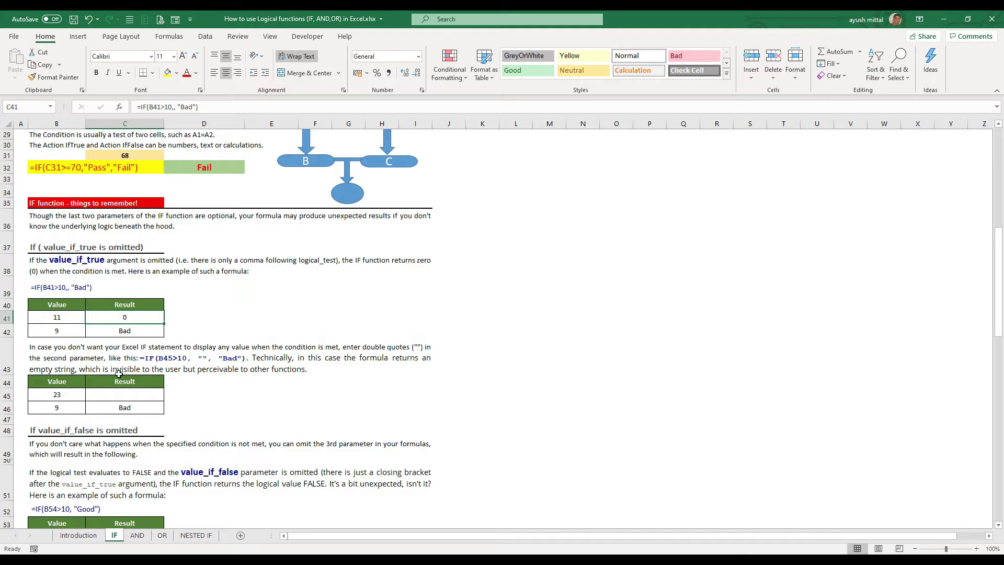
Examine the formula in C45, focusing on the empty double quotes used as its value_if_true argument
{"action": "left_click", "coordinate": [118, 397]}
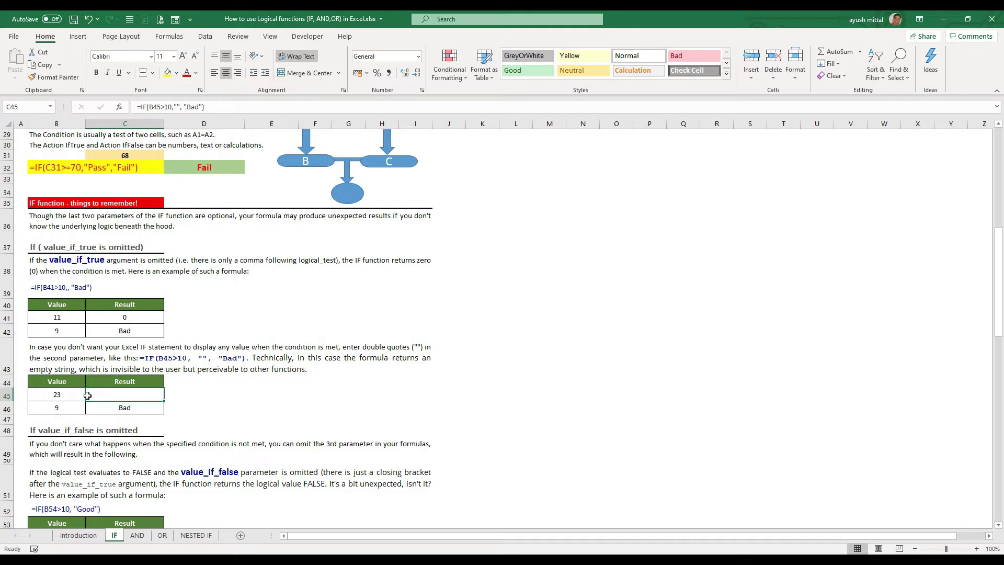
{"action": "left_click", "coordinate": [141, 108]}
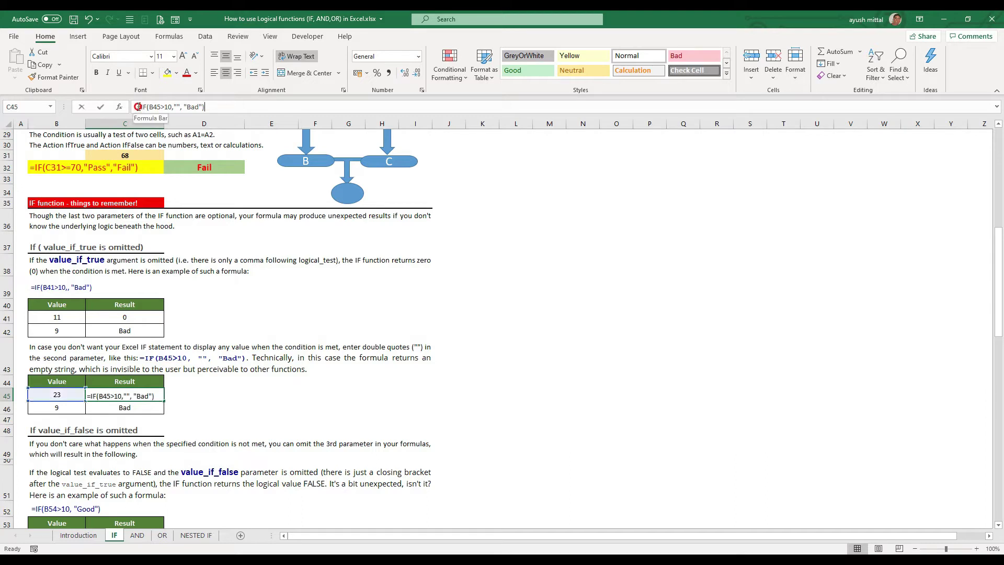
{"action": "left_click", "coordinate": [176, 107]}
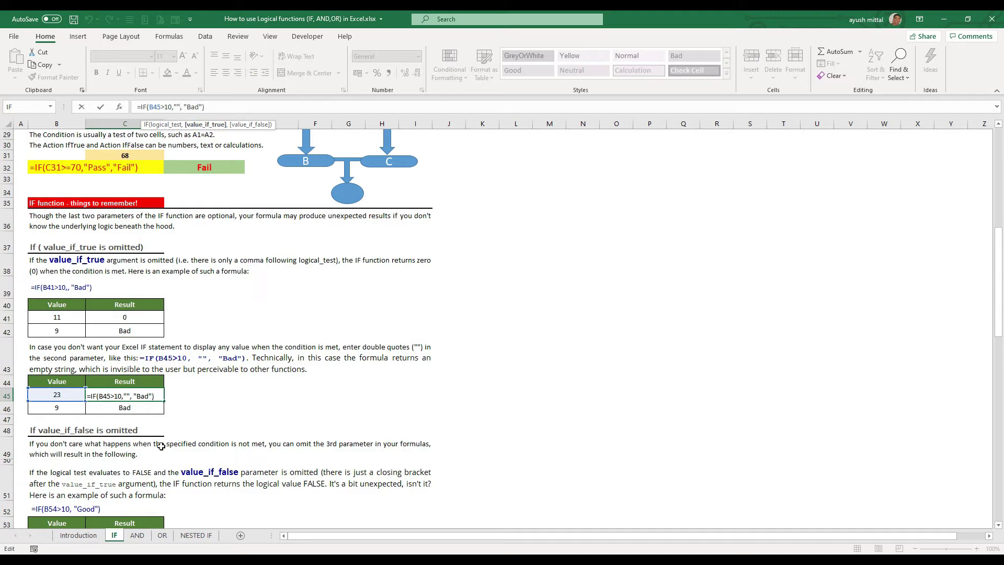
{"action": "key", "text": "Return"}
{"action": "left_click", "coordinate": [93, 394]}
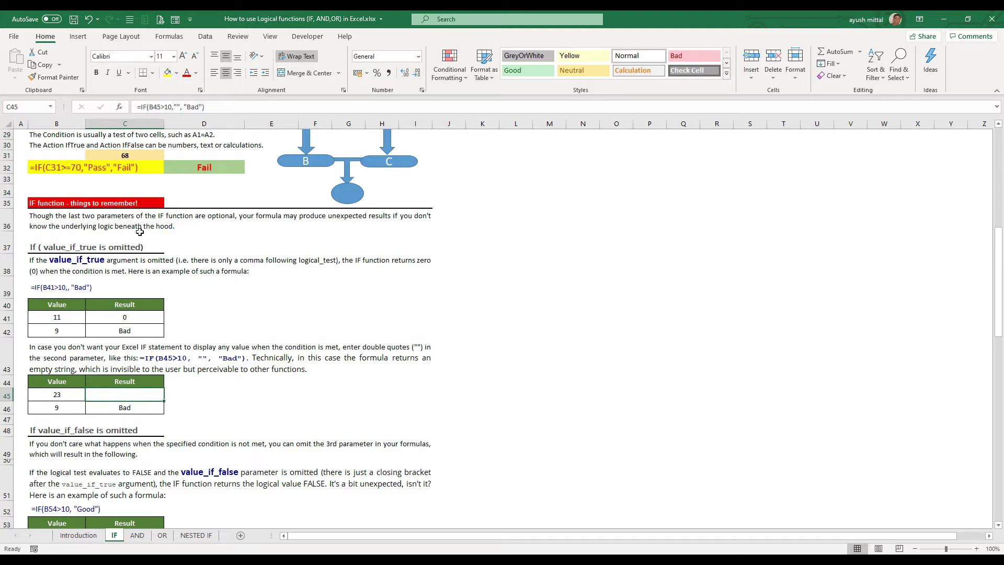
{"action": "left_click", "coordinate": [175, 107]}
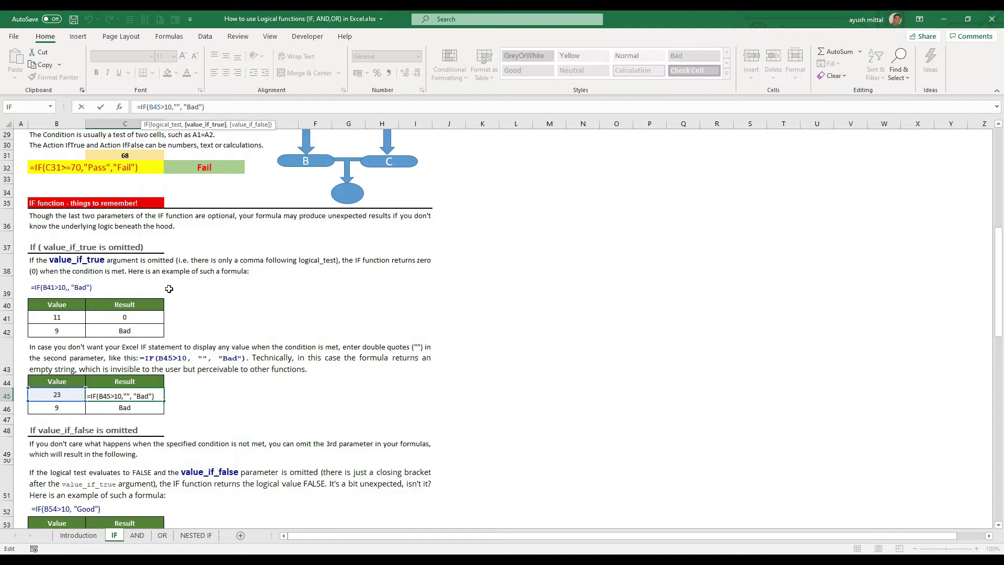
{"action": "key", "text": "Return"}
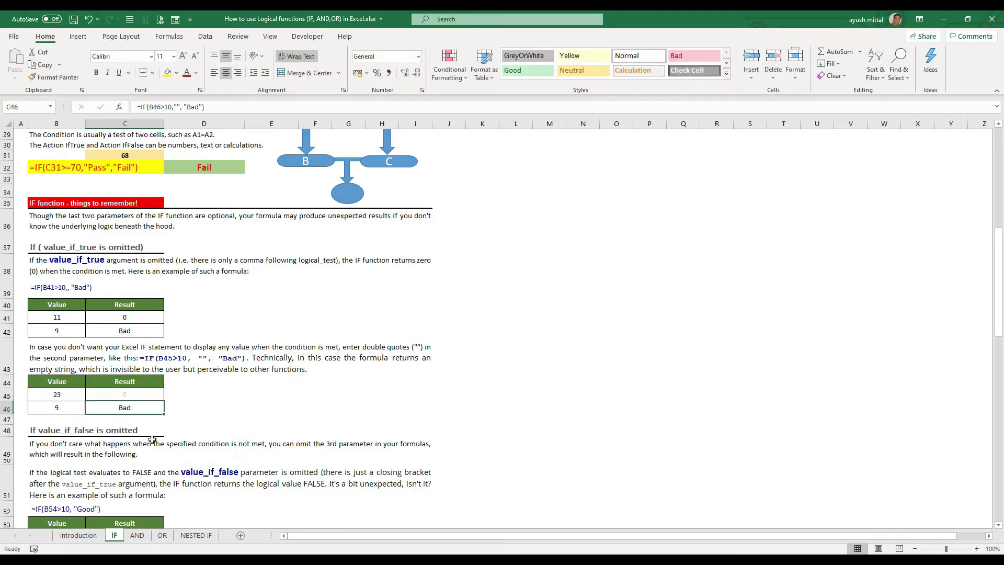
{"action": "left_click", "coordinate": [100, 394]}
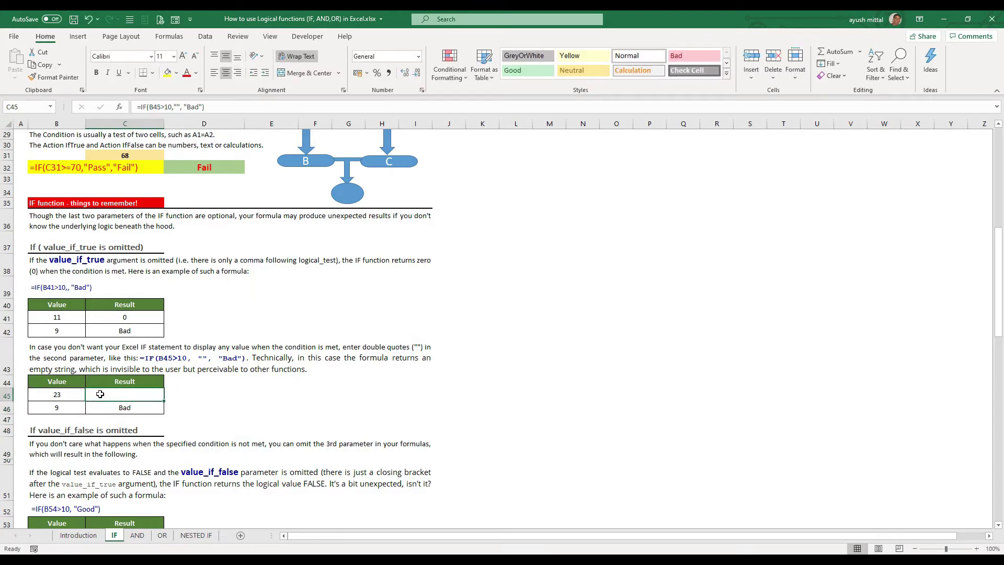
Put gooD inside the empty double quotes of the value_if_true argument in C45's formula, and compare the result with C46
{"action": "left_click", "coordinate": [174, 106]}
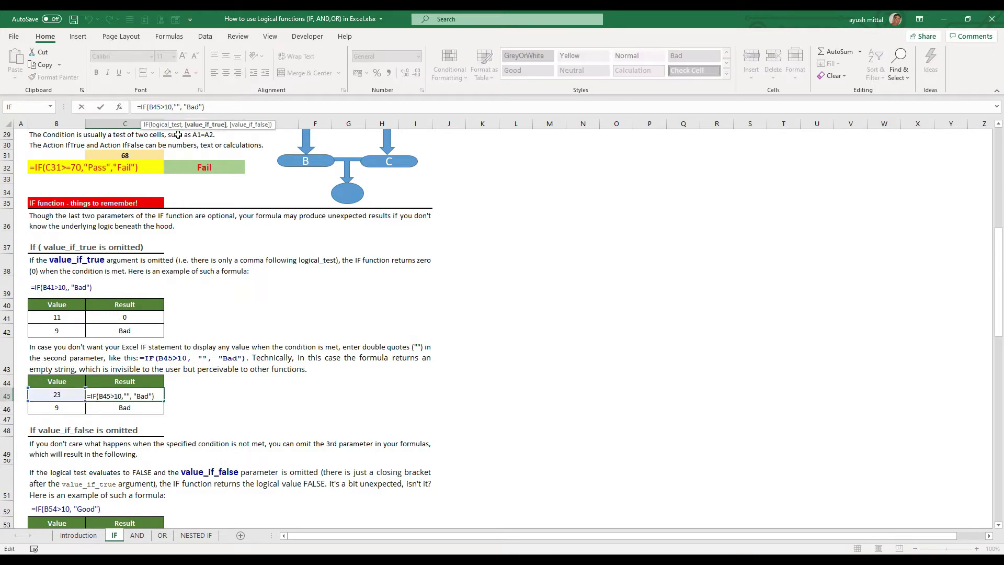
{"action": "type", "text": "gooD"}
{"action": "key", "text": "Return"}
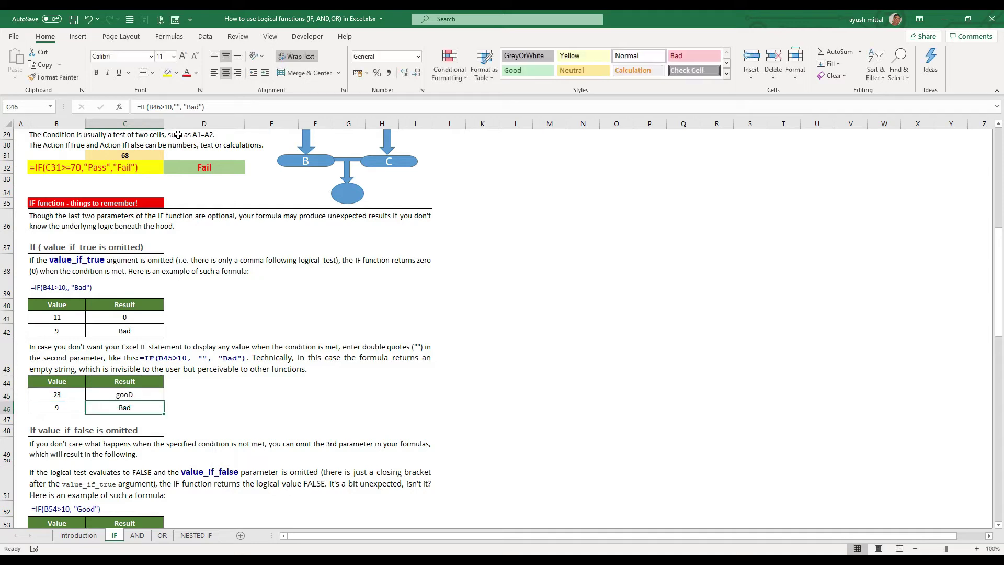
{"action": "left_click", "coordinate": [135, 393]}
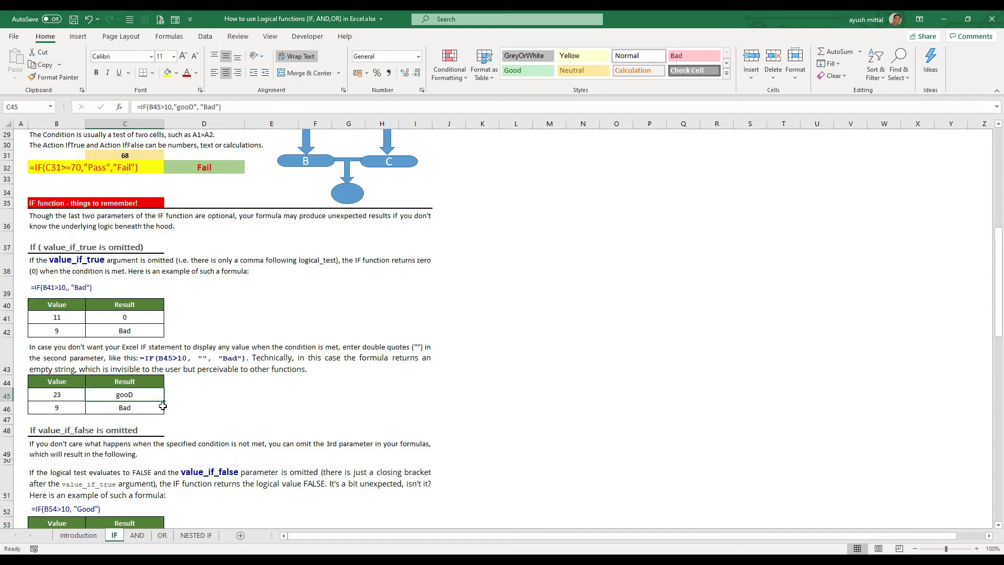
{"action": "left_click", "coordinate": [139, 413]}
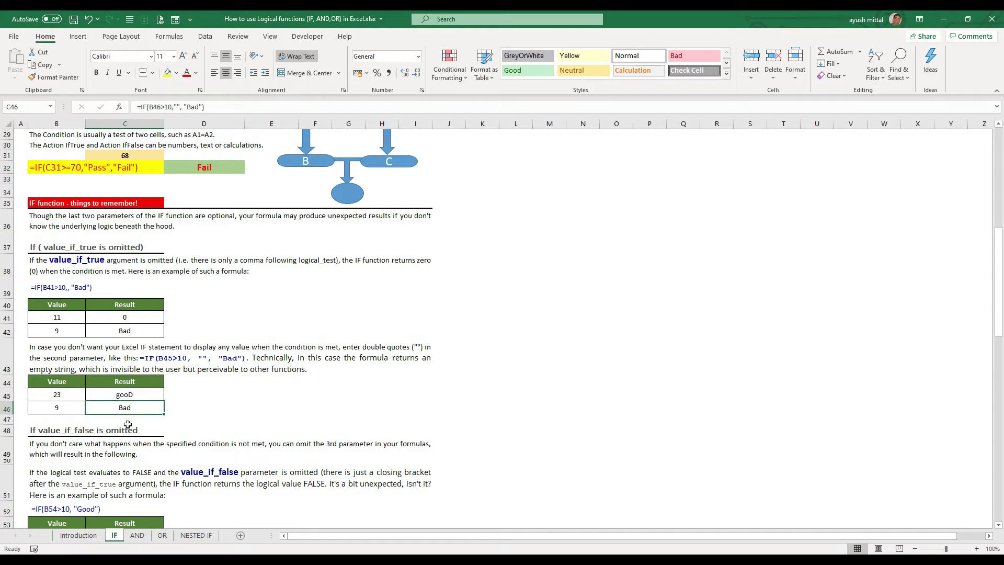
Examine the omitted value_if_false example, checking the value in B54 and where the formula in C54 ends after "Good"
{"action": "left_click", "coordinate": [998, 526]}
{"action": "left_click_drag", "start_coordinate": [998, 527], "coordinate": [998, 527]}
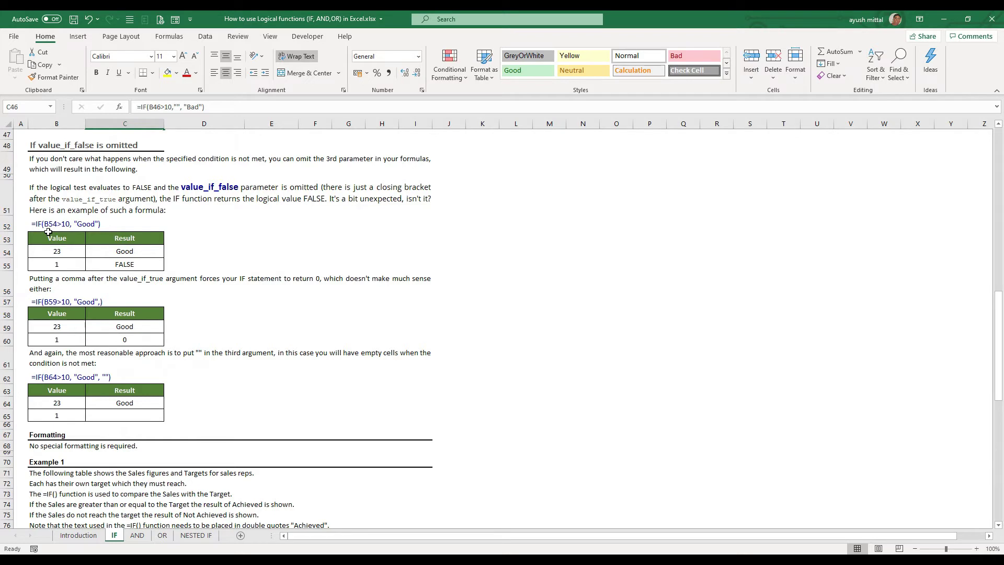
{"action": "left_click", "coordinate": [71, 251]}
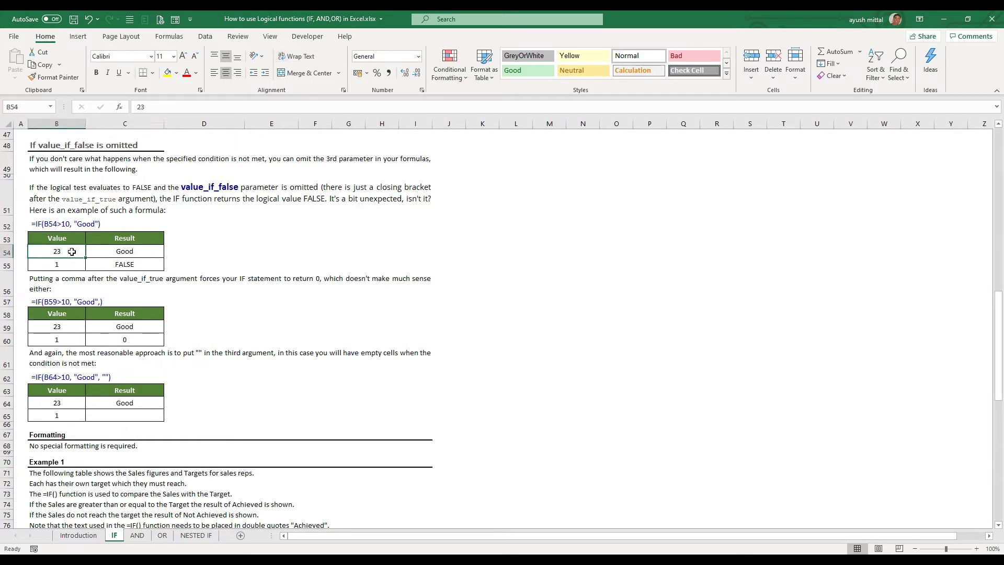
{"action": "left_click", "coordinate": [107, 252]}
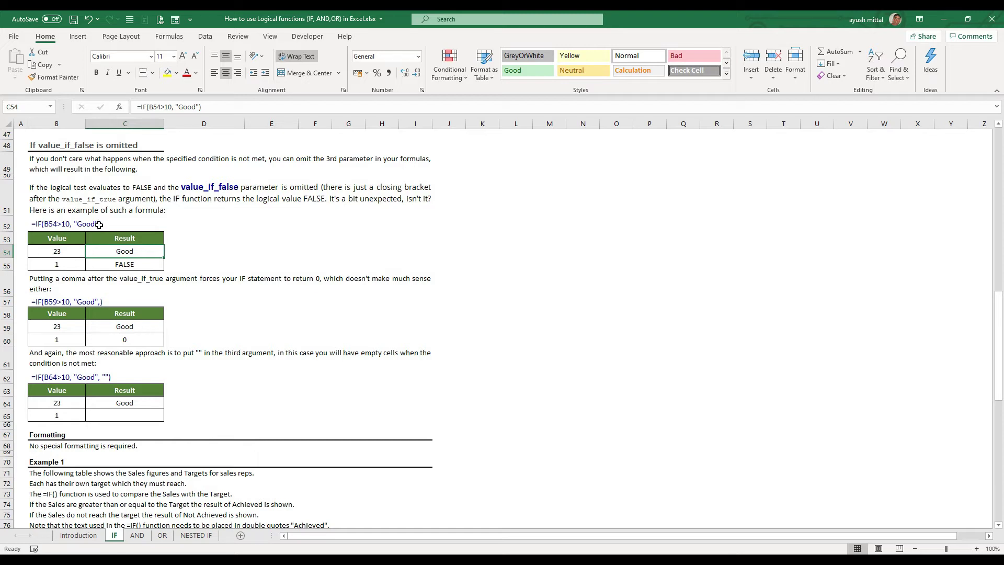
{"action": "left_click", "coordinate": [200, 106]}
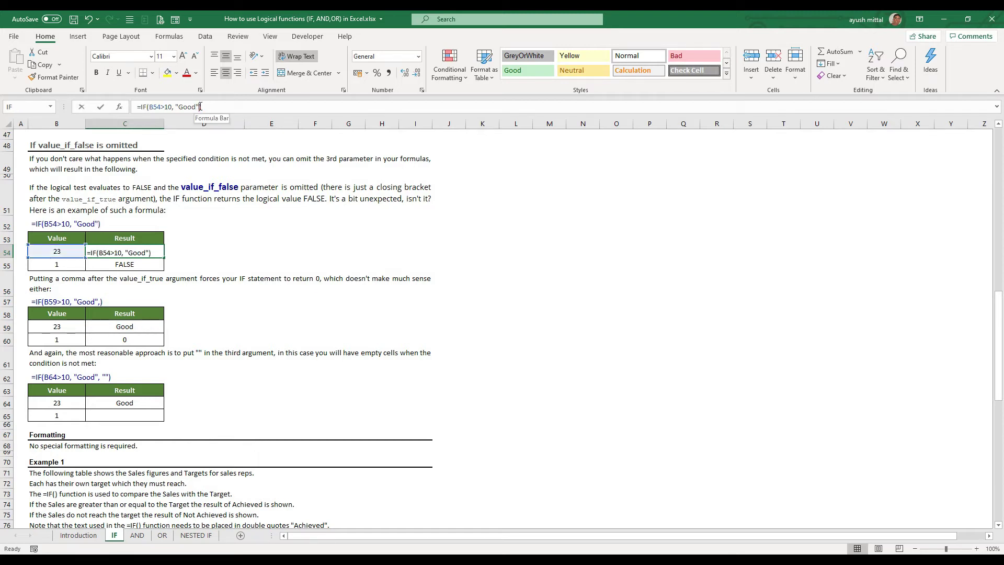
{"action": "key", "text": "Return"}
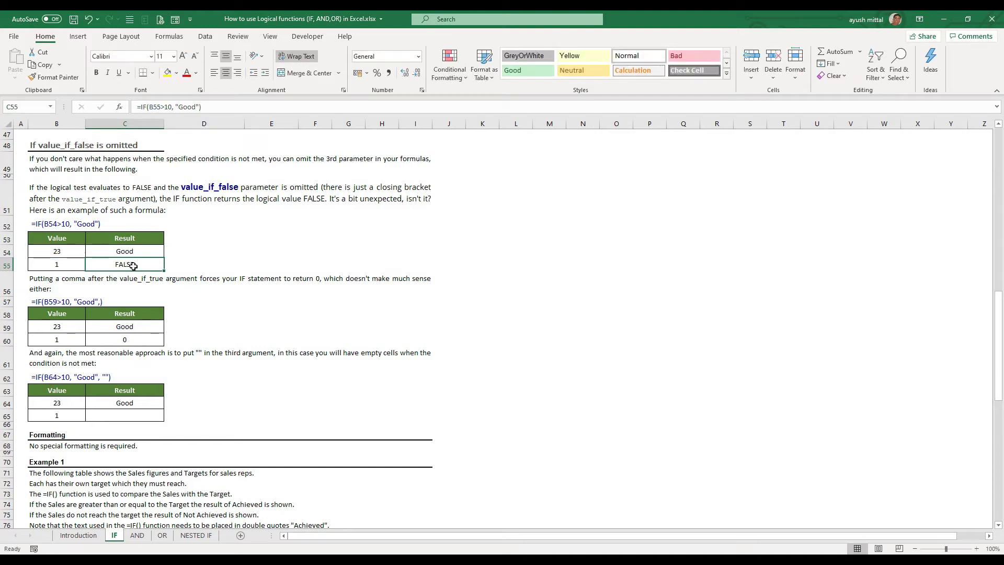
Examine the formula in C59, focusing on the comma after "Good" with no value_if_false argument, and compare the result in C60
{"action": "left_click", "coordinate": [51, 302]}
{"action": "left_click", "coordinate": [130, 325]}
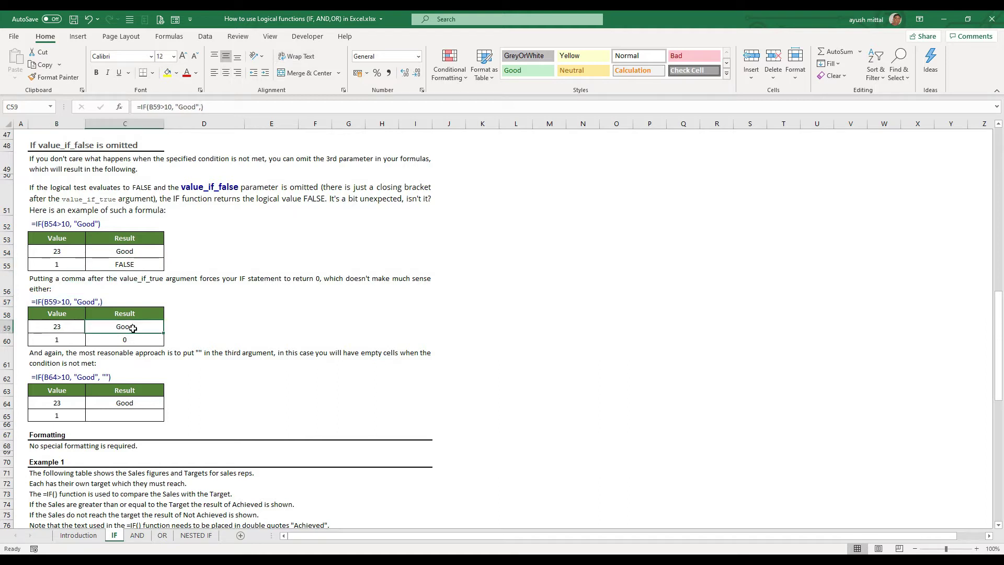
{"action": "left_click", "coordinate": [201, 107]}
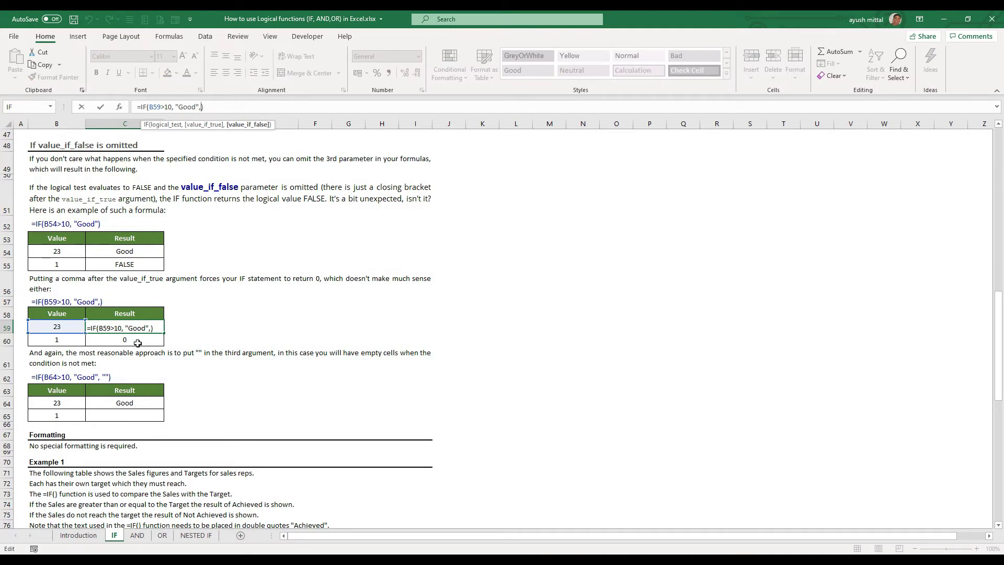
{"action": "key", "text": "Return"}
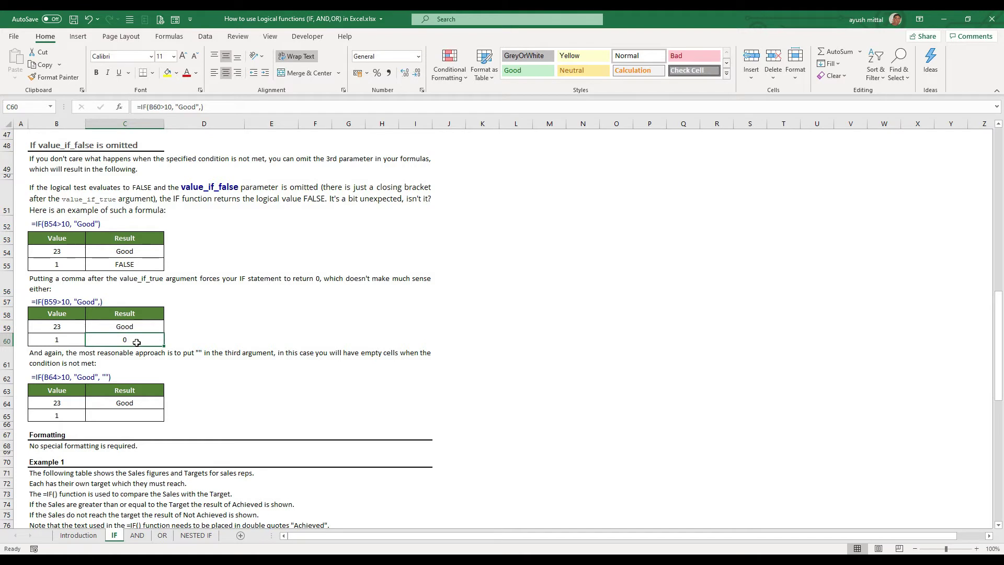
Examine the formula in C65, checking its logical test, the "Good" argument and the empty double quotes used as value_if_false
{"action": "left_click", "coordinate": [104, 415]}
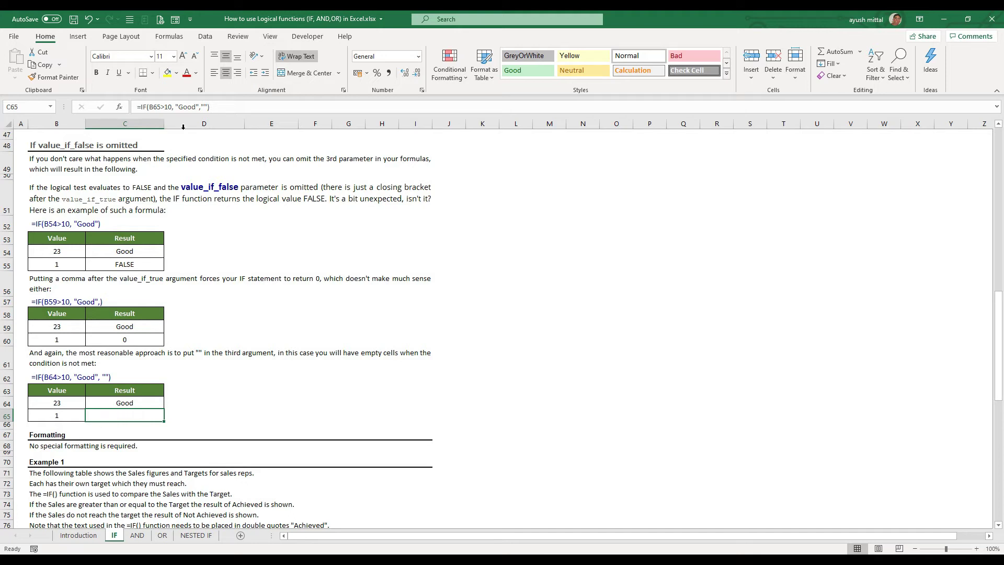
{"action": "left_click_drag", "start_coordinate": [202, 107], "coordinate": [208, 107]}
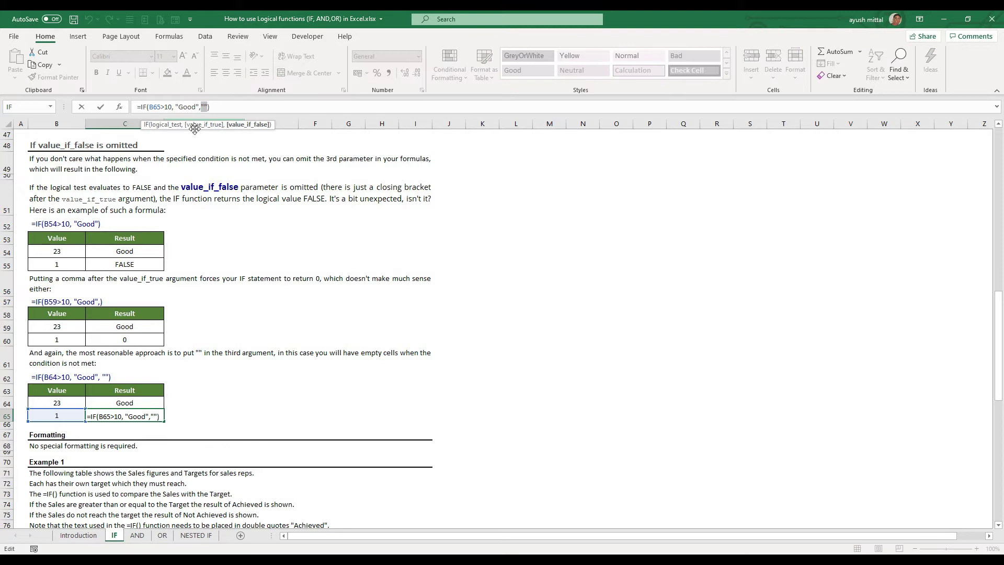
{"action": "key", "text": "Return"}
{"action": "left_click", "coordinate": [122, 414]}
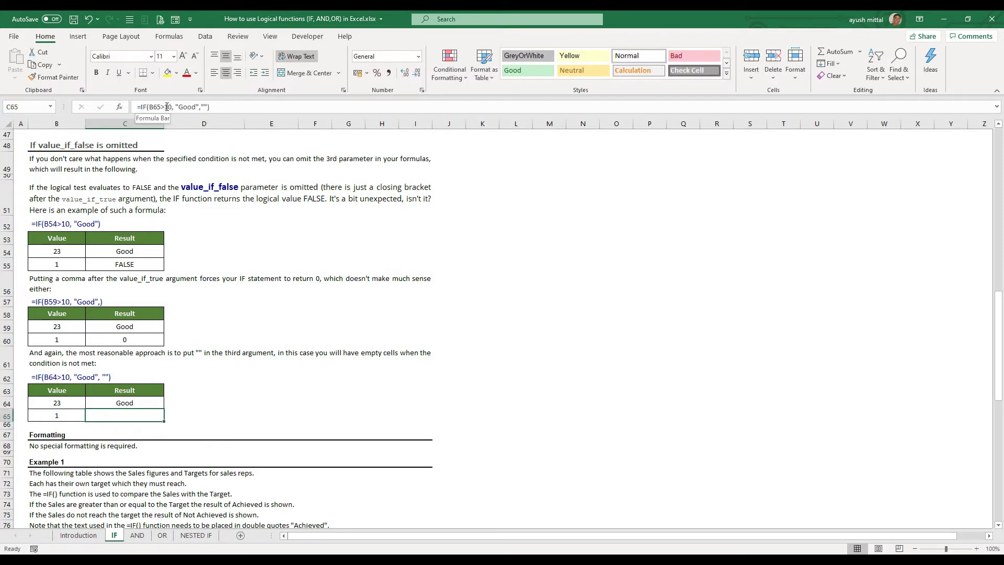
{"action": "left_click_drag", "start_coordinate": [177, 106], "coordinate": [199, 107]}
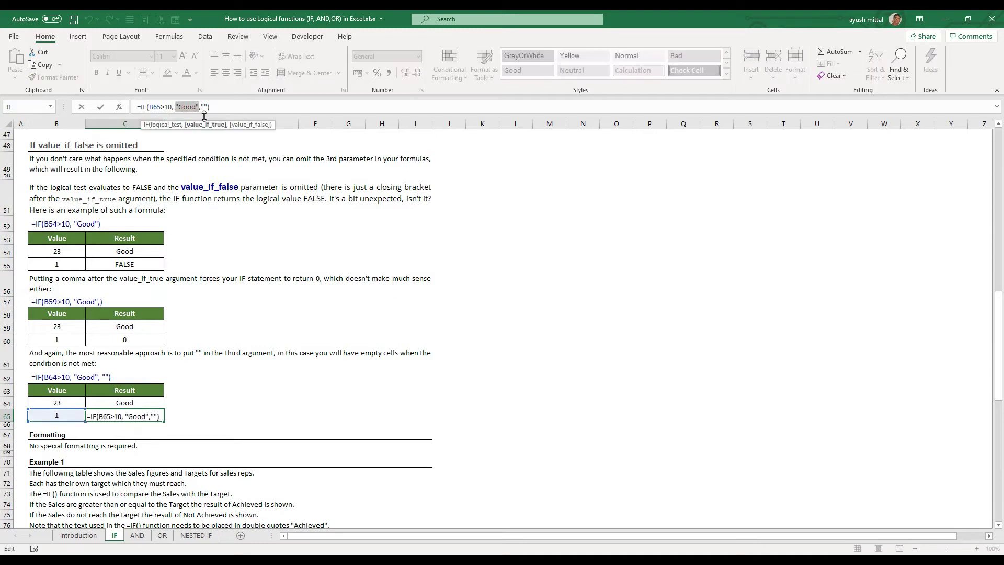
{"action": "left_click", "coordinate": [204, 107]}
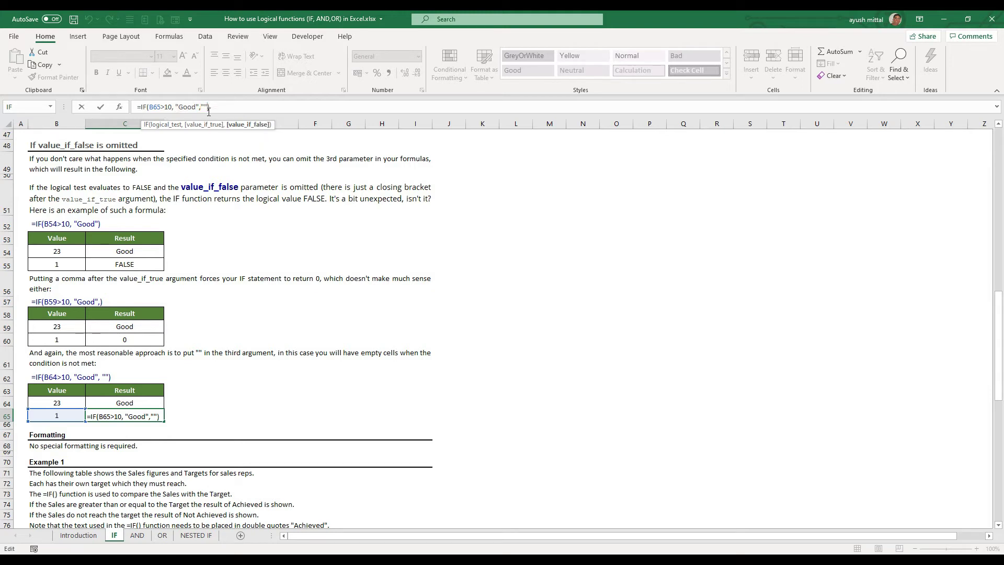
{"action": "key", "text": "Return"}
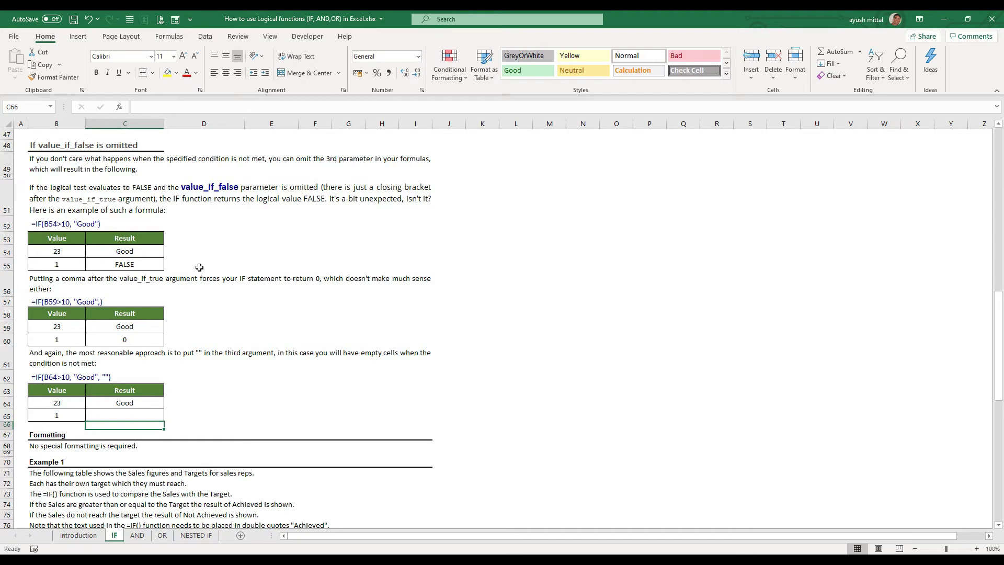
{"action": "left_click", "coordinate": [151, 412]}
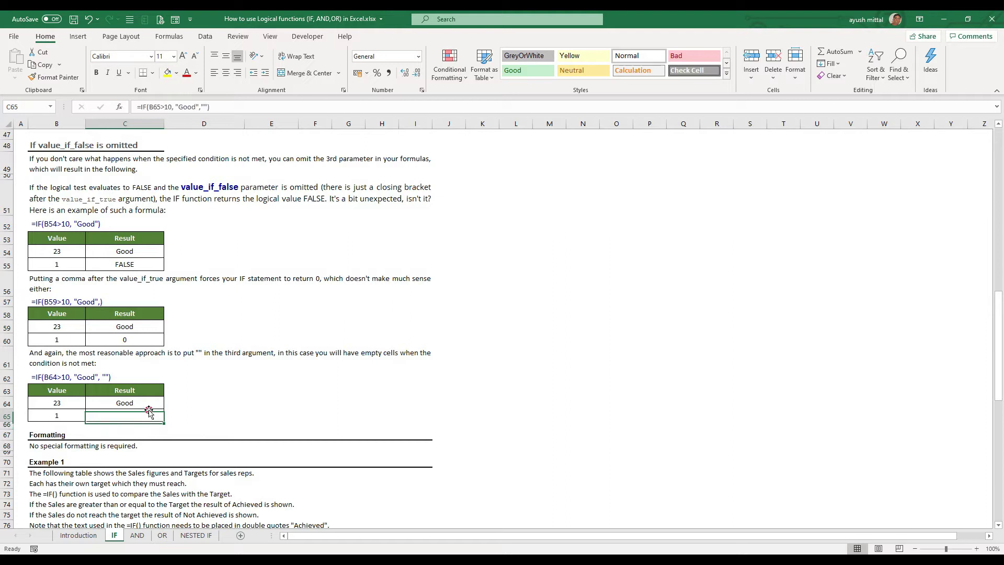
{"action": "left_click_drag", "start_coordinate": [150, 107], "coordinate": [196, 107]}
{"action": "left_click", "coordinate": [196, 107]}
{"action": "left_click", "coordinate": [207, 106]}
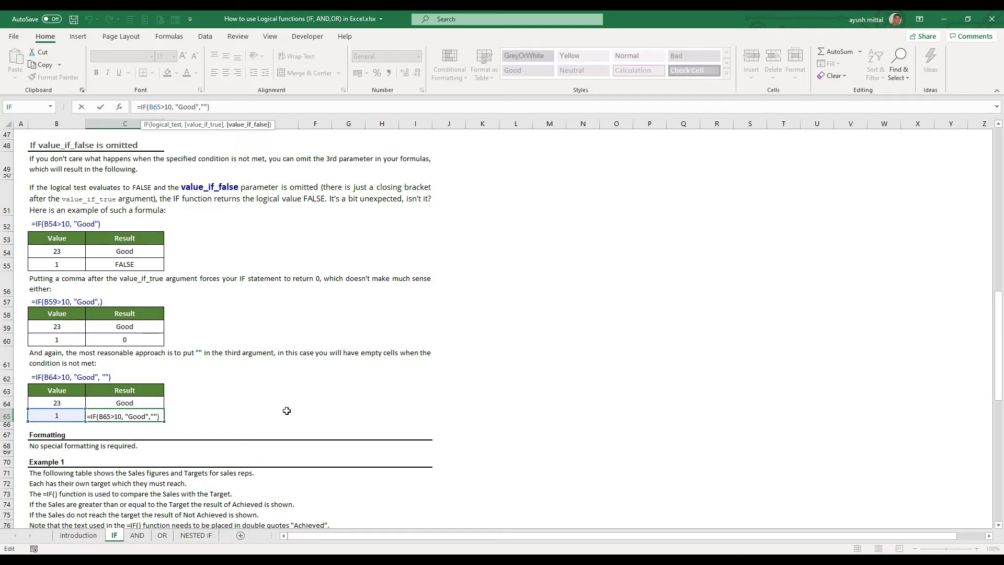
{"action": "key", "text": "Return"}
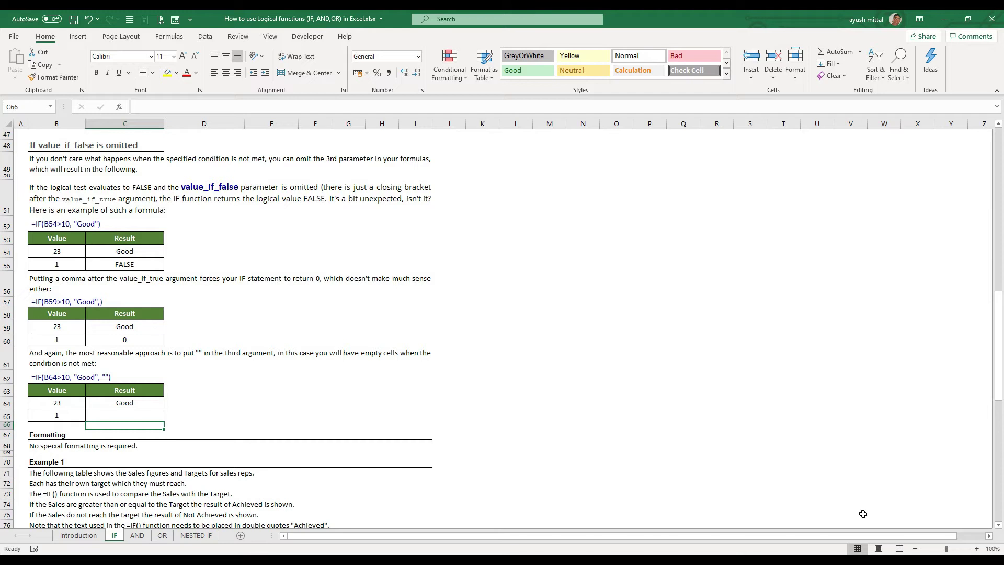
Review the Example 1 table, going through its Name, Sales and Target columns
{"action": "left_click", "coordinate": [999, 525]}
{"action": "left_click", "coordinate": [999, 525]}
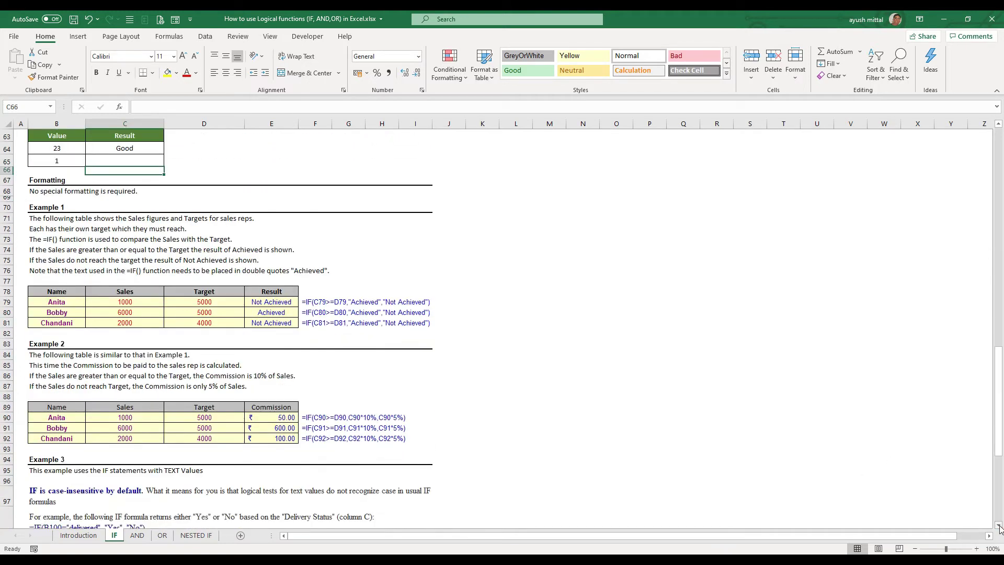
{"action": "left_click", "coordinate": [999, 525]}
{"action": "left_click", "coordinate": [998, 525]}
{"action": "left_click", "coordinate": [998, 525]}
{"action": "left_click", "coordinate": [999, 525]}
{"action": "left_click", "coordinate": [999, 525]}
{"action": "left_click", "coordinate": [998, 525]}
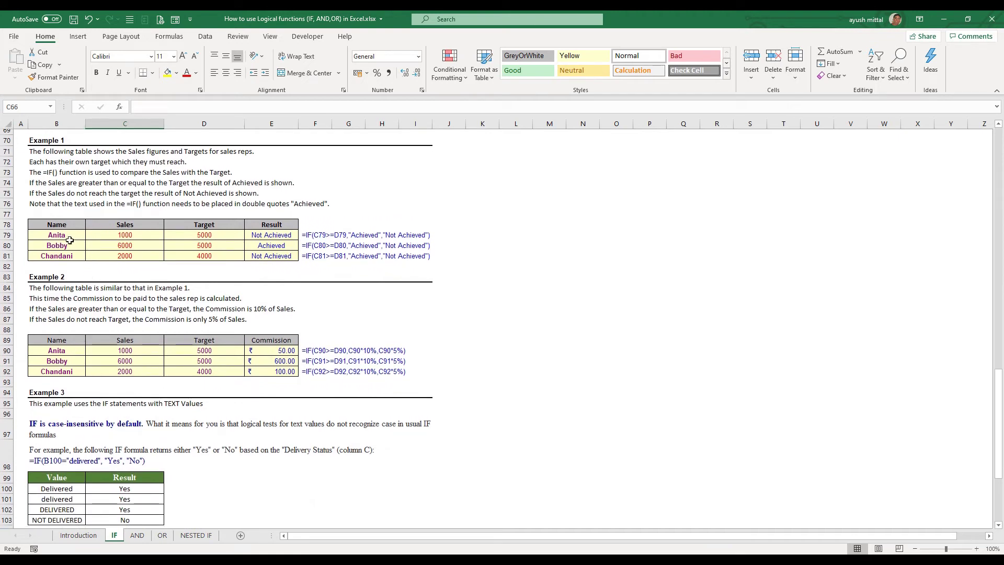
{"action": "left_click_drag", "start_coordinate": [58, 228], "coordinate": [68, 254]}
{"action": "left_click_drag", "start_coordinate": [109, 224], "coordinate": [112, 253]}
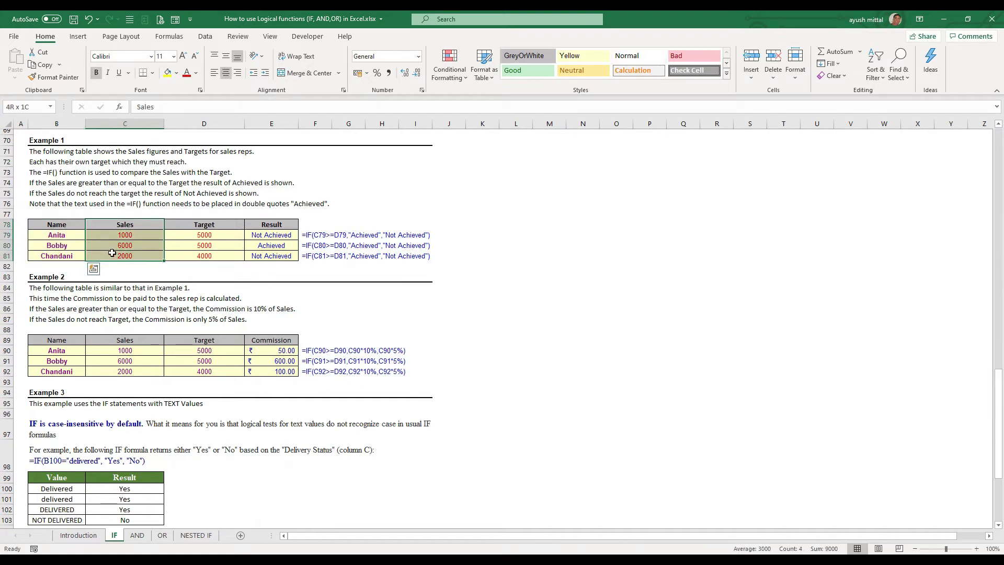
{"action": "left_click_drag", "start_coordinate": [175, 227], "coordinate": [176, 256]}
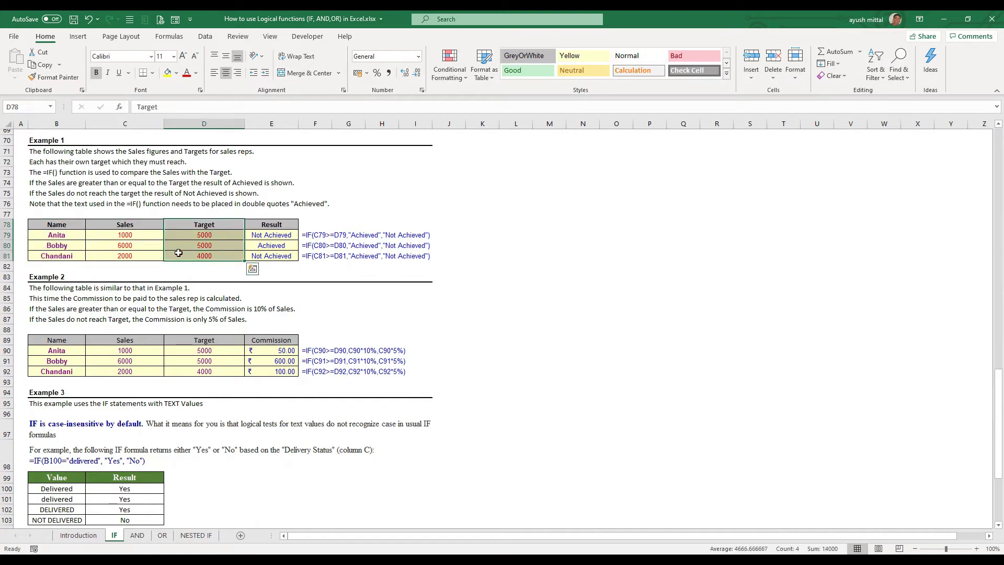
Examine the "Achieved" and "Not Achieved" arguments in E79's formula and compare the sales in C79 with the target in D79
{"action": "left_click", "coordinate": [260, 231]}
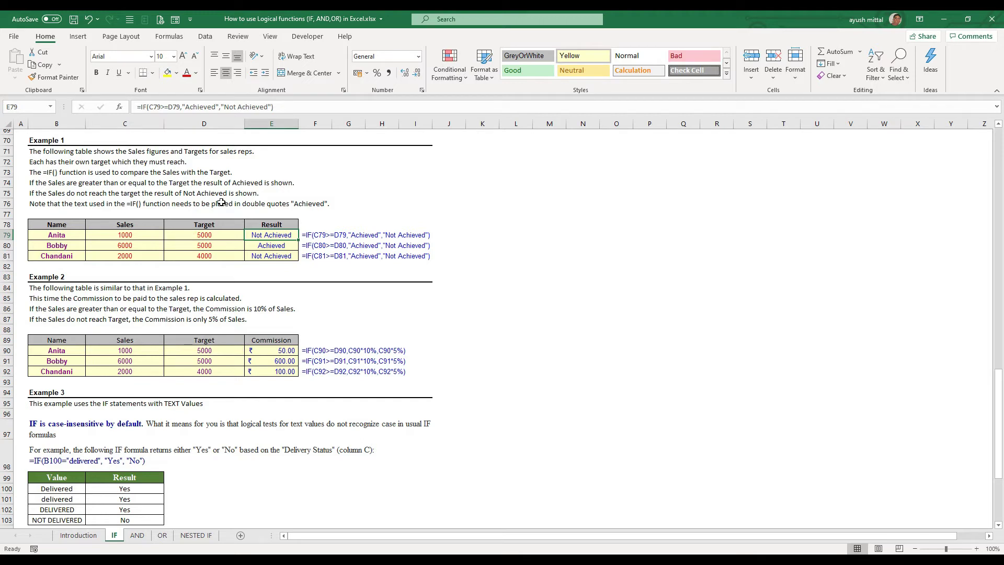
{"action": "left_click_drag", "start_coordinate": [187, 107], "coordinate": [268, 106]}
{"action": "left_click", "coordinate": [267, 106]}
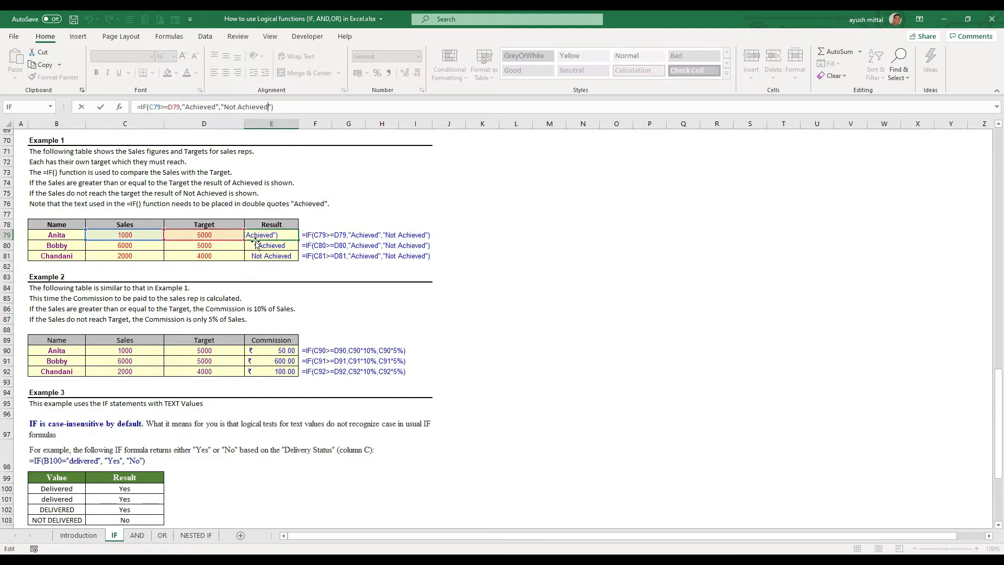
{"action": "key", "text": "Return"}
{"action": "left_click", "coordinate": [236, 237]}
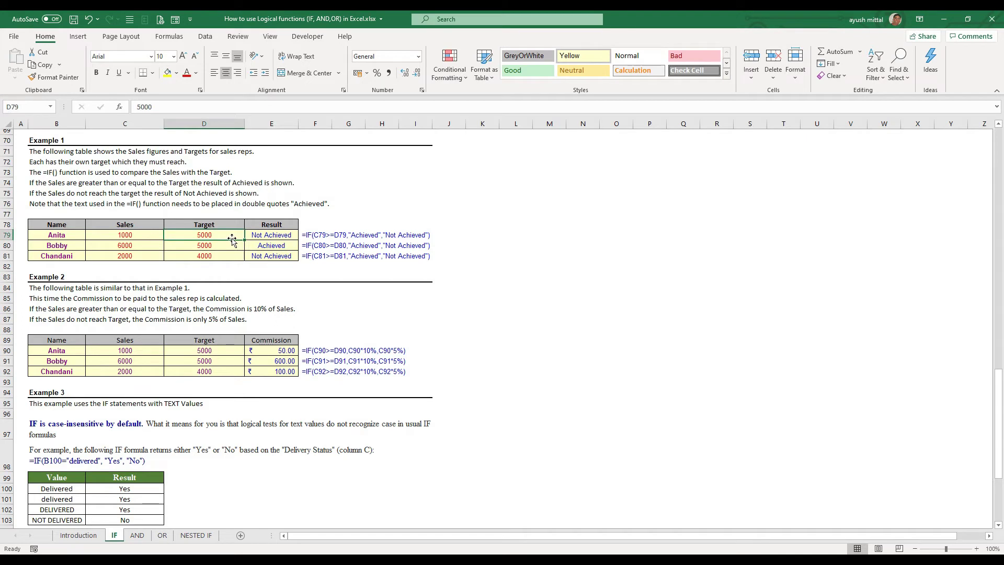
{"action": "left_click", "coordinate": [146, 237]}
{"action": "left_click", "coordinate": [184, 239]}
{"action": "left_click", "coordinate": [267, 236]}
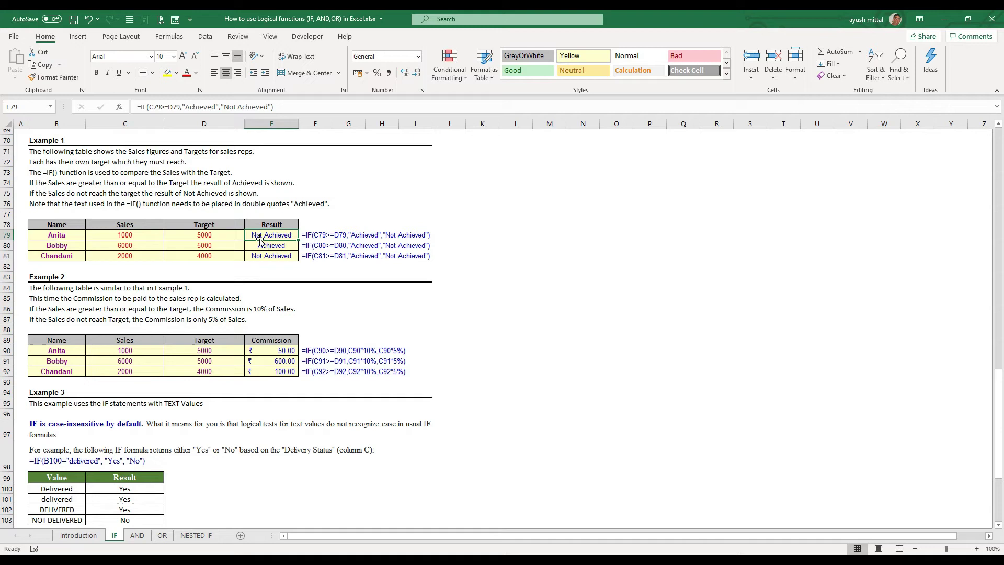
Compare the sales in C80 with the target in D80 and examine the "Achieved" argument in E80's formula
{"action": "left_click", "coordinate": [82, 244]}
{"action": "left_click", "coordinate": [111, 243]}
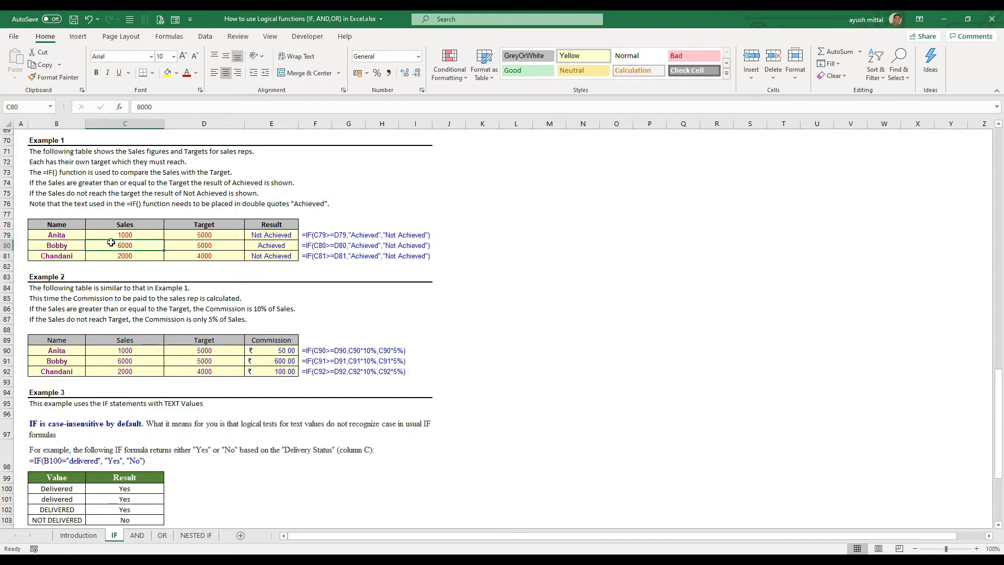
{"action": "left_click", "coordinate": [212, 250]}
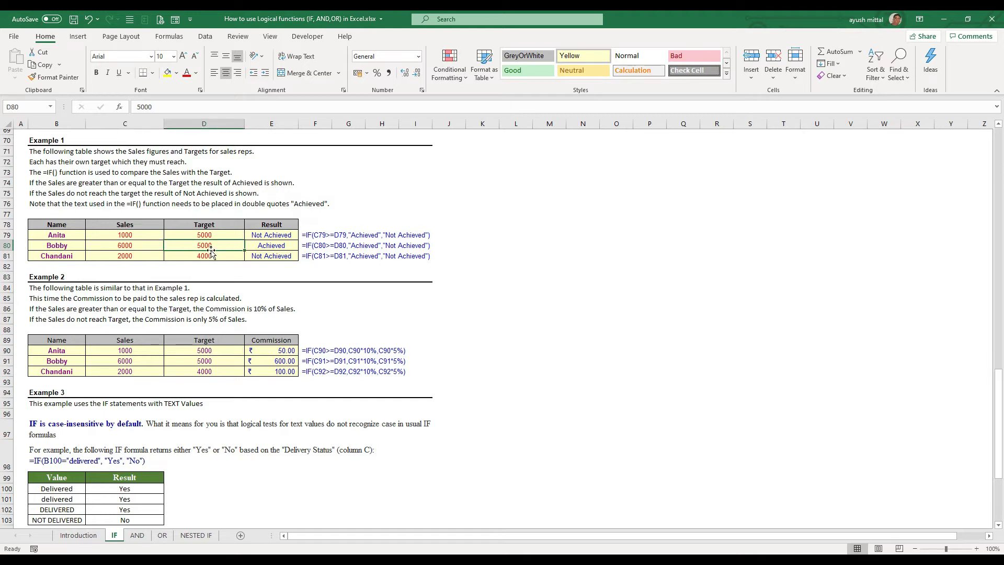
{"action": "left_click", "coordinate": [258, 246]}
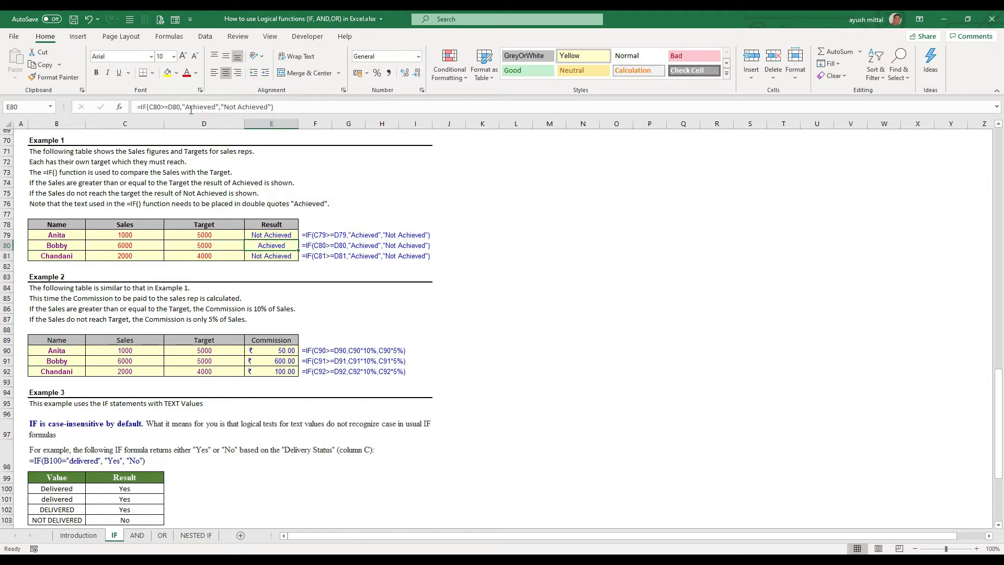
{"action": "left_click_drag", "start_coordinate": [184, 110], "coordinate": [218, 110]}
{"action": "left_click", "coordinate": [218, 110]}
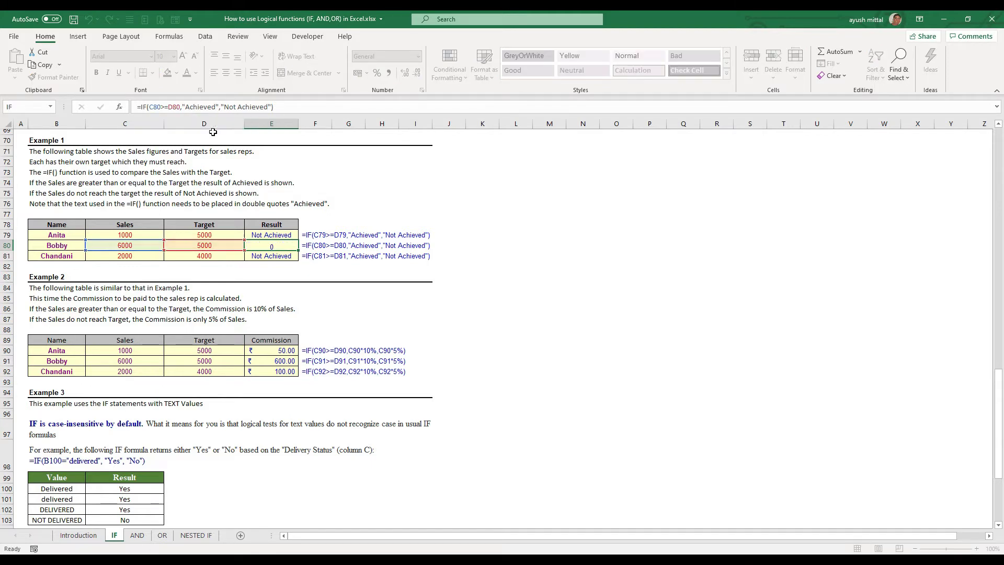
{"action": "key", "text": "Return"}
Compare the sales in C81 with the target in D81 and check the IF result in E81
{"action": "left_click", "coordinate": [73, 254]}
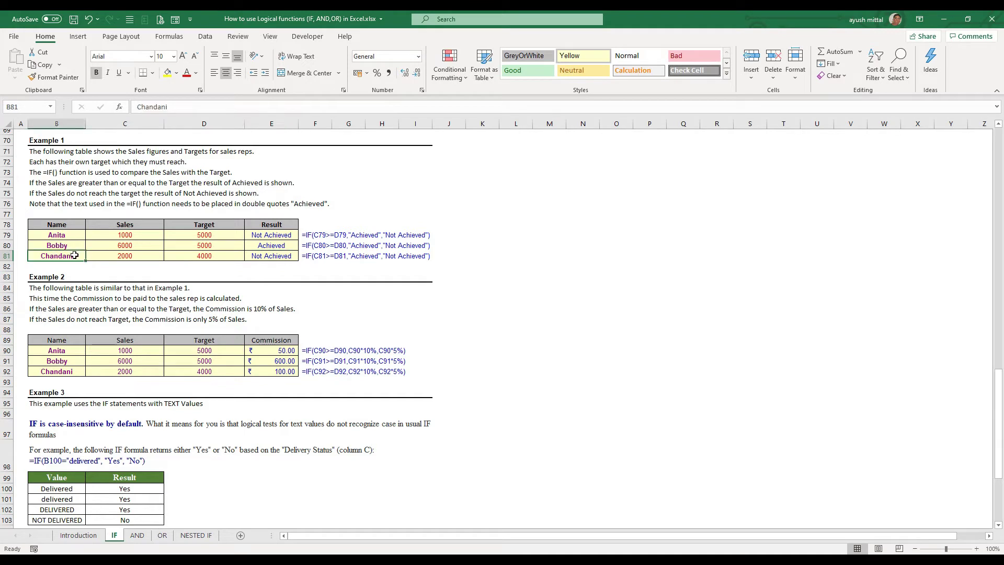
{"action": "left_click", "coordinate": [111, 256]}
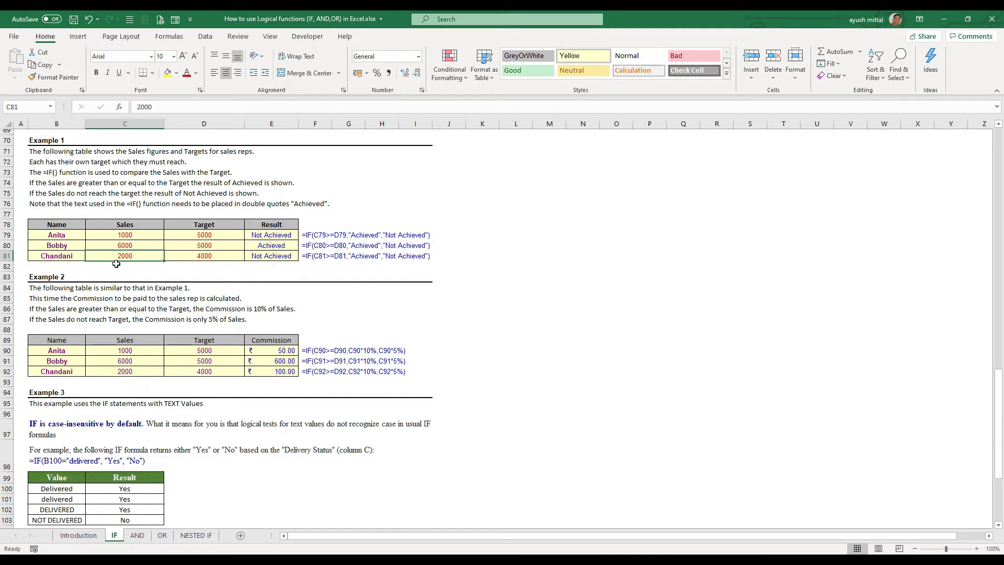
{"action": "left_click", "coordinate": [185, 255]}
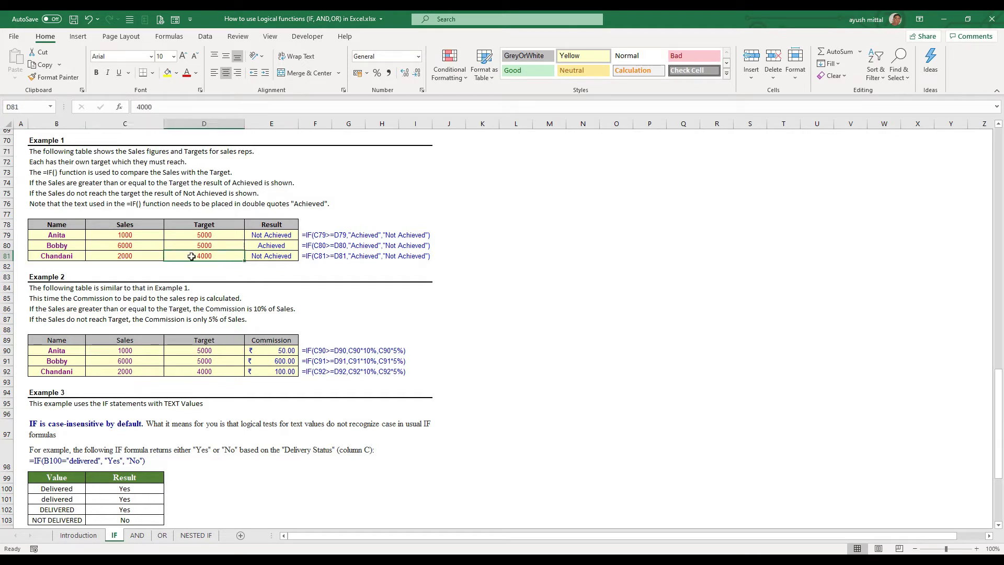
{"action": "left_click", "coordinate": [275, 258]}
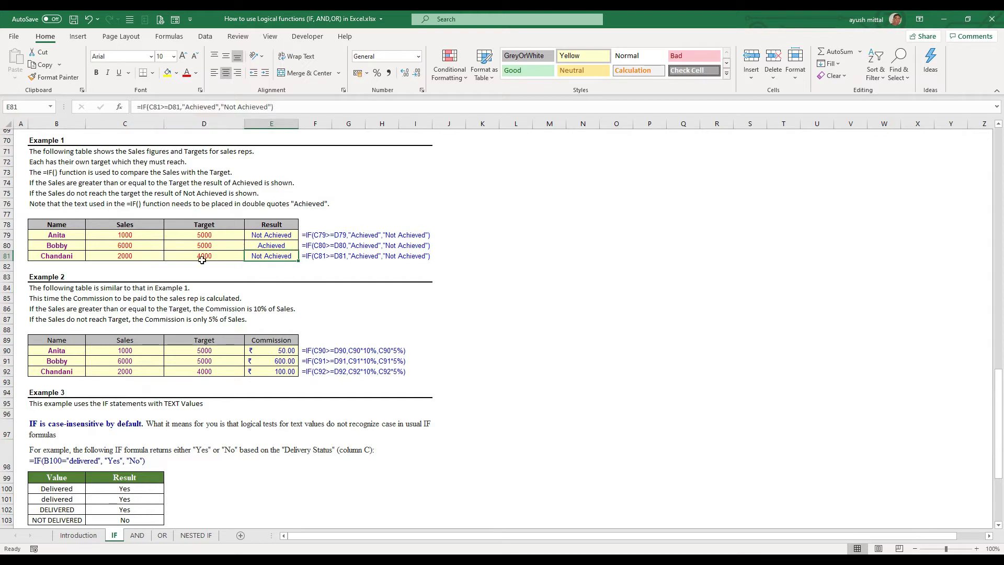
Set the sales in C81 to 4000 and check the result in E81
{"action": "left_click", "coordinate": [155, 256]}
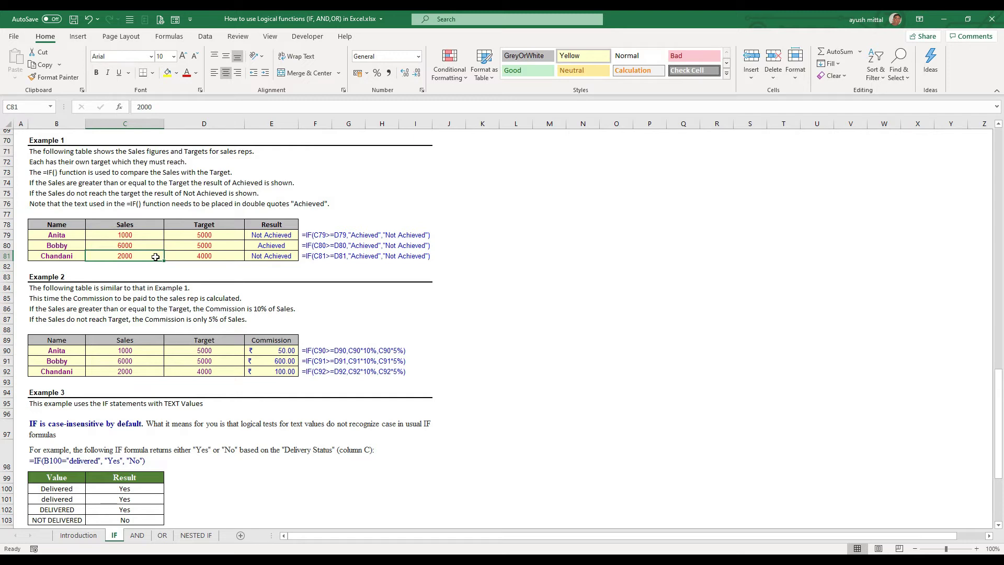
{"action": "type", "text": "4"}
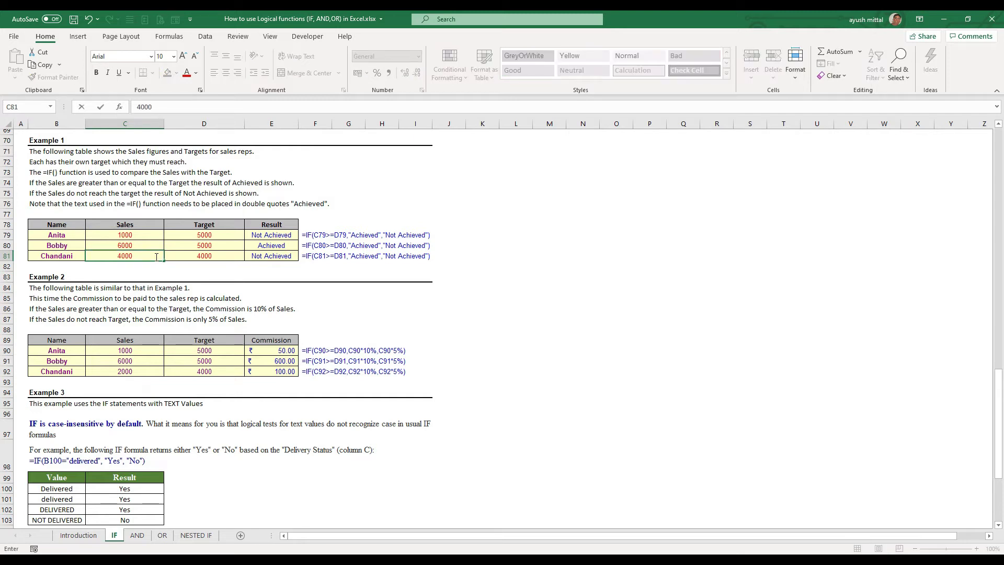
{"action": "key", "text": "Return"}
{"action": "left_click", "coordinate": [269, 256]}
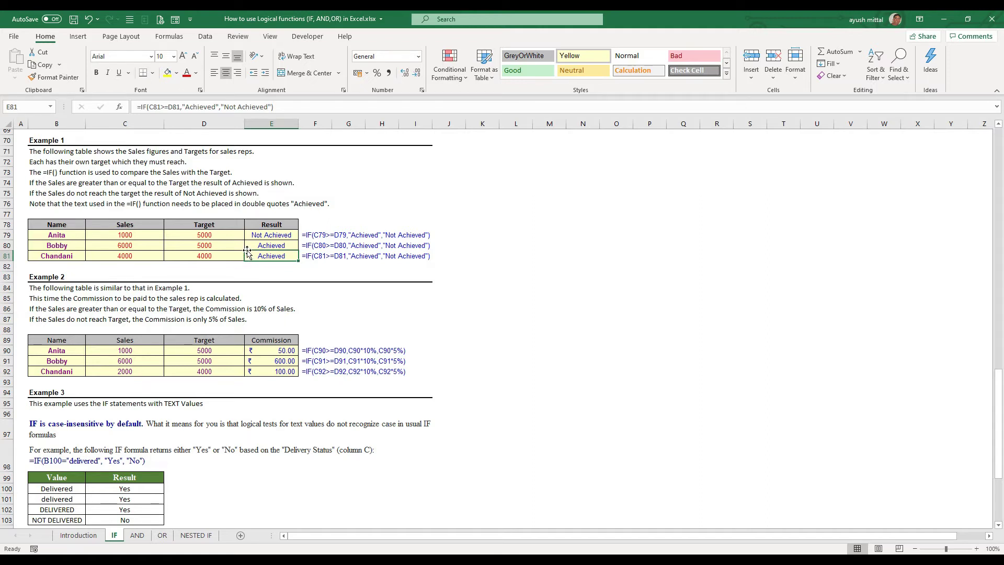
Read Example 2's commission rules in rows 86 and 87 for sales that reach or miss the target
{"action": "scroll", "coordinate": [224, 287], "scroll_direction": "down", "scroll_amount": 2}
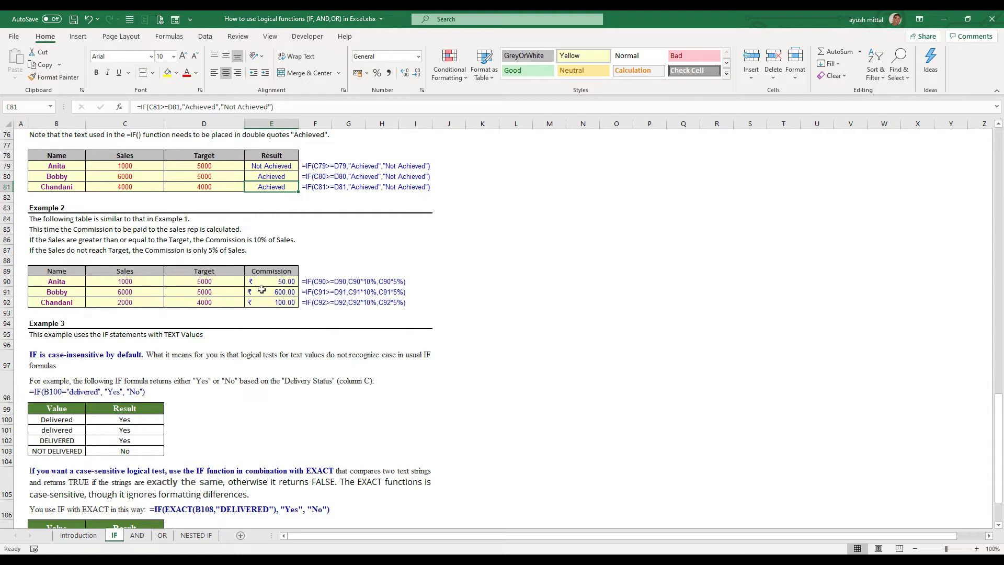
{"action": "left_click", "coordinate": [38, 242]}
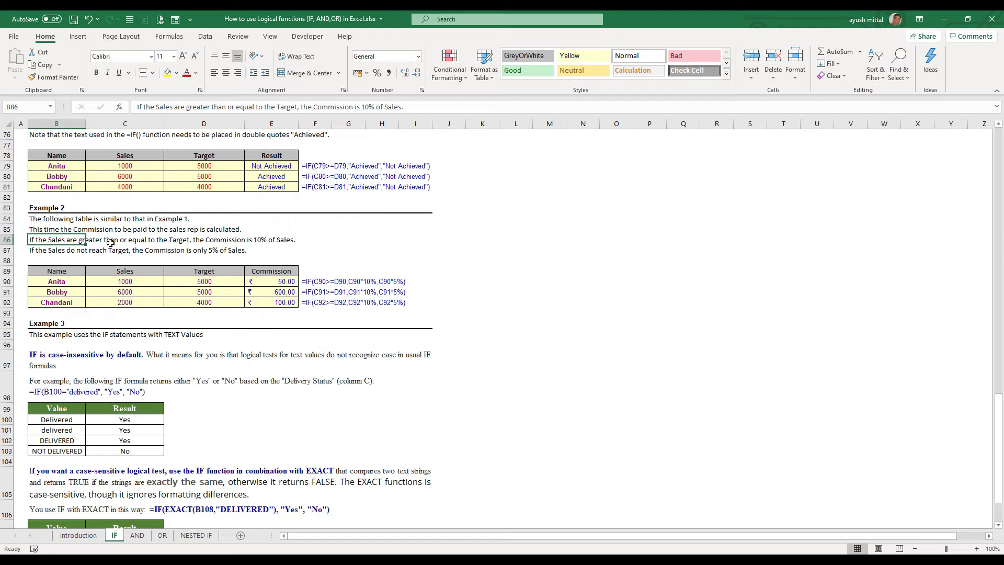
{"action": "left_click", "coordinate": [202, 241]}
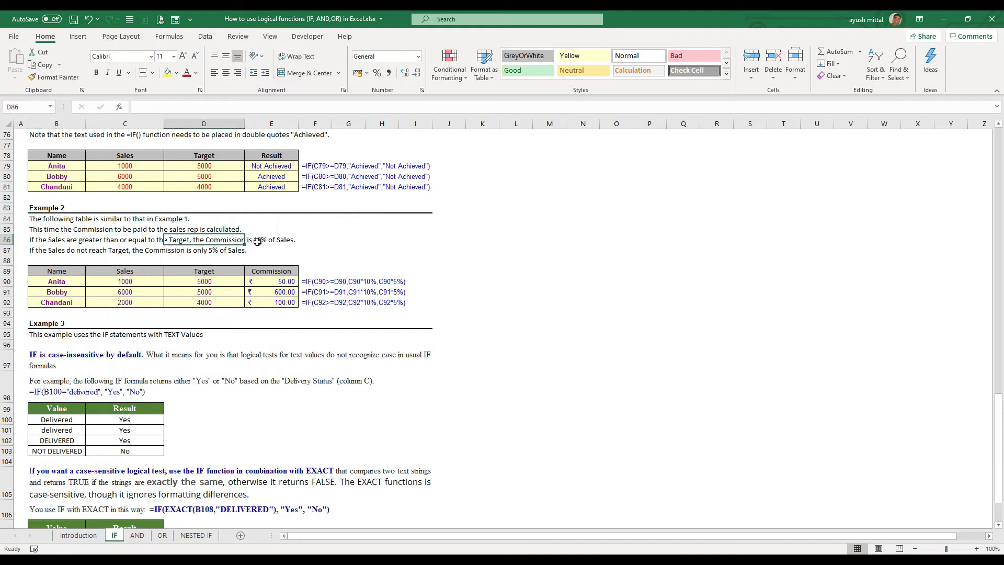
{"action": "left_click", "coordinate": [257, 242]}
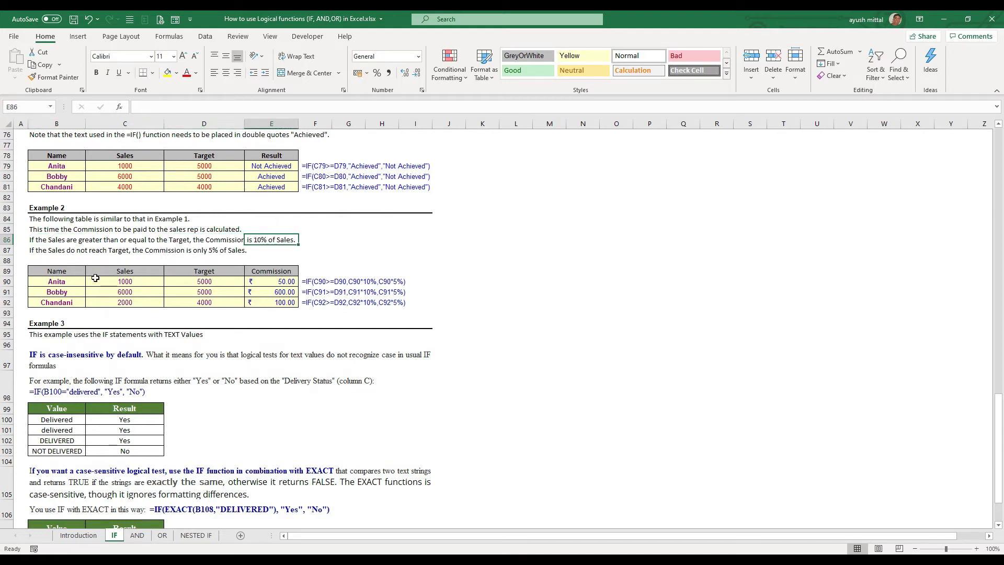
{"action": "left_click", "coordinate": [33, 253]}
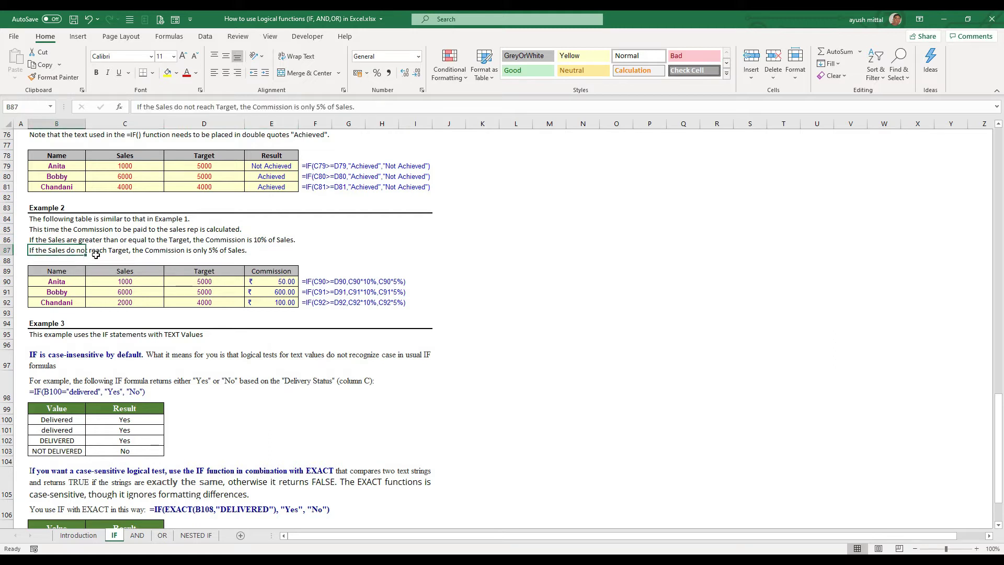
{"action": "left_click", "coordinate": [143, 252]}
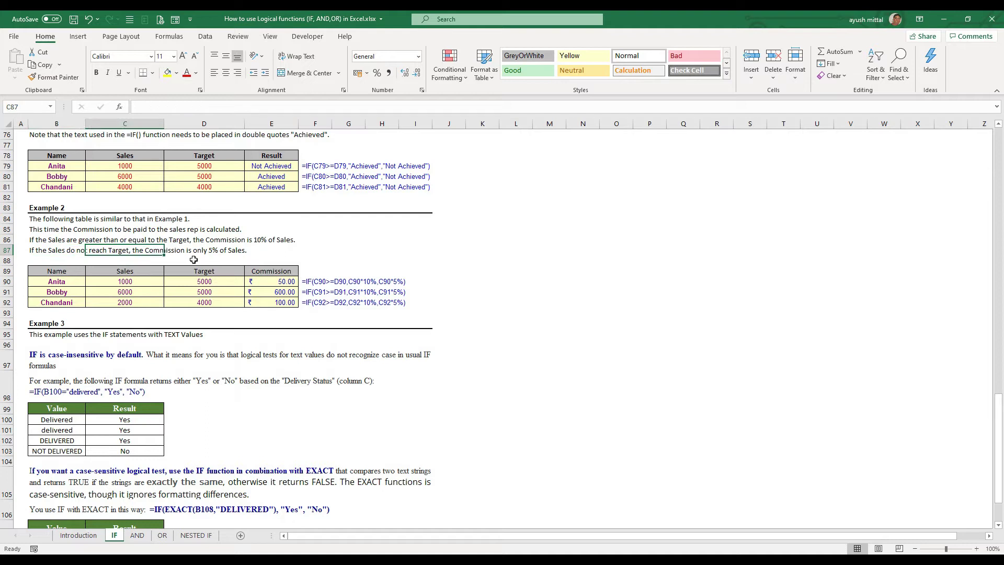
Review row 90 of the Example 2 table, comparing the sales in C90 with the target in D90
{"action": "left_click", "coordinate": [253, 281]}
{"action": "left_click", "coordinate": [316, 283]}
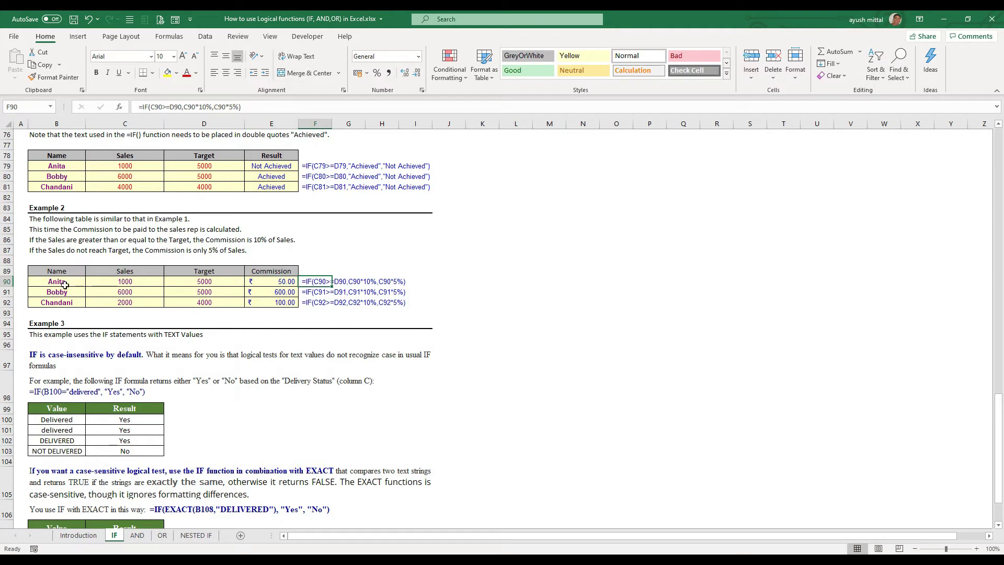
{"action": "left_click", "coordinate": [117, 286]}
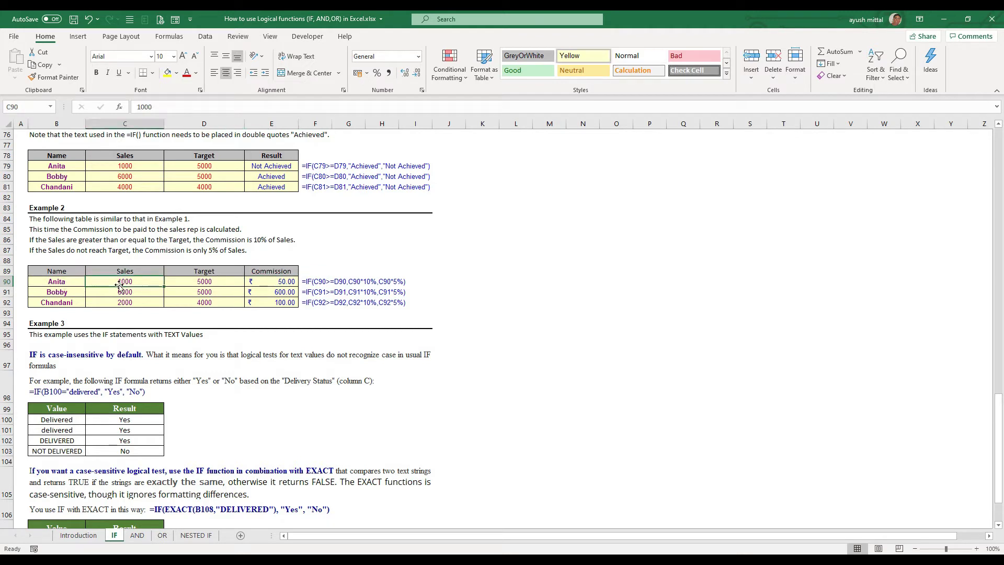
{"action": "left_click", "coordinate": [191, 280]}
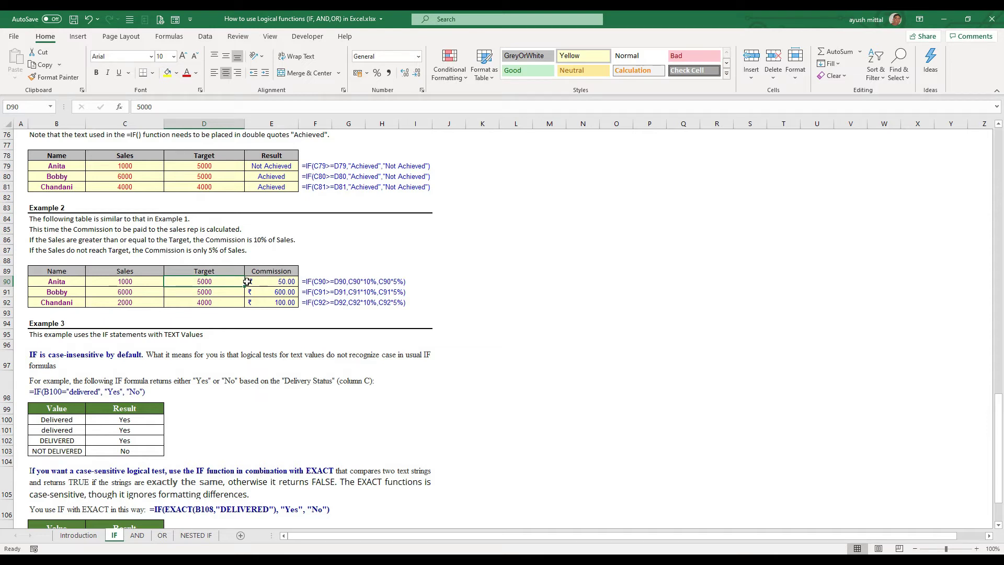
{"action": "left_click", "coordinate": [149, 280]}
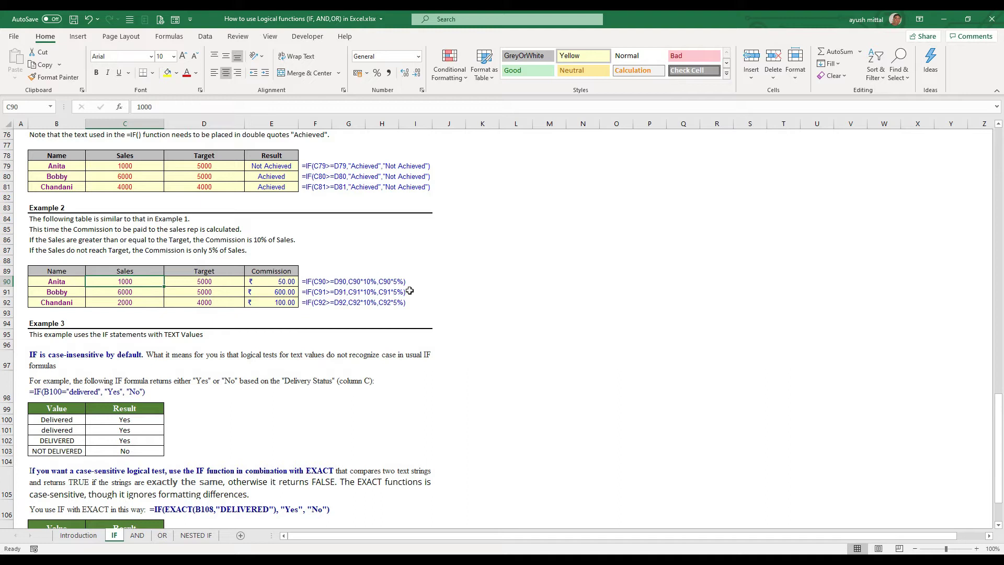
Examine the formula in F90, going through its logical test C90>=D90 and the C90*10% and C90*5% arguments
{"action": "left_click", "coordinate": [312, 282]}
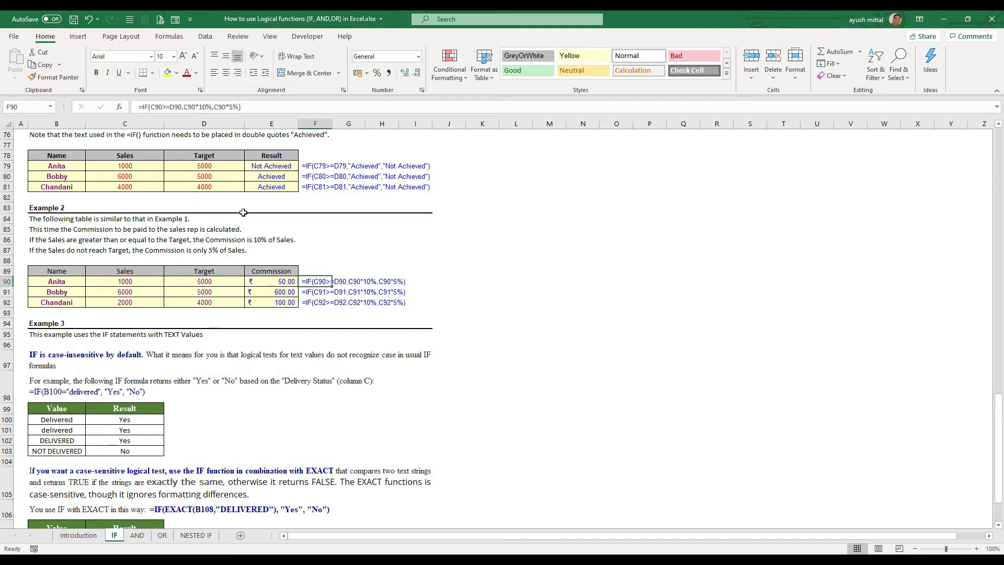
{"action": "left_click", "coordinate": [153, 107]}
{"action": "left_click", "coordinate": [152, 108]}
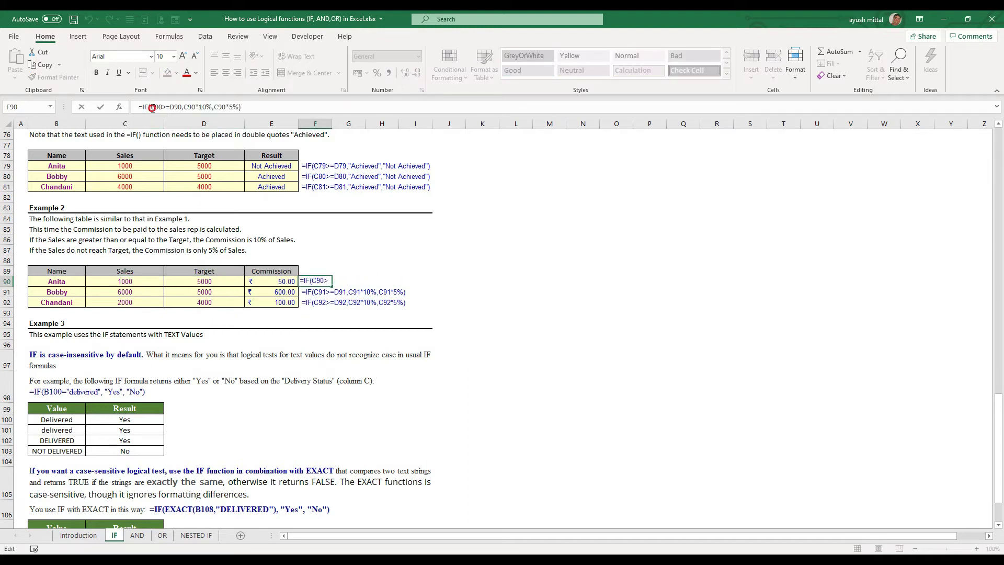
{"action": "left_click_drag", "start_coordinate": [151, 107], "coordinate": [185, 108]}
{"action": "left_click", "coordinate": [185, 108]}
{"action": "left_click_drag", "start_coordinate": [185, 107], "coordinate": [209, 108]}
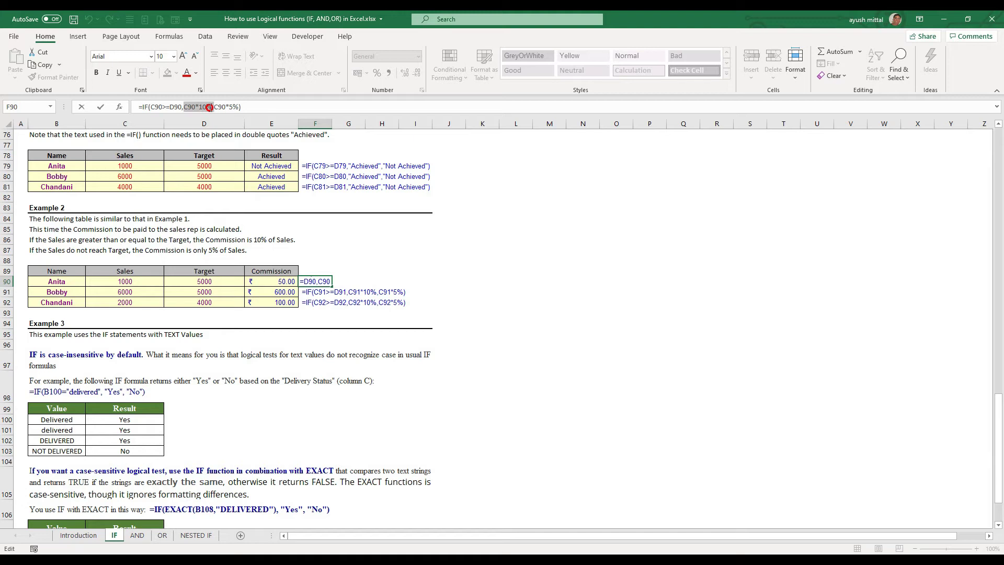
{"action": "left_click_drag", "start_coordinate": [209, 107], "coordinate": [213, 107]}
{"action": "left_click_drag", "start_coordinate": [215, 107], "coordinate": [239, 108]}
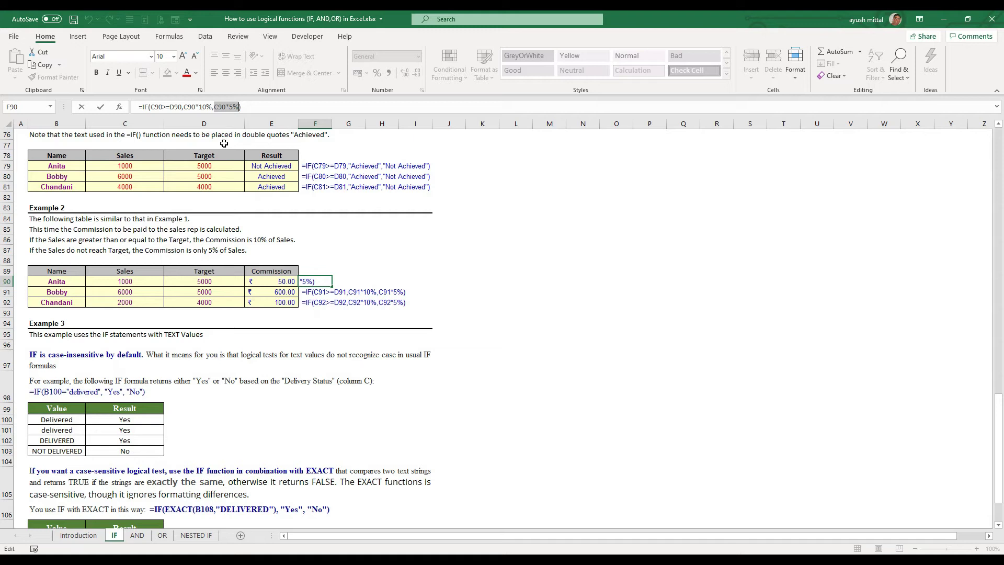
{"action": "key", "text": "Escape"}
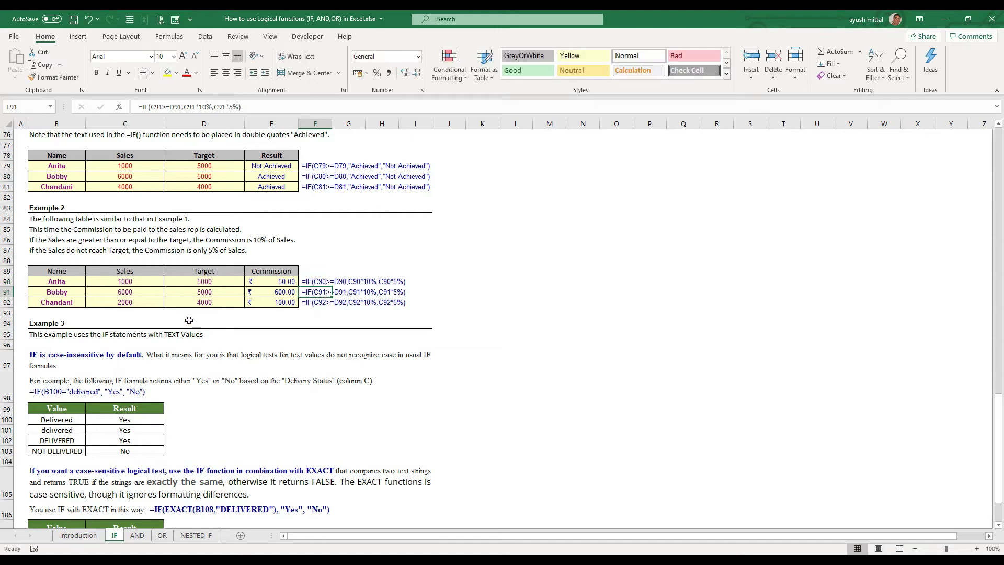
Check the commission in E90 against the sales in C90 and the target in D90
{"action": "left_click", "coordinate": [114, 281]}
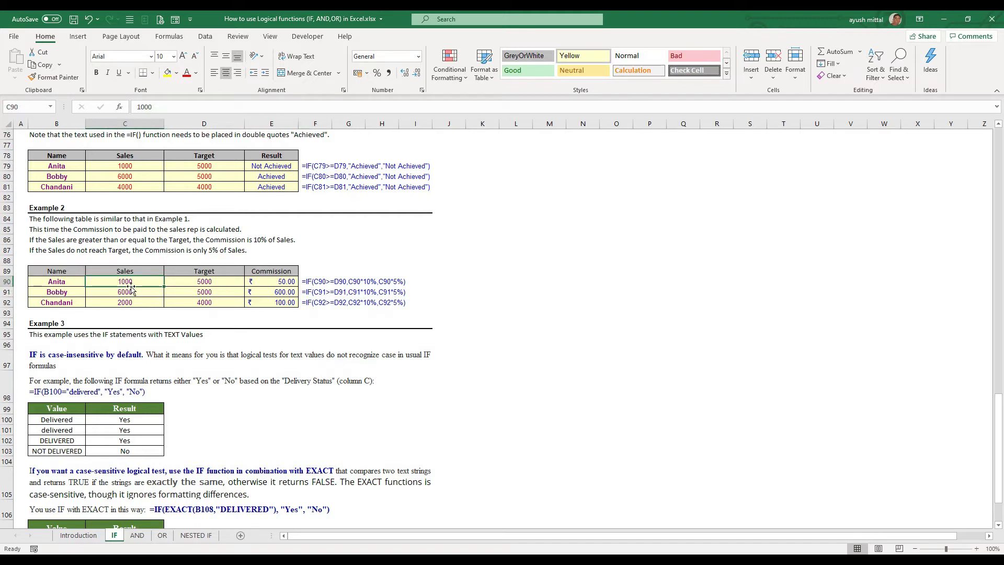
{"action": "left_click", "coordinate": [181, 285]}
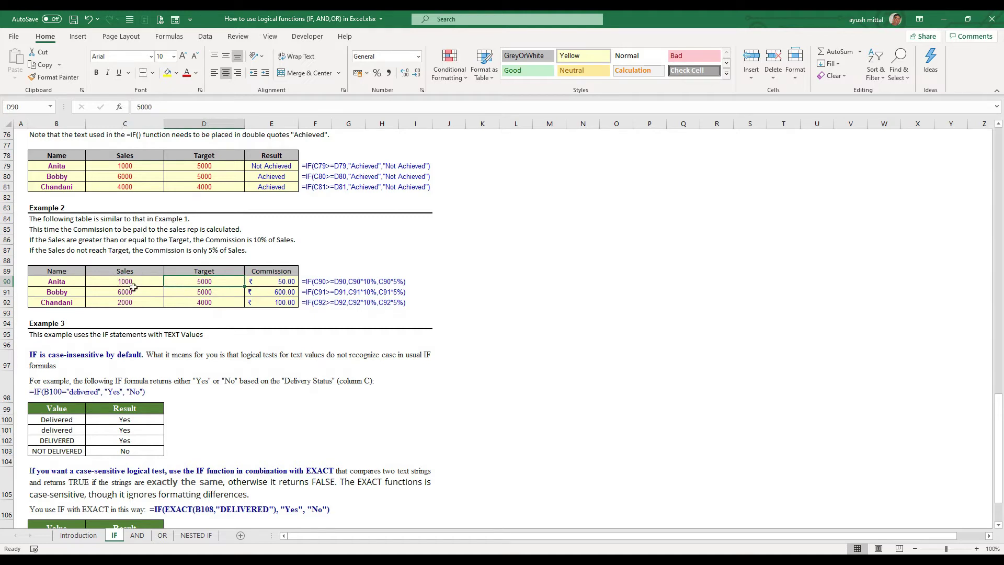
{"action": "left_click", "coordinate": [252, 286]}
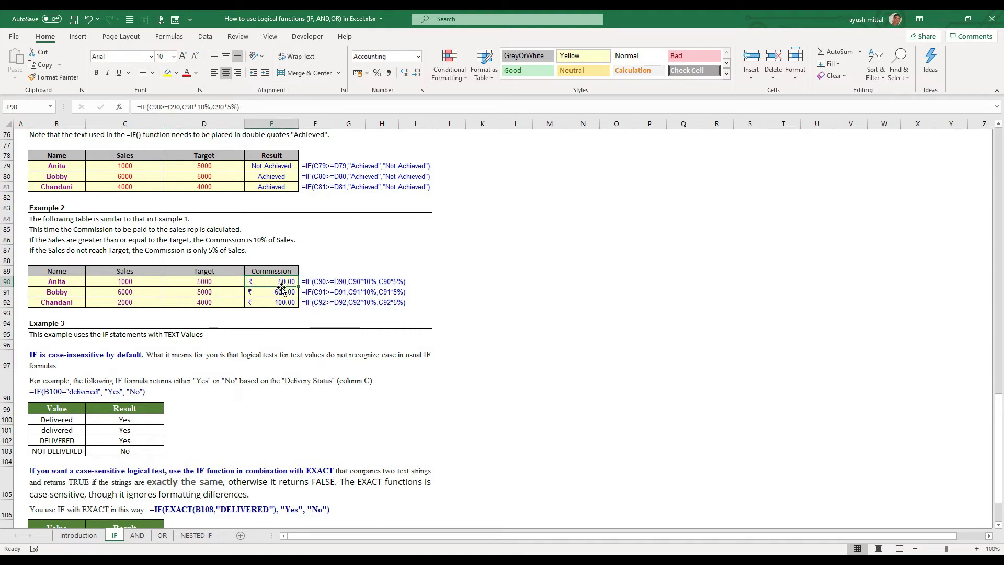
Compare the sales in C91 with the target in D91 and check the commission in E91
{"action": "left_click", "coordinate": [66, 291]}
{"action": "left_click", "coordinate": [120, 292]}
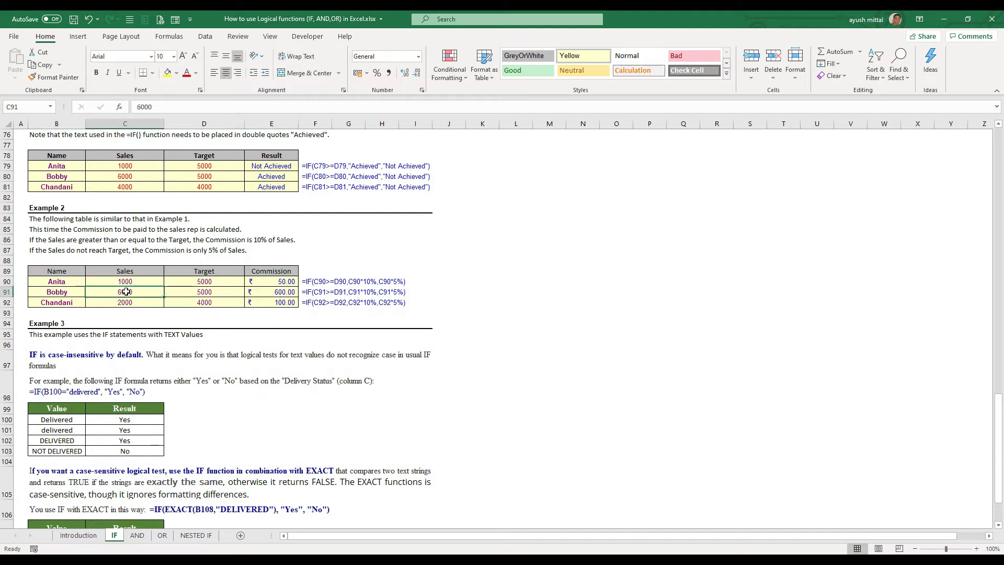
{"action": "left_click", "coordinate": [166, 292]}
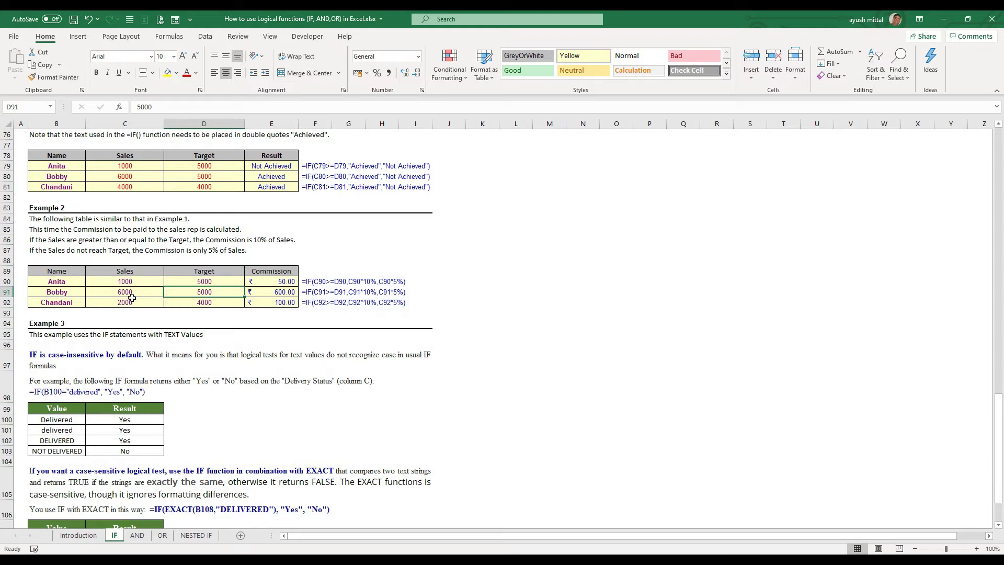
{"action": "left_click", "coordinate": [261, 291]}
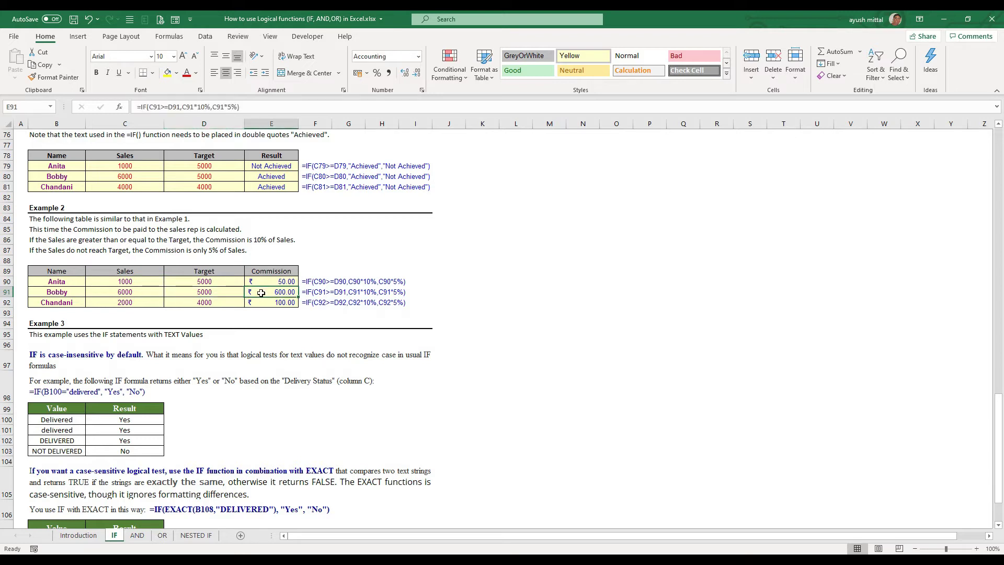
Compare the sales in C92 with the target in D92 and check how the commission in E92 follows from C92
{"action": "left_click", "coordinate": [142, 306]}
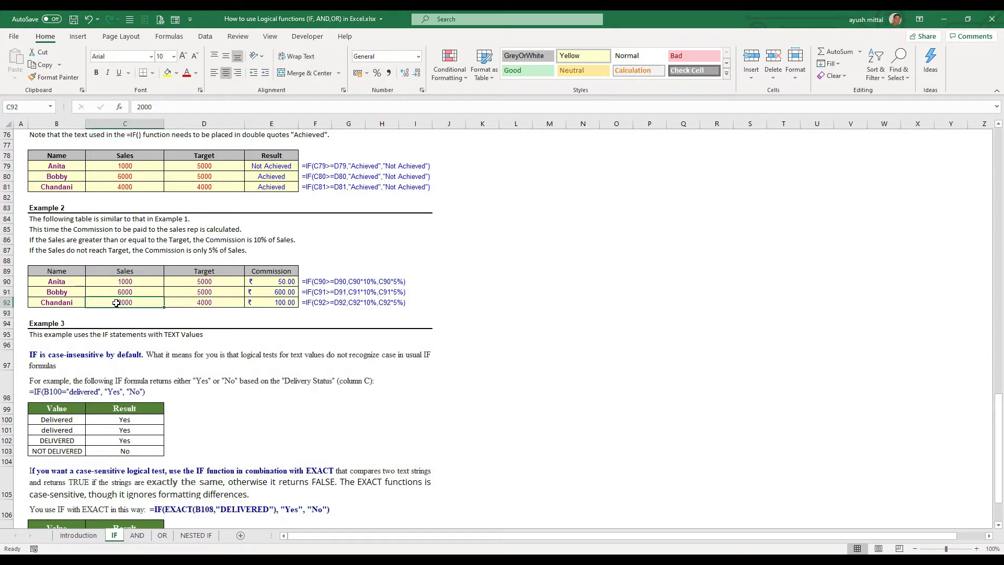
{"action": "left_click", "coordinate": [206, 306]}
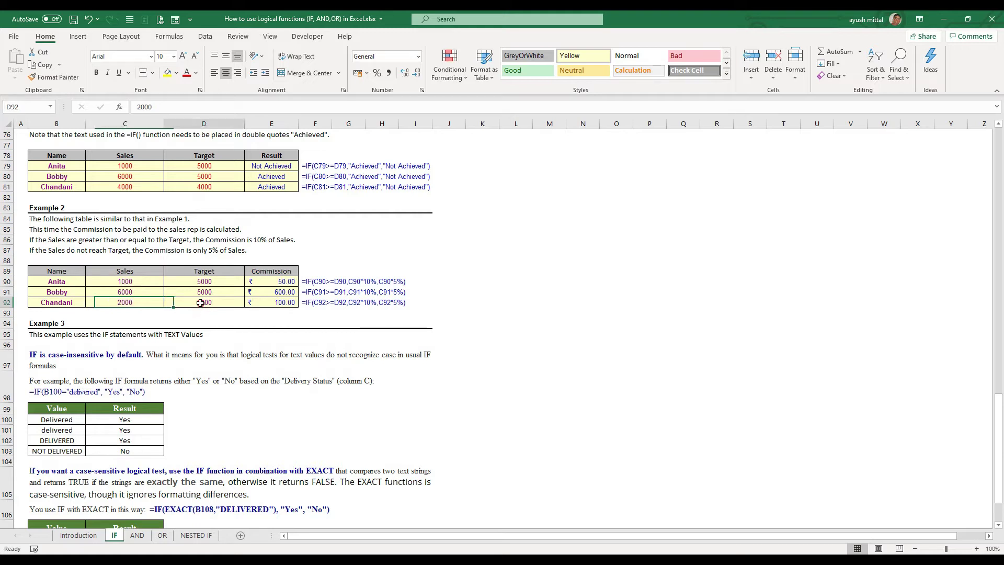
{"action": "left_click", "coordinate": [266, 304]}
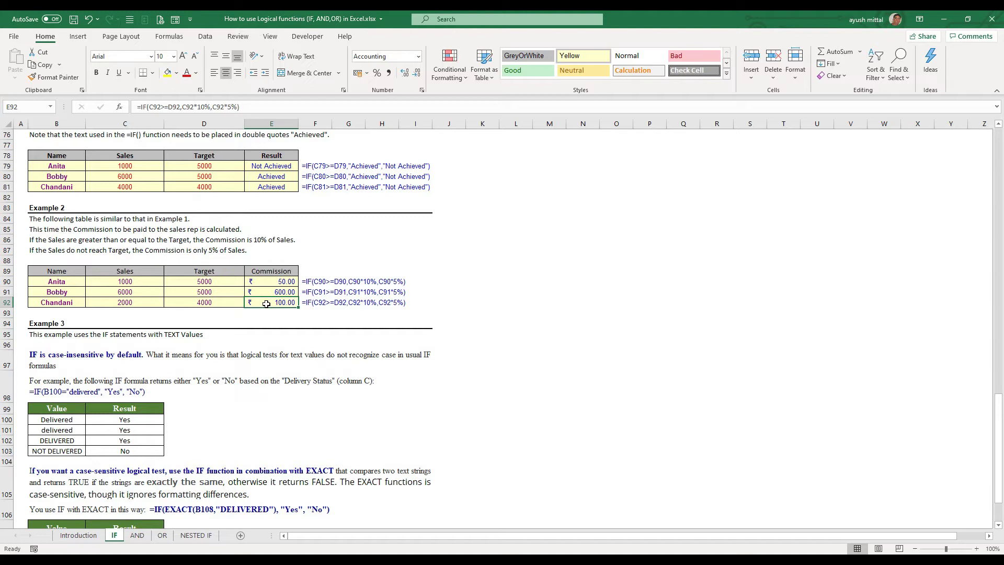
{"action": "left_click", "coordinate": [144, 303]}
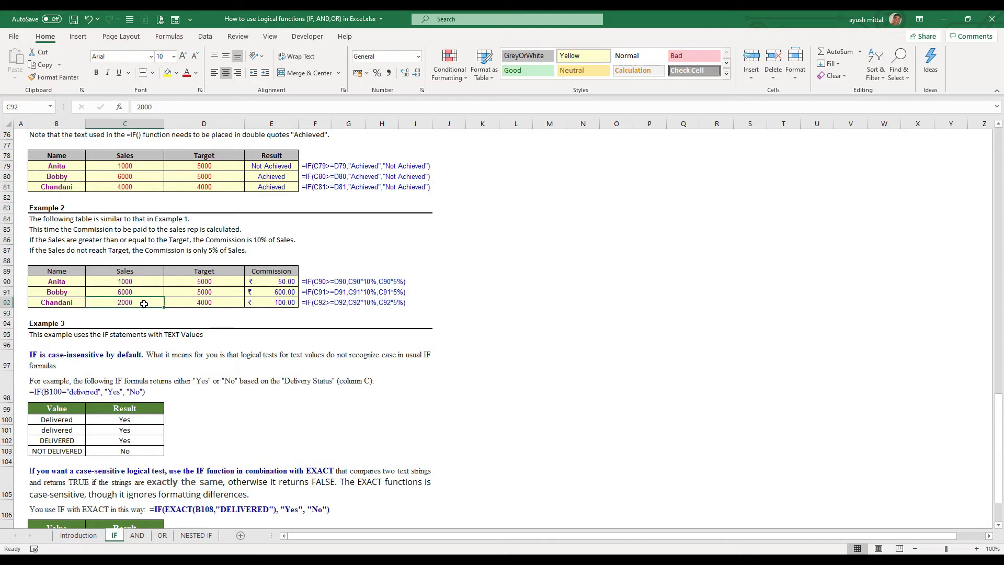
{"action": "left_click", "coordinate": [286, 304]}
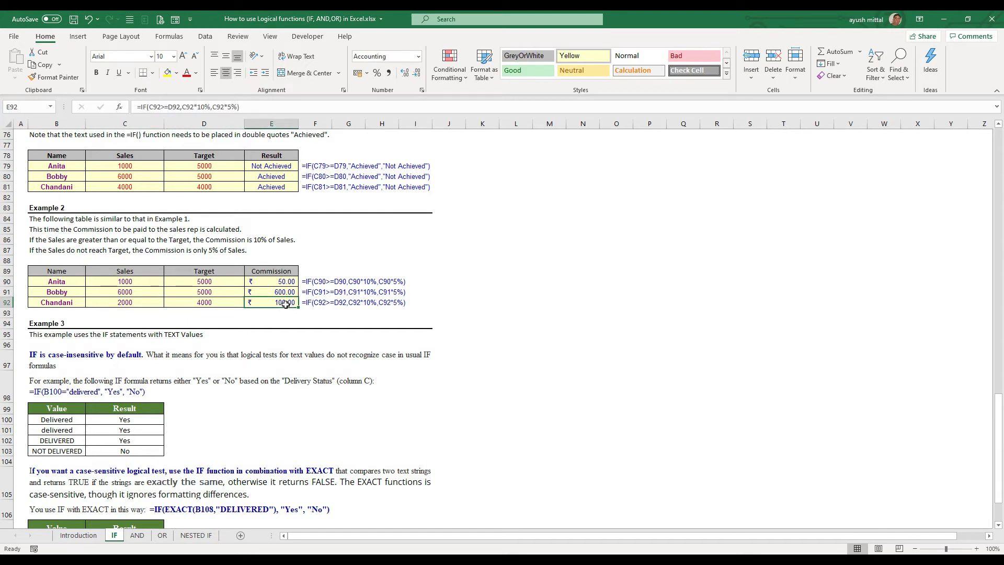
Read the Example 3 notes in B97 and B98 on case-insensitive text tests with the formula =IF(B100="delivered", "Yes", "No")
{"action": "scroll", "coordinate": [272, 333], "scroll_direction": "down", "scroll_amount": 5}
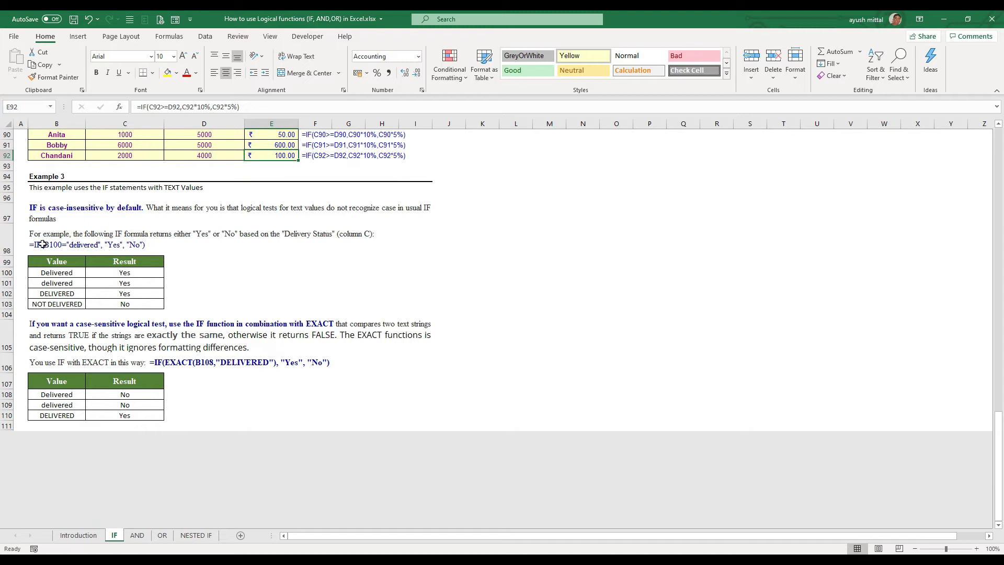
{"action": "left_click", "coordinate": [38, 208]}
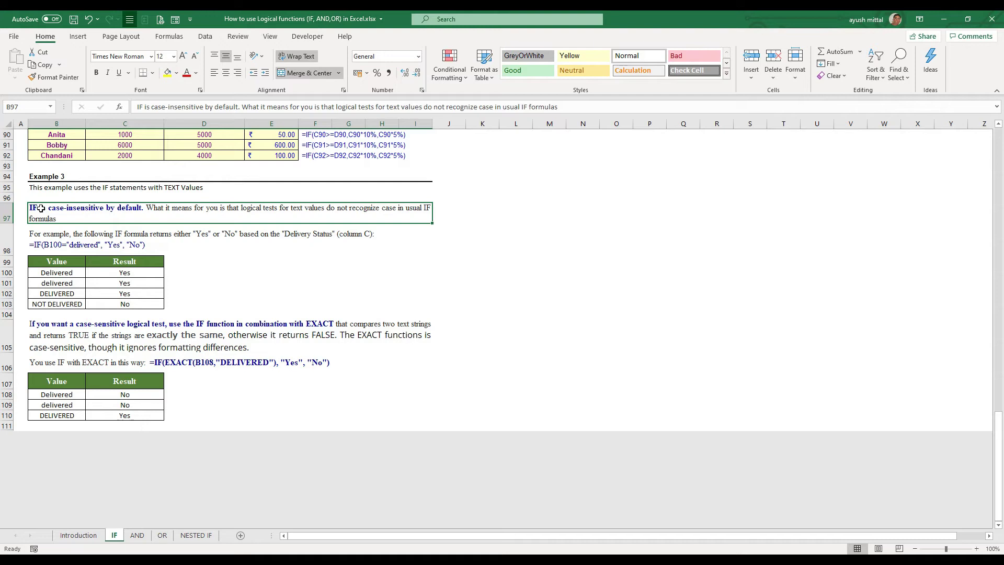
{"action": "left_click", "coordinate": [56, 273]}
{"action": "left_click", "coordinate": [43, 249]}
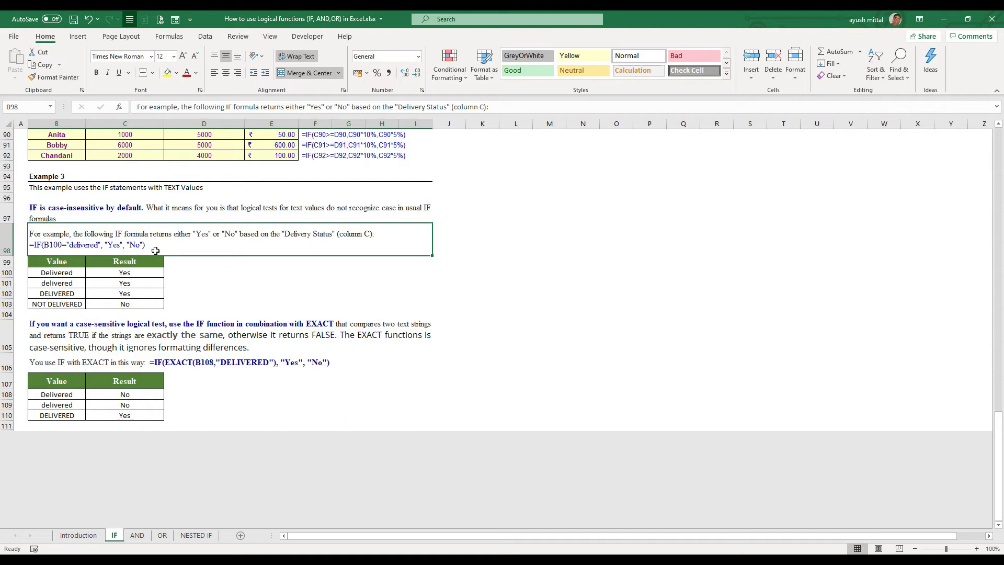
Compare each delivery value in B100:B103 with its IF formula and result in C100:C103
{"action": "left_click", "coordinate": [136, 269]}
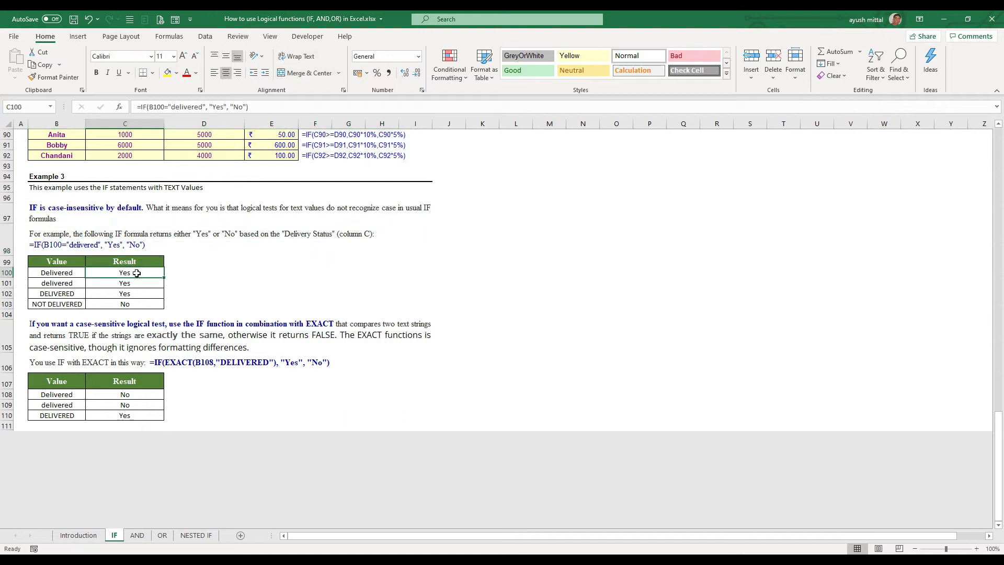
{"action": "left_click", "coordinate": [66, 274]}
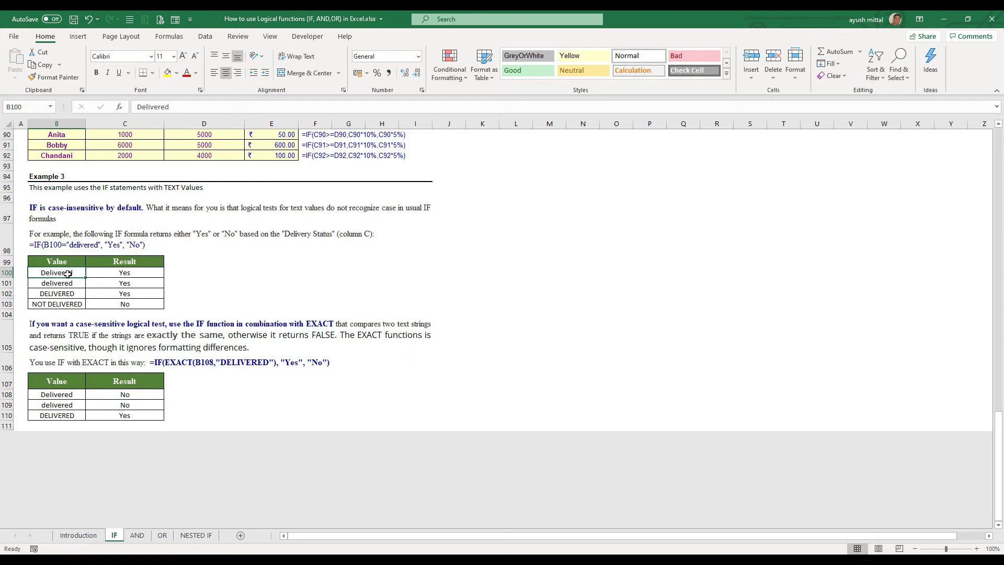
{"action": "left_click", "coordinate": [97, 276]}
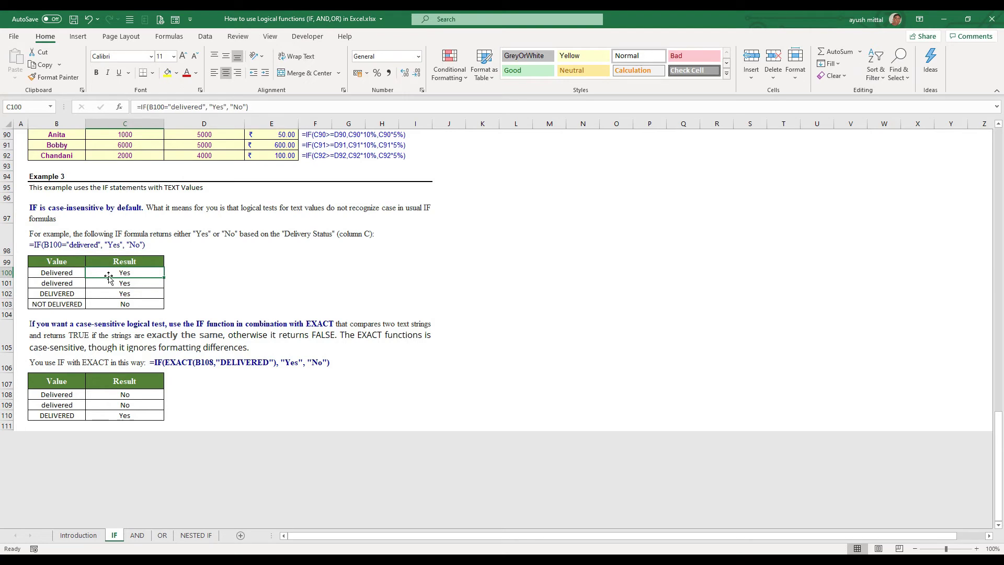
{"action": "left_click", "coordinate": [74, 281]}
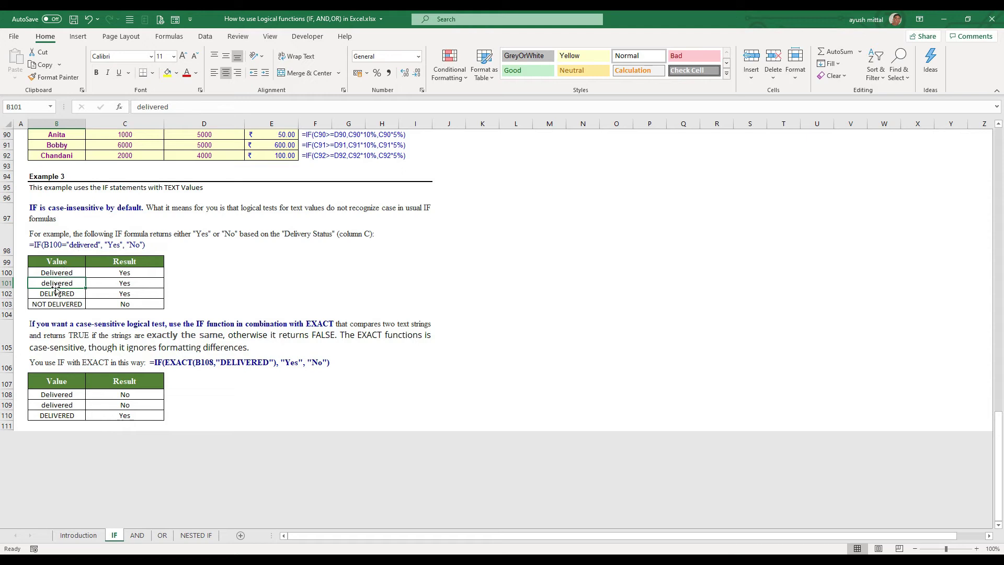
{"action": "left_click", "coordinate": [107, 284]}
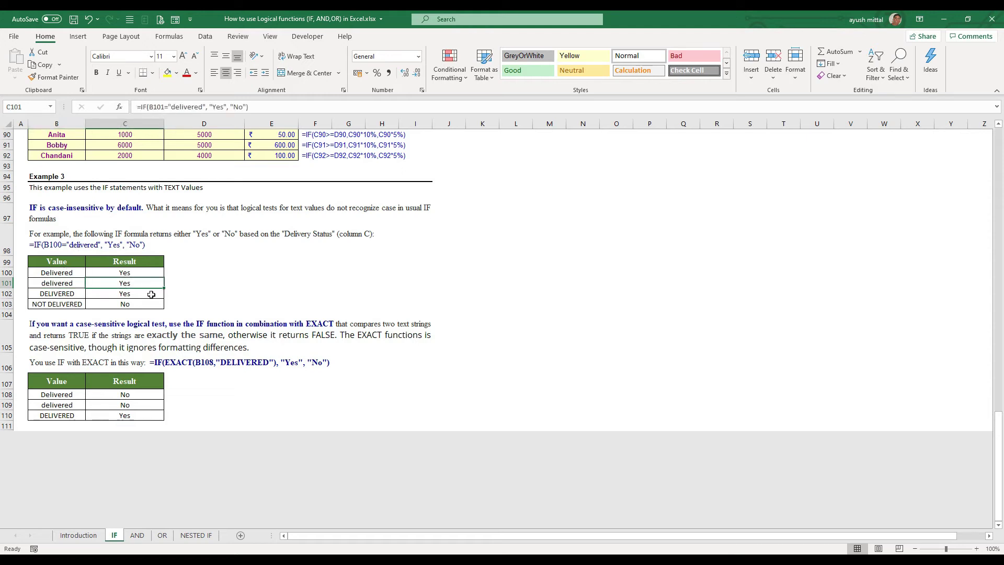
{"action": "left_click", "coordinate": [74, 295]}
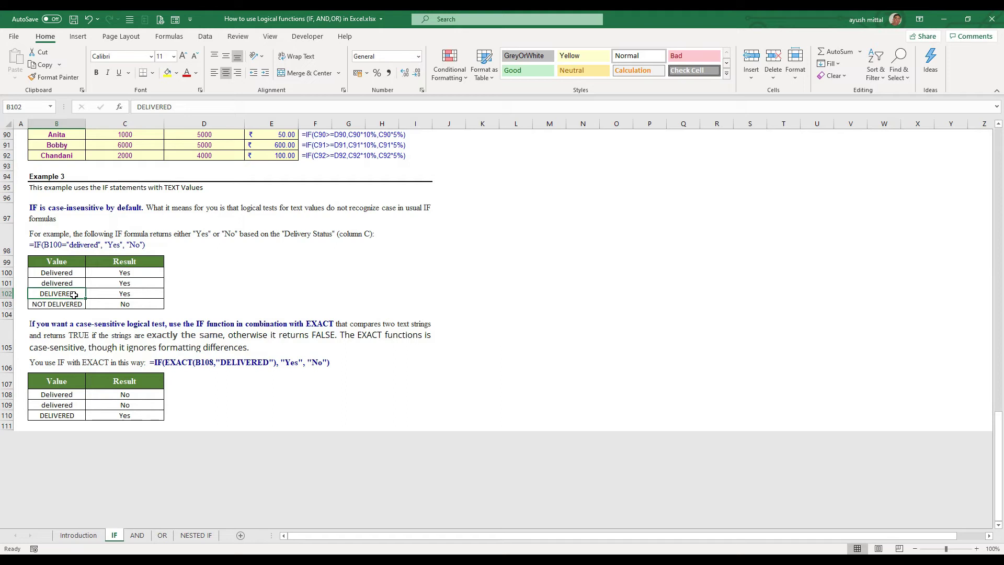
{"action": "left_click", "coordinate": [99, 295]}
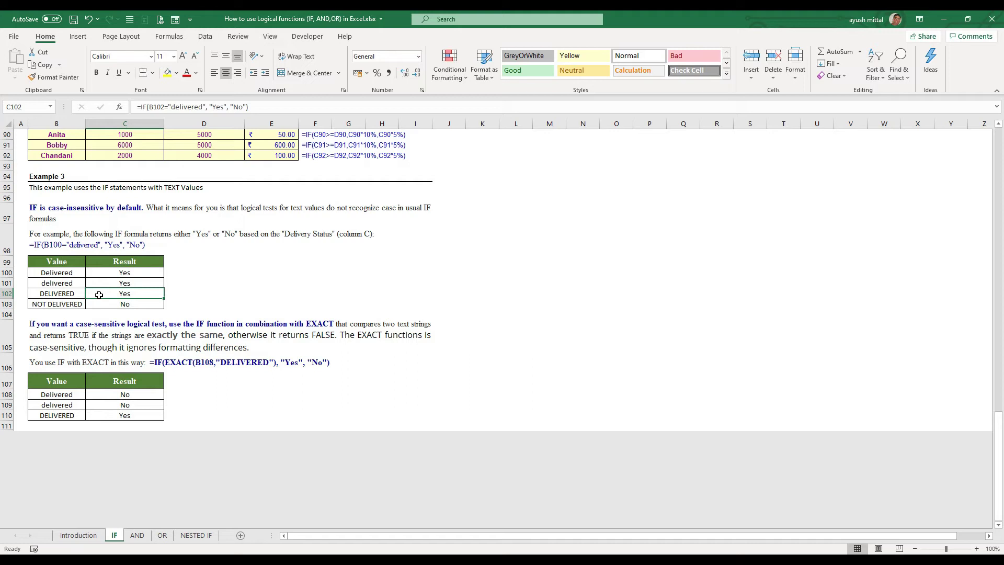
{"action": "left_click", "coordinate": [64, 305]}
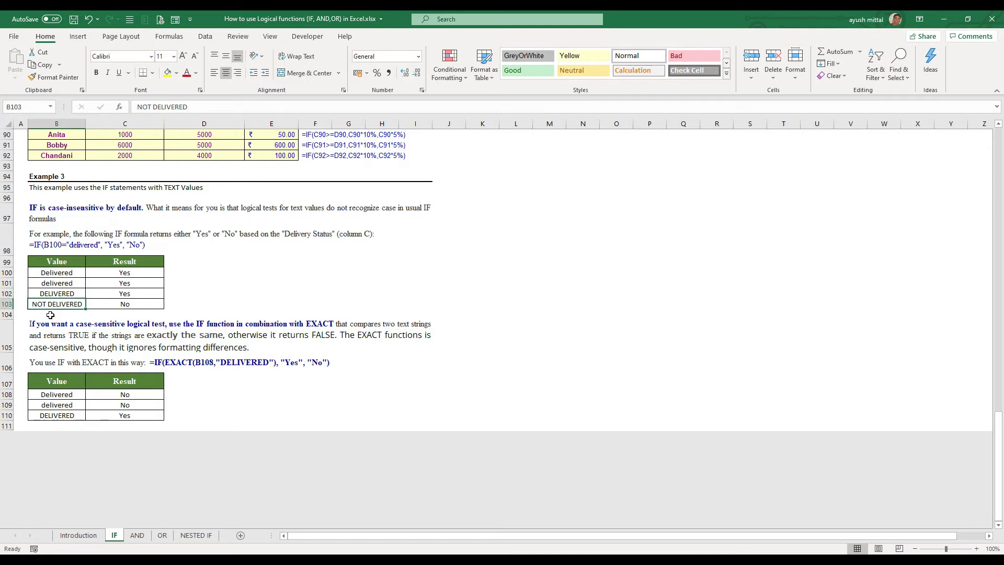
{"action": "left_click", "coordinate": [110, 305]}
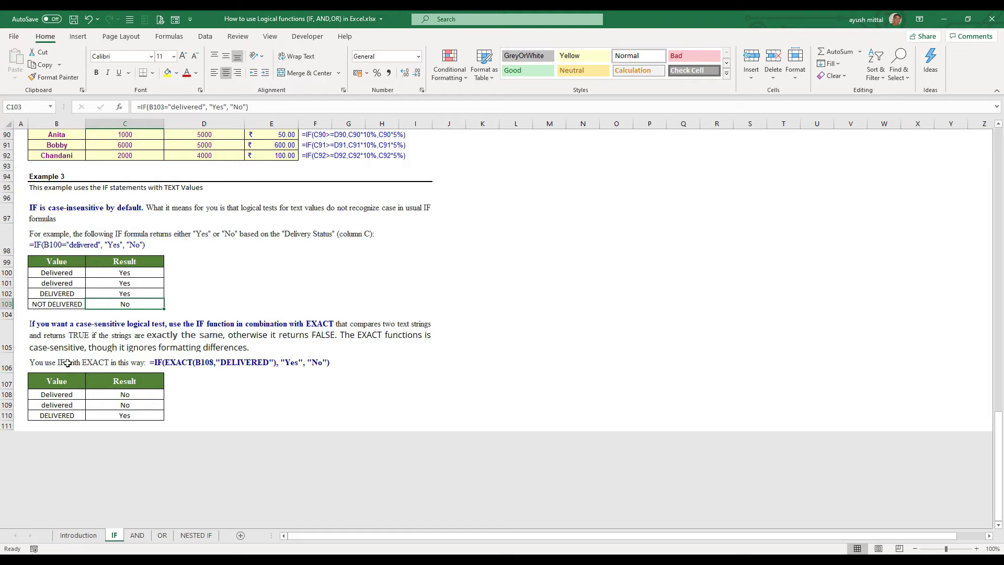
Examine the case-sensitive IF with EXACT formula in B106 and check the results in C108:C110 against the values in B108:B110
{"action": "left_click", "coordinate": [39, 362]}
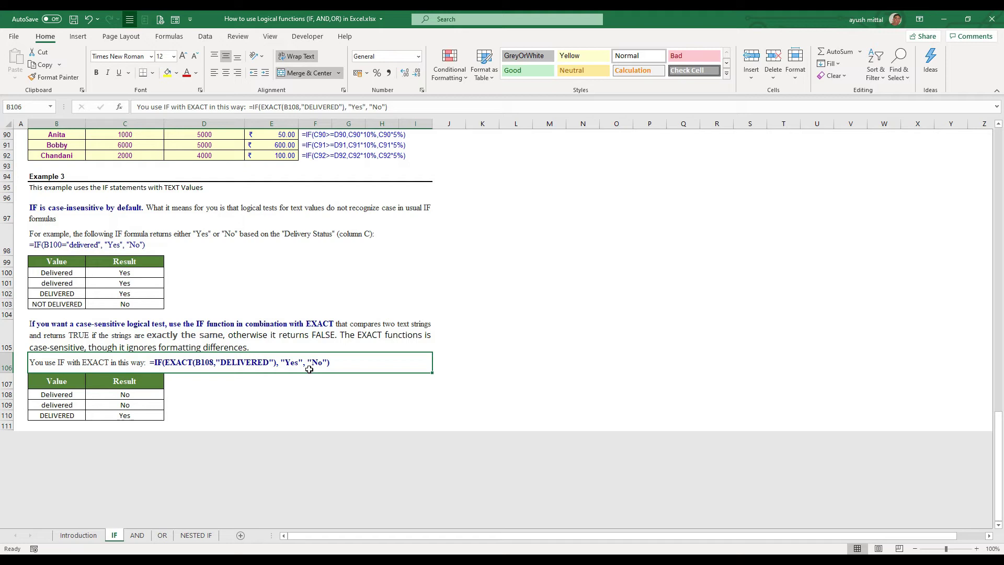
{"action": "left_click", "coordinate": [46, 394]}
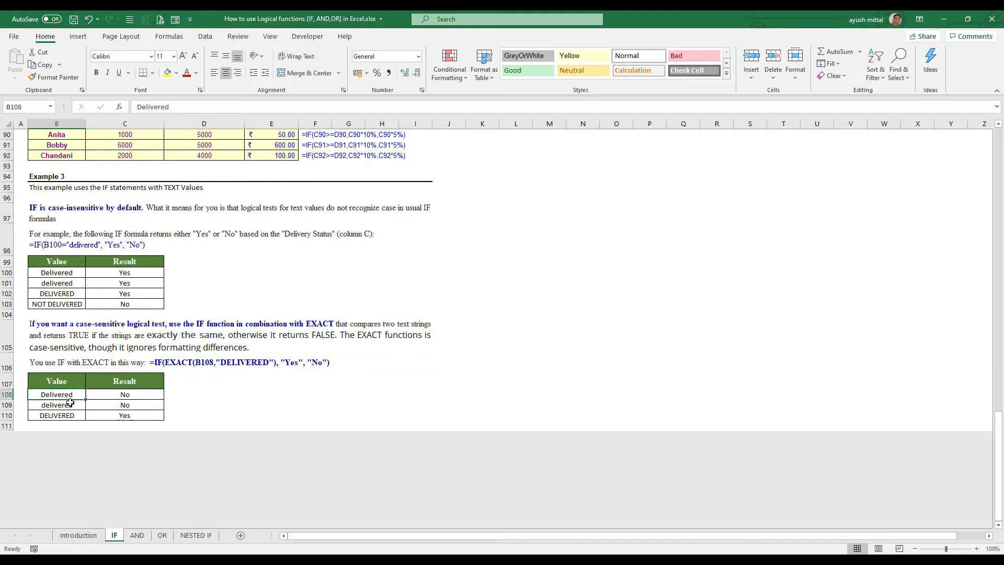
{"action": "left_click", "coordinate": [102, 395]}
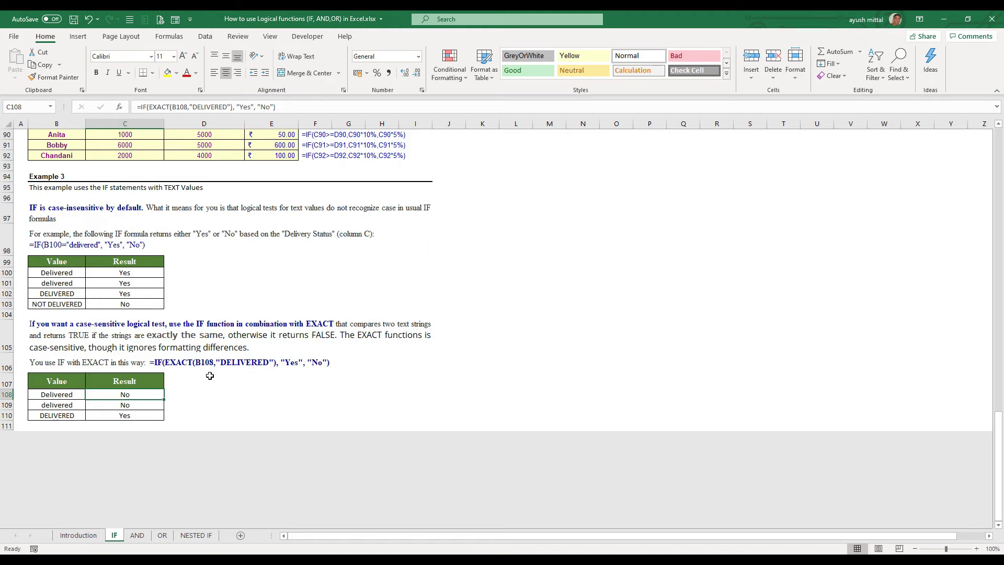
{"action": "left_click", "coordinate": [56, 405]}
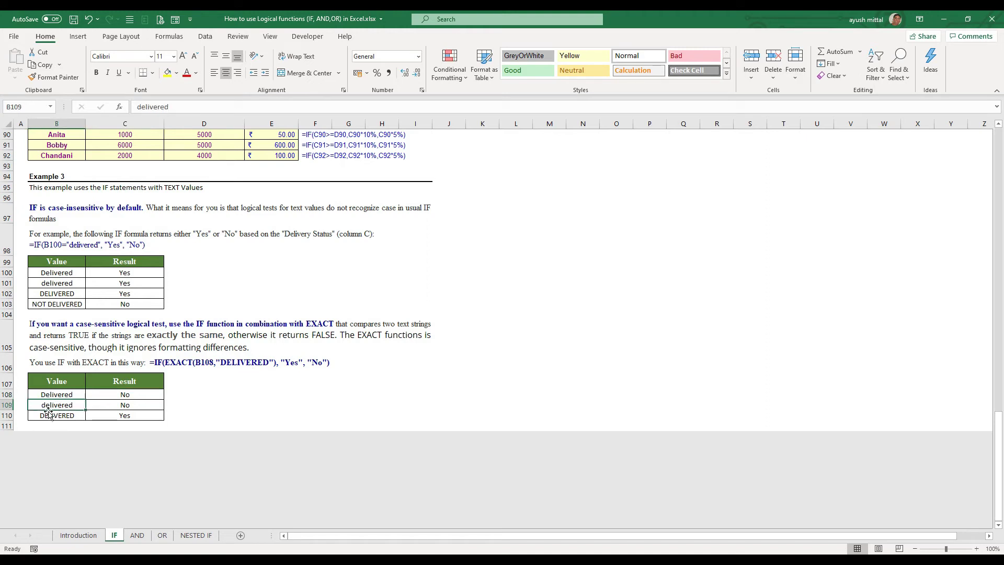
{"action": "left_click", "coordinate": [100, 404]}
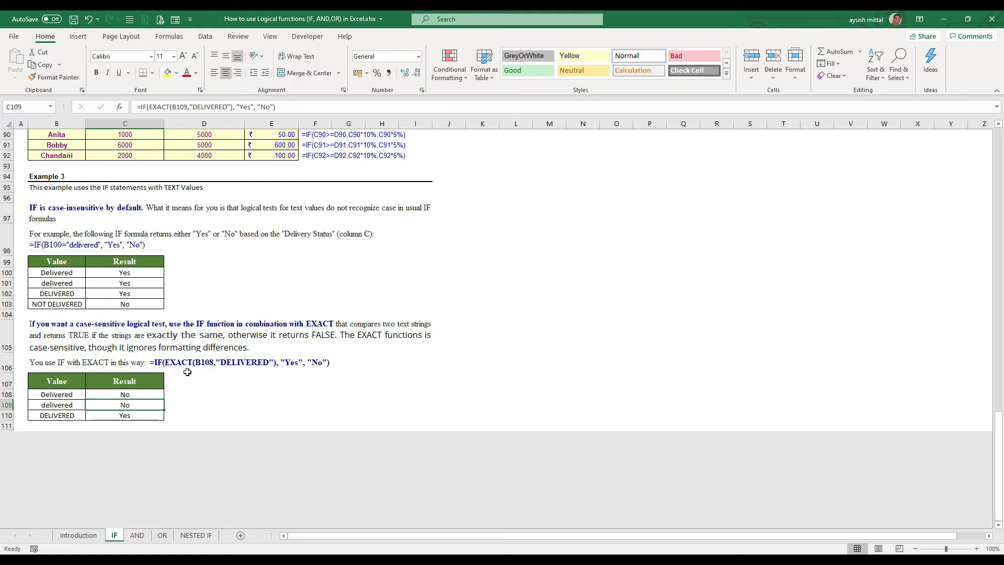
{"action": "left_click", "coordinate": [54, 415]}
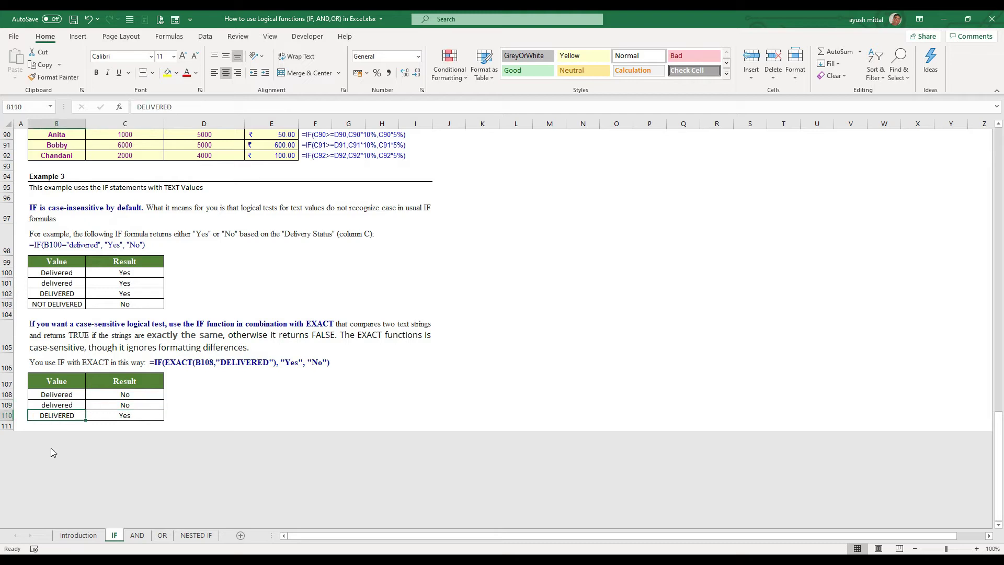
{"action": "left_click", "coordinate": [104, 415]}
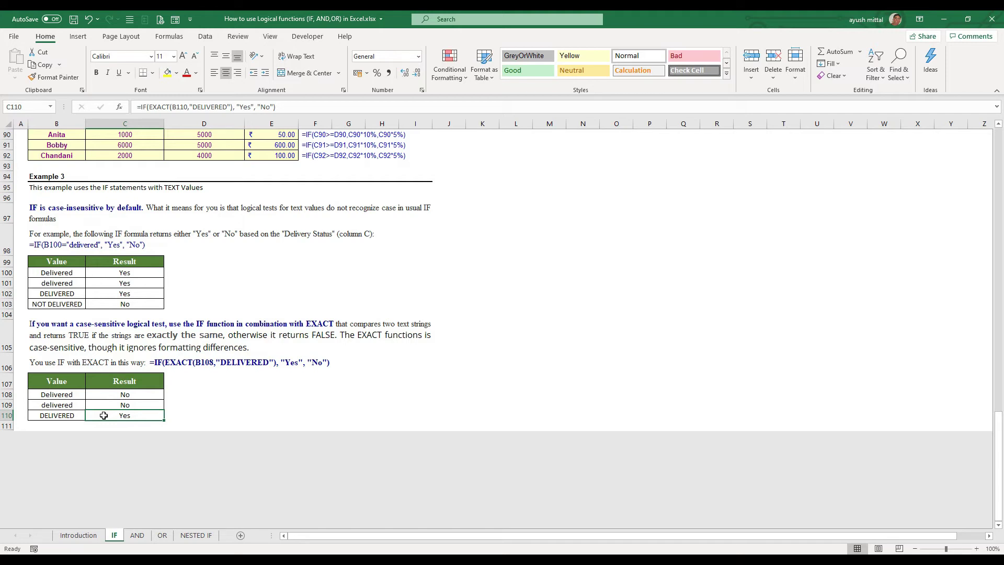
Go to the AND sheet and read in row 9 what the function tests
{"action": "key", "text": "ctrl+Page_Down"}
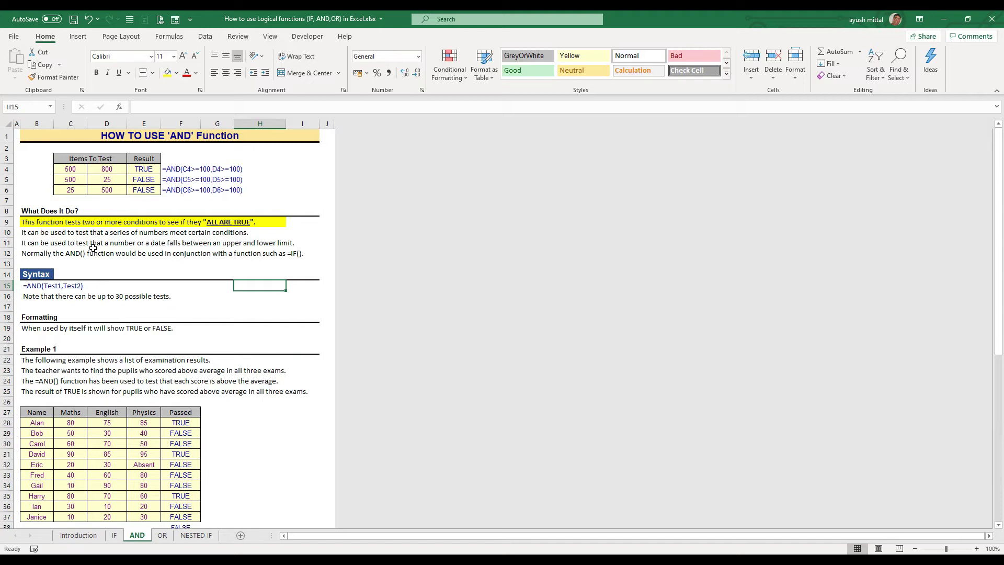
{"action": "left_click", "coordinate": [25, 223]}
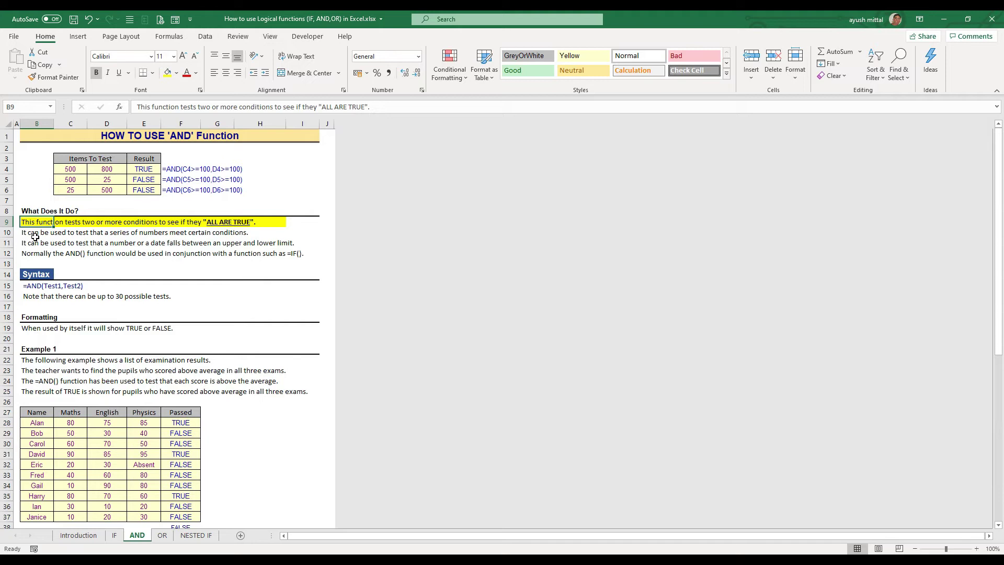
{"action": "left_click", "coordinate": [224, 222]}
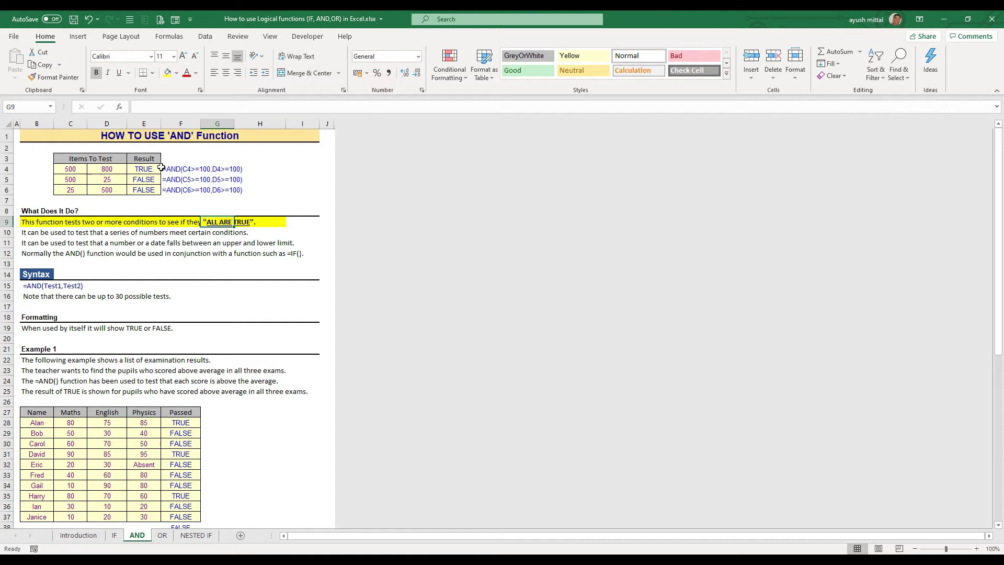
Examine the formula =AND(C4>=100,D4>=100) and check the result in E4 against the values in C4 and D4
{"action": "left_click", "coordinate": [74, 169]}
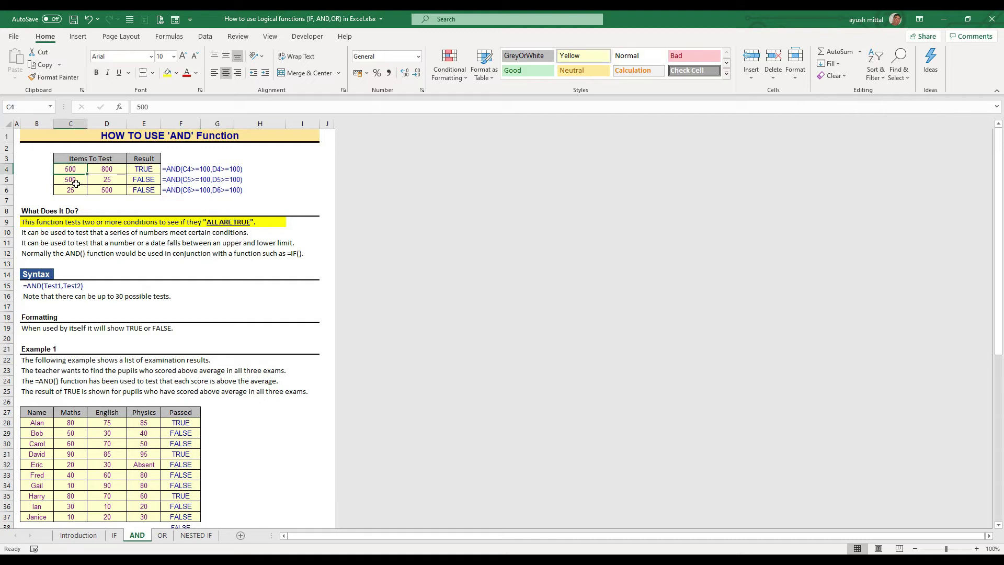
{"action": "left_click", "coordinate": [108, 170]}
{"action": "left_click", "coordinate": [144, 173]}
{"action": "left_click", "coordinate": [166, 173]}
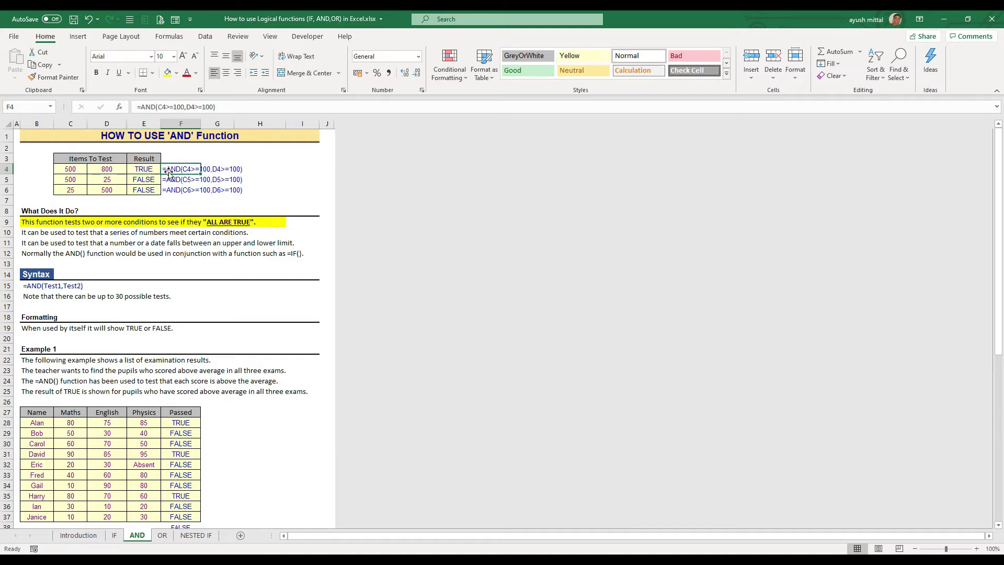
{"action": "left_click", "coordinate": [74, 169]}
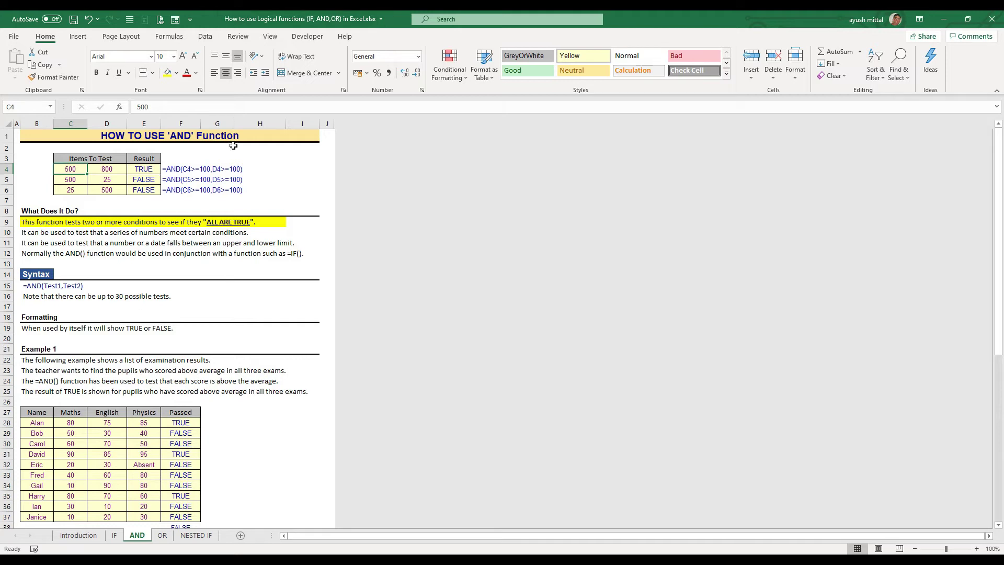
{"action": "left_click", "coordinate": [122, 174]}
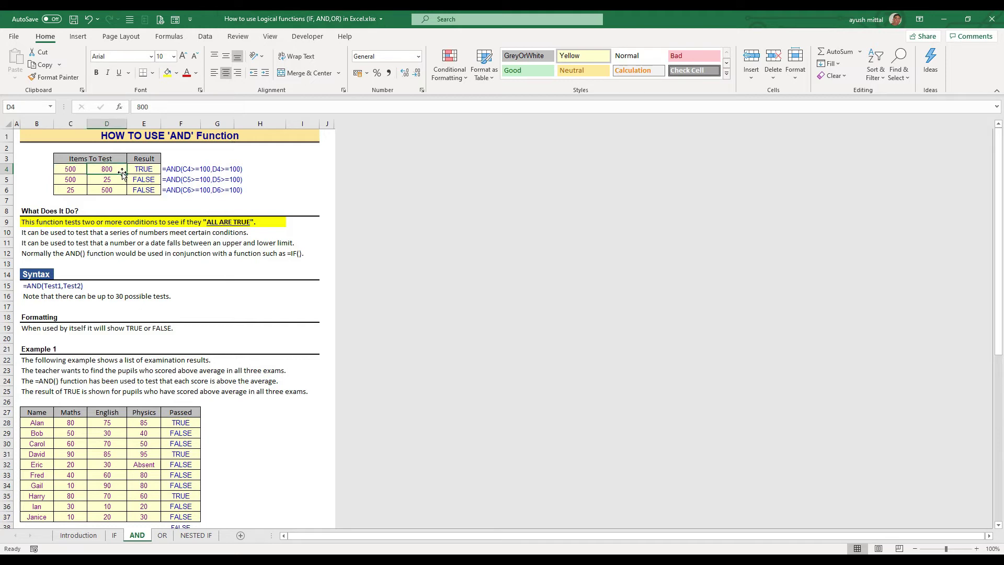
{"action": "left_click", "coordinate": [139, 171]}
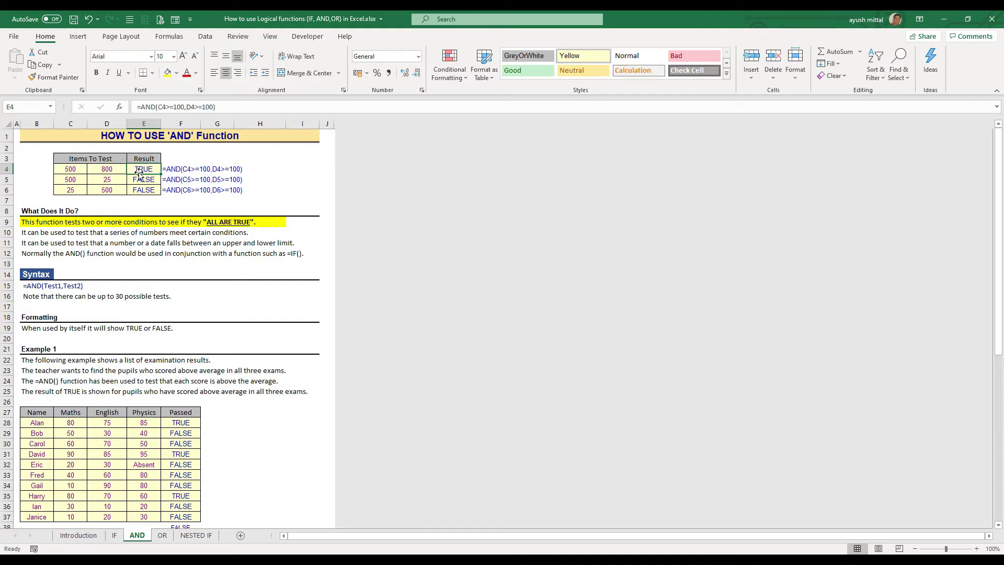
Check the AND results in E5 and E6 against the tested values in C5:D5 and C6:D6
{"action": "left_click", "coordinate": [72, 182]}
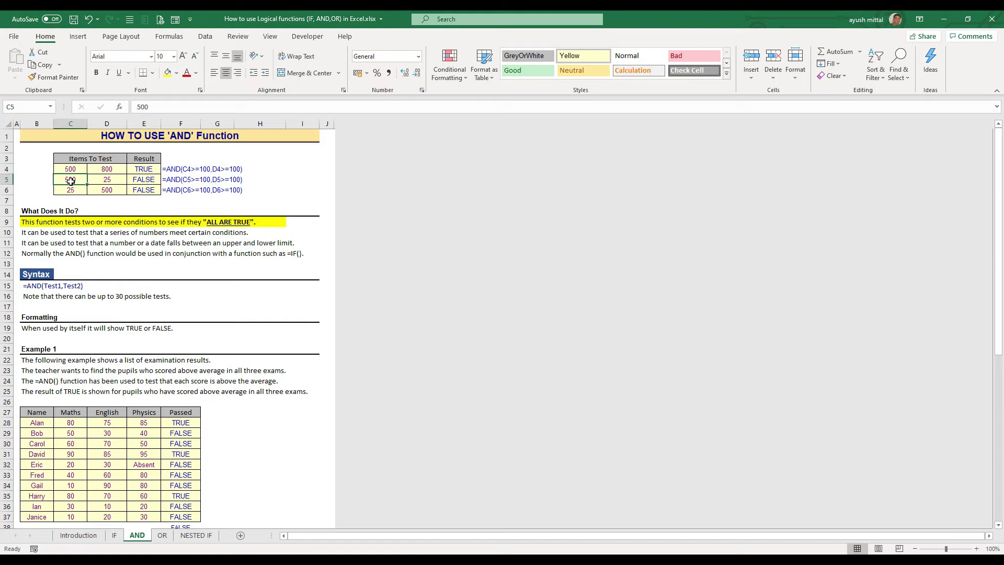
{"action": "left_click", "coordinate": [112, 183]}
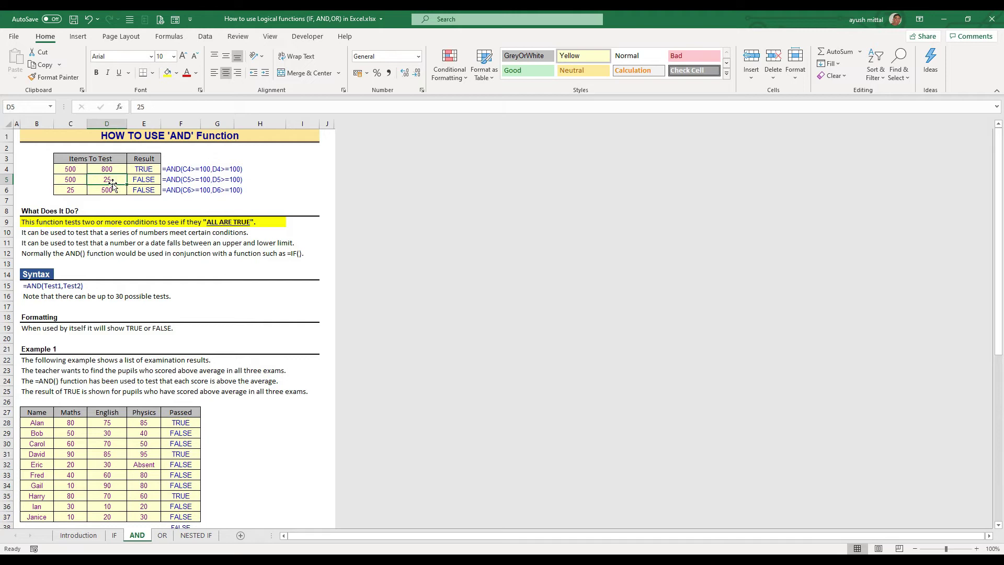
{"action": "left_click", "coordinate": [142, 180]}
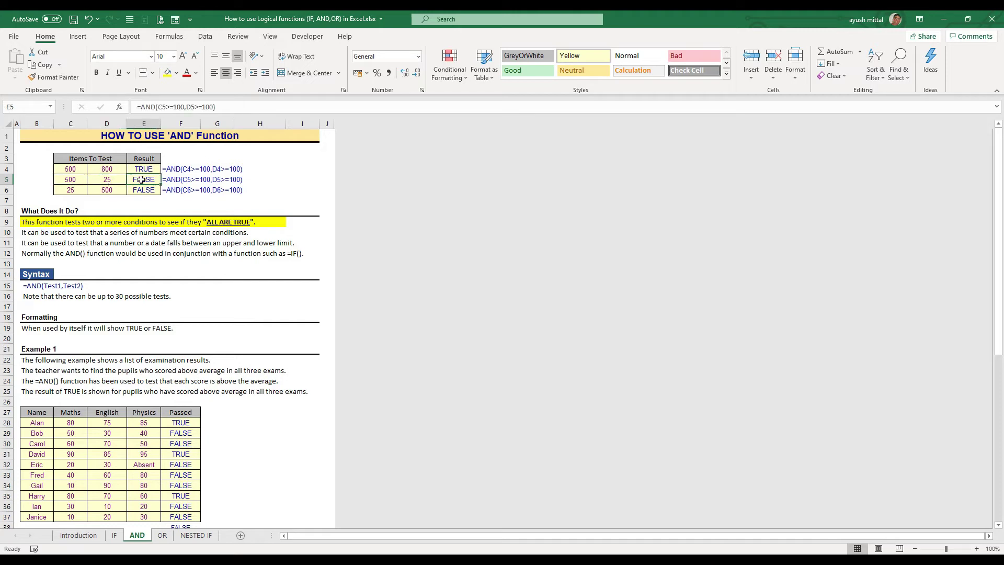
{"action": "left_click", "coordinate": [74, 190]}
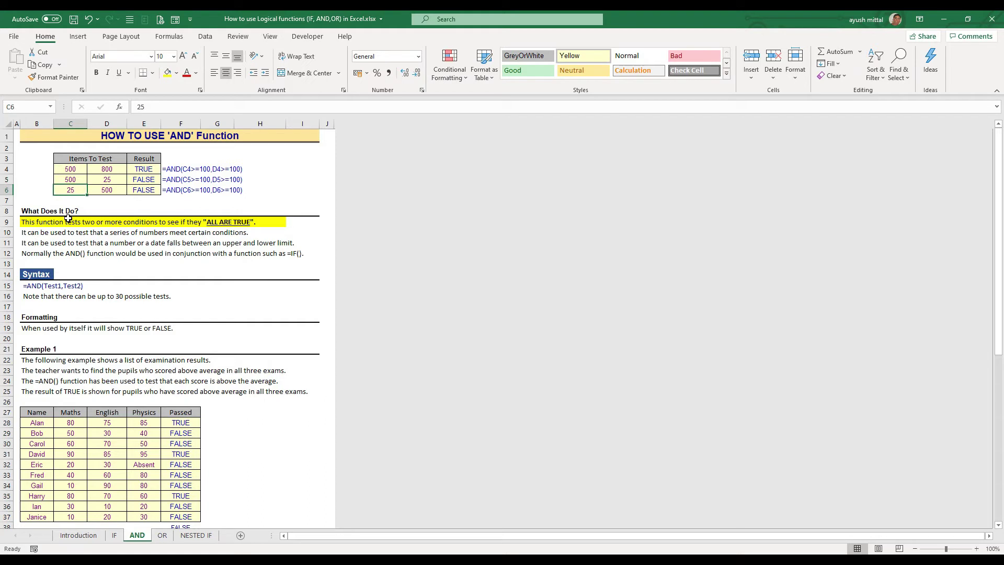
{"action": "left_click", "coordinate": [94, 193]}
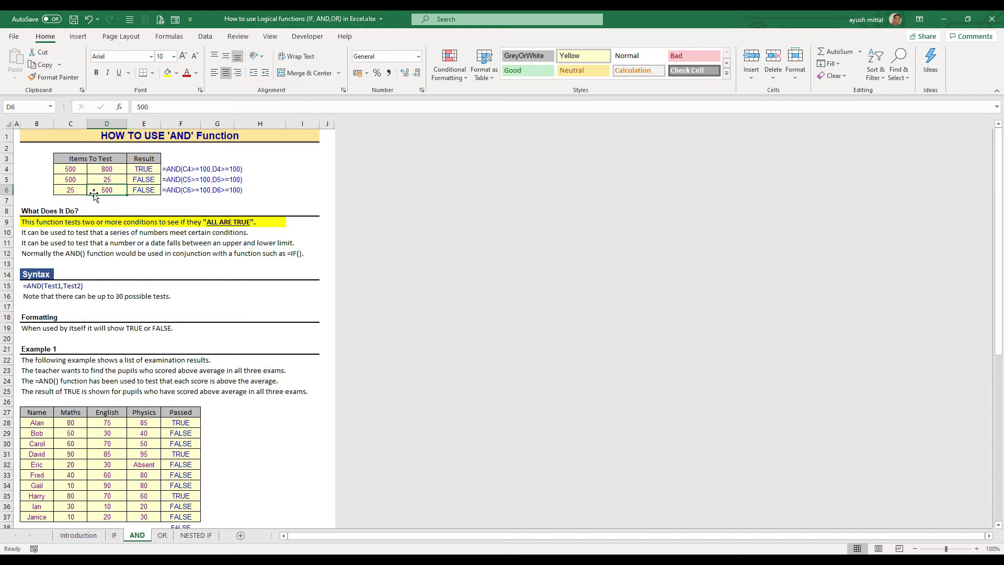
{"action": "left_click", "coordinate": [131, 188]}
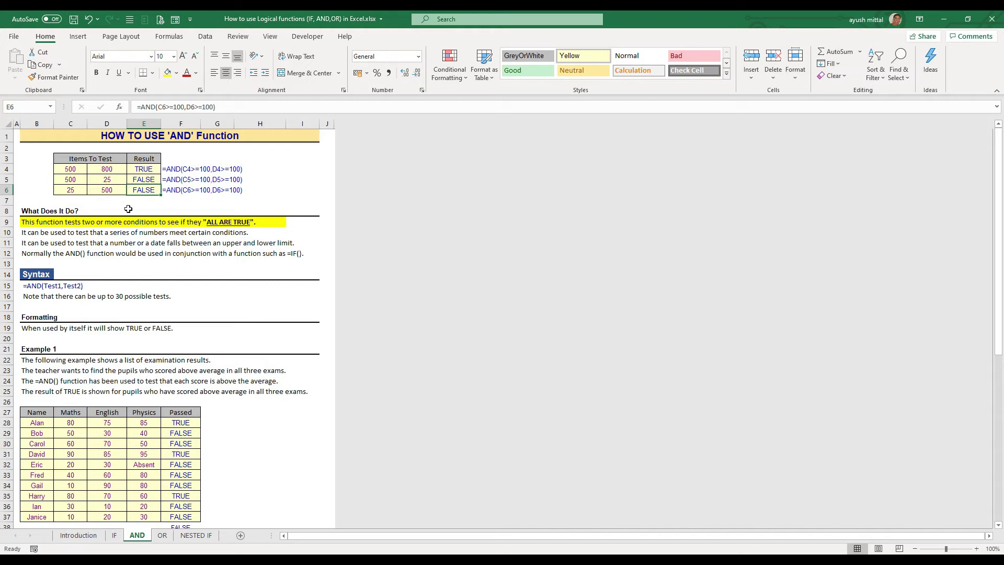
Read the AND syntax in B15 and the Example 1 description from B22, and bring its examination results table into view
{"action": "left_click", "coordinate": [36, 287]}
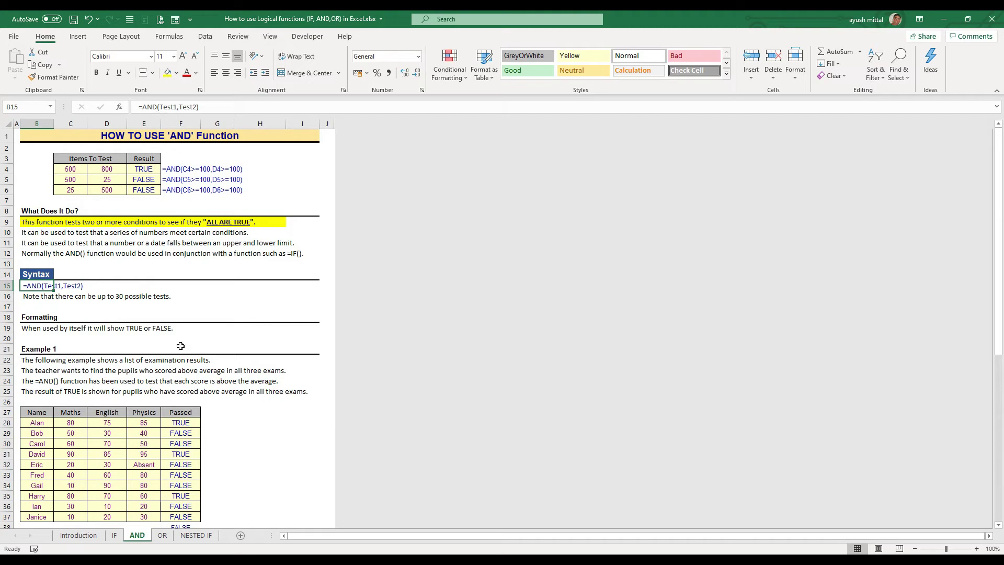
{"action": "left_click", "coordinate": [35, 363]}
{"action": "scroll", "coordinate": [376, 435], "scroll_direction": "down", "scroll_amount": 5}
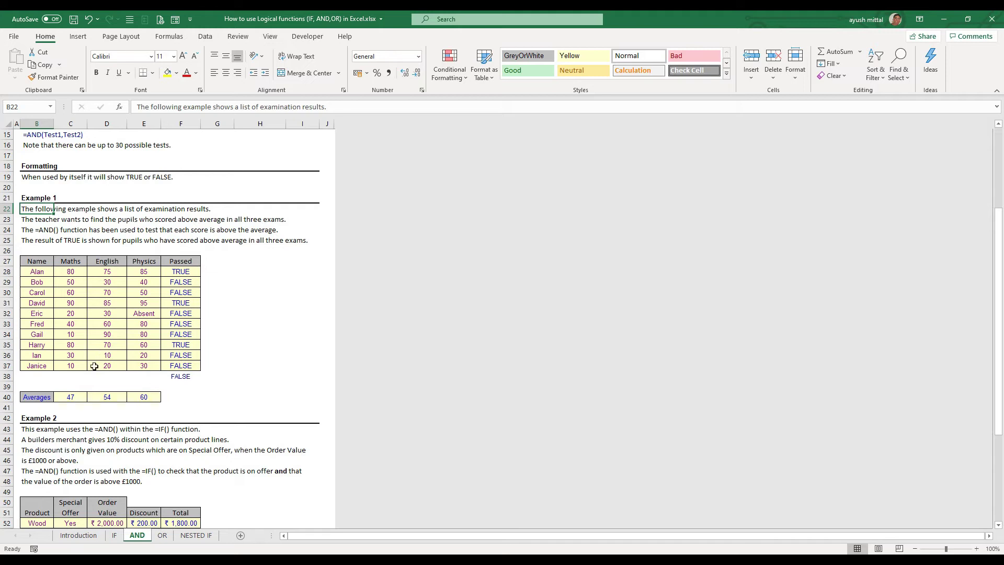
Examine the AVERAGE formulas for Maths, English and Physics in C40, D40 and E40
{"action": "left_click", "coordinate": [73, 400]}
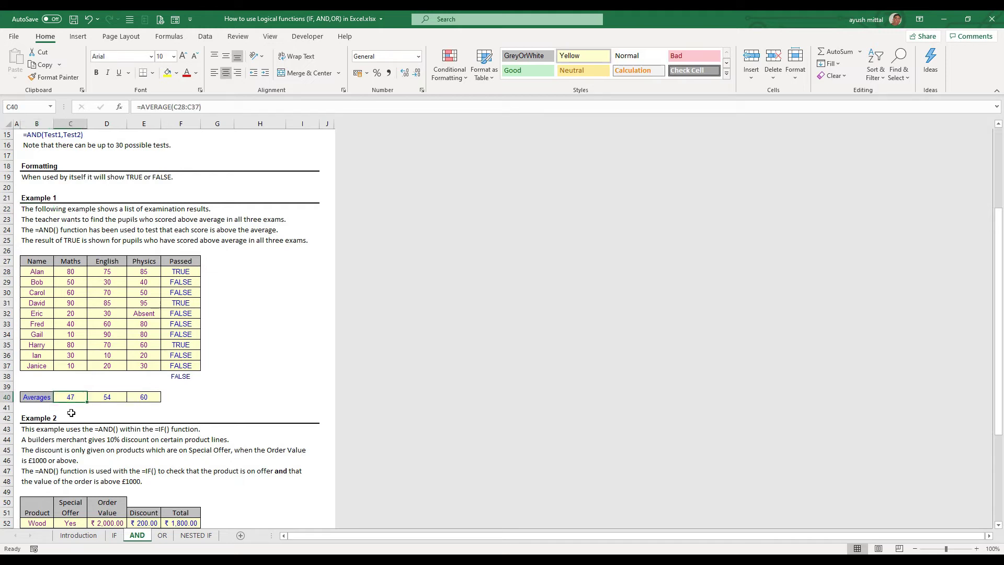
{"action": "left_click", "coordinate": [98, 396]}
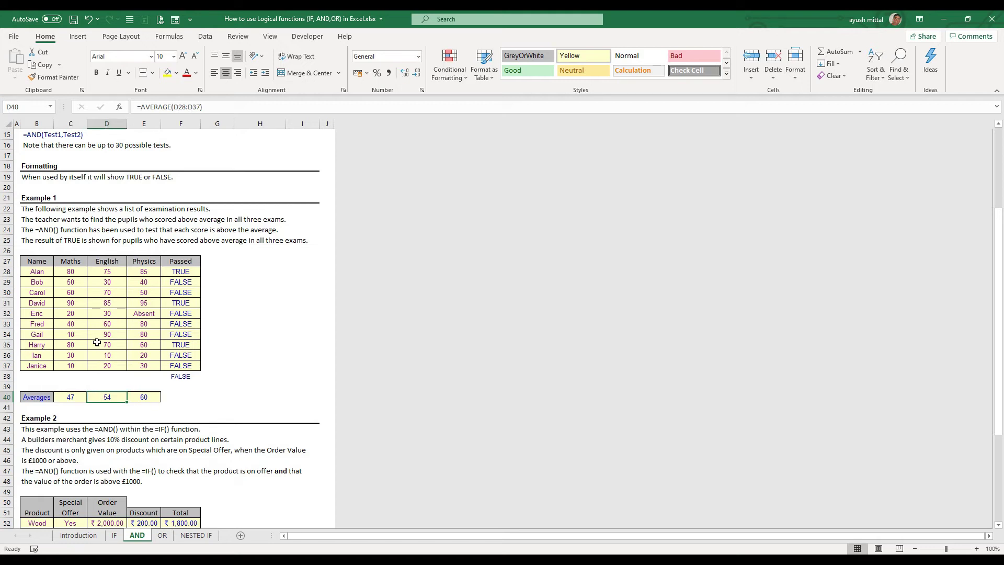
{"action": "left_click", "coordinate": [137, 394]}
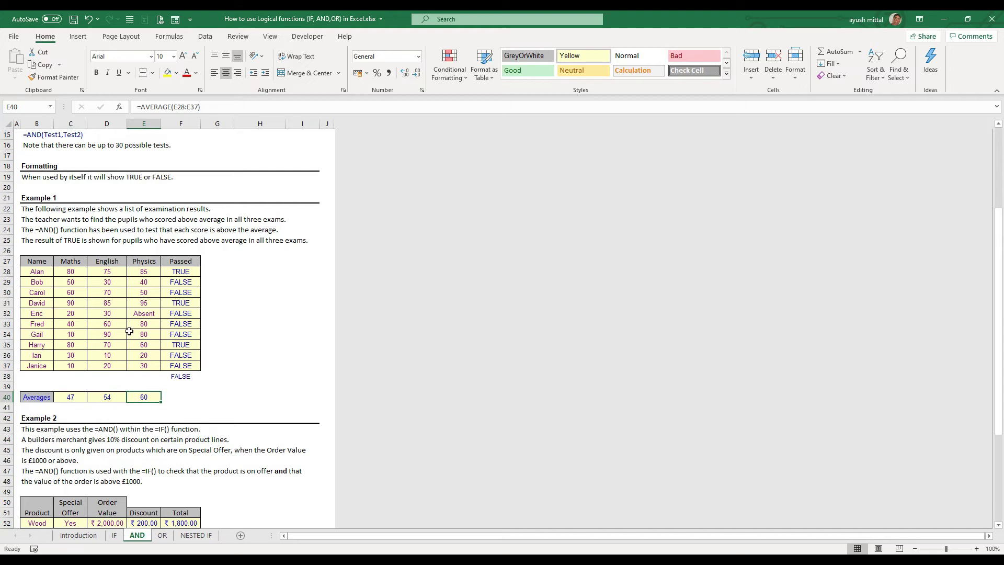
Examine the AND formula in F28 and compare the scores in C28:E28 with the subject averages
{"action": "left_click", "coordinate": [177, 272]}
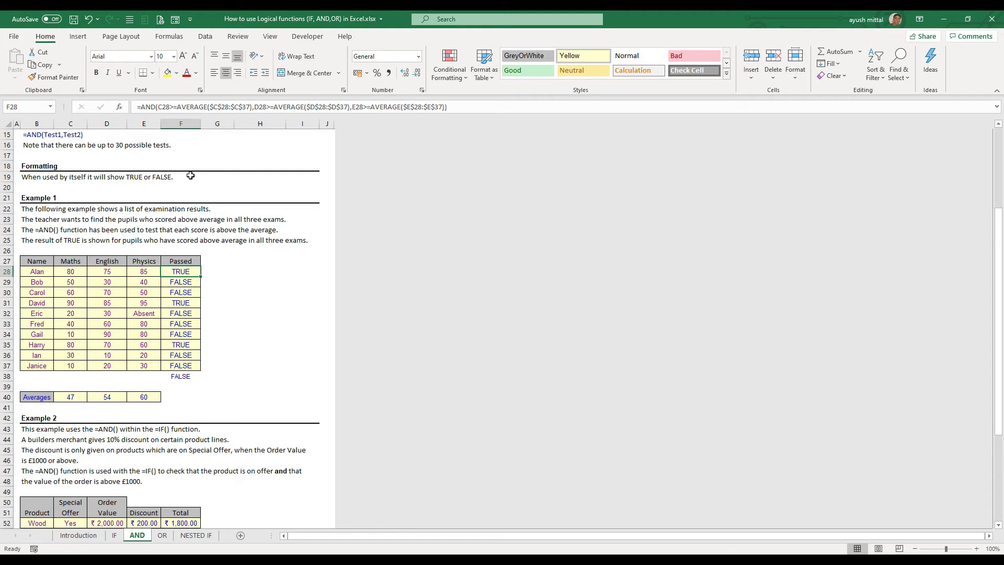
{"action": "left_click", "coordinate": [75, 274]}
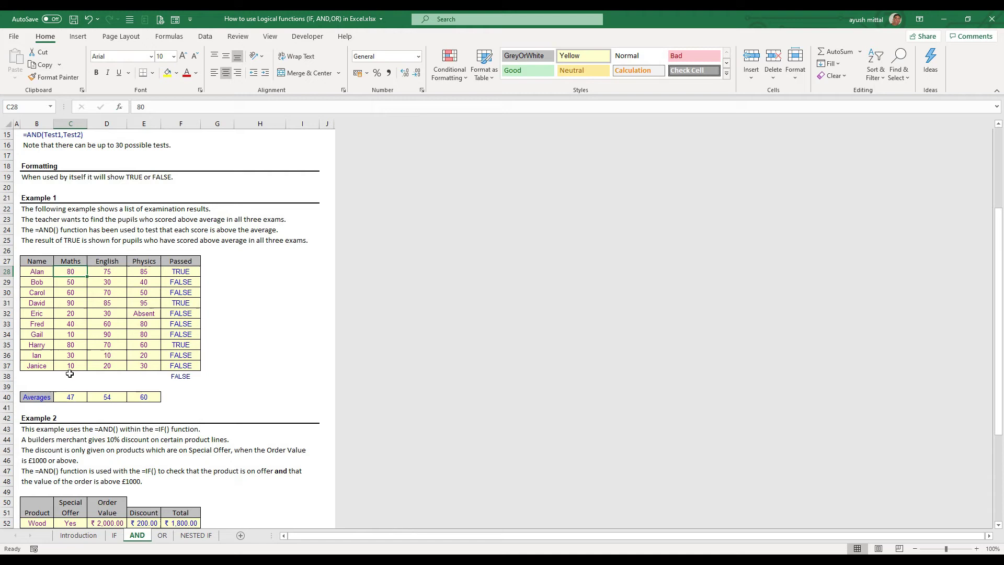
{"action": "left_click", "coordinate": [174, 271]}
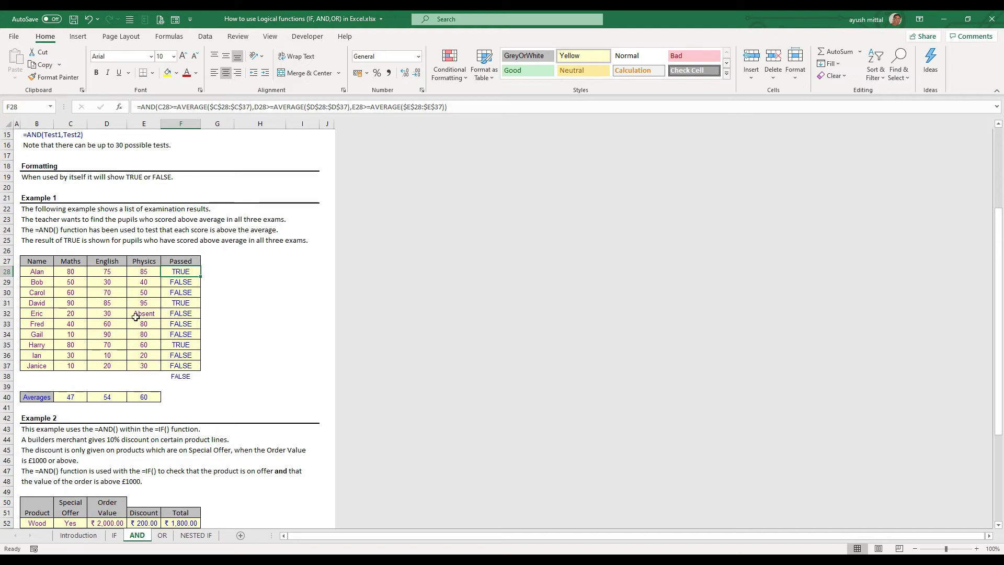
{"action": "left_click", "coordinate": [65, 272]}
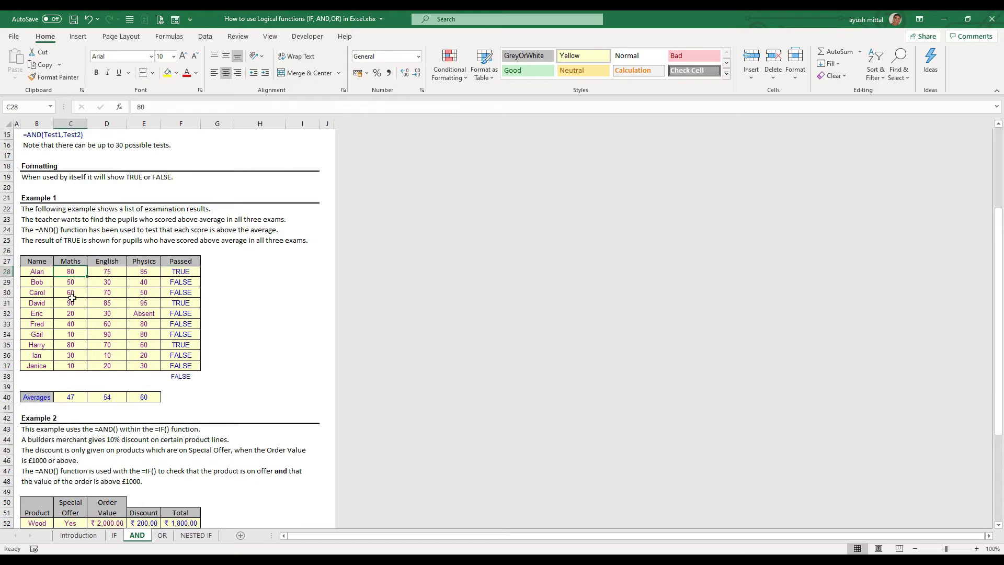
{"action": "left_click", "coordinate": [95, 273]}
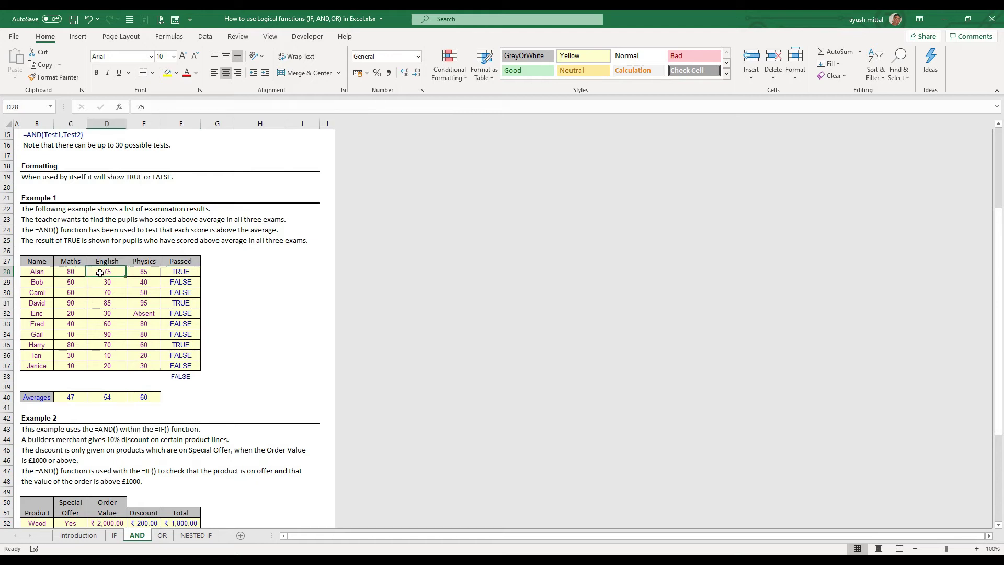
{"action": "left_click", "coordinate": [137, 272]}
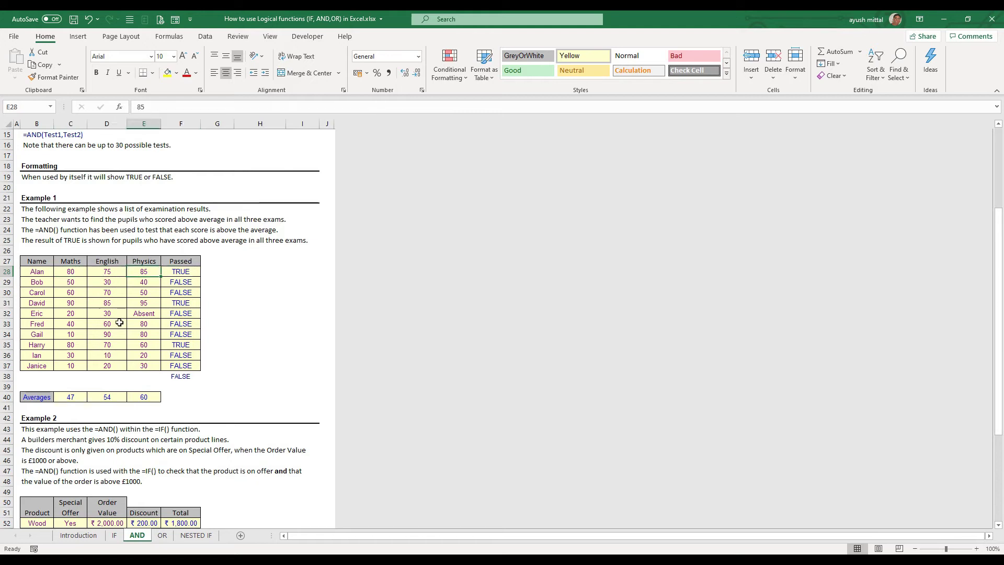
{"action": "left_click", "coordinate": [183, 273]}
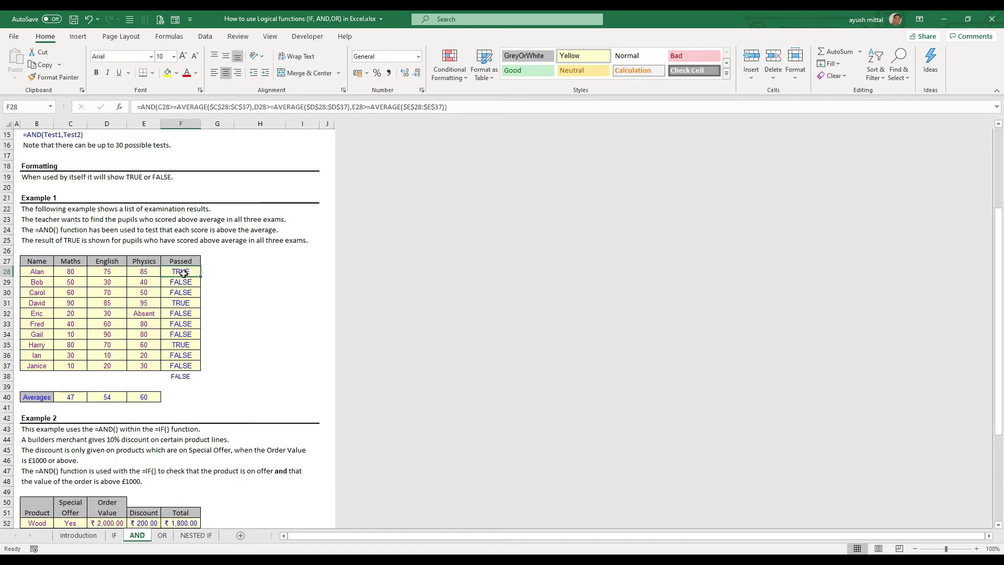
Check the AND result in F29 against the three exam scores in C29:E29
{"action": "left_click", "coordinate": [77, 285]}
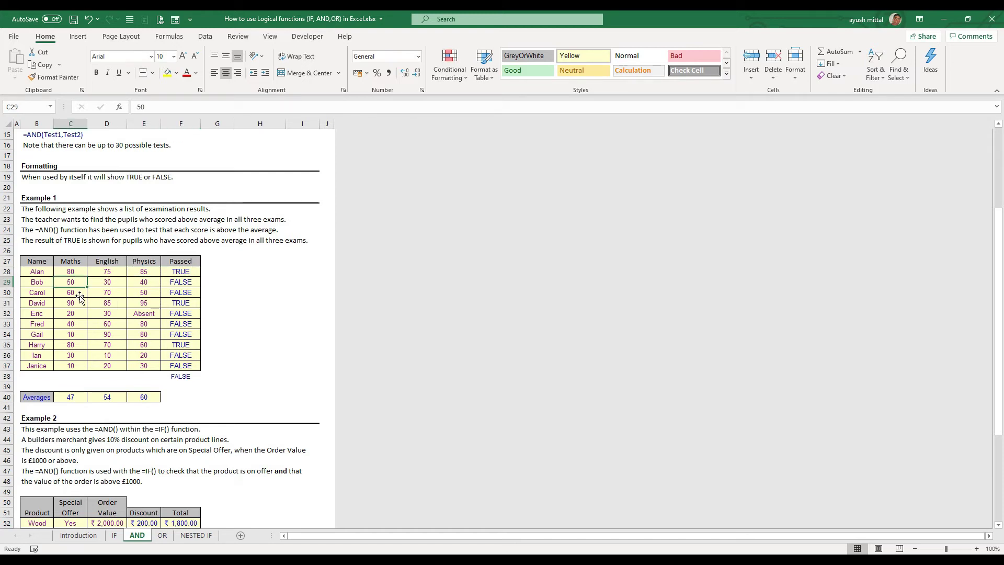
{"action": "left_click", "coordinate": [106, 284]}
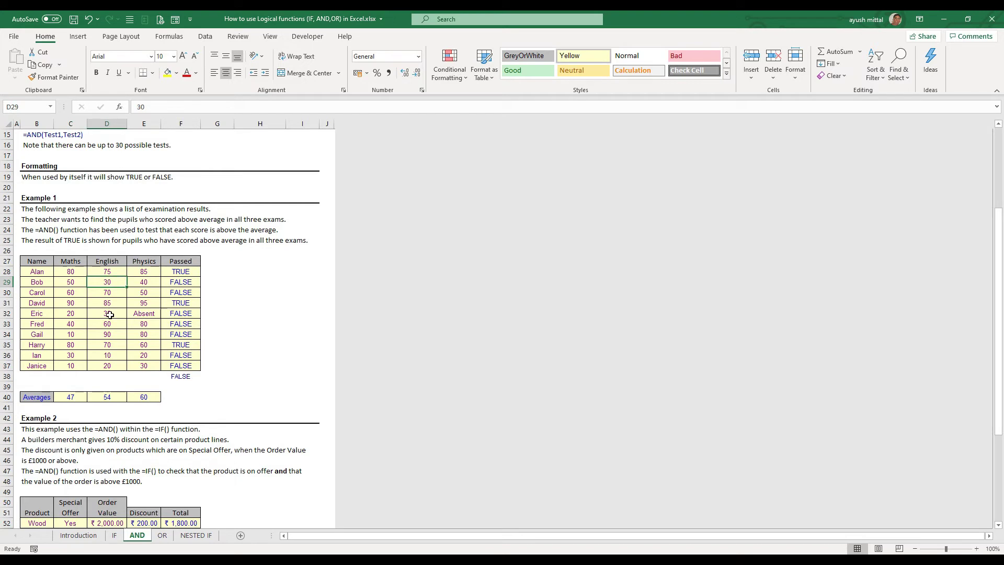
{"action": "left_click", "coordinate": [141, 280]}
{"action": "left_click", "coordinate": [180, 282]}
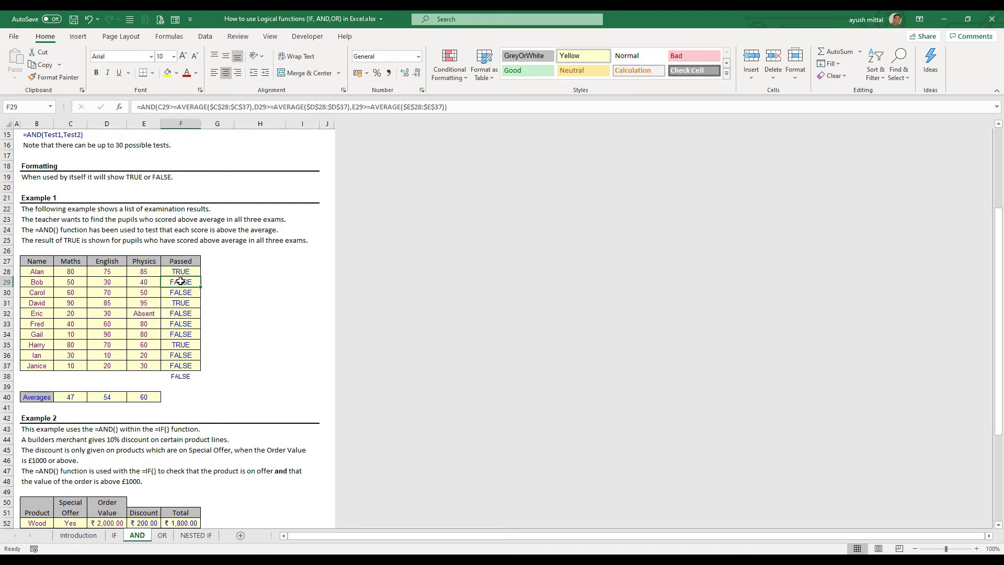
Compare the scores in C30:E30 with the averages, especially Physics with E40, and check the AND result in F30
{"action": "left_click", "coordinate": [79, 294]}
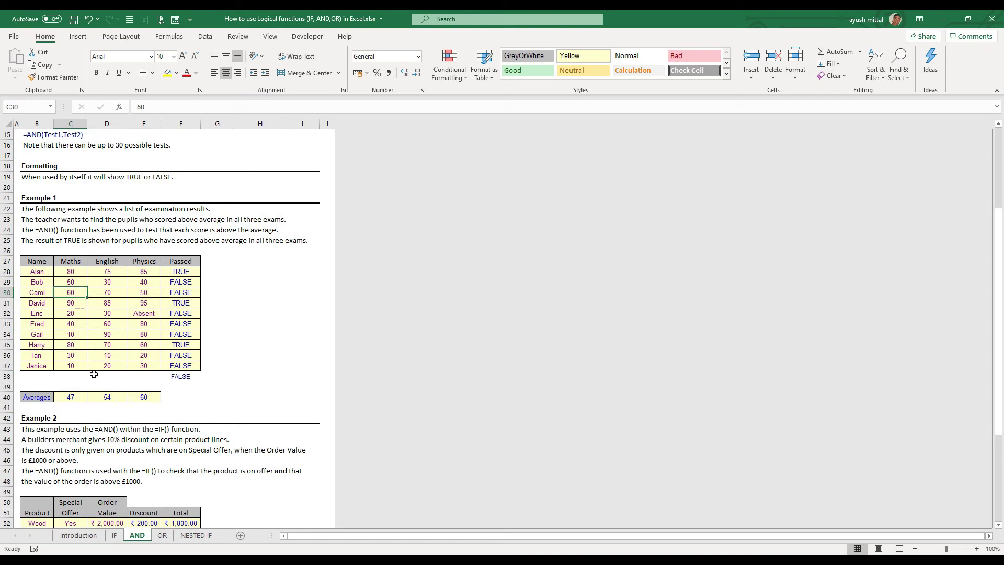
{"action": "left_click", "coordinate": [118, 293]}
{"action": "left_click", "coordinate": [151, 295]}
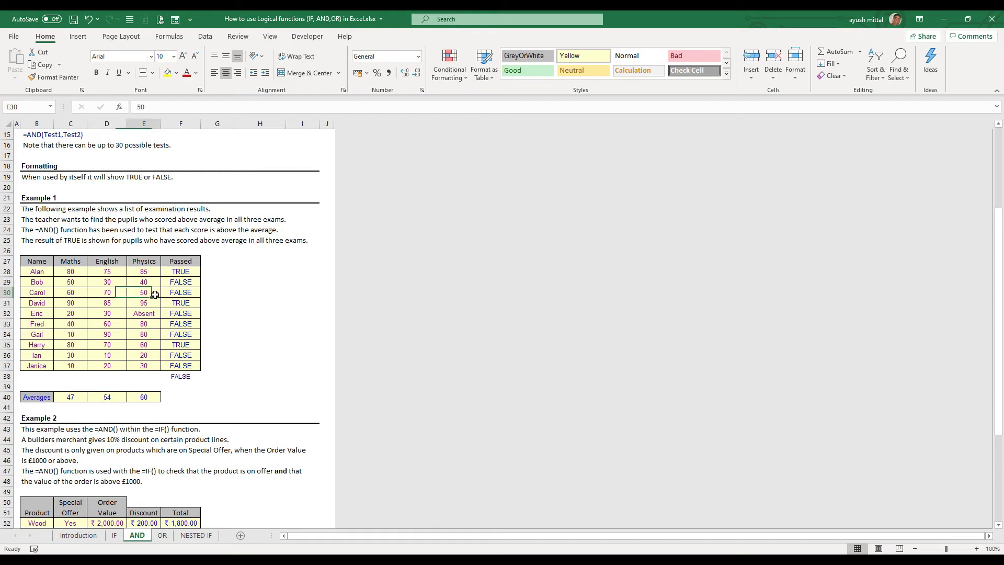
{"action": "left_click", "coordinate": [140, 399]}
{"action": "left_click", "coordinate": [135, 292]}
{"action": "left_click", "coordinate": [180, 293]}
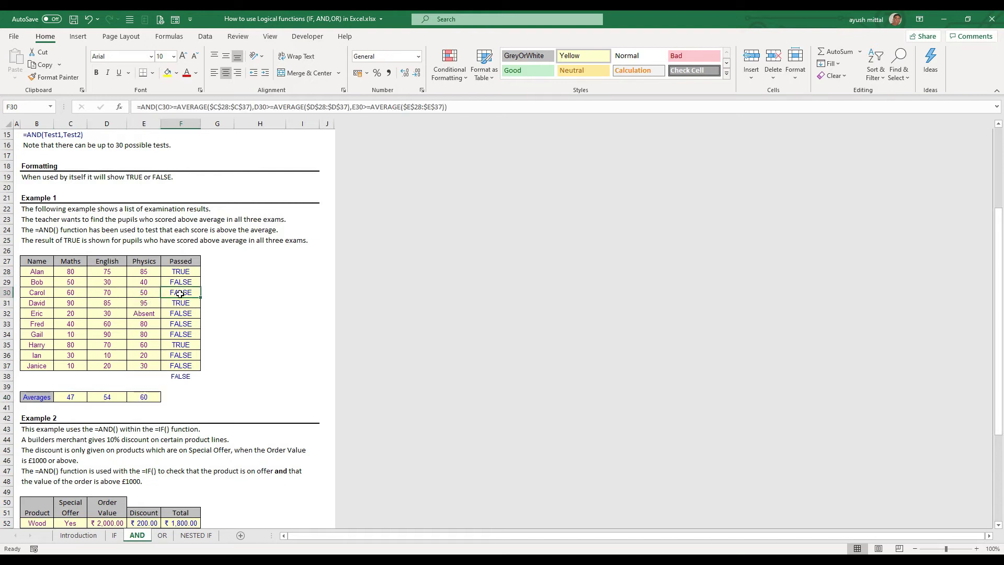
Compare each score in C31:E31 with its subject average in row 40 and check the AND result in F31
{"action": "left_click", "coordinate": [83, 306]}
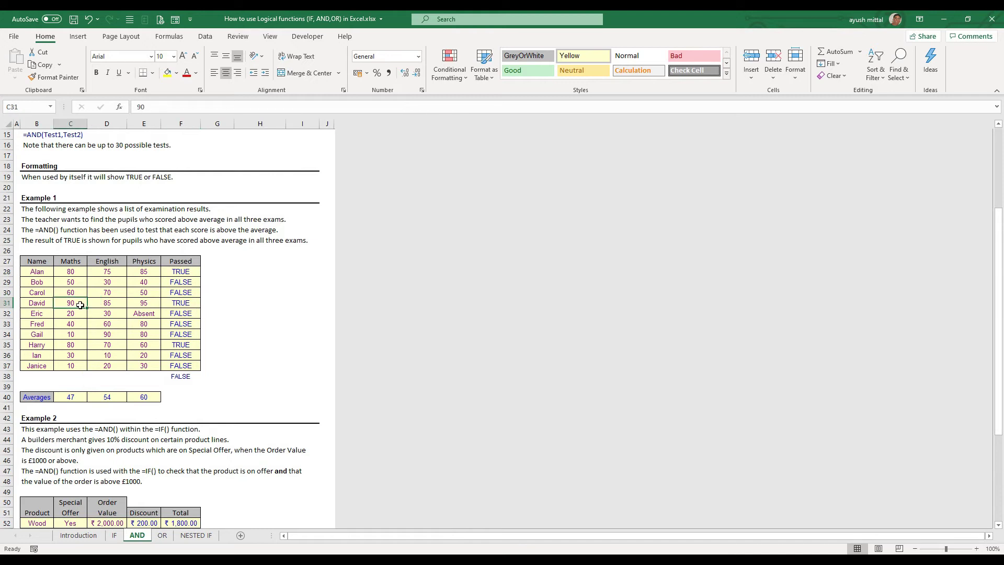
{"action": "left_click", "coordinate": [76, 397]}
{"action": "left_click", "coordinate": [118, 303]}
{"action": "left_click", "coordinate": [117, 398]}
{"action": "left_click", "coordinate": [146, 302]}
{"action": "left_click", "coordinate": [143, 396]}
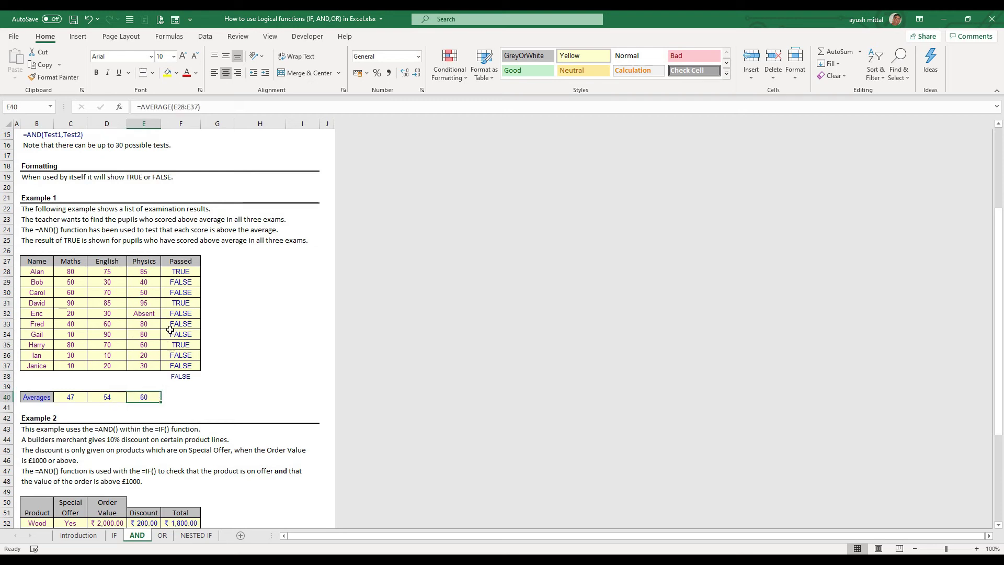
{"action": "left_click", "coordinate": [174, 304]}
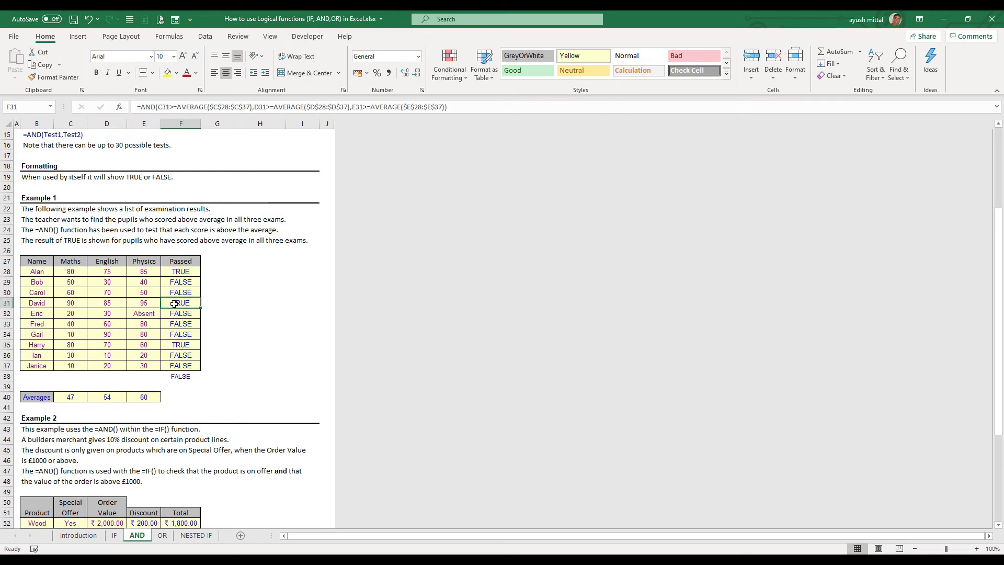
Compare the Maths and English scores in row 32 with their averages, and check the Physics entry and the Passed column
{"action": "left_click", "coordinate": [67, 314]}
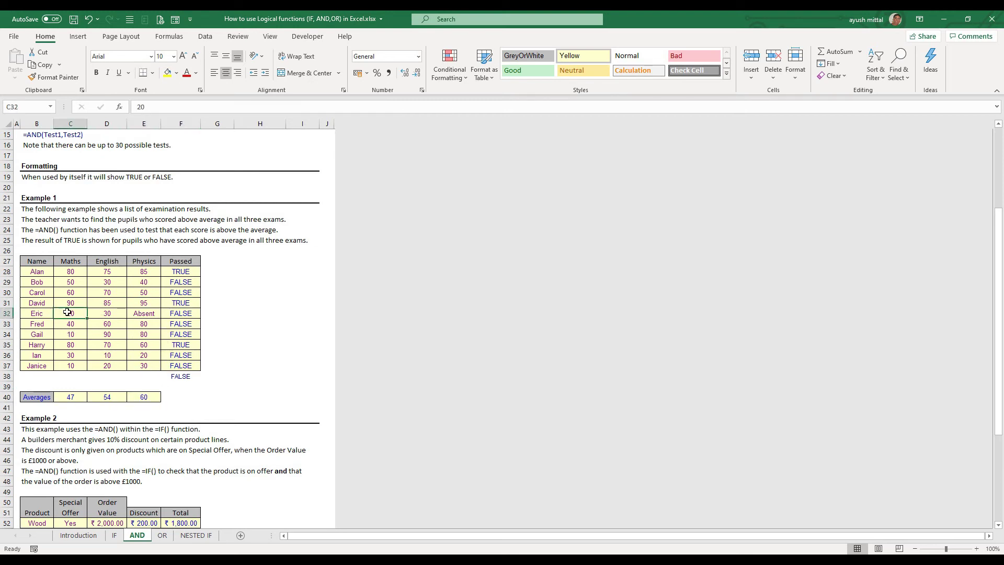
{"action": "left_click", "coordinate": [72, 397]}
{"action": "left_click", "coordinate": [78, 316]}
{"action": "left_click", "coordinate": [104, 314]}
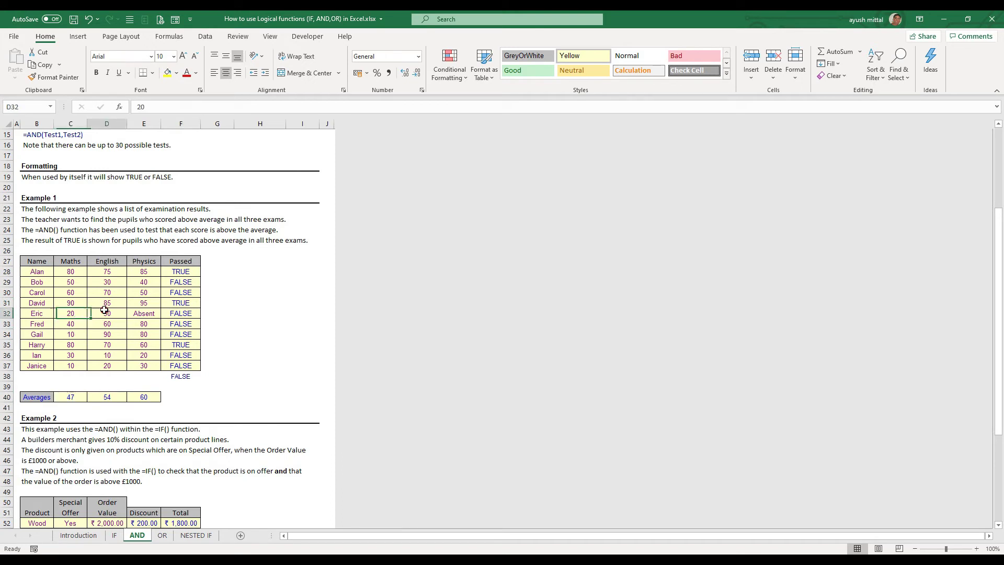
{"action": "left_click", "coordinate": [104, 396]}
{"action": "left_click", "coordinate": [108, 313]}
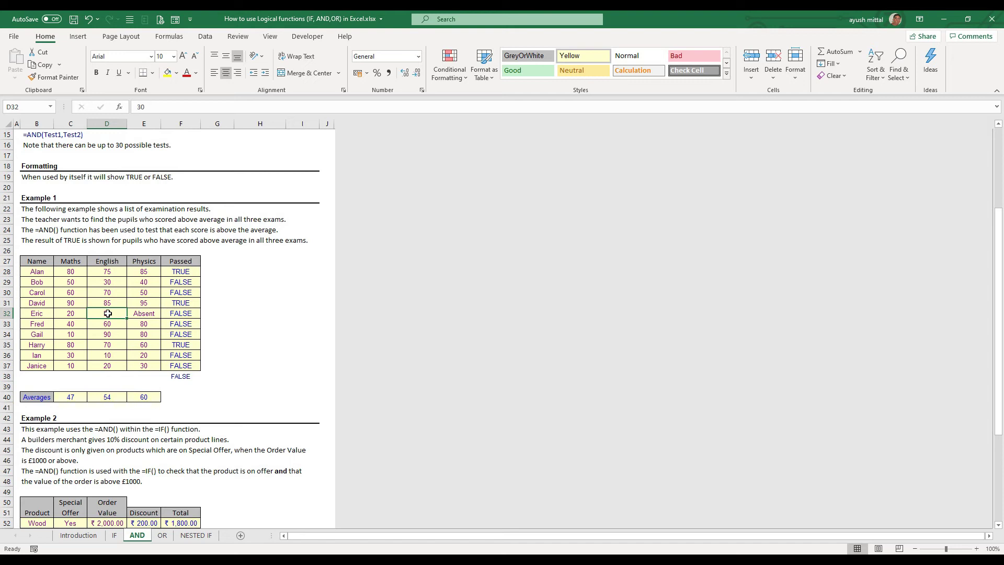
{"action": "left_click", "coordinate": [146, 317]}
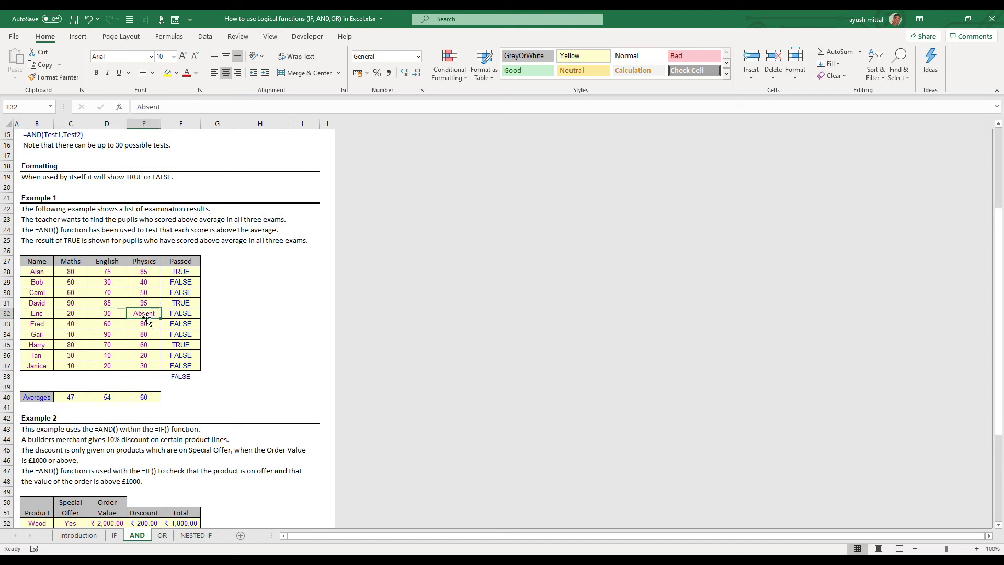
{"action": "left_click", "coordinate": [174, 324]}
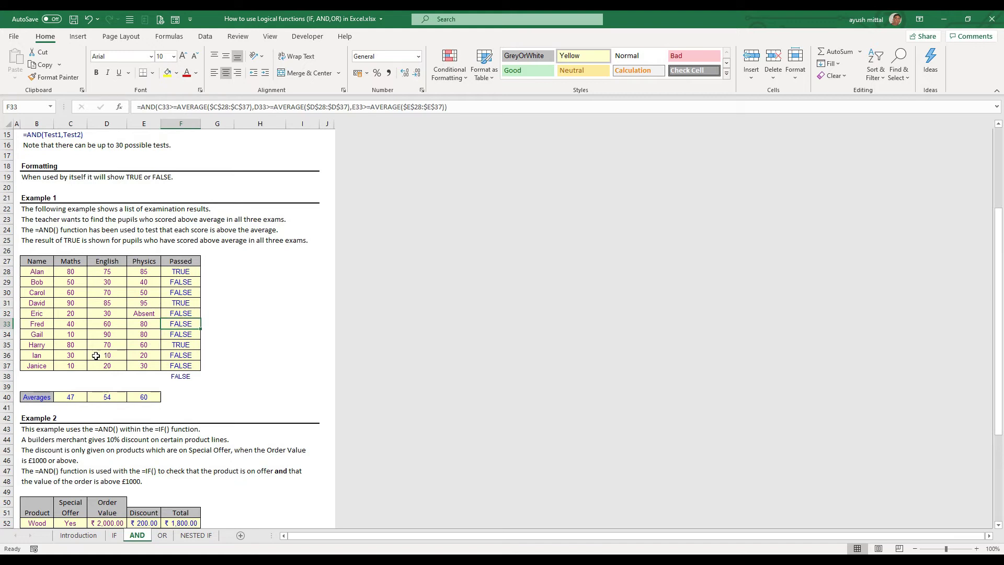
Compare each score in C35:E35 with its average in row 40 and check the AND results in F35 and F36
{"action": "left_click", "coordinate": [71, 345]}
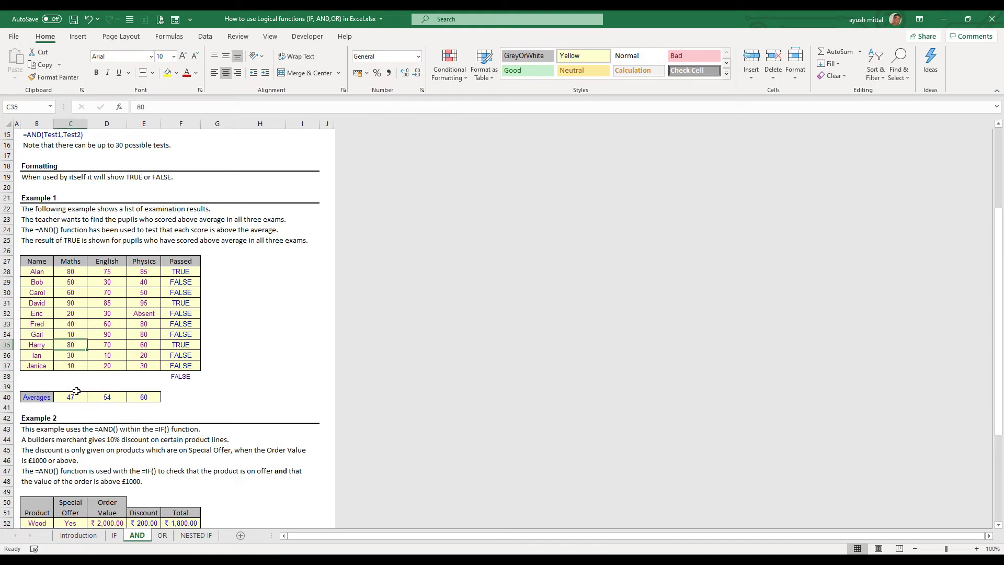
{"action": "left_click", "coordinate": [75, 396]}
{"action": "left_click", "coordinate": [74, 347]}
{"action": "left_click", "coordinate": [95, 347]}
{"action": "left_click", "coordinate": [100, 395]}
{"action": "left_click", "coordinate": [107, 345]}
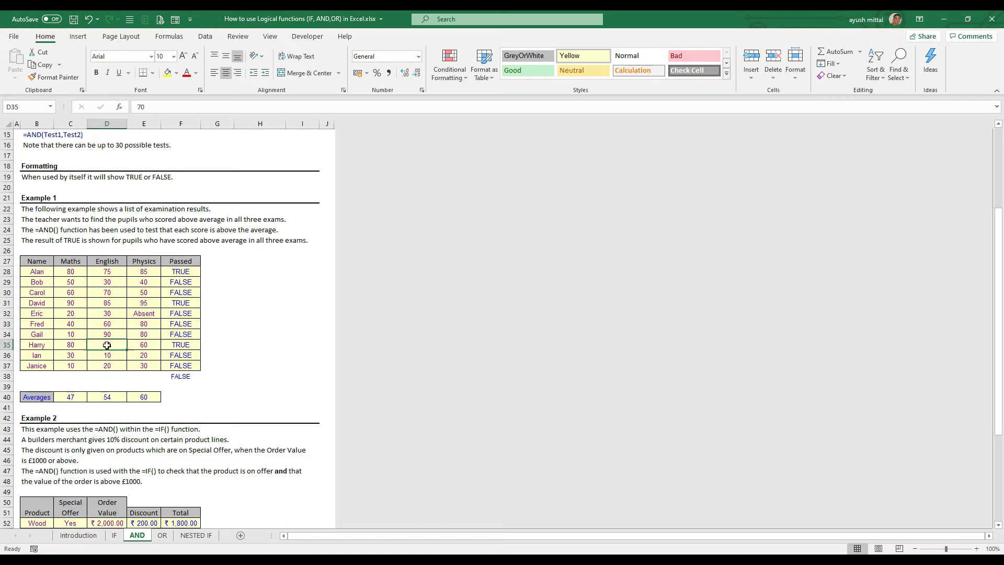
{"action": "left_click", "coordinate": [143, 346]}
{"action": "left_click", "coordinate": [150, 395]}
{"action": "left_click", "coordinate": [152, 342]}
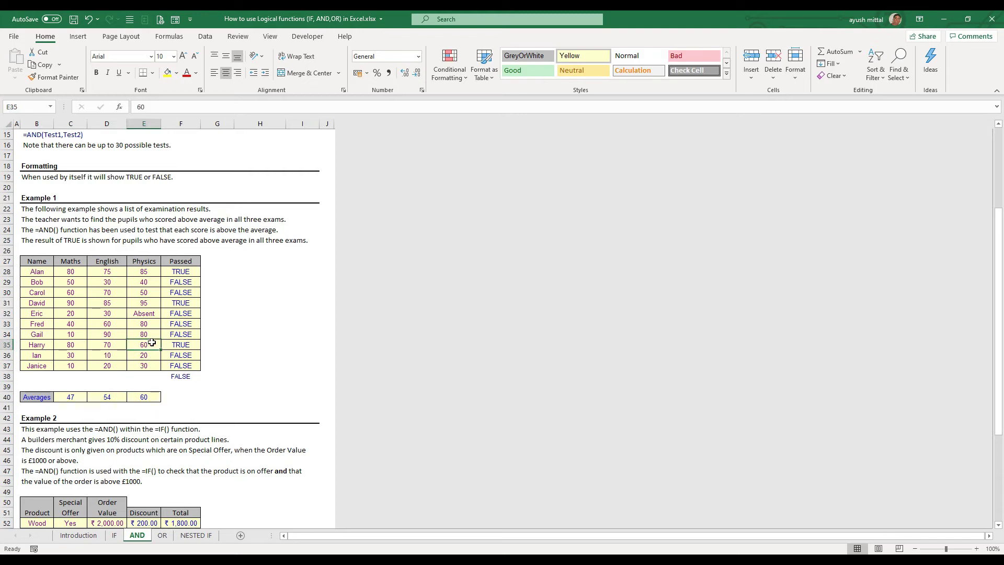
{"action": "left_click", "coordinate": [179, 345]}
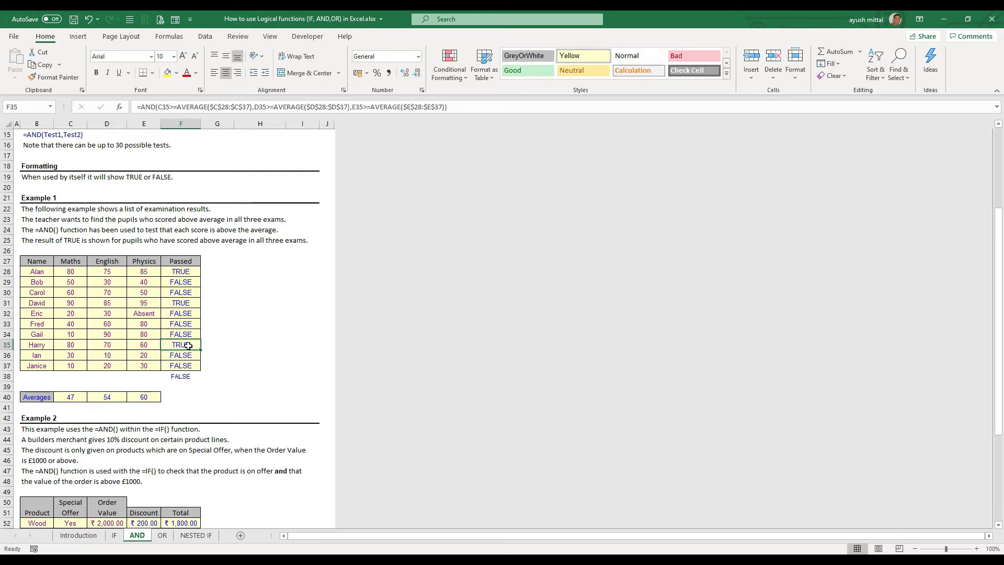
{"action": "key", "text": "Down"}
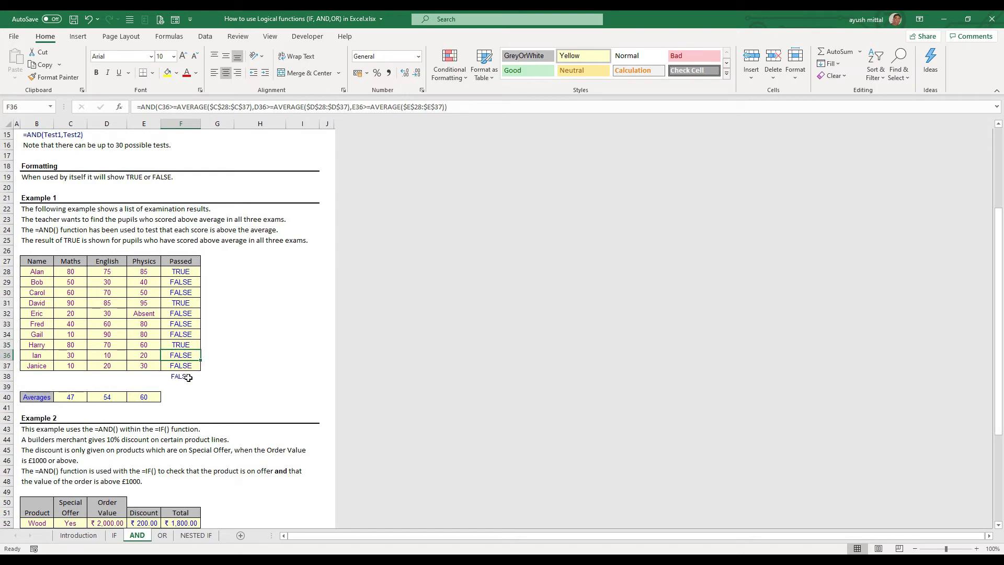
Read the Example 2 discount rules and review the Product, Special Offer, Order Value and Discount columns in rows 52 to 55
{"action": "scroll", "coordinate": [193, 452], "scroll_direction": "down", "scroll_amount": 5}
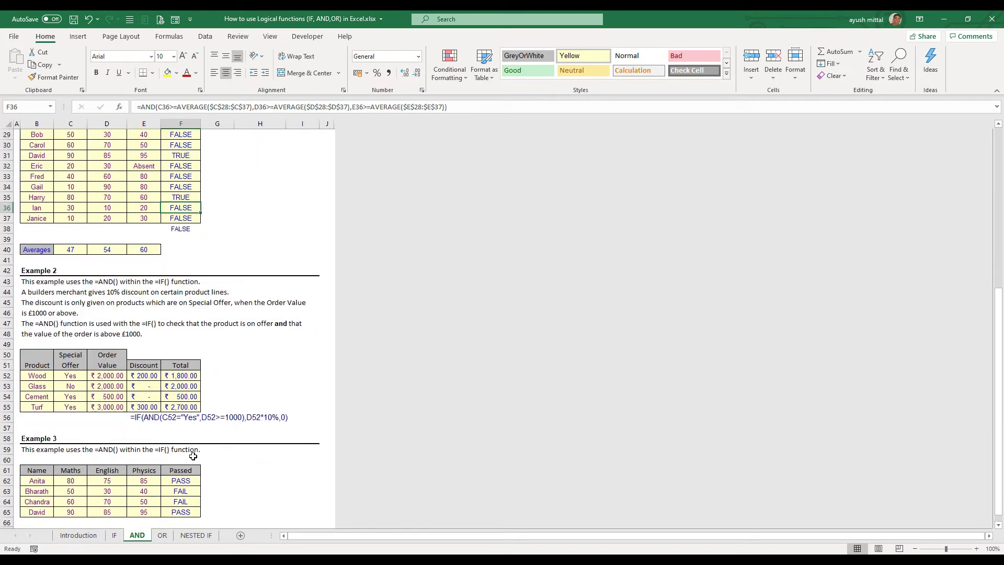
{"action": "scroll", "coordinate": [193, 456], "scroll_direction": "down", "scroll_amount": 3}
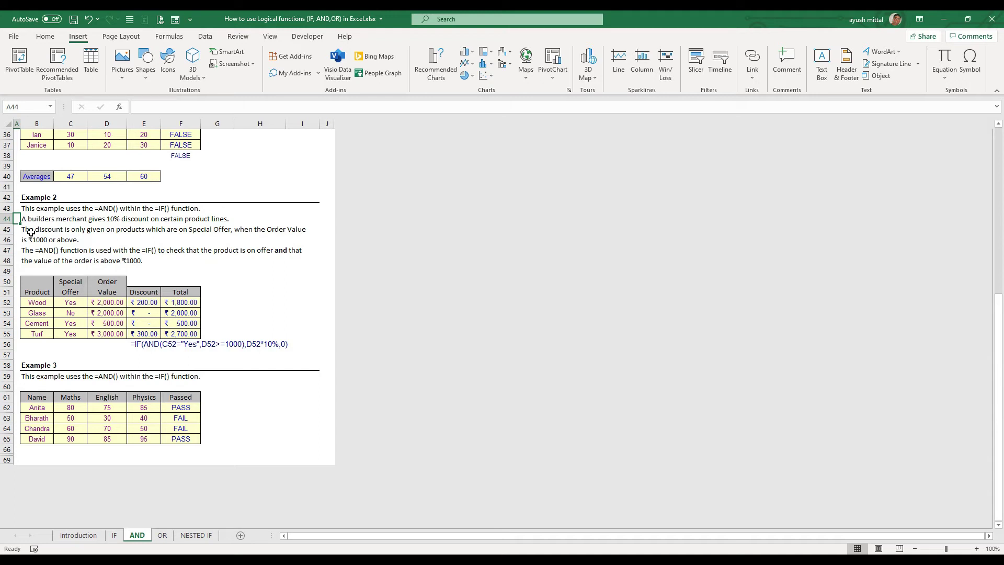
{"action": "left_click_drag", "start_coordinate": [40, 302], "coordinate": [38, 330]}
{"action": "left_click_drag", "start_coordinate": [75, 301], "coordinate": [145, 333]}
{"action": "left_click", "coordinate": [110, 307]}
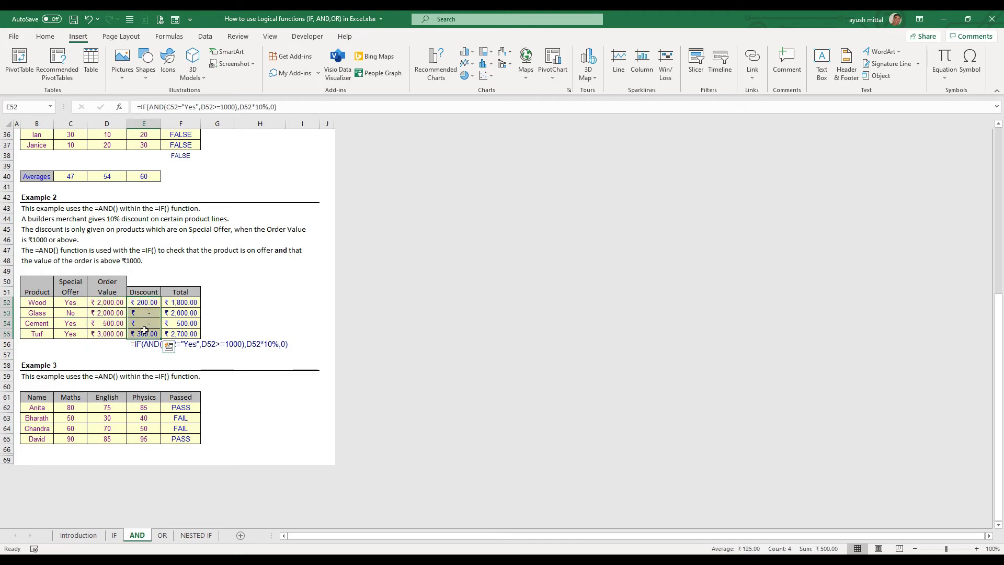
Examine =IF(AND(C52="Yes",D52>=1000),D52*10%,0) using C52 and D52, and check the discount in E52 and the total in F52
{"action": "left_click", "coordinate": [189, 355]}
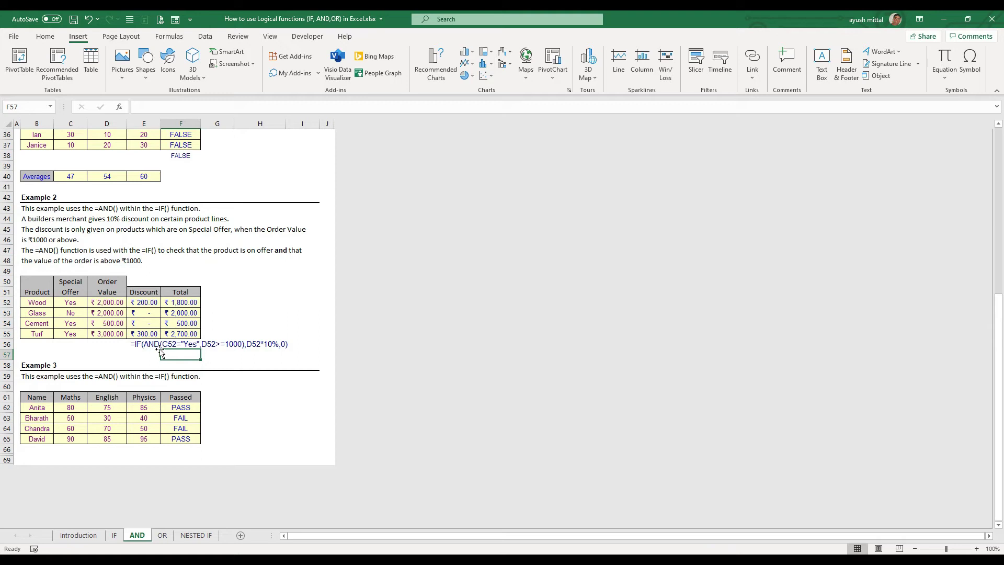
{"action": "left_click", "coordinate": [72, 304]}
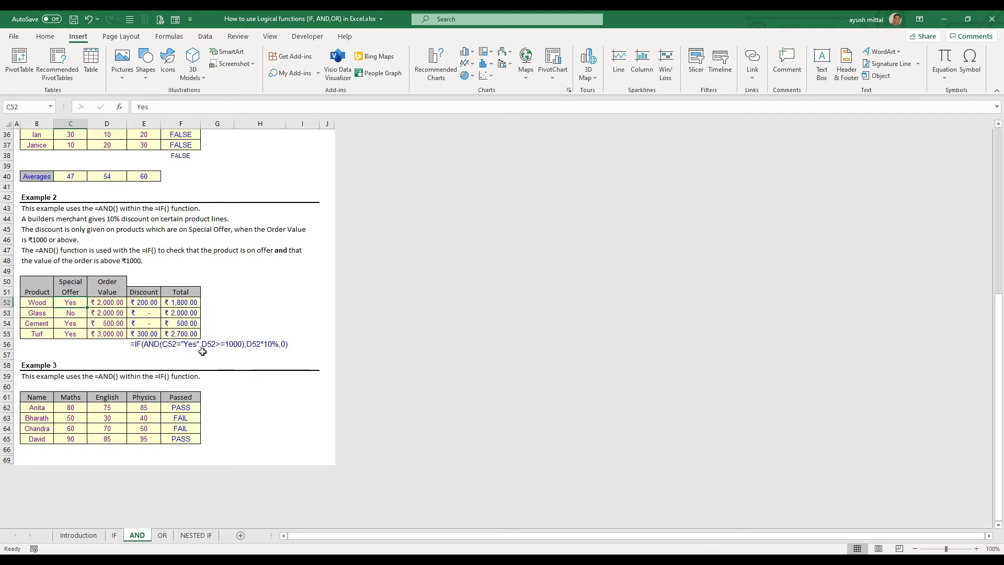
{"action": "left_click", "coordinate": [116, 303]}
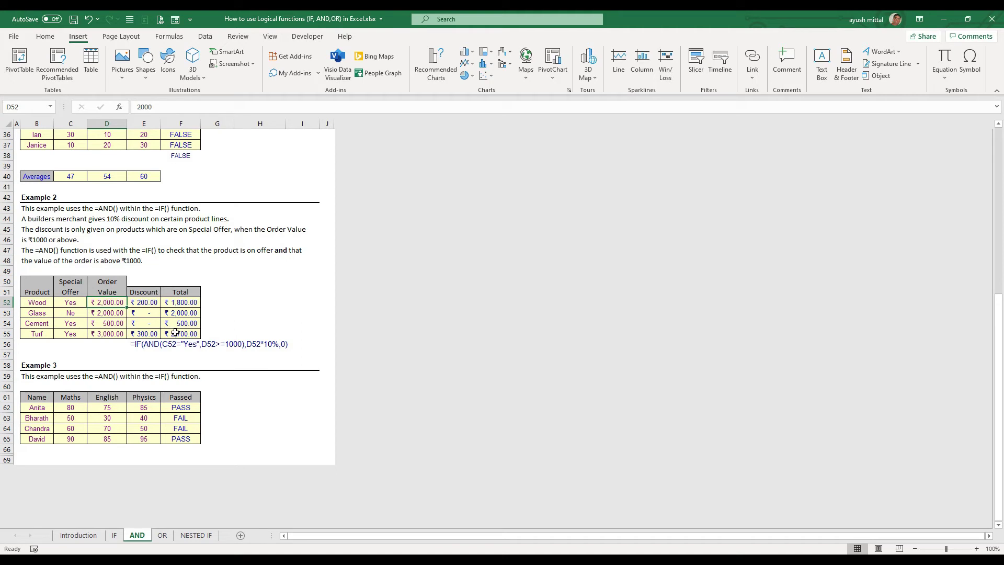
{"action": "left_click", "coordinate": [136, 303]}
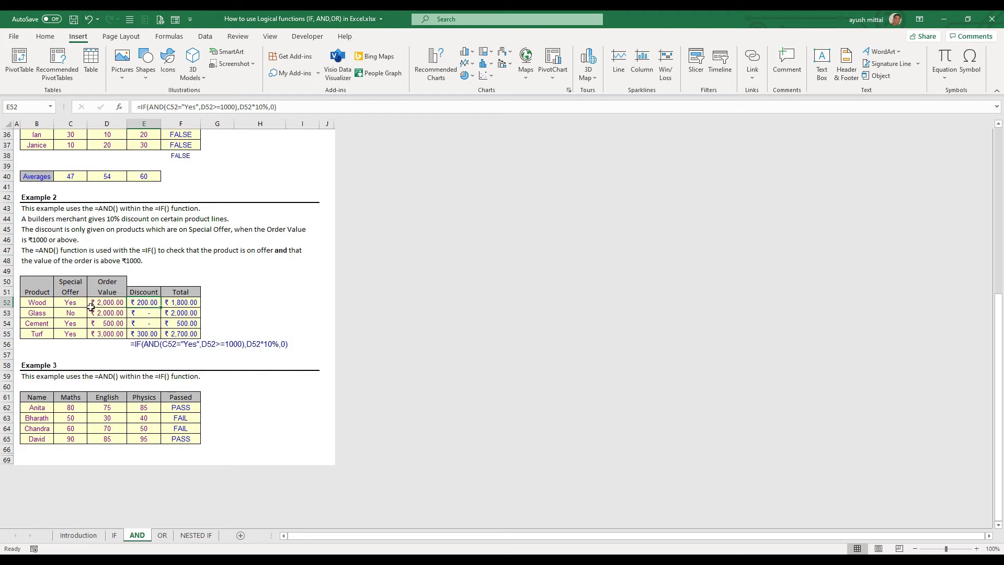
{"action": "left_click", "coordinate": [177, 305]}
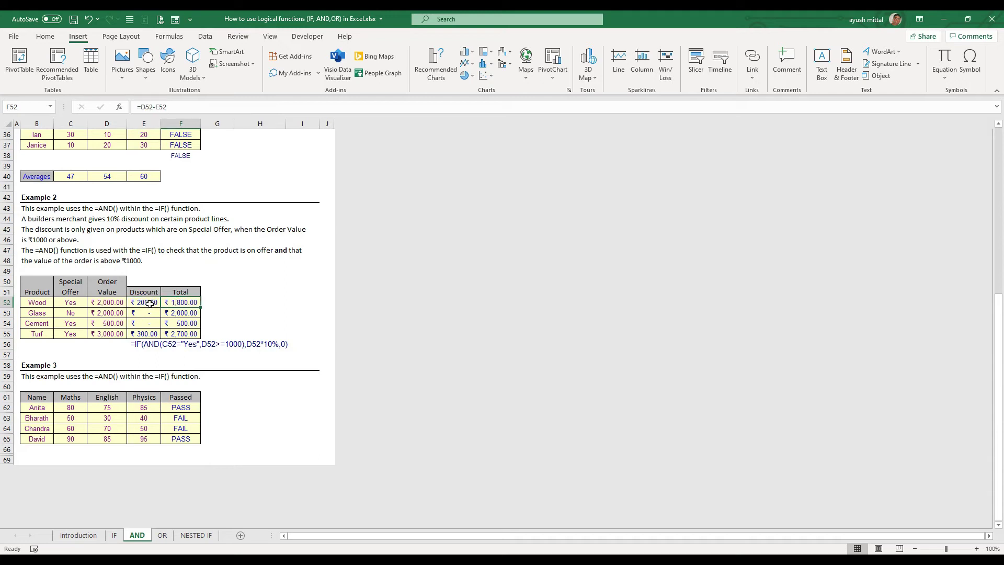
Examine the Wood row in Example 2: its special offer status, order value, discount formula and total formula
{"action": "left_click", "coordinate": [151, 304]}
{"action": "left_click", "coordinate": [66, 304]}
{"action": "left_click", "coordinate": [46, 304]}
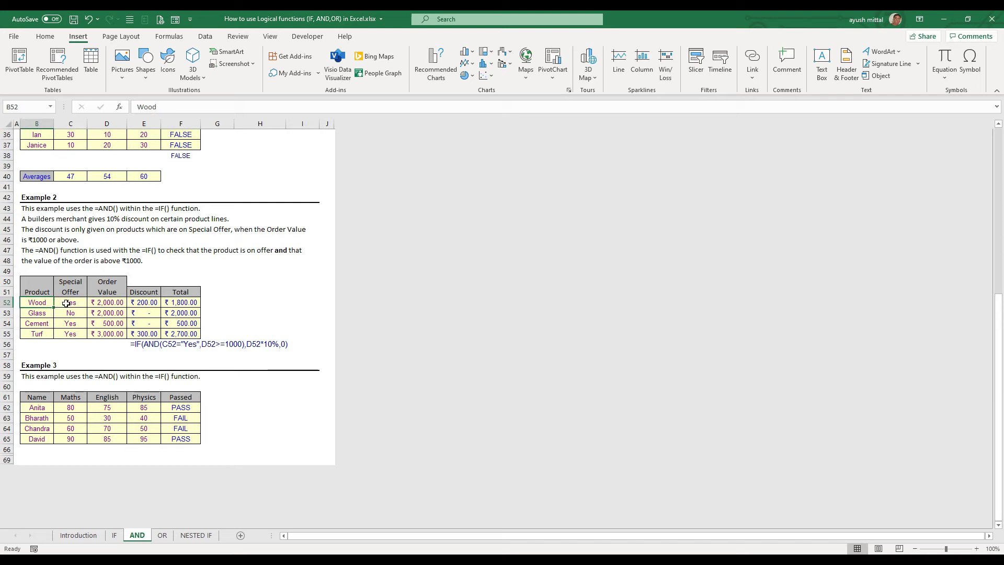
{"action": "left_click", "coordinate": [66, 304]}
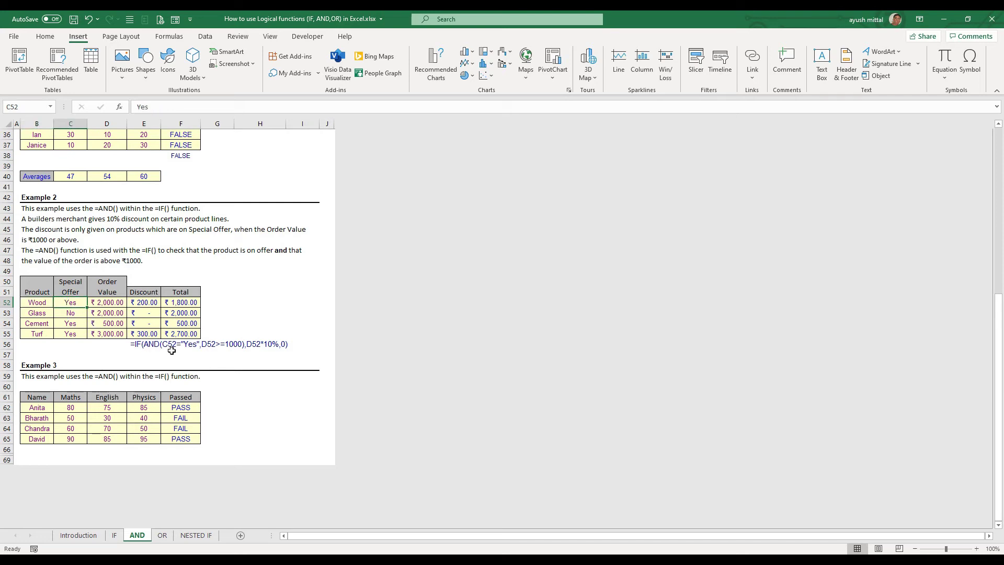
{"action": "left_click", "coordinate": [118, 305]}
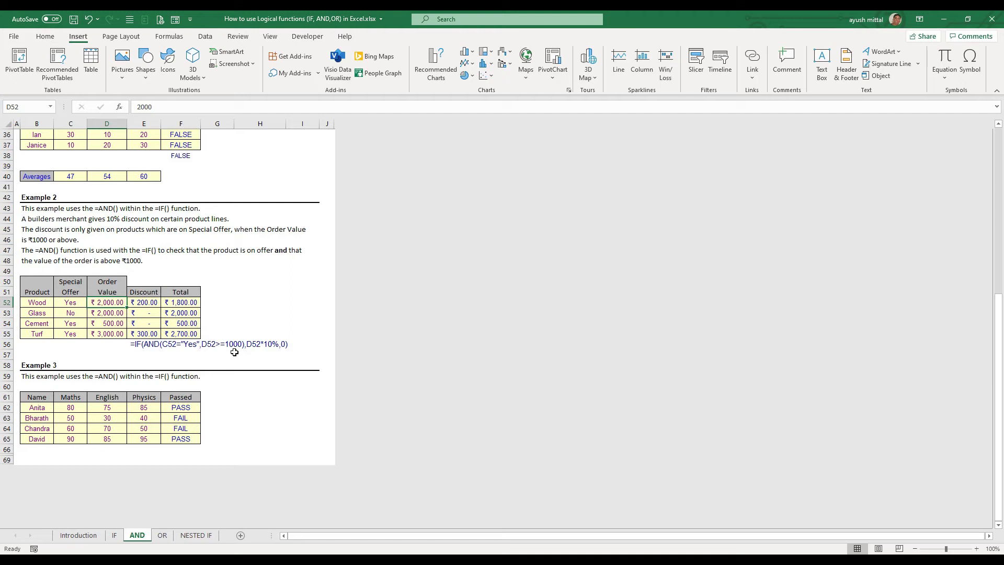
{"action": "left_click", "coordinate": [106, 308]}
{"action": "left_click", "coordinate": [145, 304]}
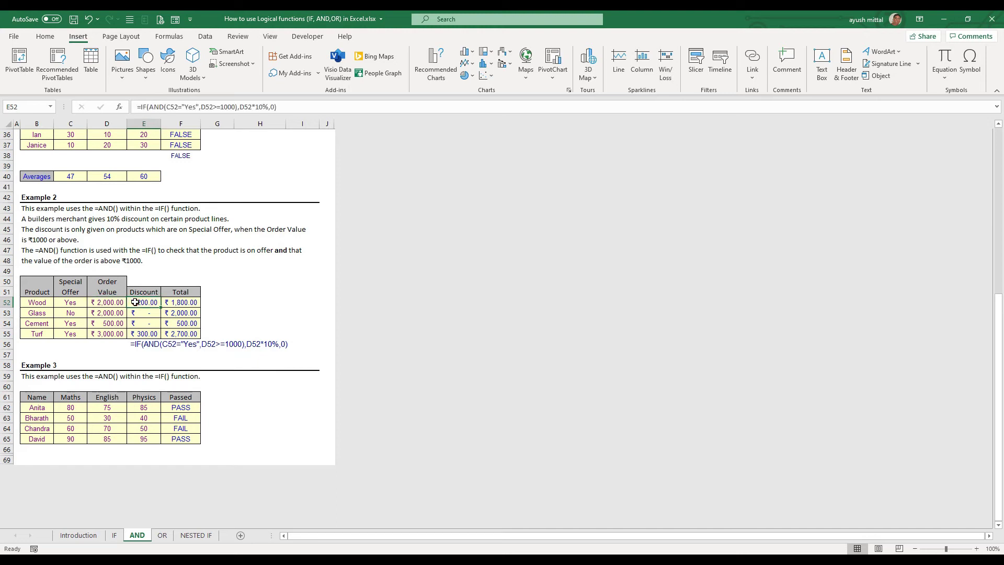
{"action": "left_click", "coordinate": [175, 303]}
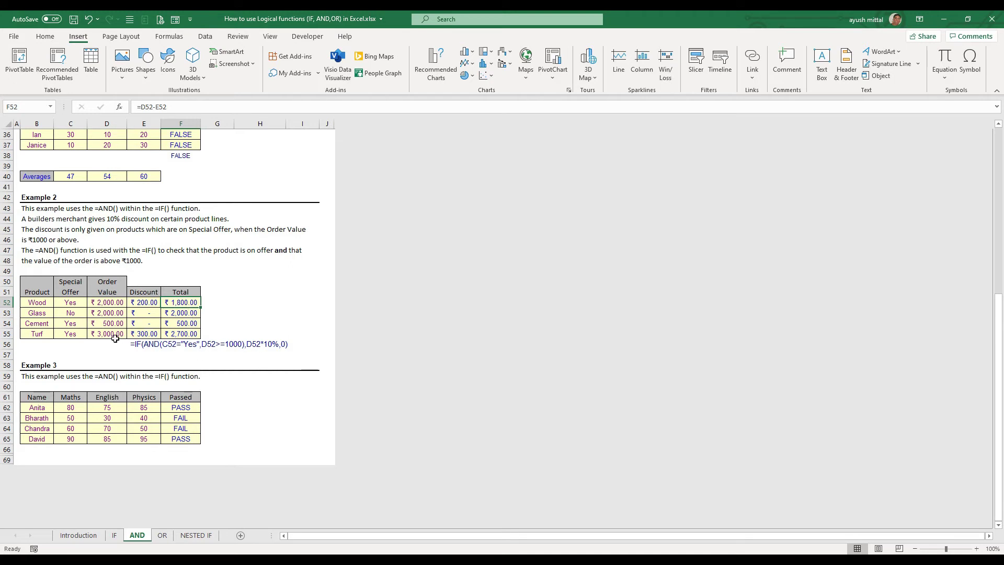
Examine the Cement row's special offer status and order value against its IF/AND discount formula and its total
{"action": "left_click", "coordinate": [74, 323]}
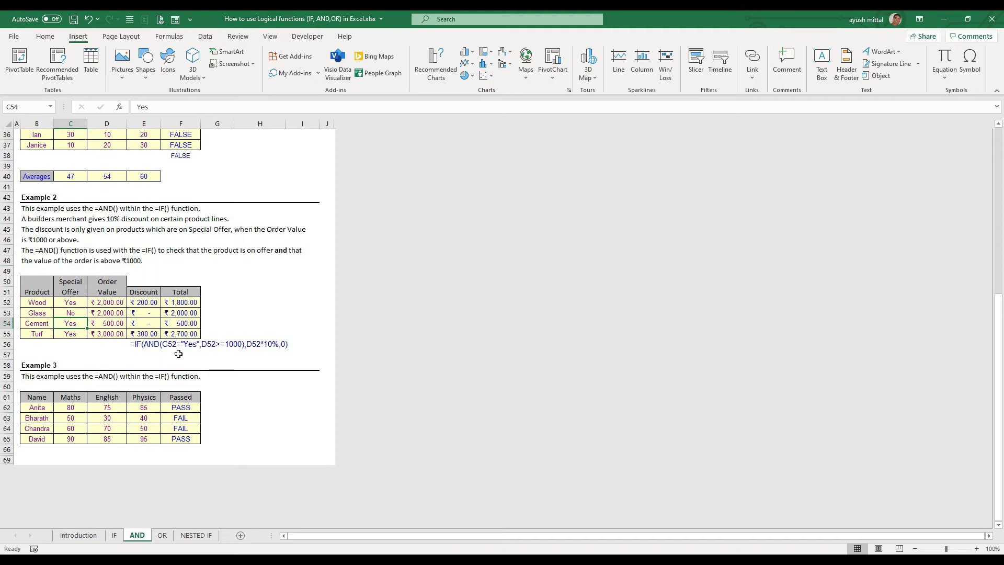
{"action": "left_click", "coordinate": [101, 326]}
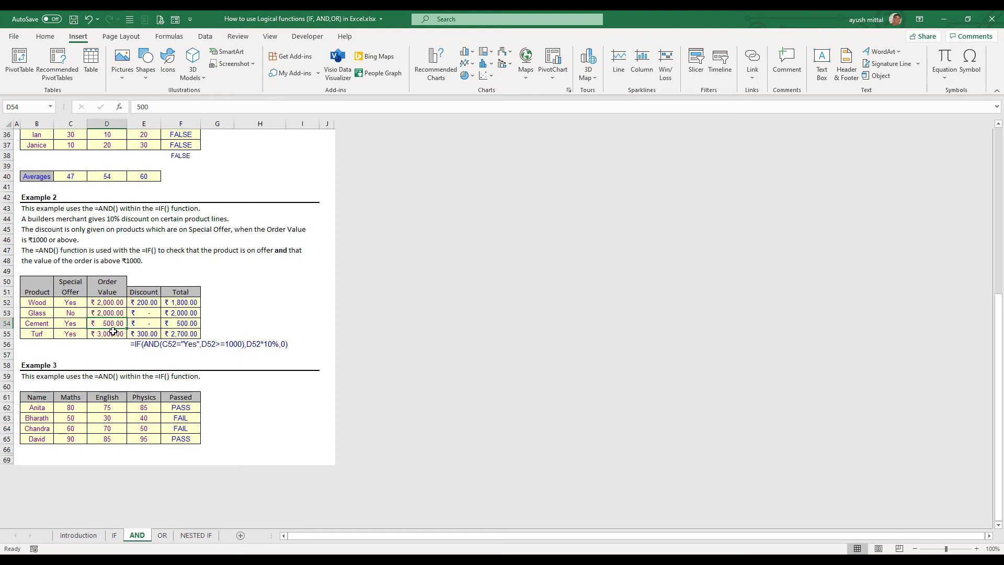
{"action": "left_click", "coordinate": [147, 324]}
{"action": "left_click", "coordinate": [185, 324]}
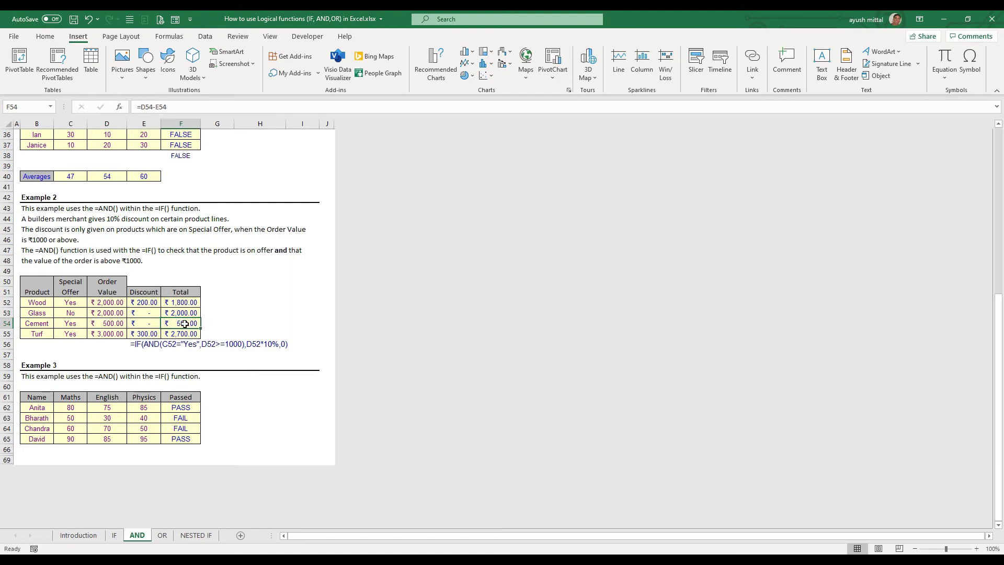
{"action": "double_click", "coordinate": [151, 324]}
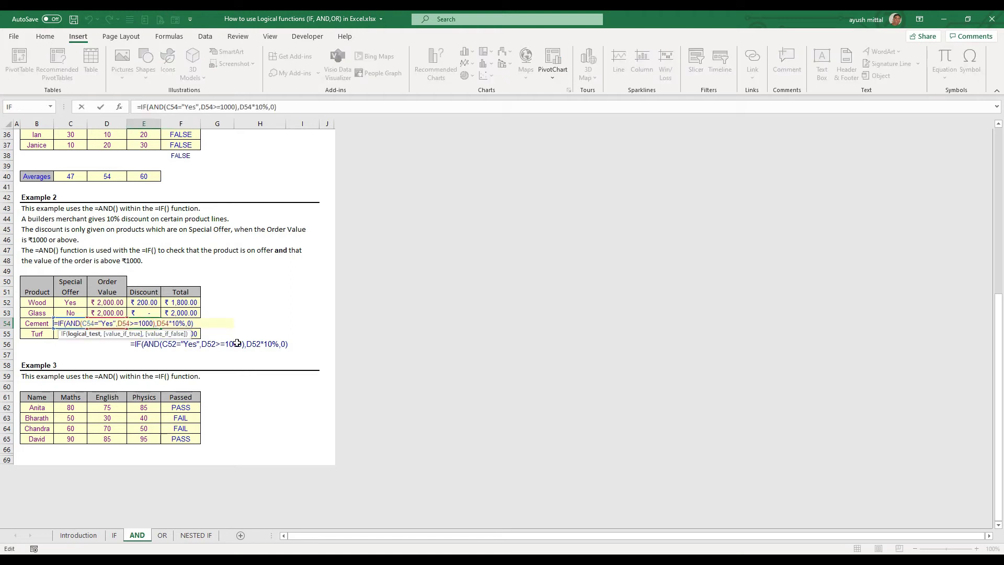
{"action": "key", "text": "Escape"}
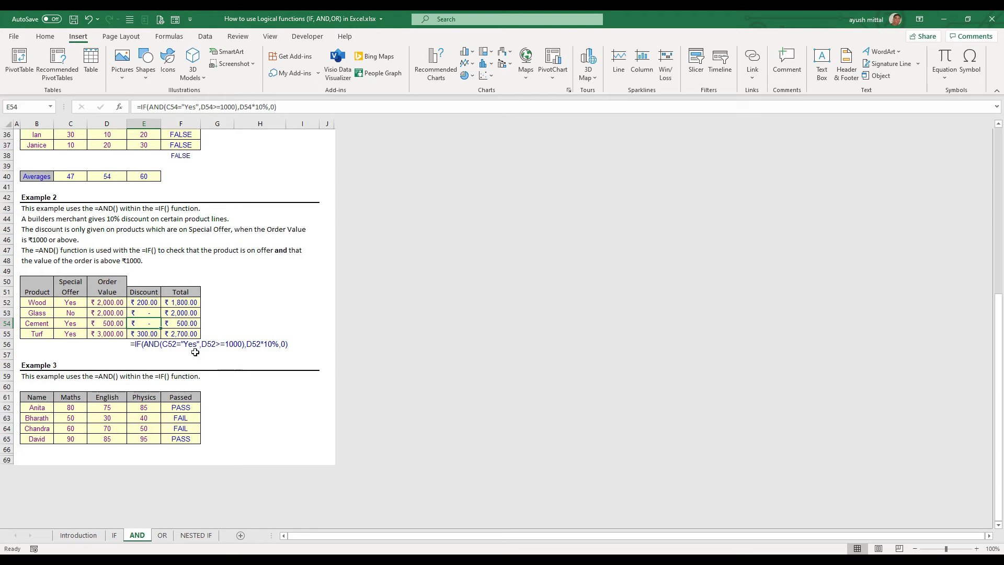
{"action": "left_click", "coordinate": [182, 326]}
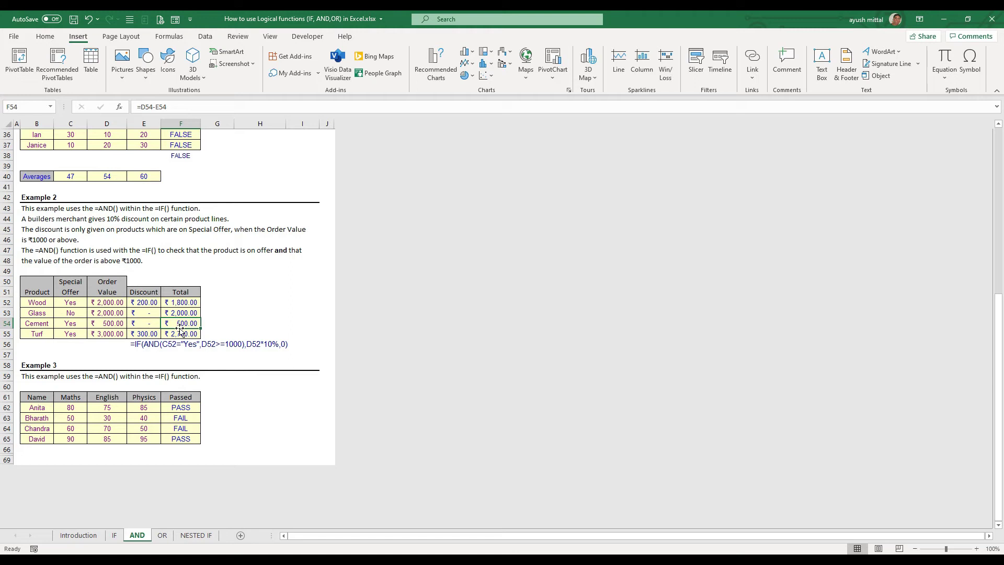
Examine the Turf row's special offer status, order value, discount formula and total formula
{"action": "left_click", "coordinate": [80, 335]}
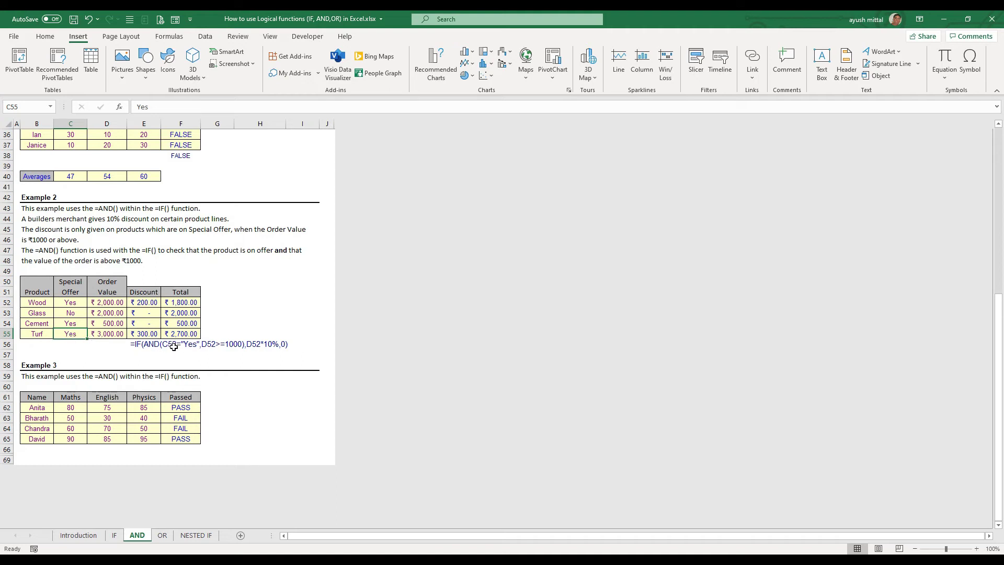
{"action": "left_click", "coordinate": [118, 335]}
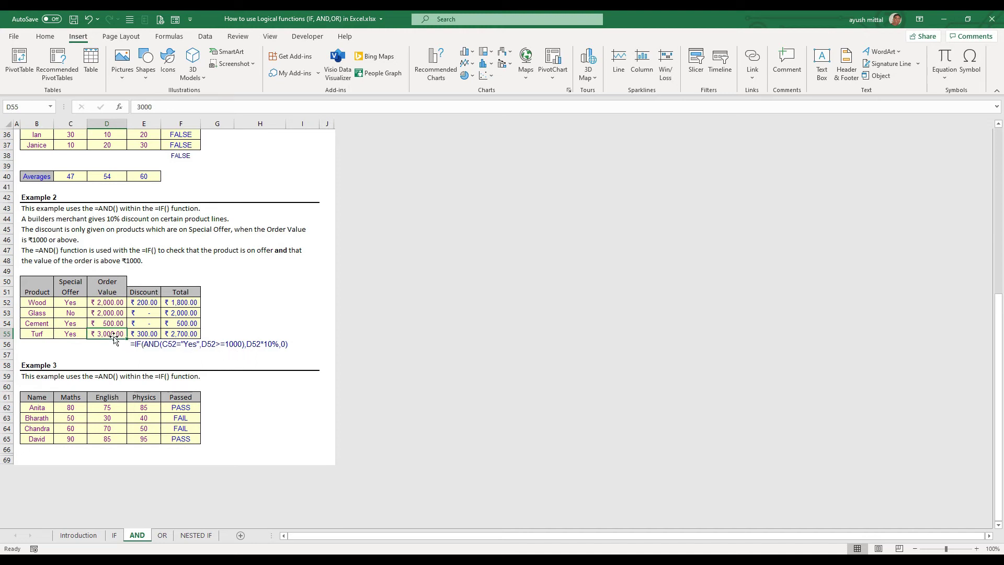
{"action": "left_click", "coordinate": [146, 335]}
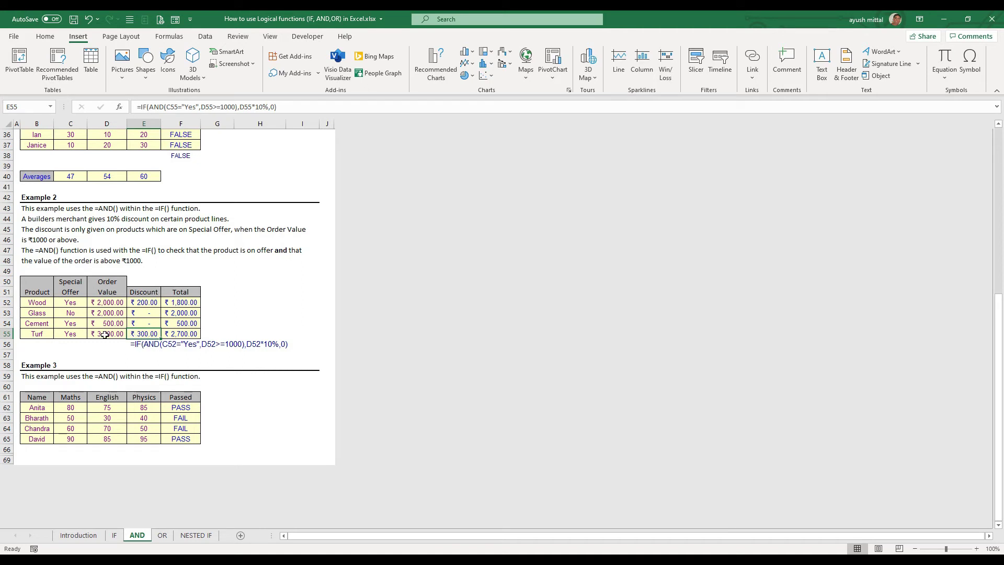
{"action": "left_click", "coordinate": [166, 335]}
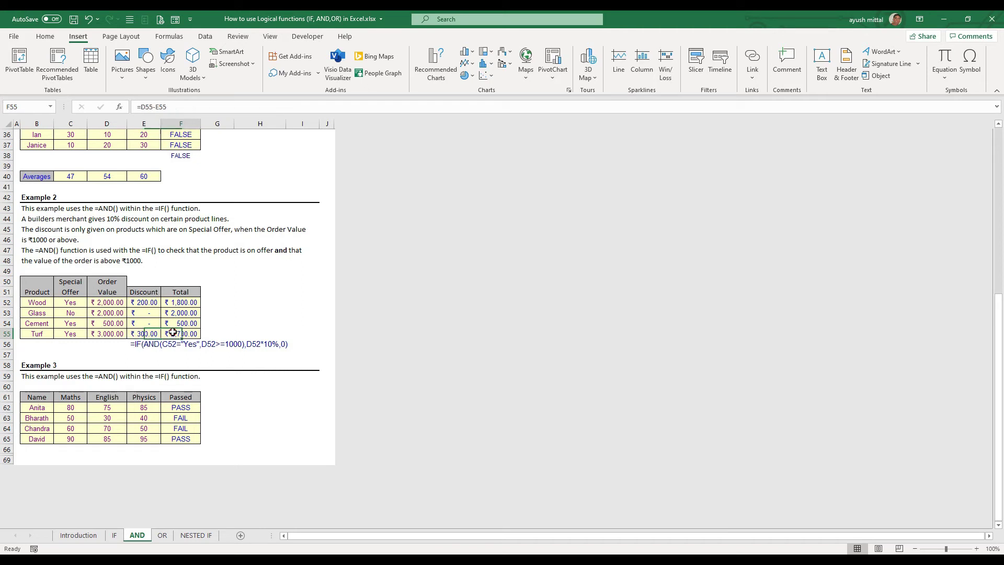
{"action": "left_click", "coordinate": [120, 337]}
{"action": "left_click", "coordinate": [143, 333]}
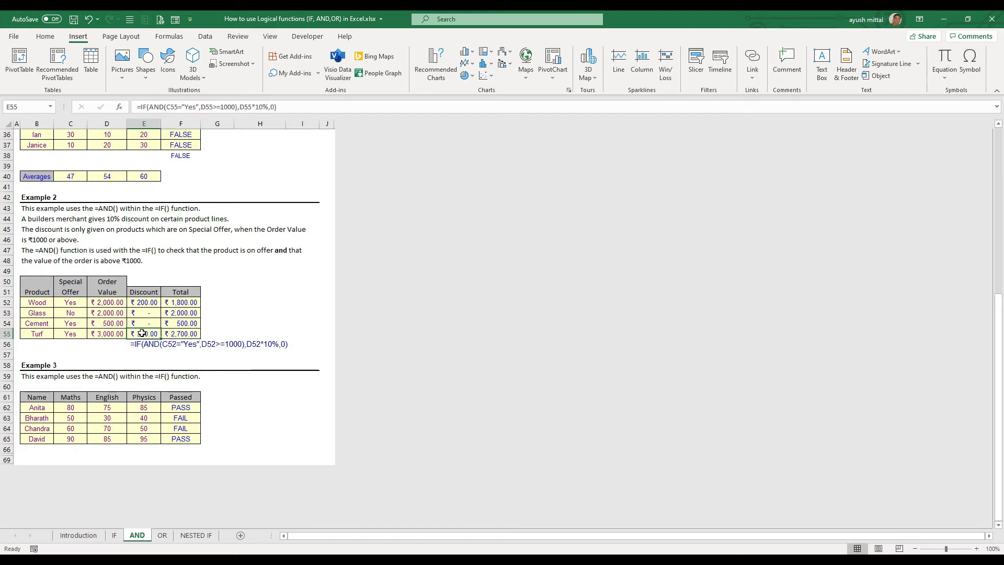
{"action": "left_click", "coordinate": [164, 334]}
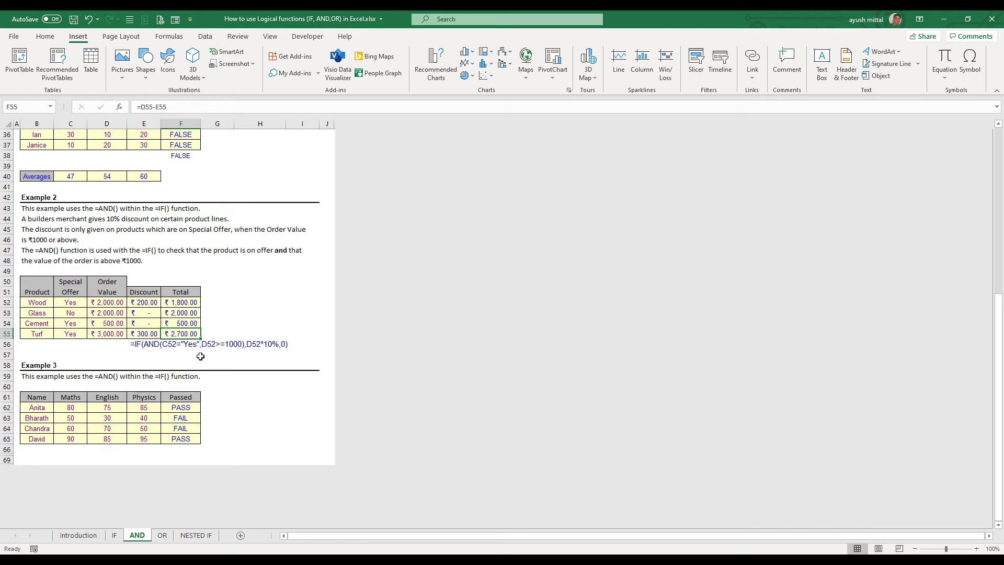
Copy the Passed formula in F62 into G62 as plain text reading =IF(AND(C62>=47,D62>=54,E62>=60),"PASS","FA
{"action": "scroll", "coordinate": [215, 410], "scroll_direction": "down", "scroll_amount": 2}
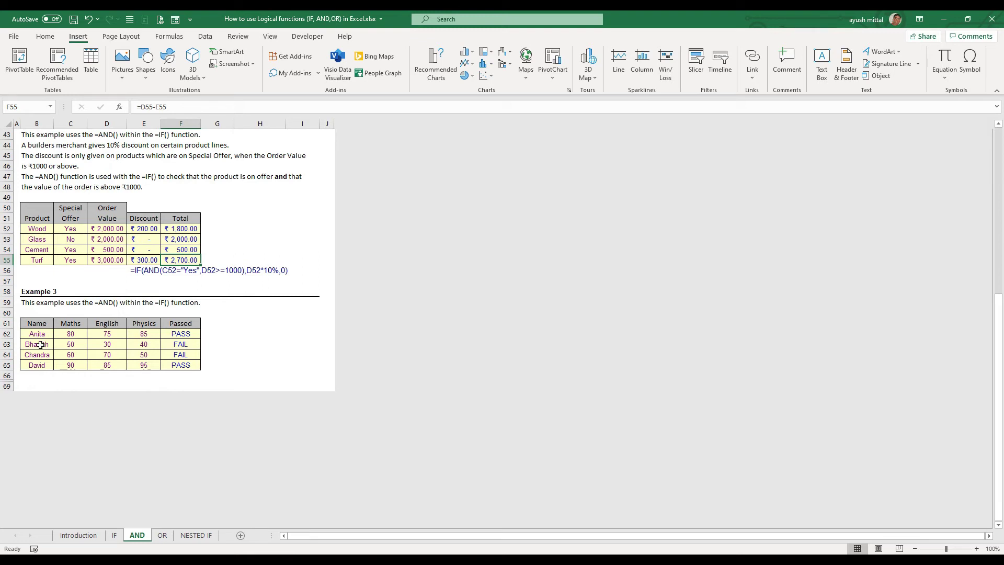
{"action": "left_click", "coordinate": [180, 336]}
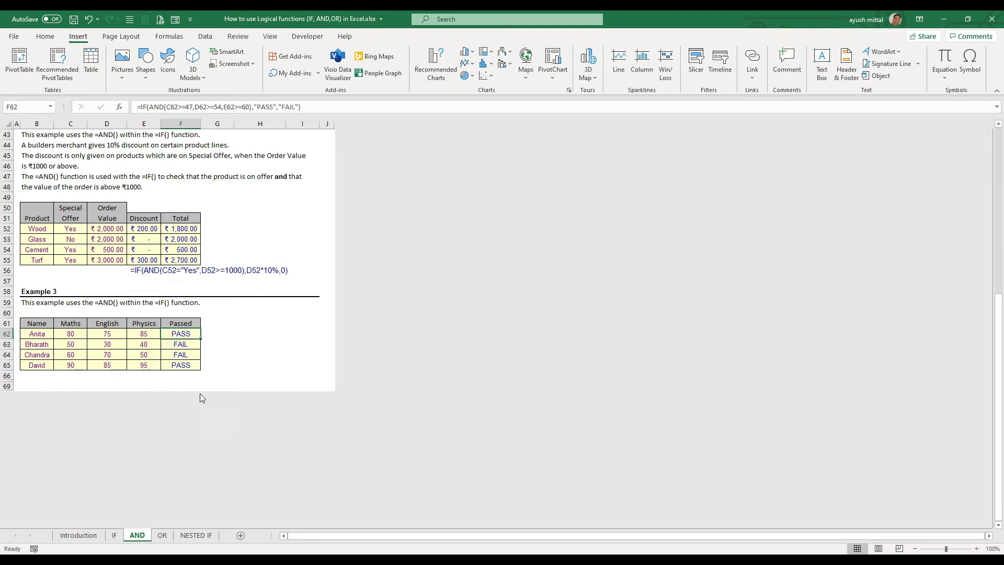
{"action": "left_click_drag", "start_coordinate": [290, 107], "coordinate": [137, 107]}
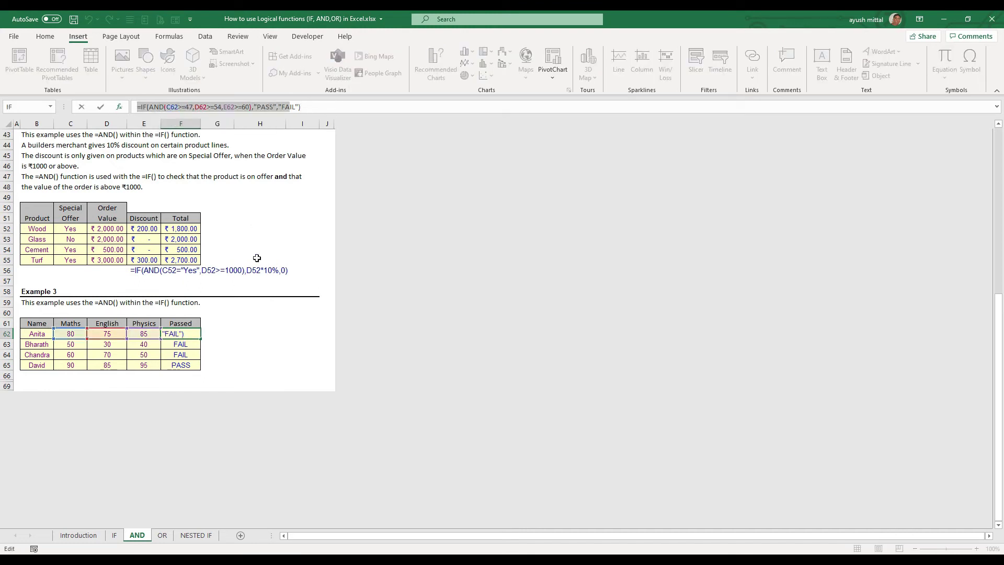
{"action": "key", "text": "Escape"}
{"action": "left_click", "coordinate": [224, 335]}
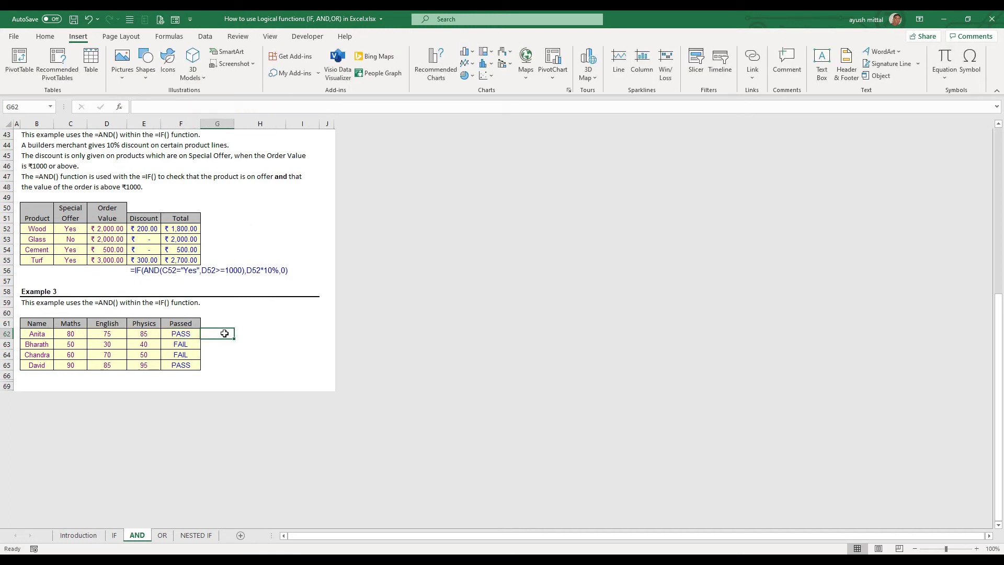
{"action": "key", "text": "BackSpace"}
{"action": "type", "text": "=IF(AND(C62>=47,D62>=54,E62>=60),\"PASS\",\"FAIL\")"}
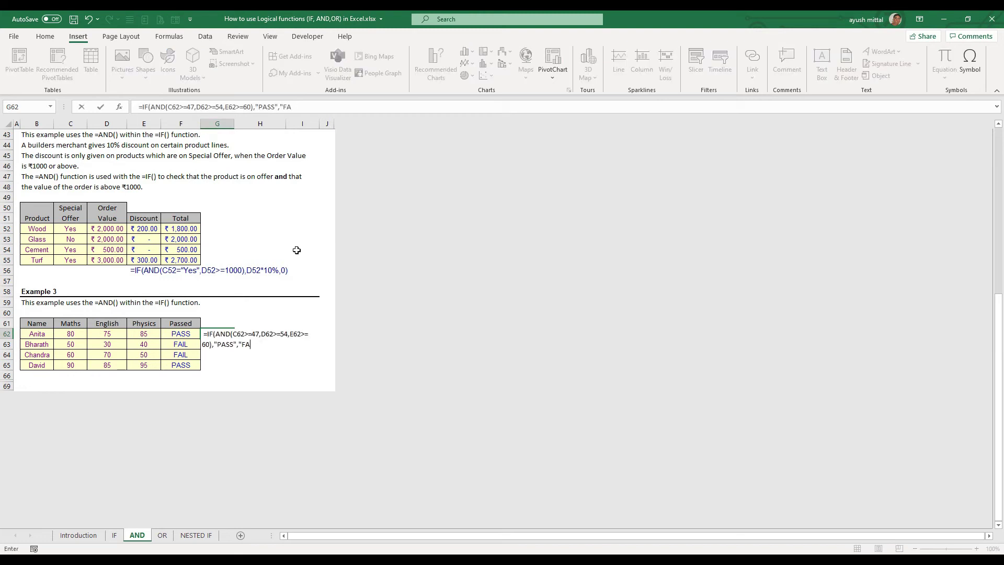
{"action": "key", "text": "Return"}
{"action": "left_click", "coordinate": [239, 335]}
{"action": "left_click", "coordinate": [214, 338]}
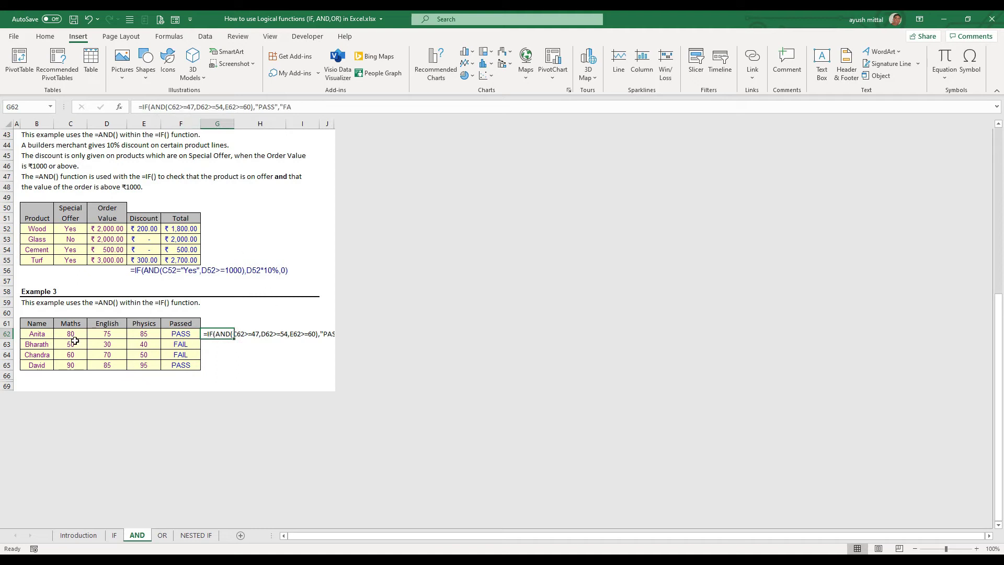
Compare the English and Physics marks in row 62 with the conditions in the formula text in G62
{"action": "left_click", "coordinate": [99, 341]}
{"action": "left_click", "coordinate": [103, 330]}
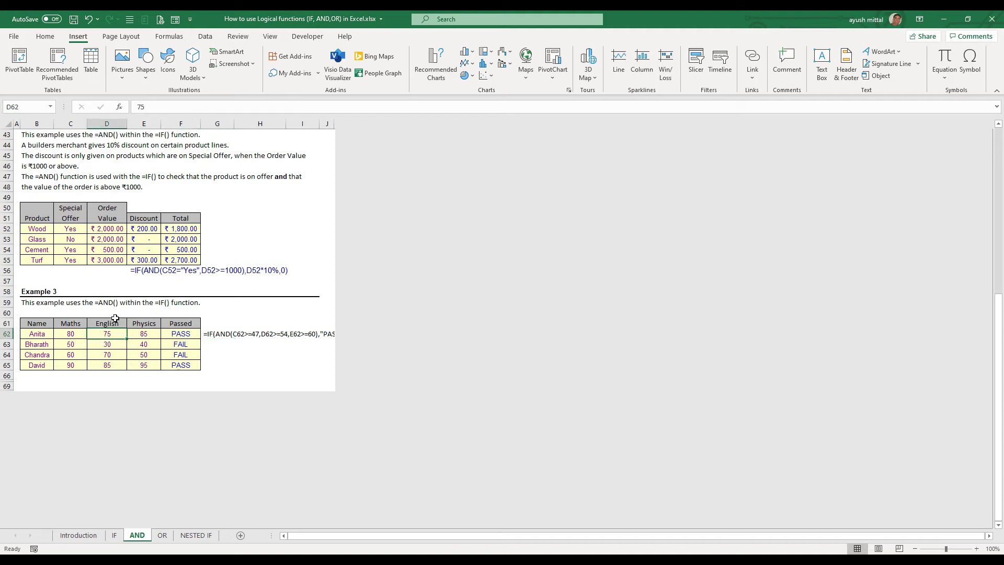
{"action": "left_click", "coordinate": [221, 337]}
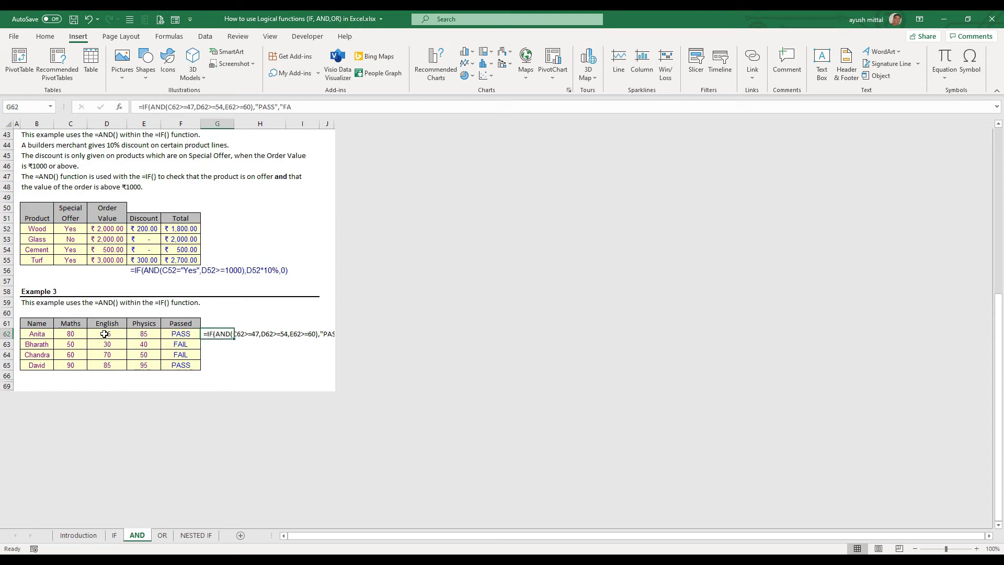
{"action": "left_click", "coordinate": [123, 337]}
{"action": "left_click", "coordinate": [142, 336]}
{"action": "left_click", "coordinate": [213, 336]}
{"action": "left_click", "coordinate": [295, 106]}
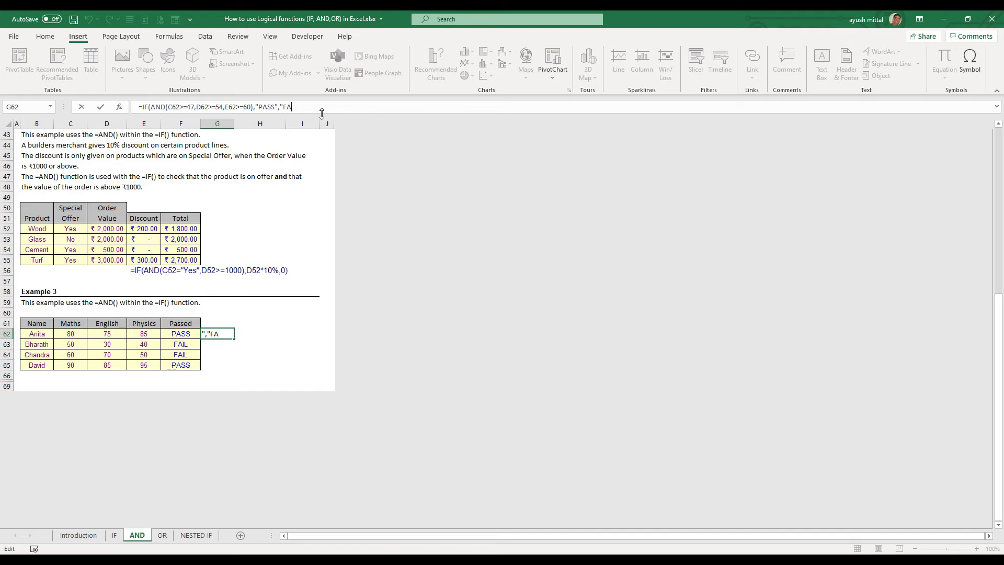
{"action": "left_click_drag", "start_coordinate": [306, 107], "coordinate": [110, 99]}
{"action": "key", "text": "Escape"}
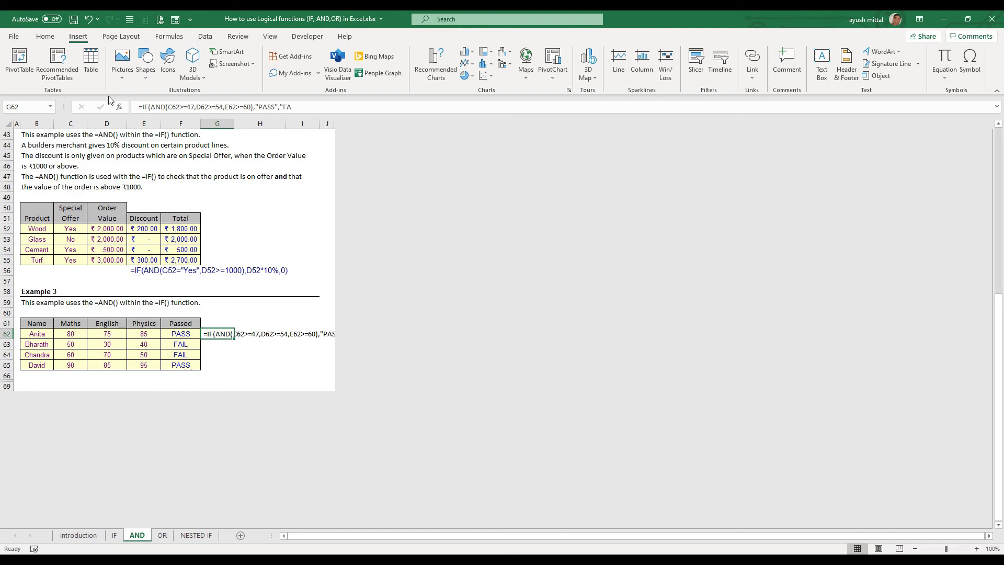
Widen column J to fit the formula text from G62, and complete that text so it ends with "FAIL")
{"action": "left_click", "coordinate": [236, 373]}
{"action": "left_click", "coordinate": [209, 340]}
{"action": "left_click_drag", "start_coordinate": [335, 128], "coordinate": [374, 128]}
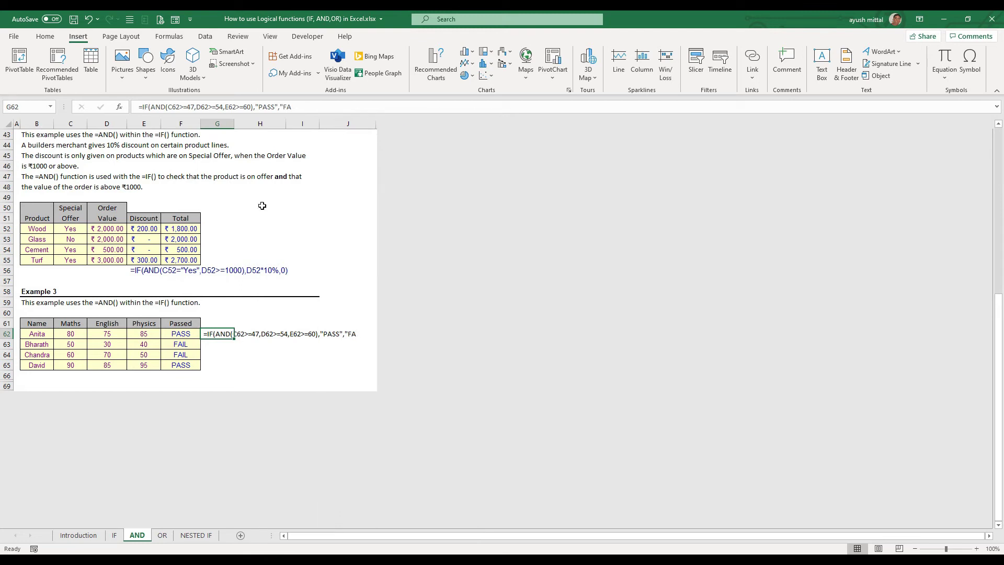
{"action": "left_click", "coordinate": [311, 109]}
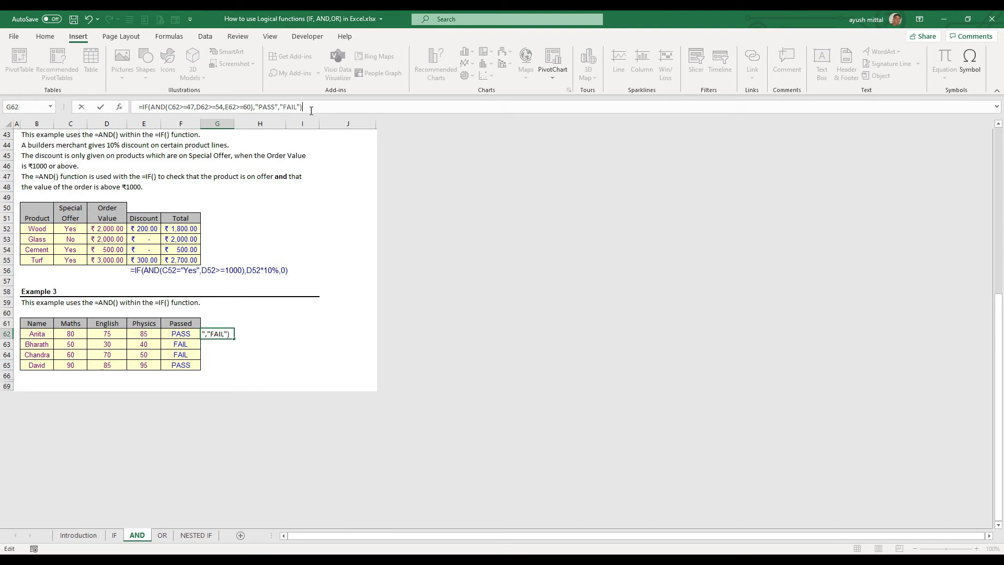
{"action": "key", "text": "Return"}
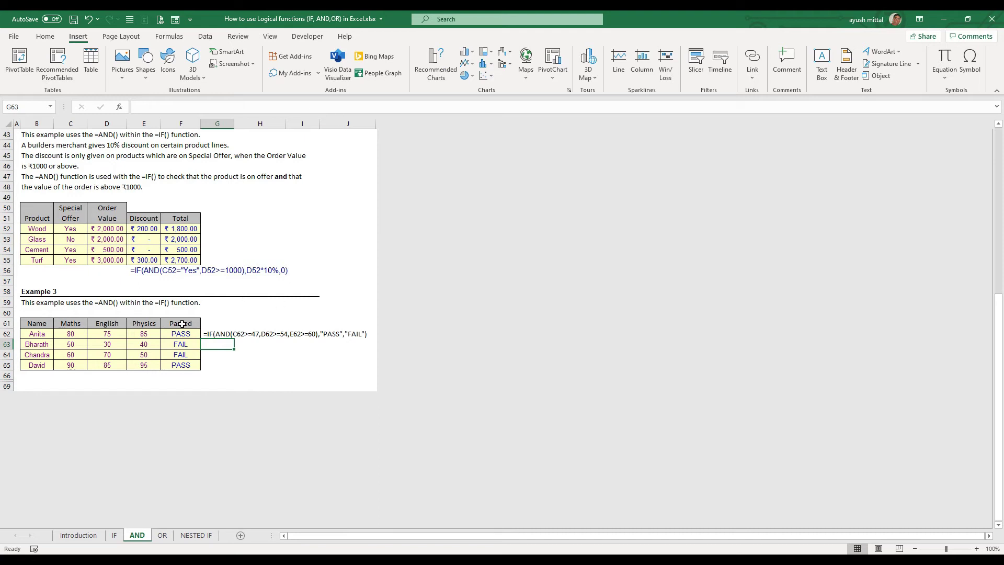
Check the Maths, English and Physics marks in row 62 against the Passed formula in F62
{"action": "left_click", "coordinate": [72, 335]}
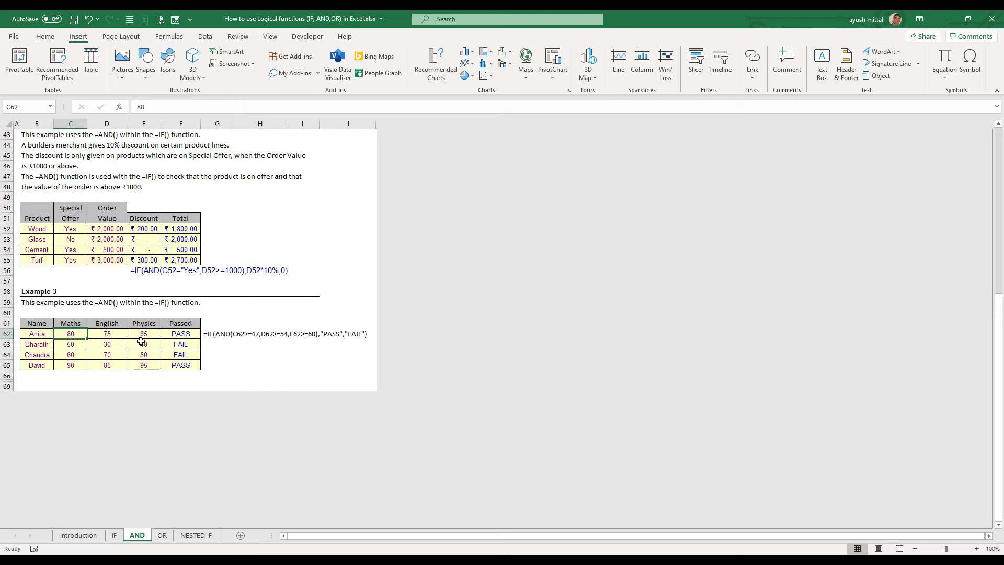
{"action": "left_click", "coordinate": [93, 335]}
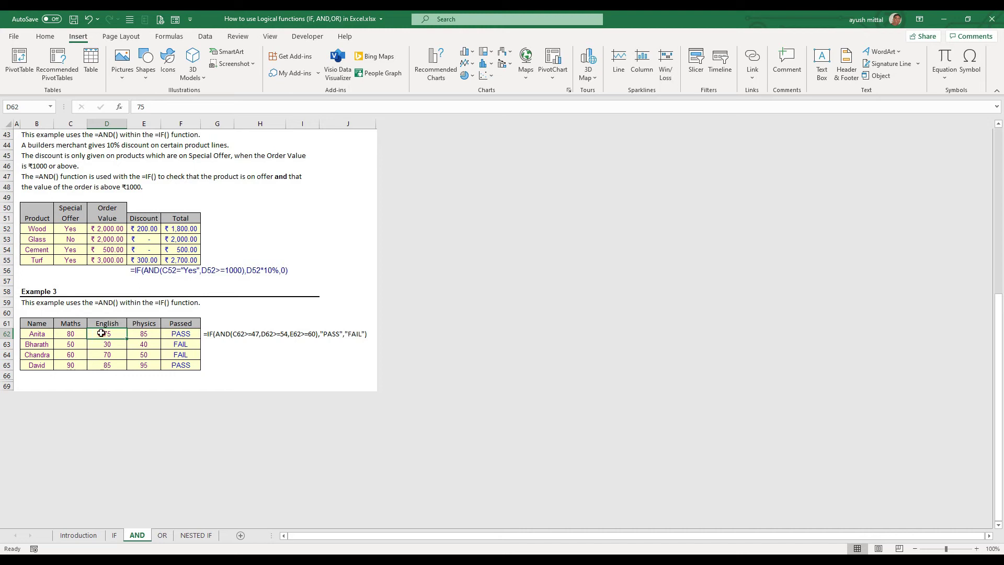
{"action": "left_click", "coordinate": [152, 335]}
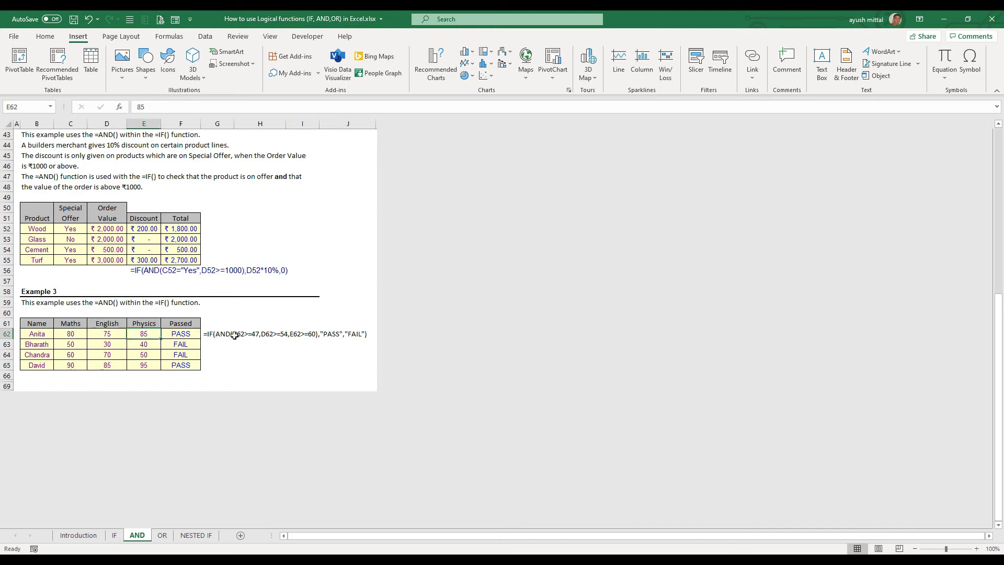
{"action": "left_click", "coordinate": [184, 333]}
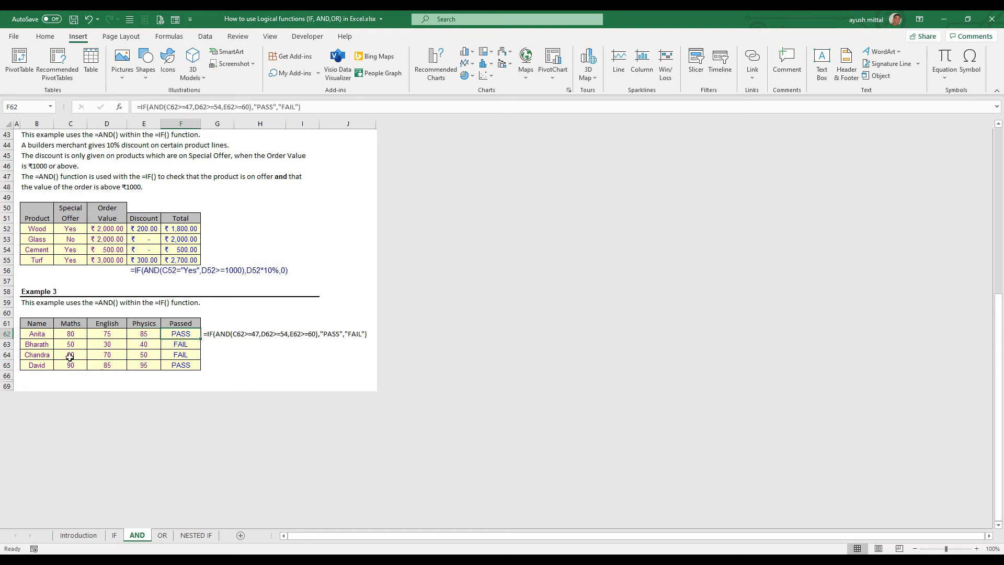
Check the three subject marks in row 63 against the conditions of the Passed formula in F63
{"action": "left_click", "coordinate": [45, 348]}
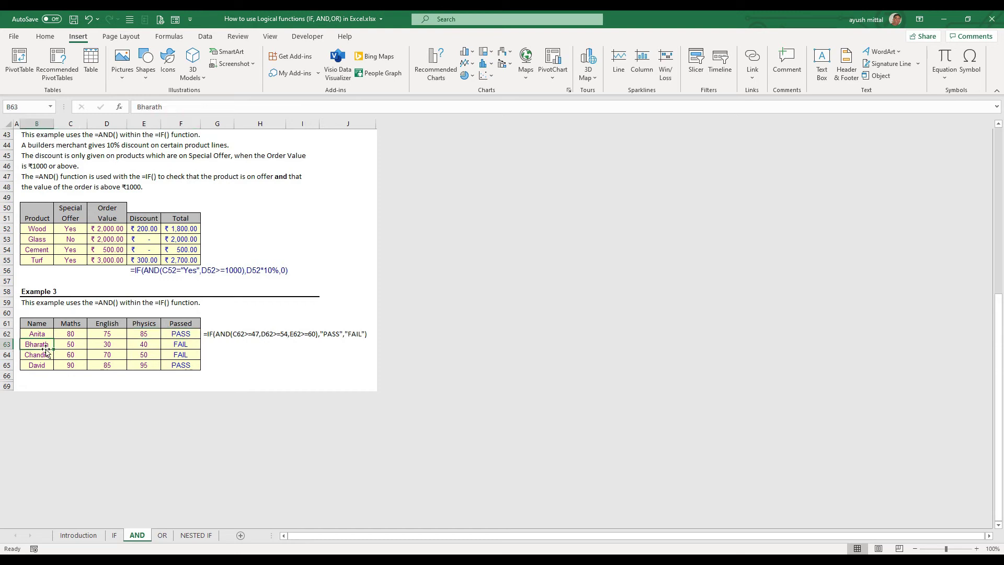
{"action": "left_click", "coordinate": [77, 348]}
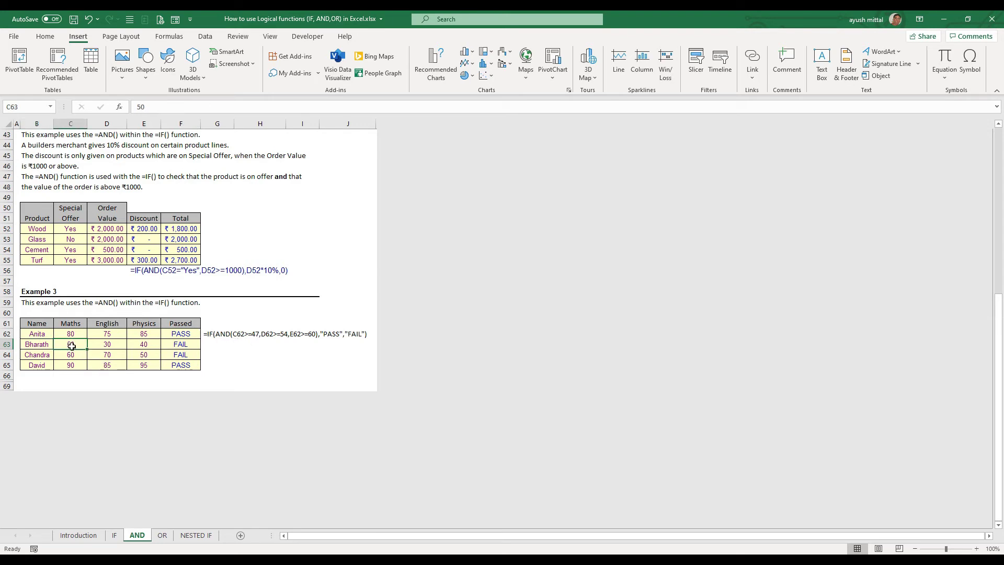
{"action": "left_click", "coordinate": [103, 348]}
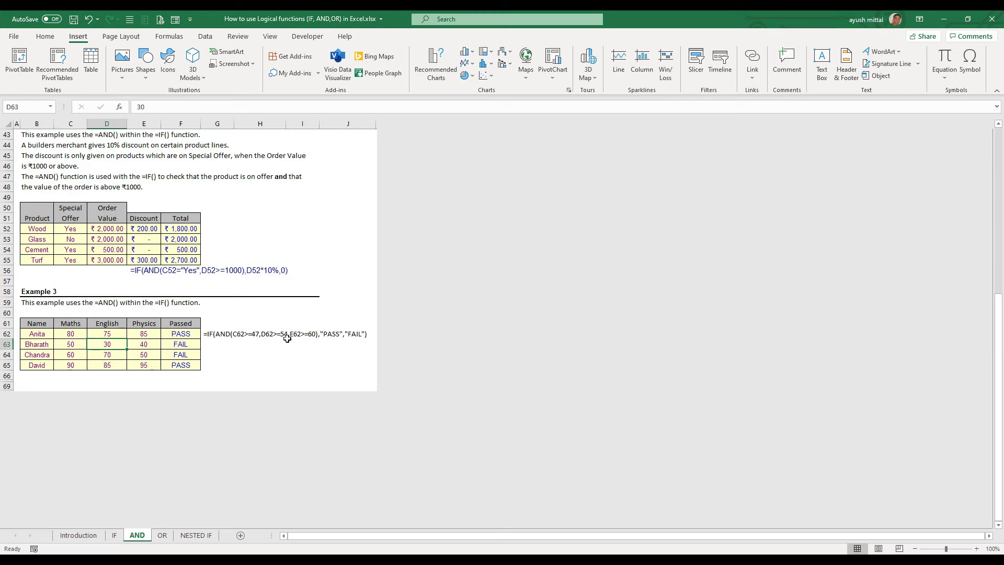
{"action": "left_click", "coordinate": [142, 344]}
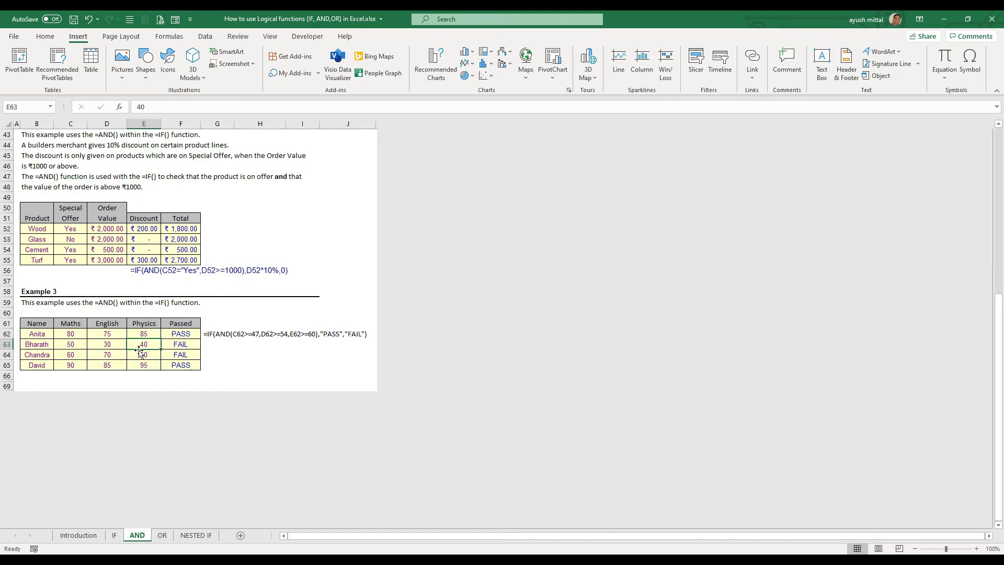
{"action": "left_click", "coordinate": [178, 345]}
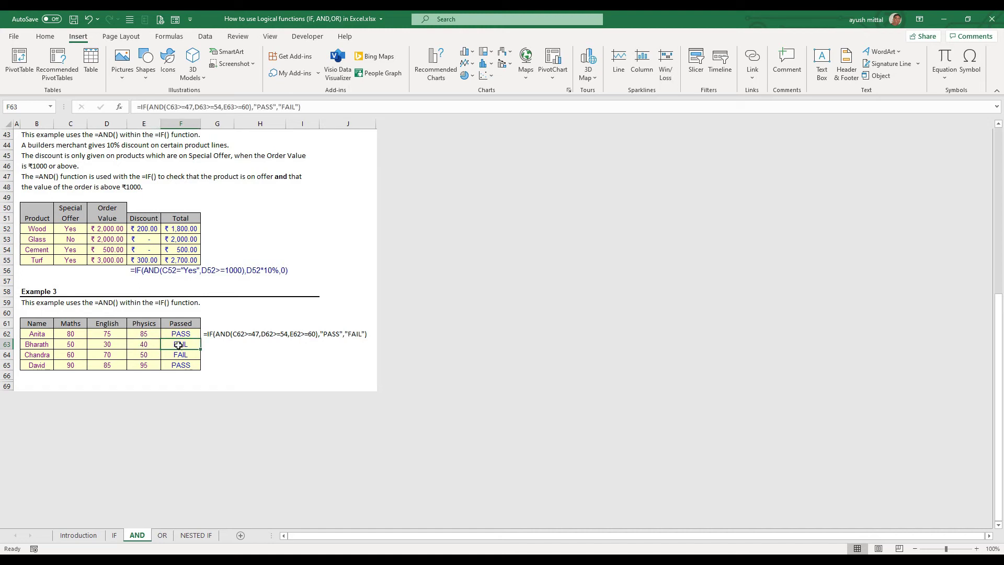
Examine the subject marks in rows 64 and 65 together with their Passed formulas in F64 and F65
{"action": "left_click", "coordinate": [69, 353]}
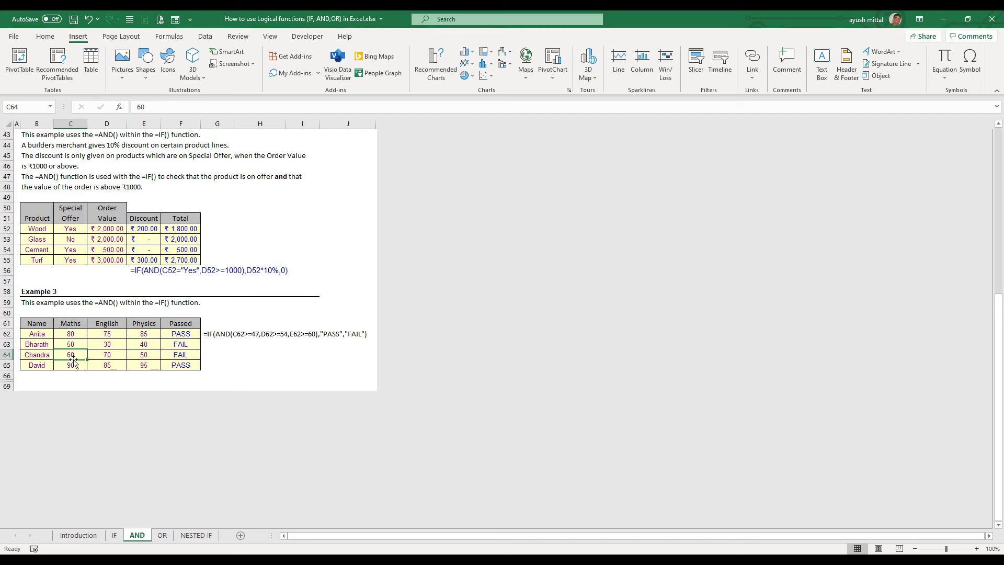
{"action": "left_click", "coordinate": [109, 356]}
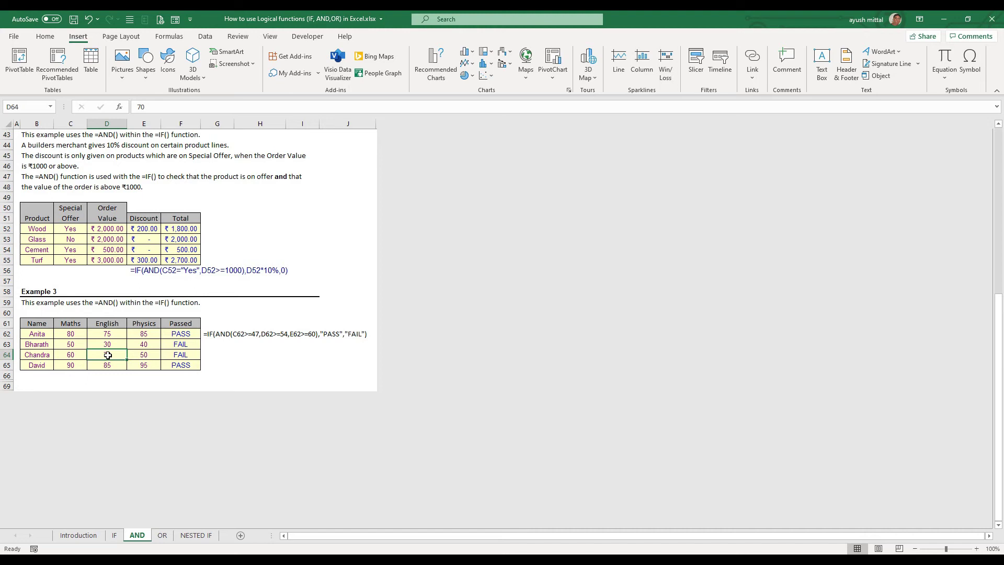
{"action": "left_click", "coordinate": [154, 355]}
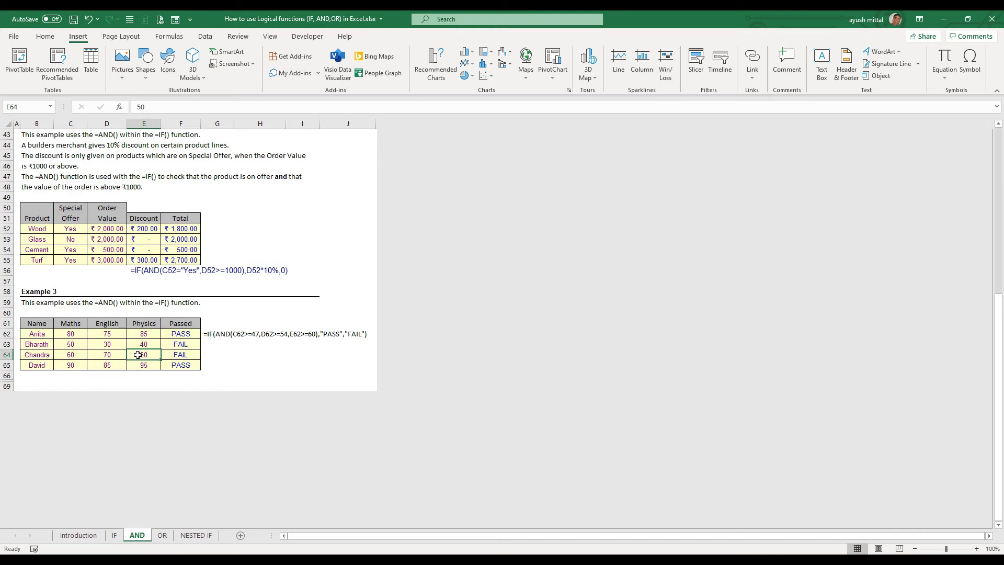
{"action": "left_click", "coordinate": [172, 356]}
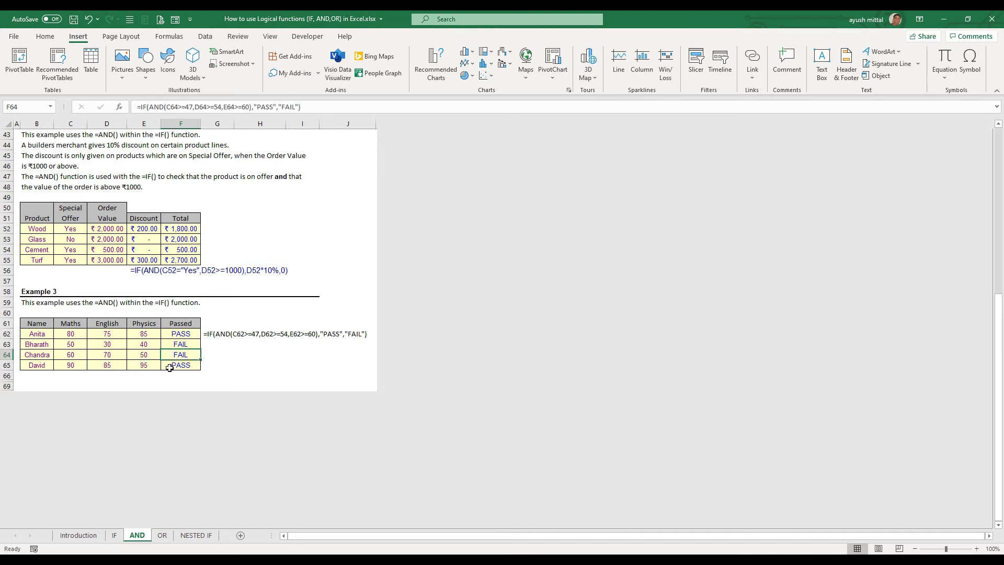
{"action": "left_click", "coordinate": [47, 365]}
{"action": "left_click_drag", "start_coordinate": [69, 364], "coordinate": [130, 364]}
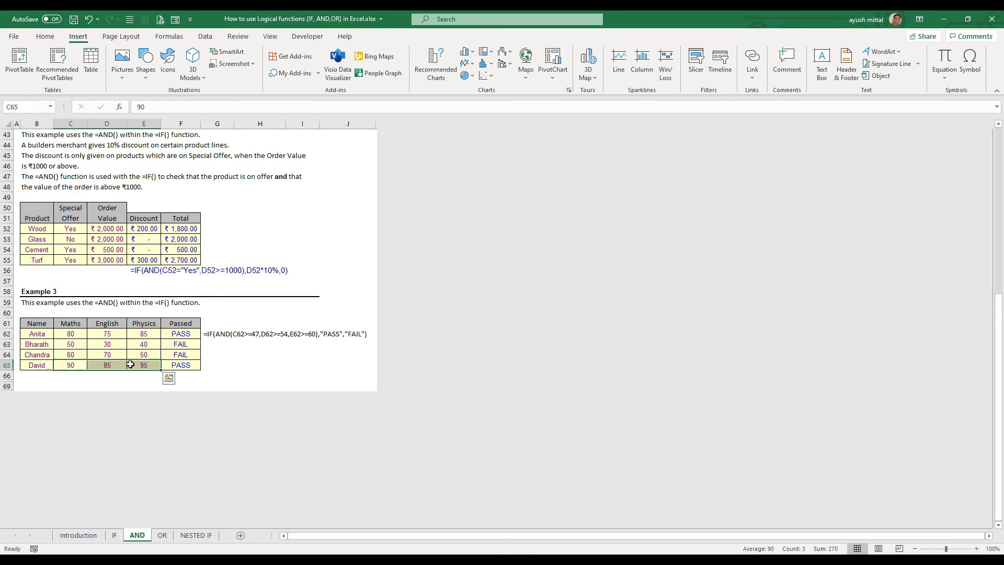
{"action": "left_click", "coordinate": [180, 365]}
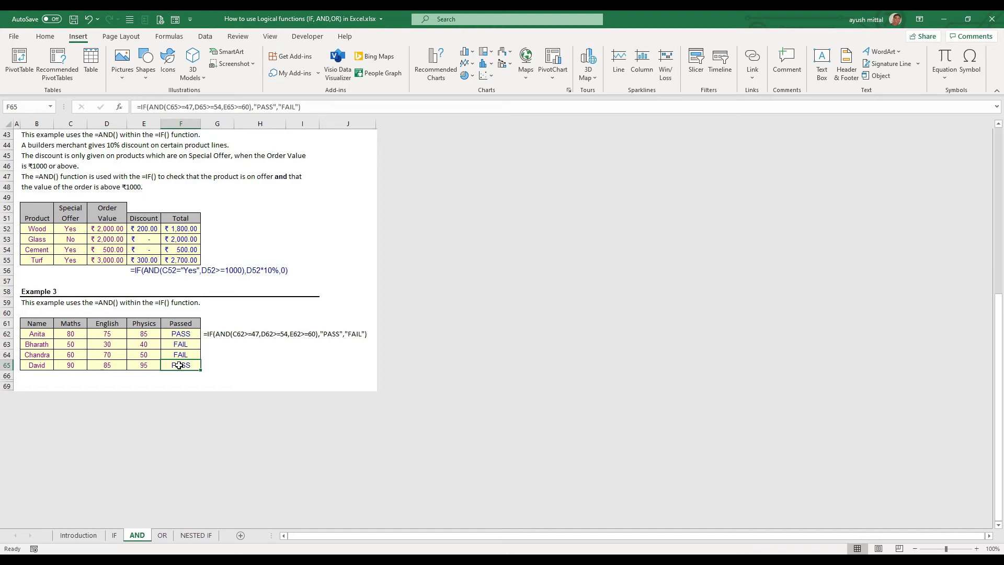
Switch to the OR sheet and read the function's description in row 4 and its syntax in B9
{"action": "scroll", "coordinate": [104, 356], "scroll_direction": "up", "scroll_amount": 14}
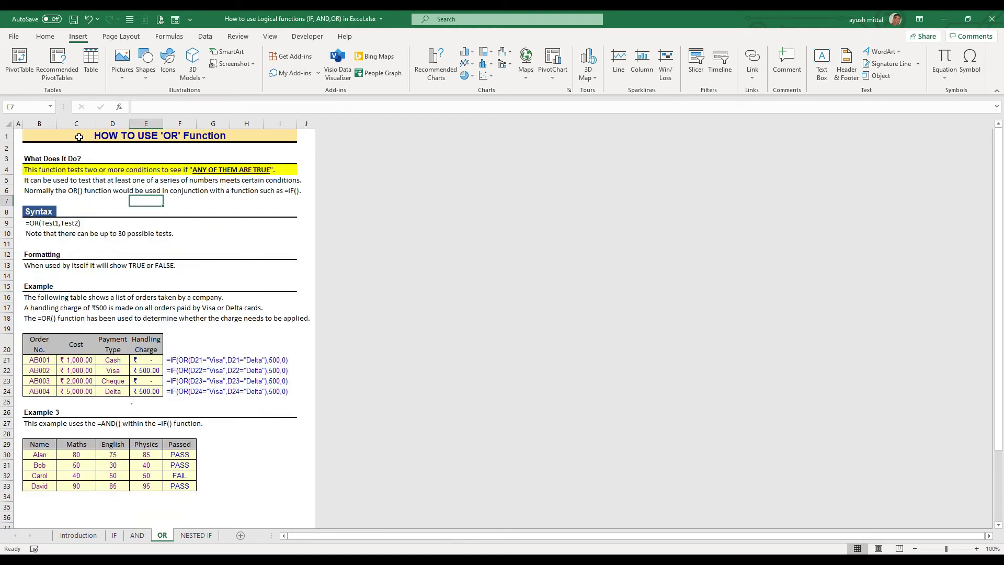
{"action": "left_click", "coordinate": [61, 167]}
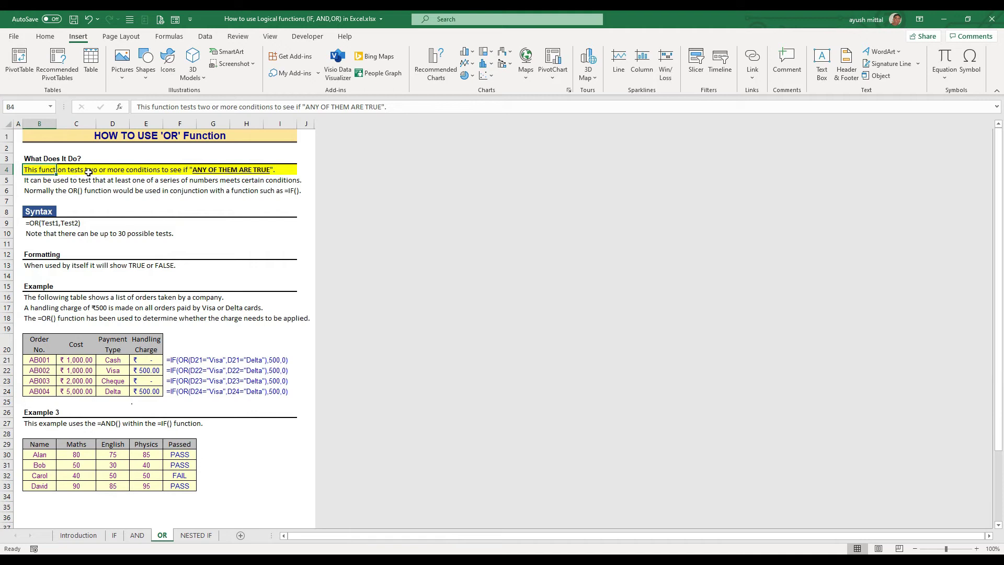
{"action": "left_click", "coordinate": [114, 171]}
{"action": "left_click", "coordinate": [170, 172]}
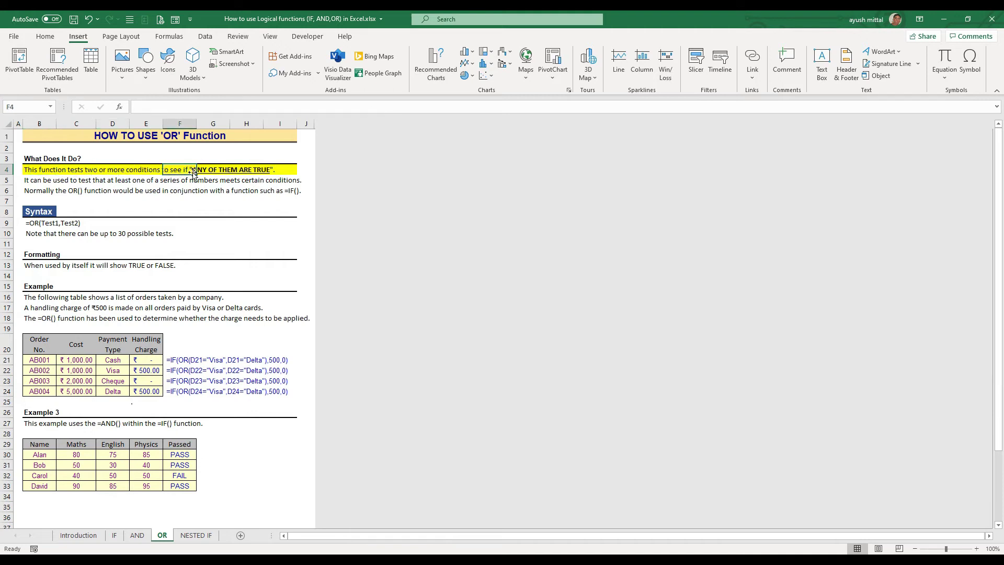
{"action": "left_click", "coordinate": [209, 170]}
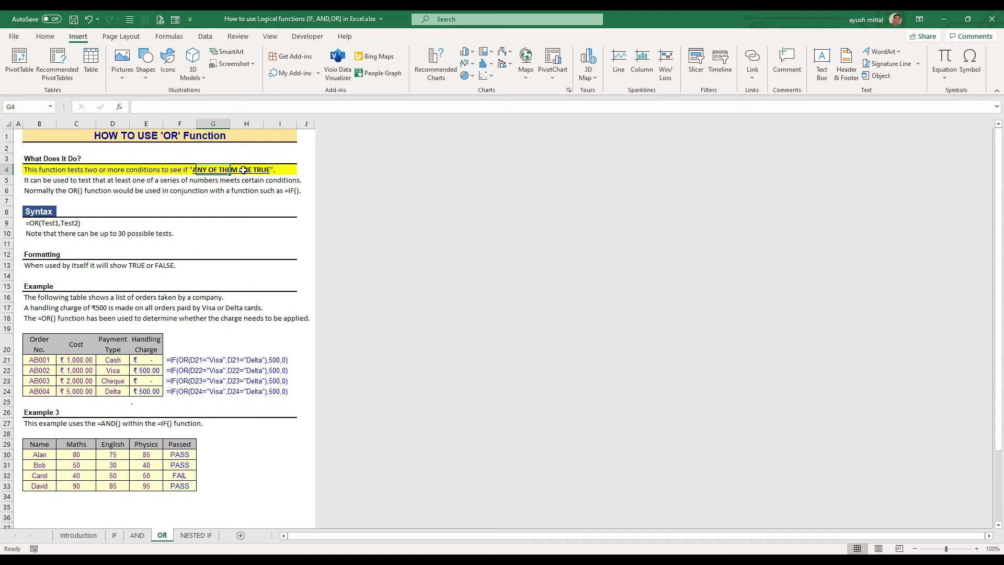
{"action": "left_click", "coordinate": [30, 224]}
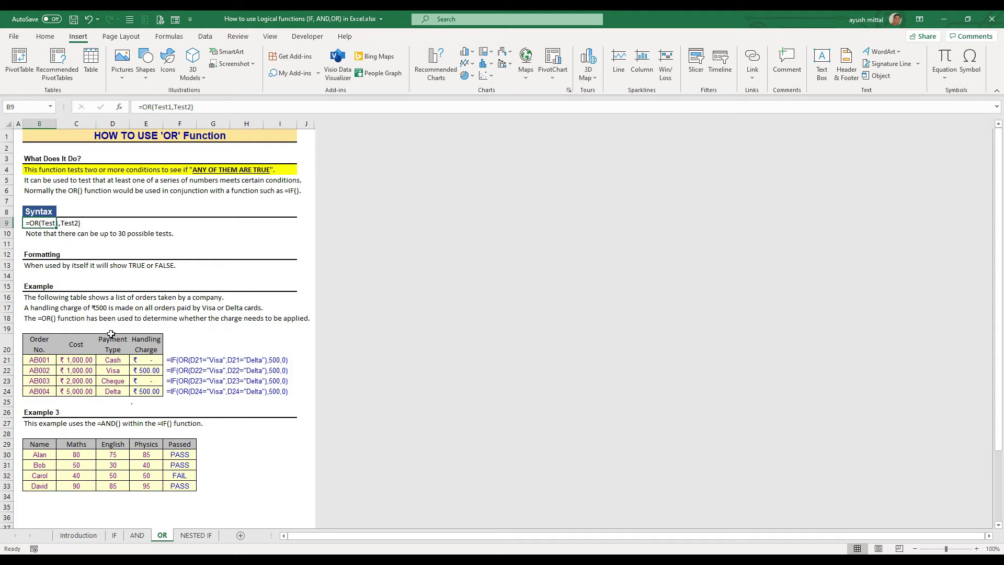
Read the rule in row 17 about the ₹500 handling charge on orders paid by Visa or Delta cards
{"action": "left_click", "coordinate": [34, 305]}
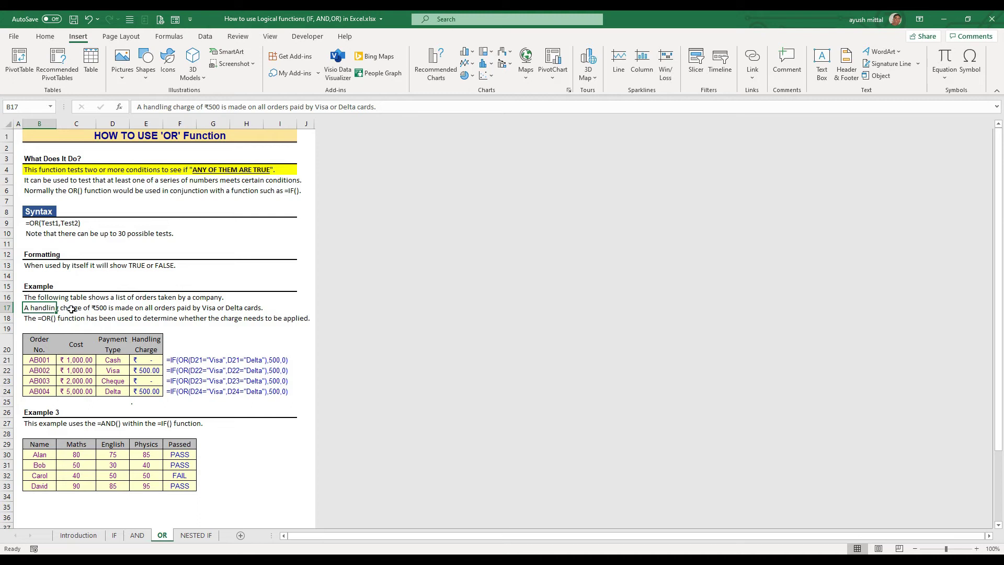
{"action": "left_click", "coordinate": [152, 311]}
{"action": "left_click", "coordinate": [173, 309]}
{"action": "left_click", "coordinate": [210, 310]}
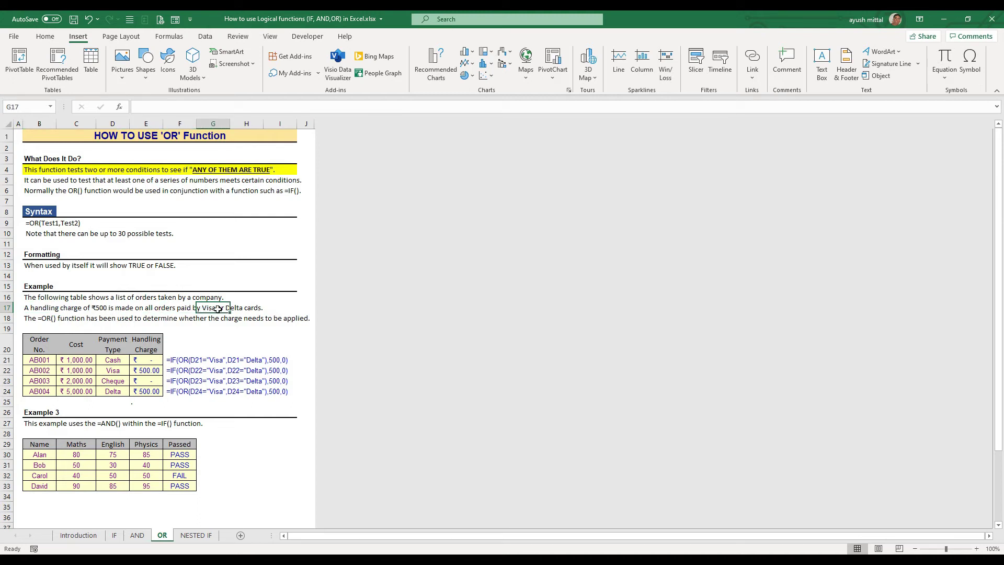
{"action": "left_click", "coordinate": [252, 312]}
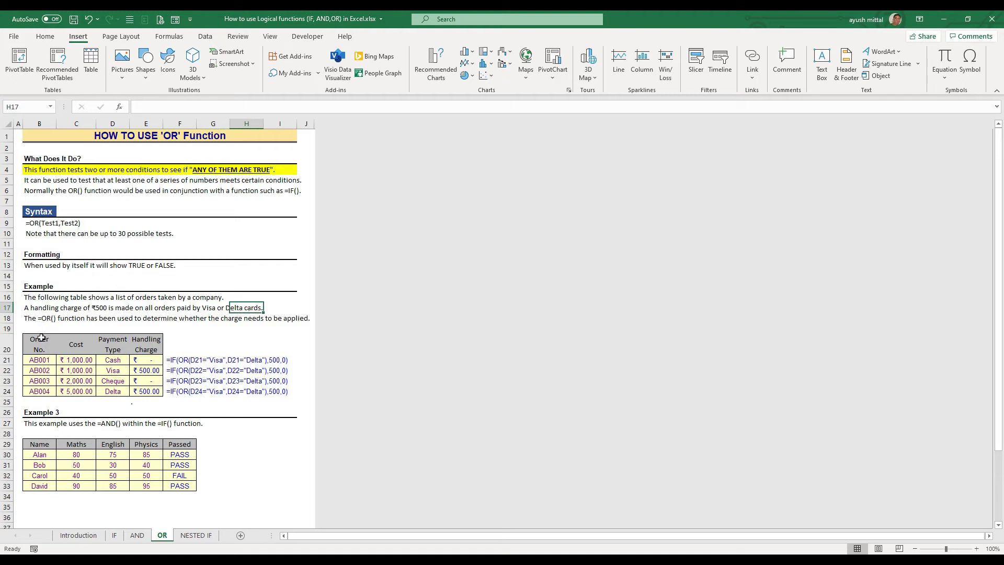
Review the order number, cost and payment type columns of the orders table in rows 21 to 24
{"action": "left_click_drag", "start_coordinate": [48, 362], "coordinate": [41, 391]}
{"action": "left_click_drag", "start_coordinate": [66, 359], "coordinate": [105, 393]}
{"action": "left_click", "coordinate": [102, 364]}
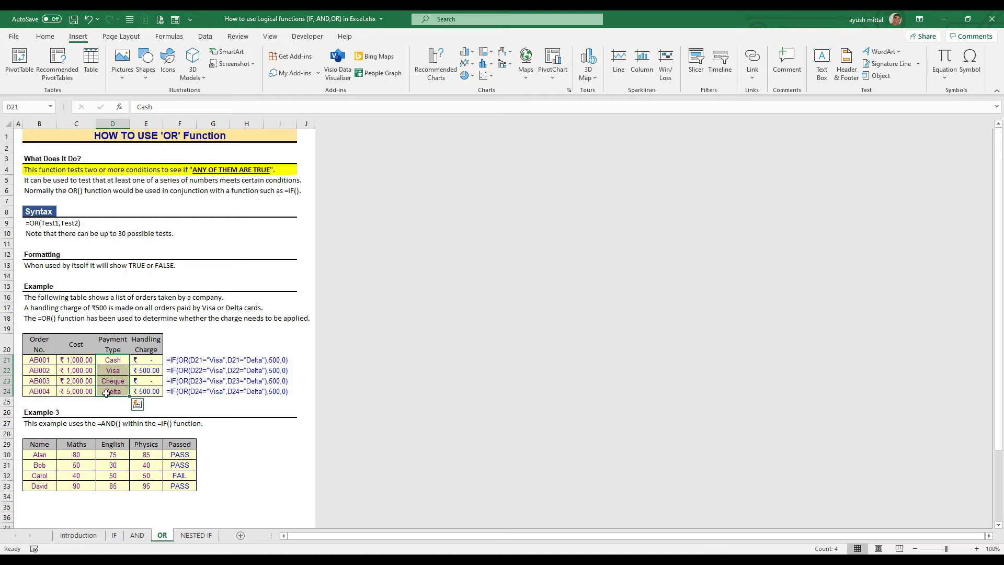
Compare the cost and payment type in row 21 with the handling charge formula in E21
{"action": "left_click", "coordinate": [142, 364]}
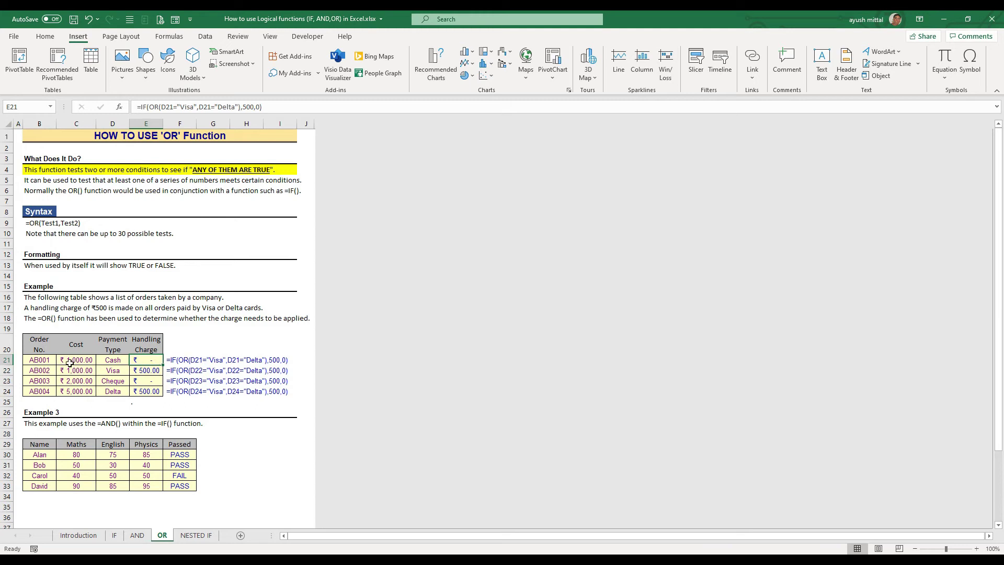
{"action": "left_click", "coordinate": [109, 363]}
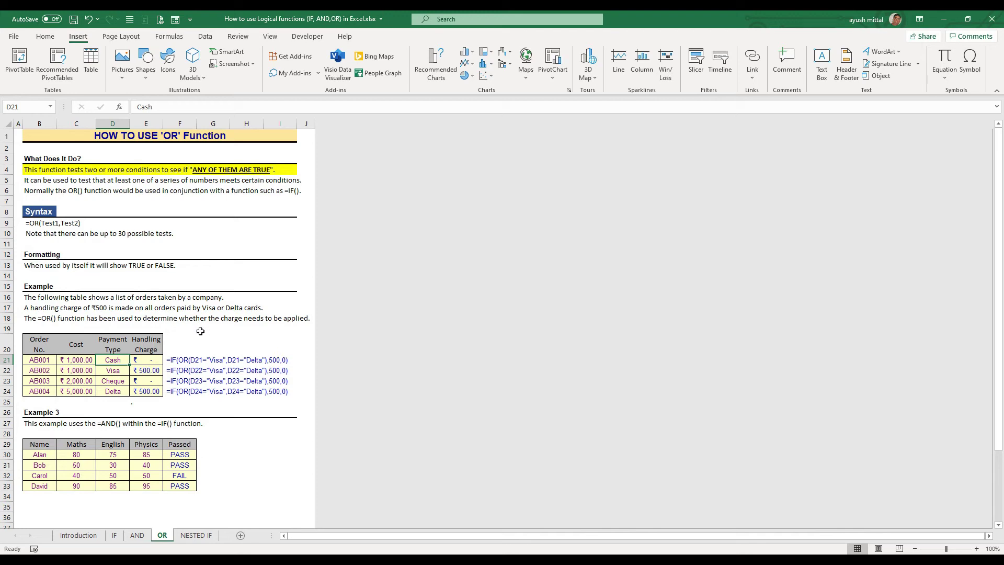
{"action": "left_click", "coordinate": [80, 361]}
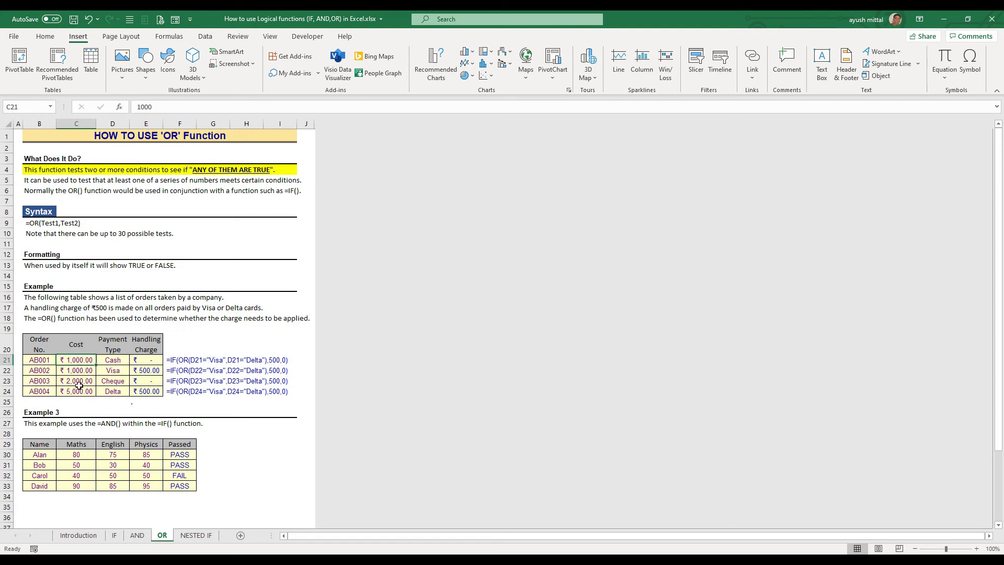
{"action": "left_click", "coordinate": [113, 362]}
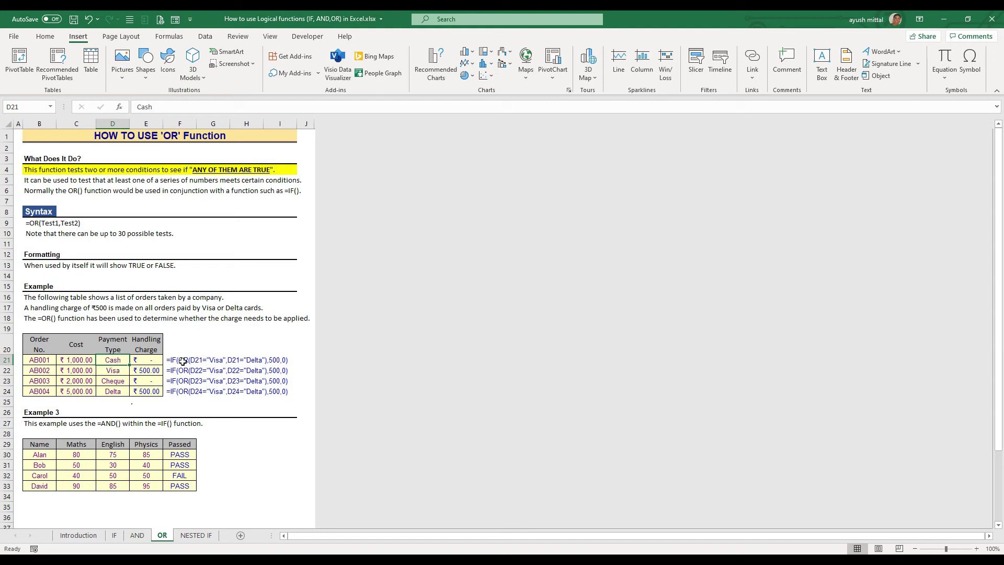
{"action": "left_click", "coordinate": [152, 359]}
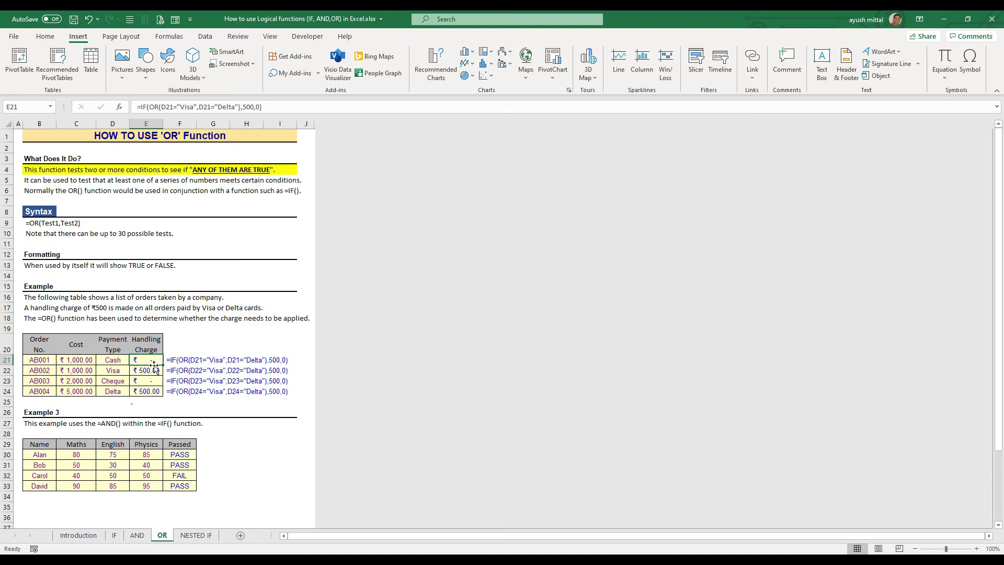
Check the Visa order in row 22 against its handling charge formula in E22
{"action": "left_click", "coordinate": [47, 372]}
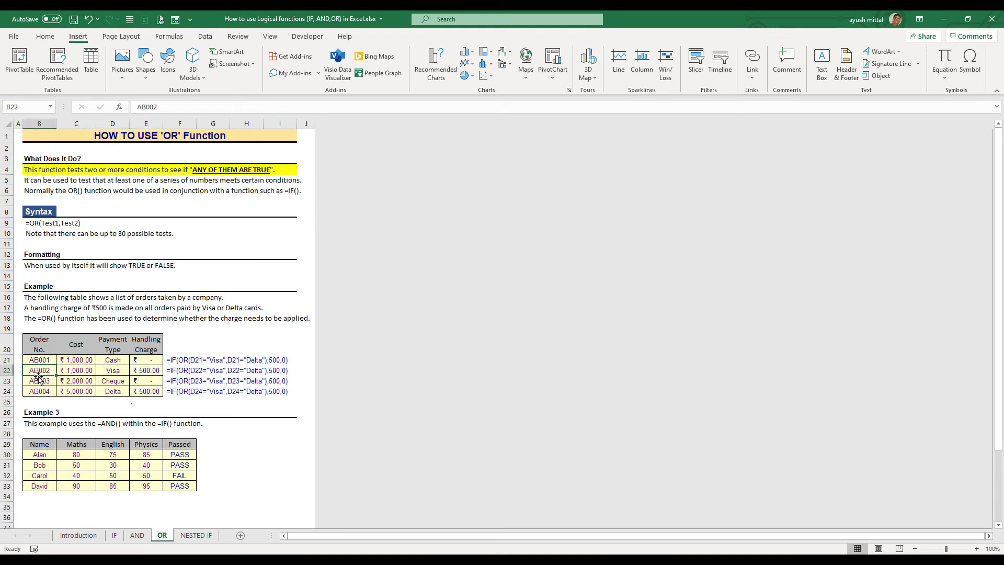
{"action": "left_click", "coordinate": [107, 371]}
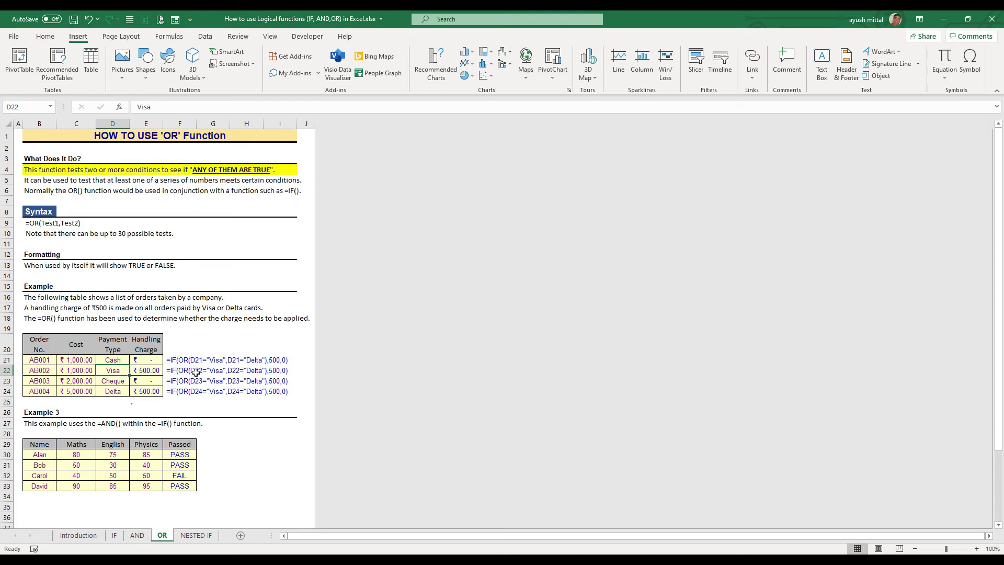
{"action": "left_click", "coordinate": [149, 369]}
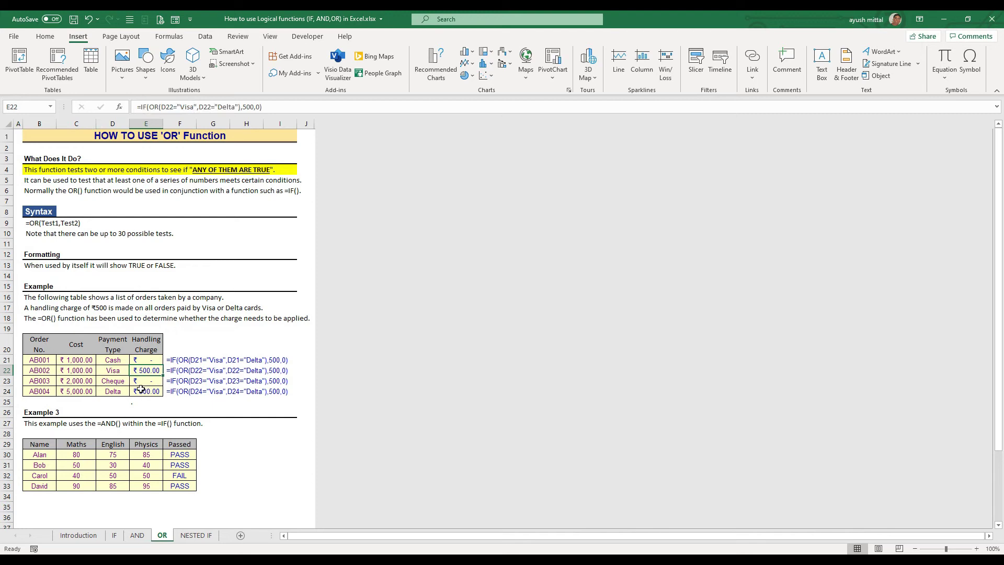
Check the Cheque order in row 23 against its handling charge formula in E23
{"action": "left_click", "coordinate": [73, 383]}
{"action": "left_click", "coordinate": [52, 383]}
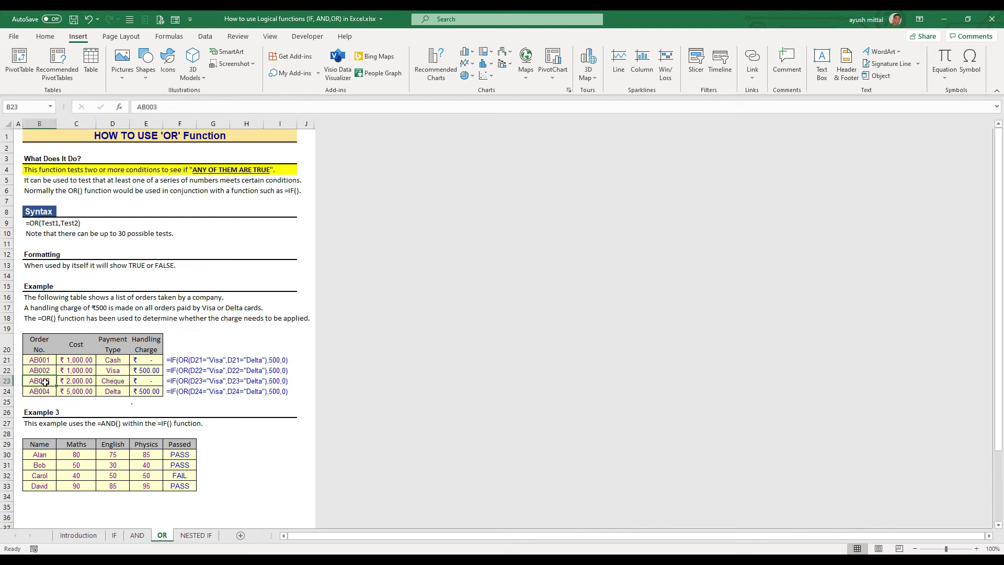
{"action": "left_click", "coordinate": [105, 382]}
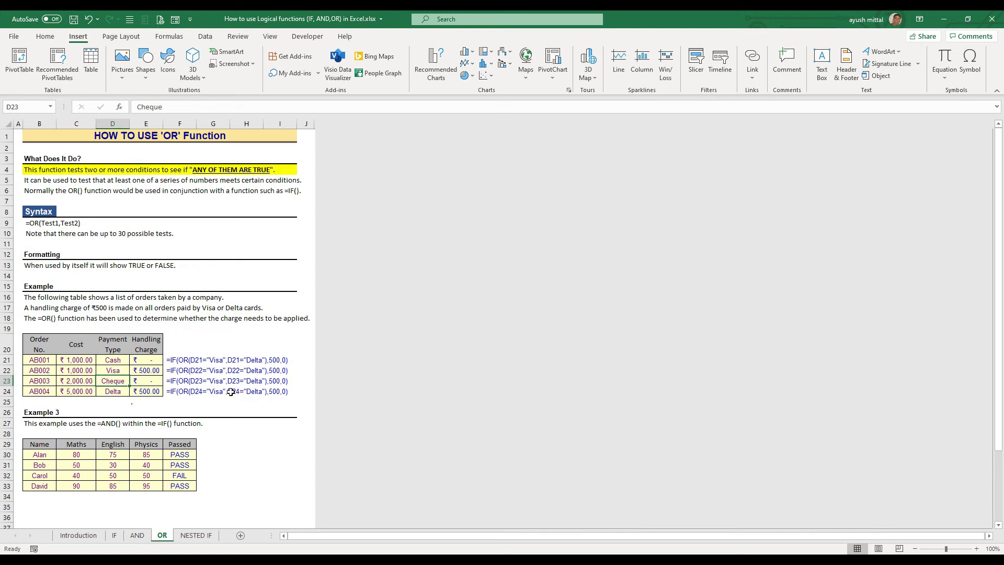
{"action": "left_click", "coordinate": [151, 385]}
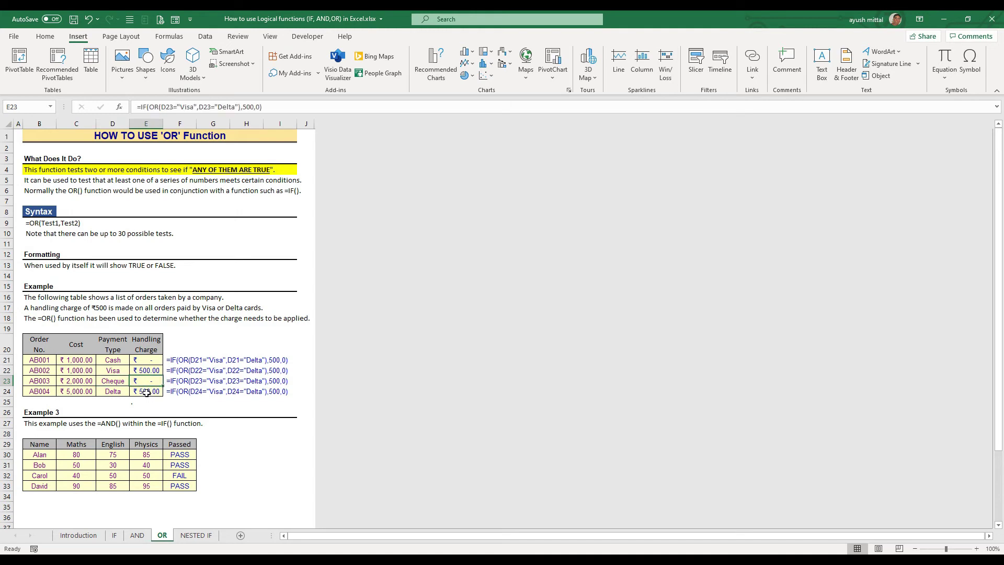
Check the Delta order in row 24 against its handling charge formula in E24
{"action": "left_click", "coordinate": [51, 392]}
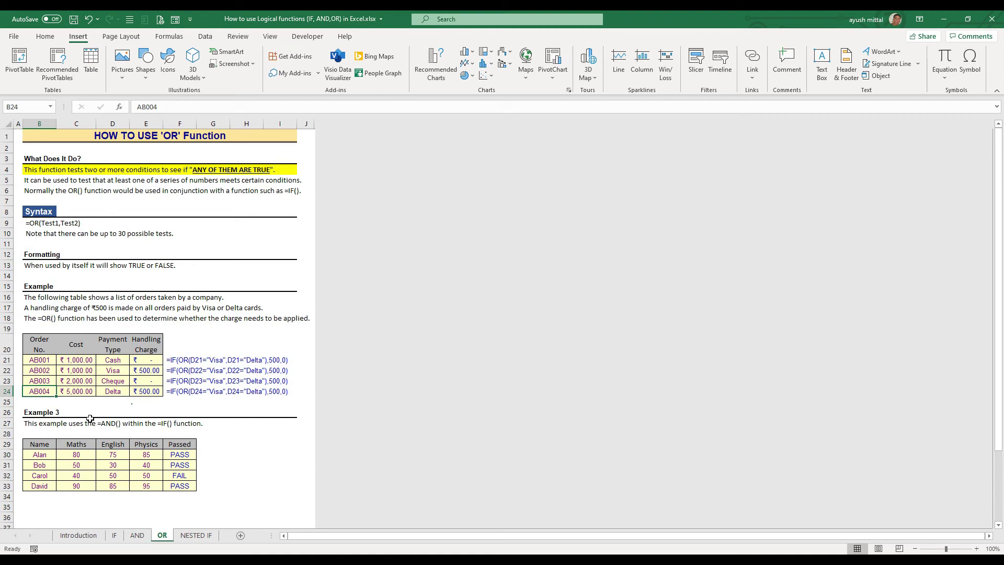
{"action": "left_click", "coordinate": [112, 396]}
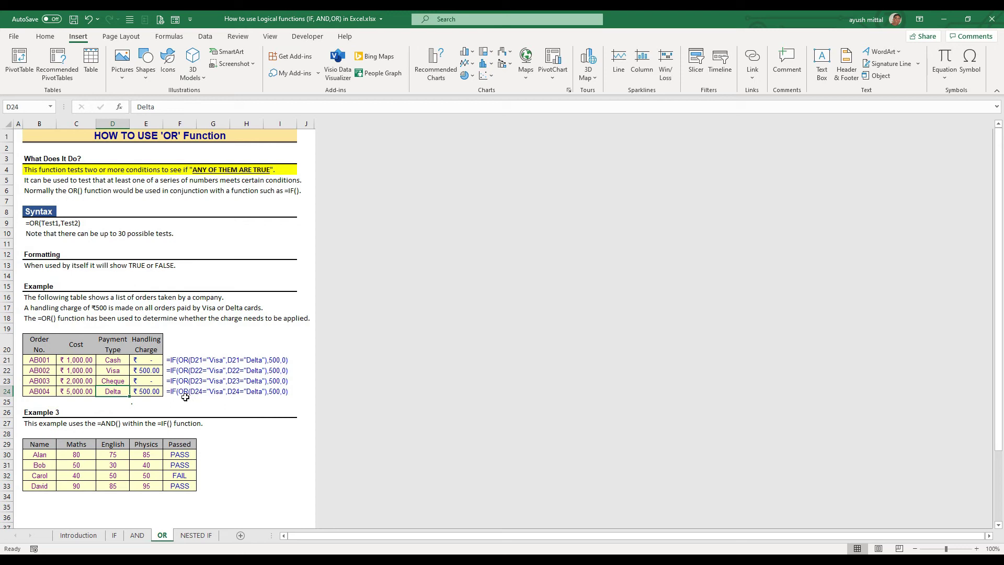
{"action": "left_click", "coordinate": [201, 397]}
{"action": "left_click", "coordinate": [240, 397]}
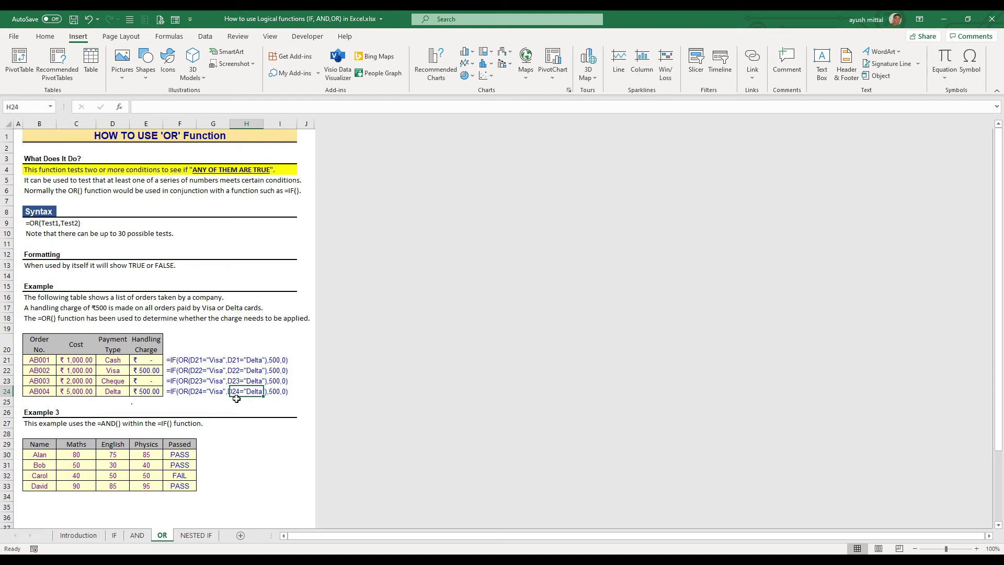
{"action": "left_click", "coordinate": [150, 392]}
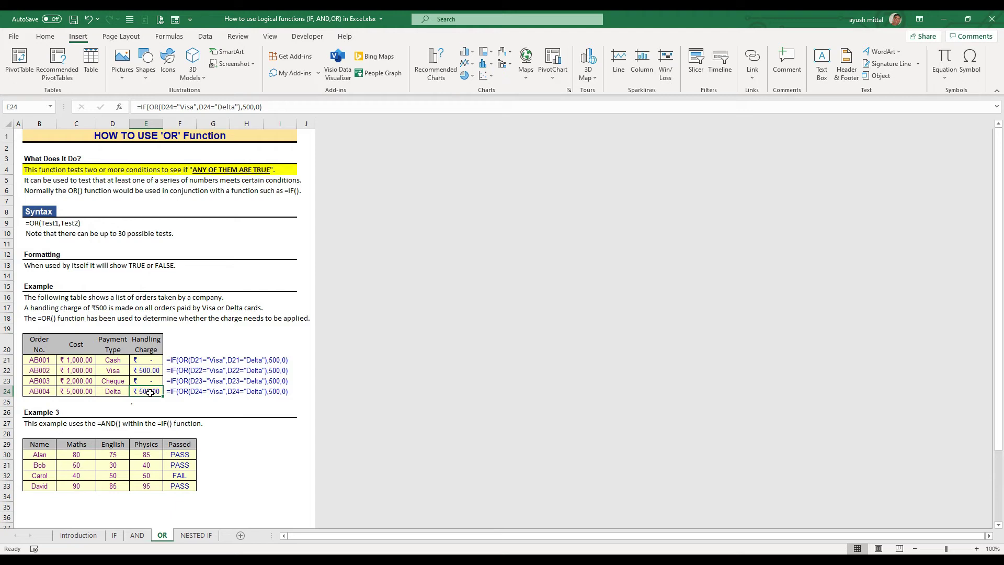
Examine the IF with OR pass/fail formulas in F30 and F32 of Example 3 against the students' subject marks
{"action": "left_click", "coordinate": [29, 454]}
{"action": "left_click", "coordinate": [182, 459]}
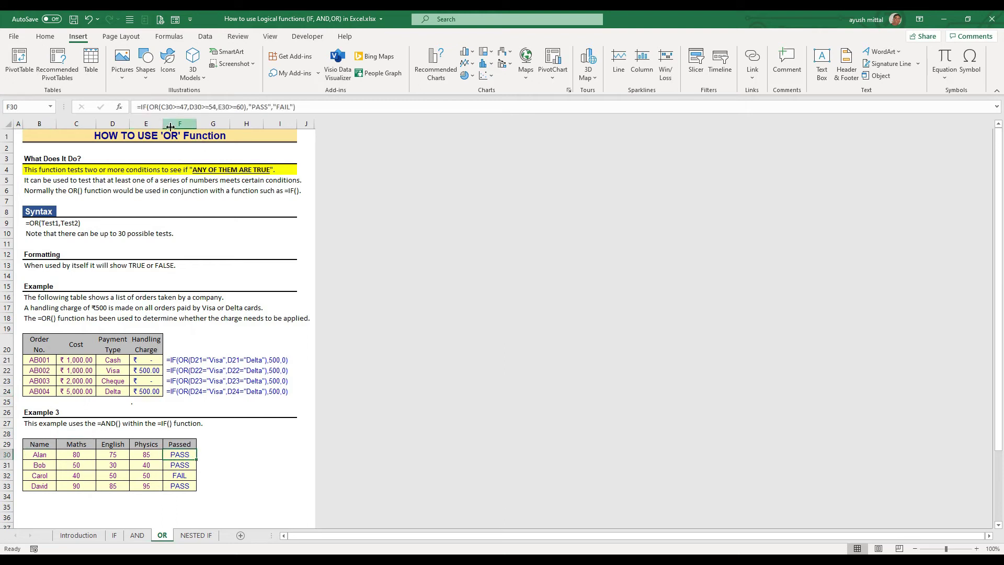
{"action": "double_click", "coordinate": [159, 107]}
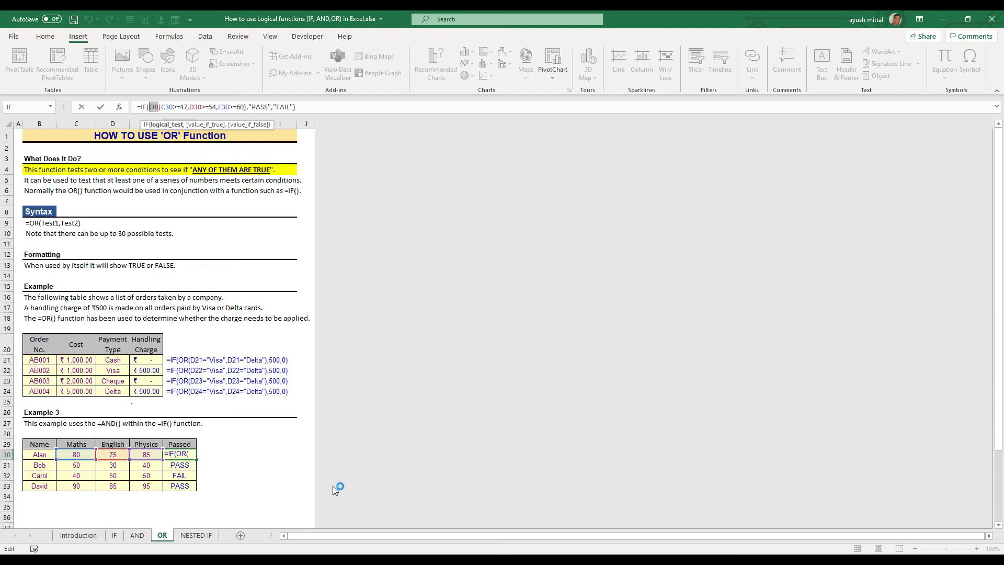
{"action": "key", "text": "Escape"}
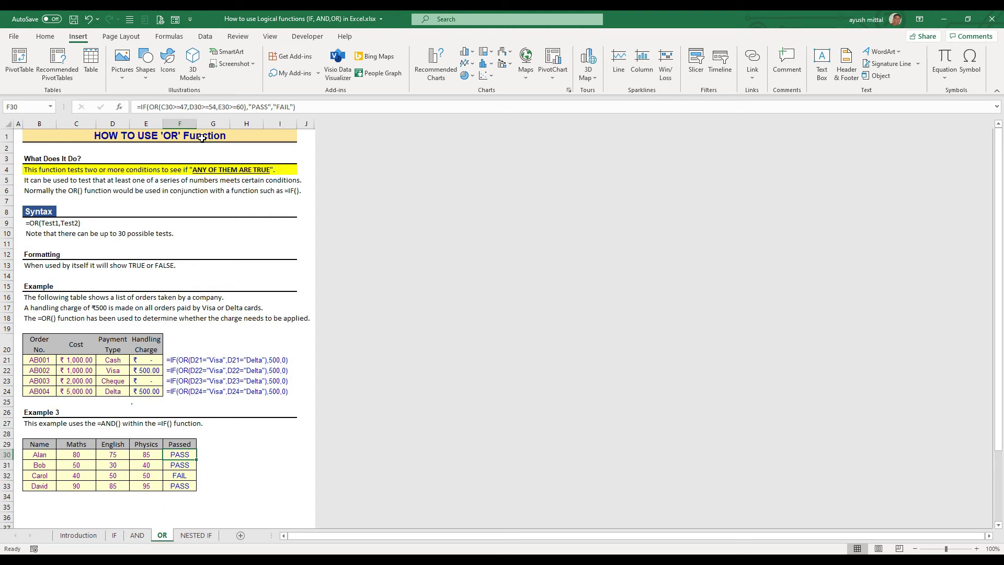
{"action": "left_click", "coordinate": [81, 477]}
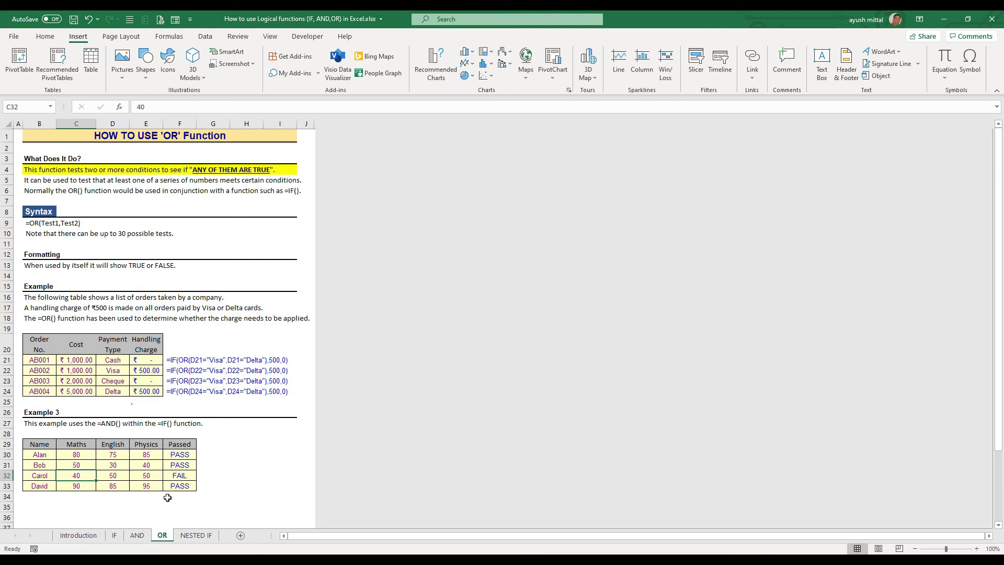
{"action": "left_click", "coordinate": [181, 476]}
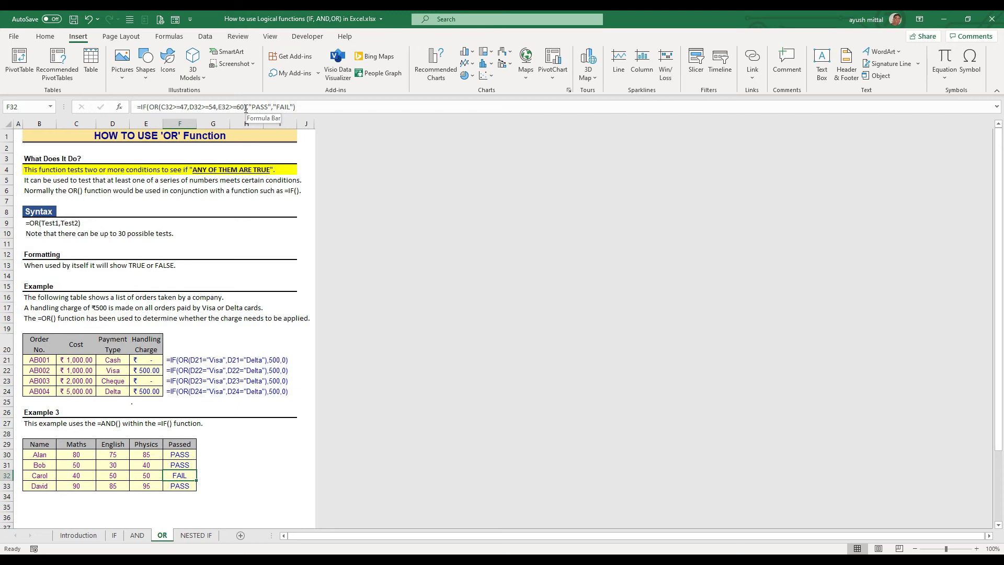
Open the NESTED IF sheet and read the function's description in row 5 and its syntax in row 8
{"action": "key", "text": "ctrl+Page_Down"}
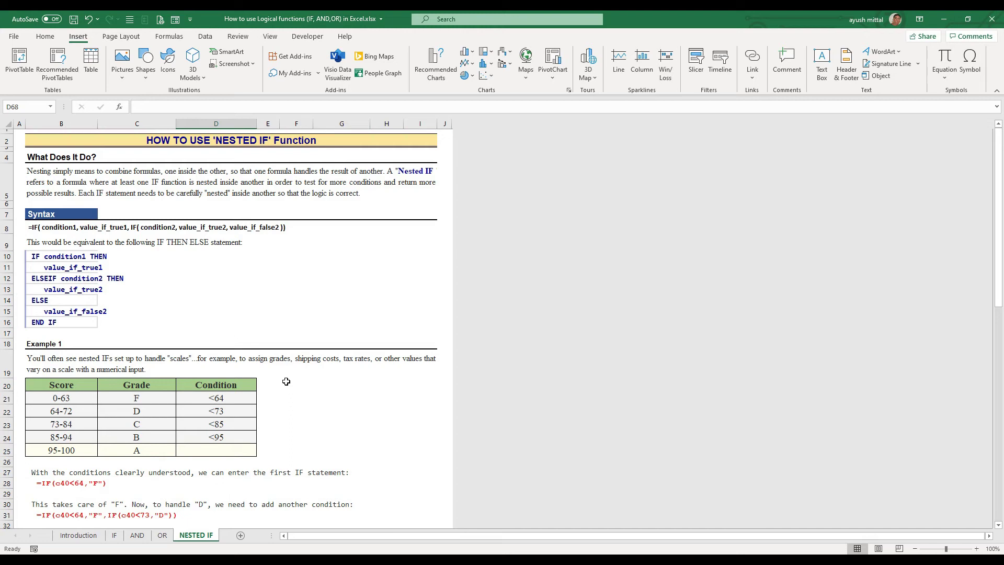
{"action": "left_click", "coordinate": [380, 170]}
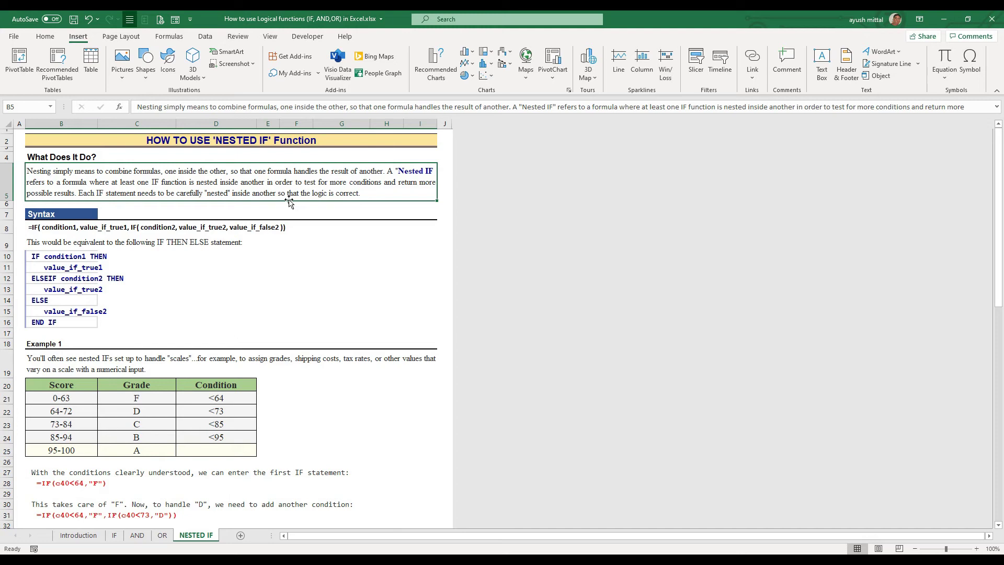
{"action": "left_click", "coordinate": [41, 230]}
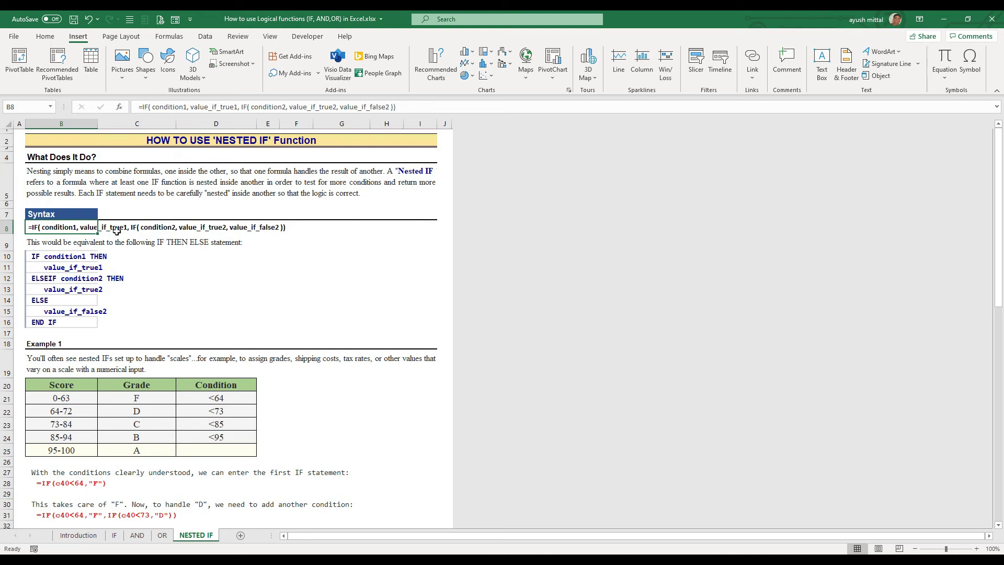
{"action": "left_click", "coordinate": [135, 232]}
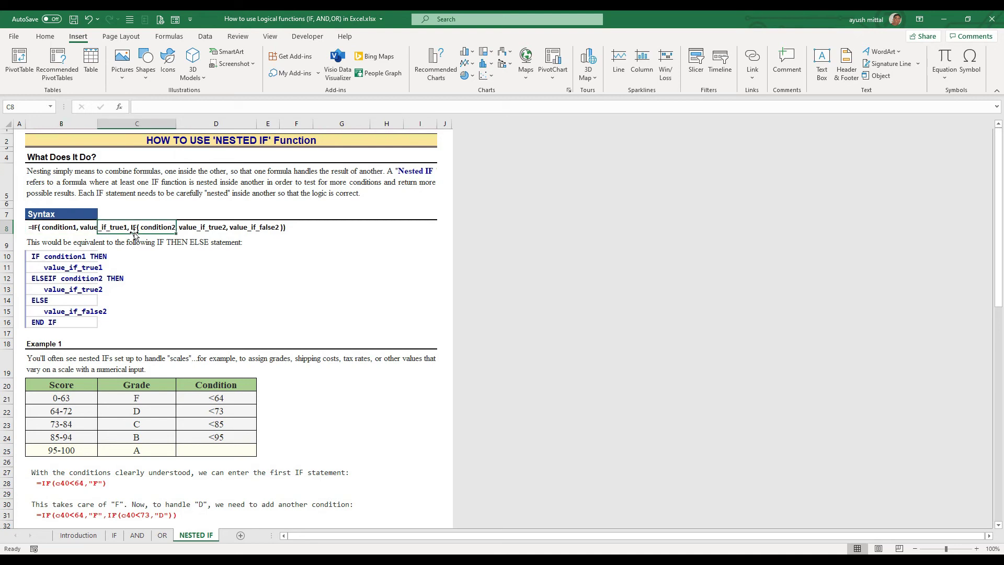
{"action": "left_click", "coordinate": [199, 231]}
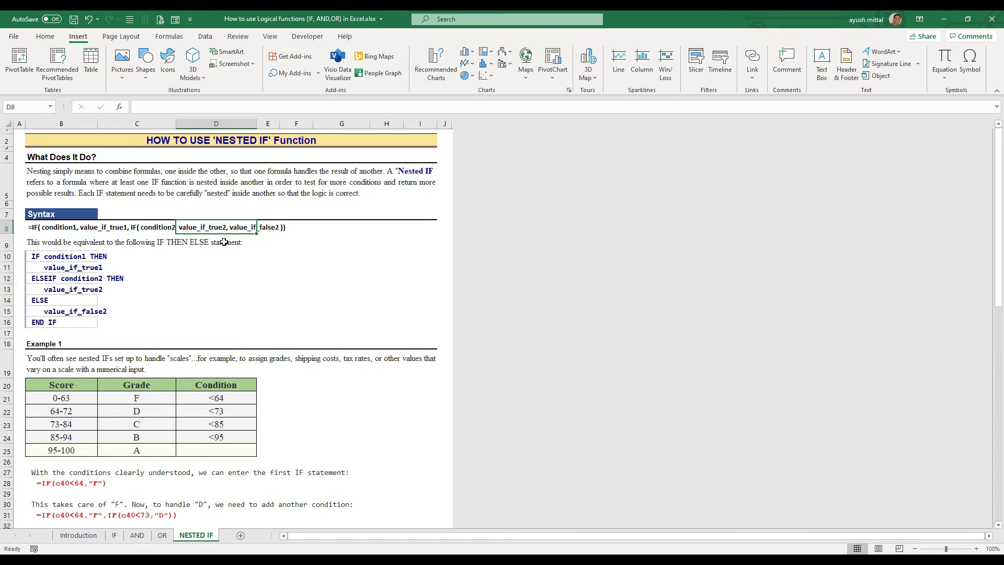
Read through the equivalent IF THEN ELSE statement line by line in rows 10 to 16
{"action": "left_click", "coordinate": [40, 258]}
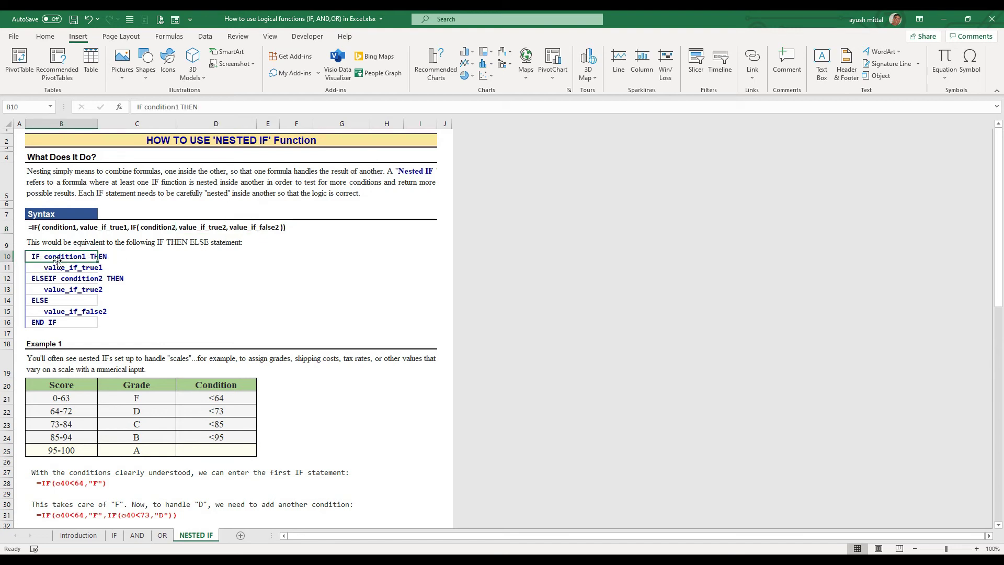
{"action": "left_click", "coordinate": [103, 257]}
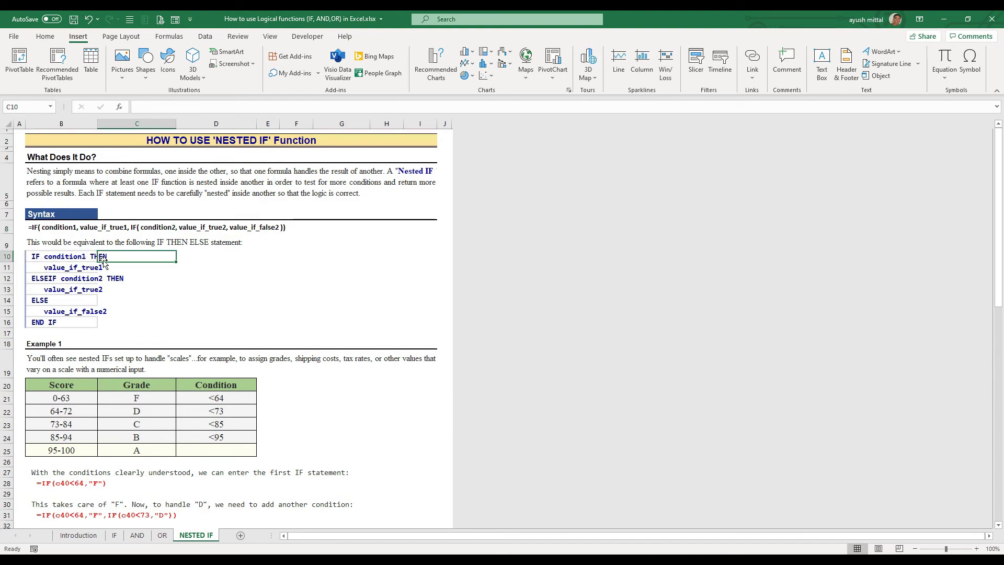
{"action": "left_click", "coordinate": [87, 256]}
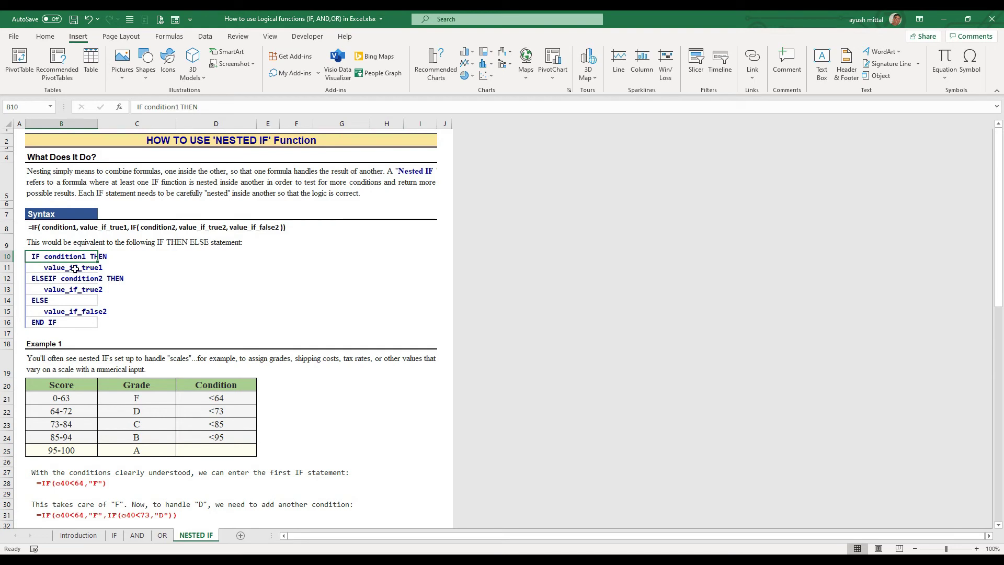
{"action": "left_click", "coordinate": [43, 280]}
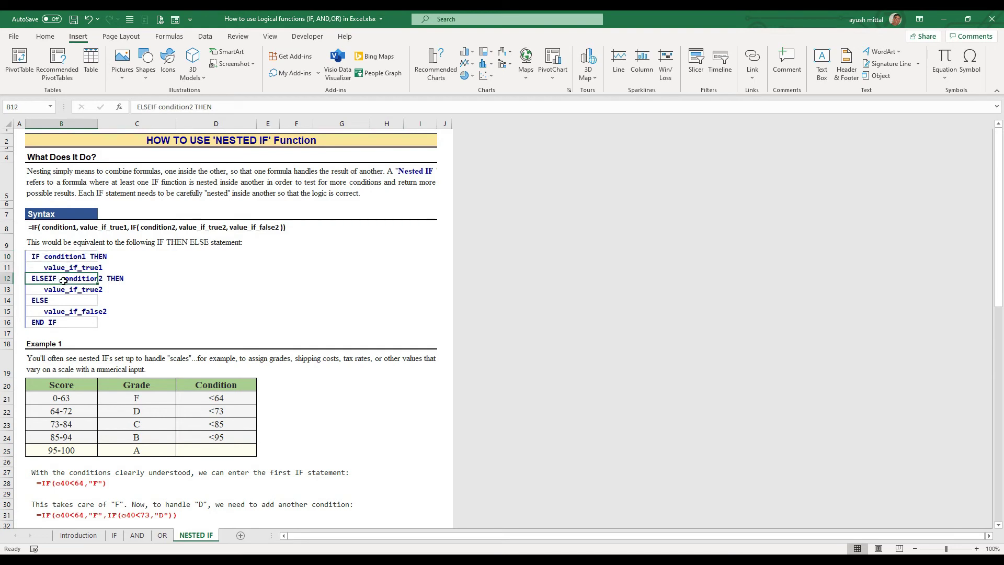
{"action": "left_click", "coordinate": [124, 281]}
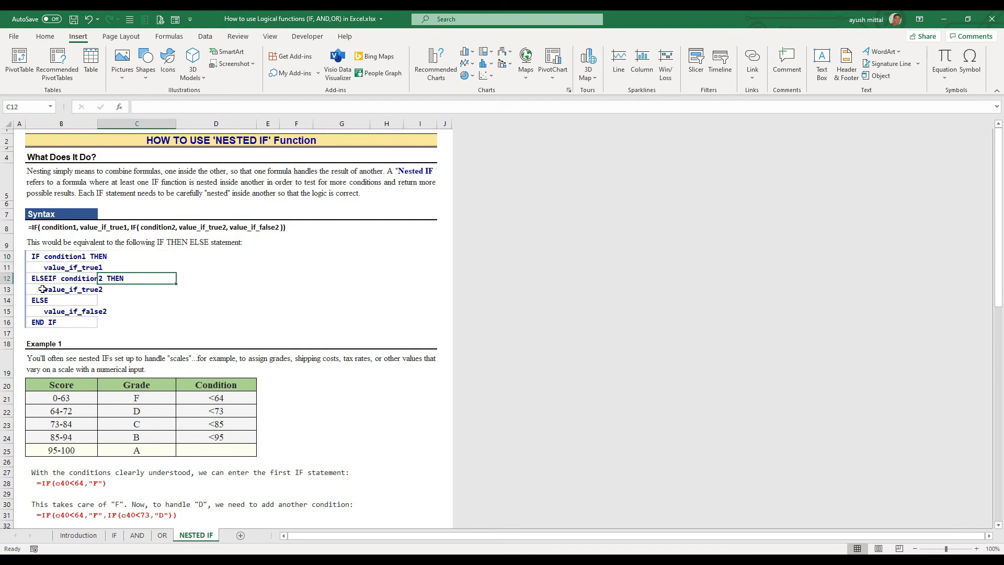
{"action": "left_click", "coordinate": [47, 288]}
{"action": "left_click", "coordinate": [63, 302]}
{"action": "left_click", "coordinate": [56, 315]}
{"action": "left_click", "coordinate": [55, 321]}
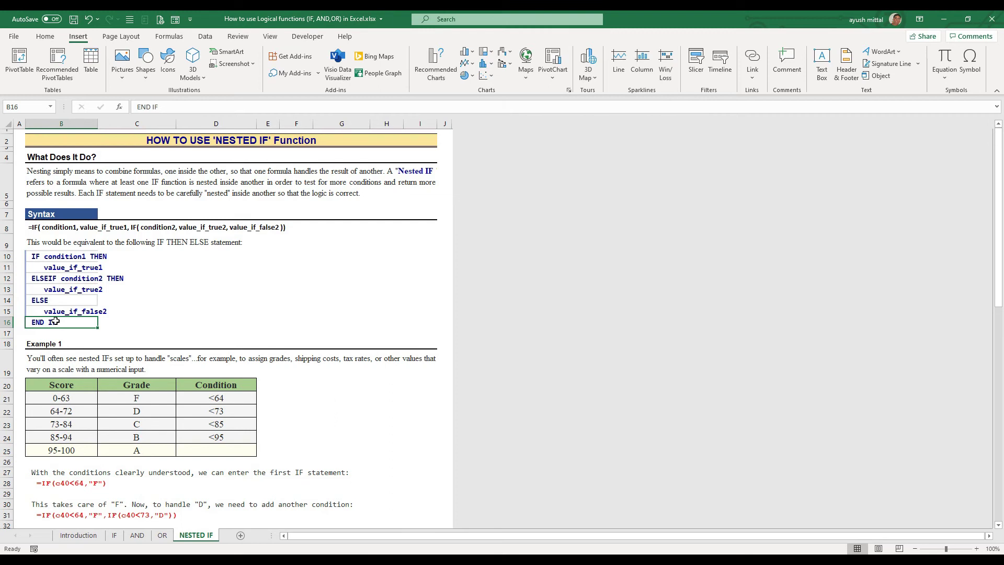
Review the Example 1 introduction and the Score, Grade and Condition columns of its grading table
{"action": "scroll", "coordinate": [182, 375], "scroll_direction": "down", "scroll_amount": 2}
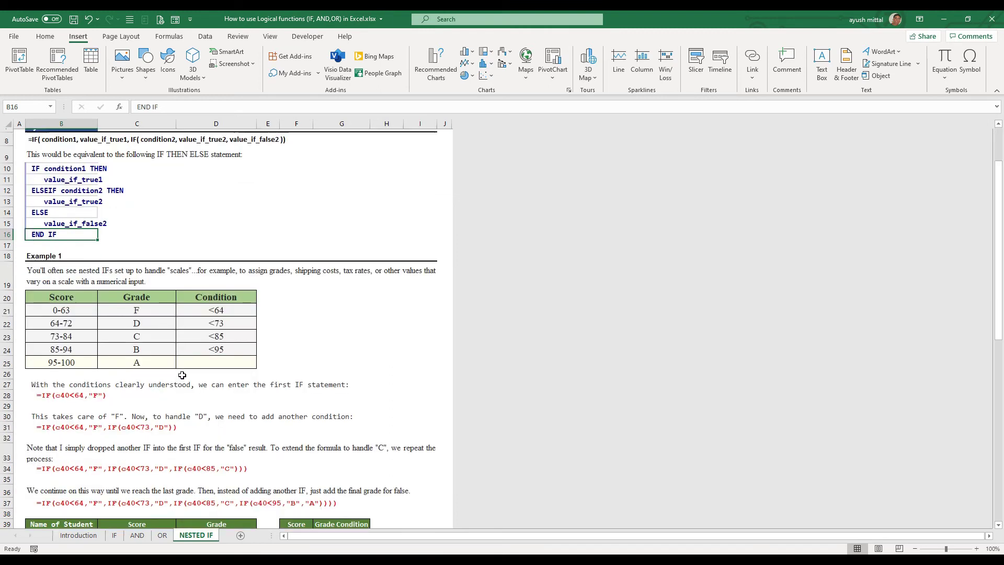
{"action": "scroll", "coordinate": [182, 376], "scroll_direction": "down", "scroll_amount": 3}
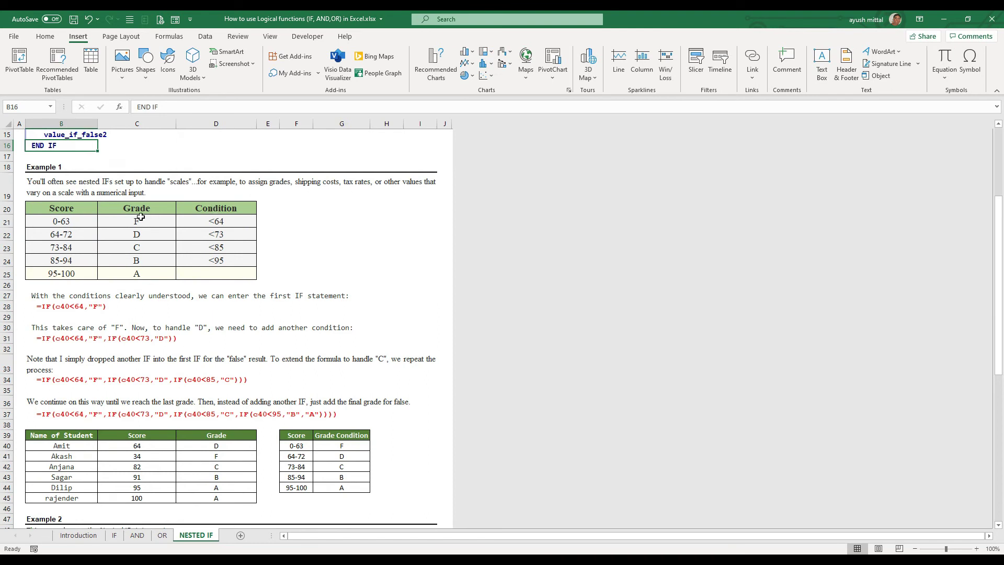
{"action": "left_click", "coordinate": [60, 197]}
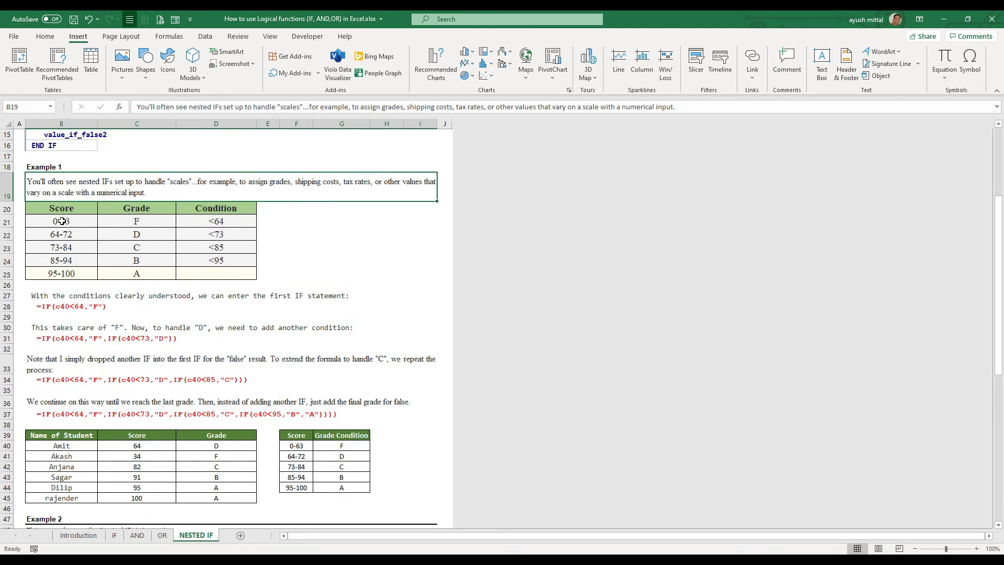
{"action": "left_click_drag", "start_coordinate": [63, 210], "coordinate": [59, 270]}
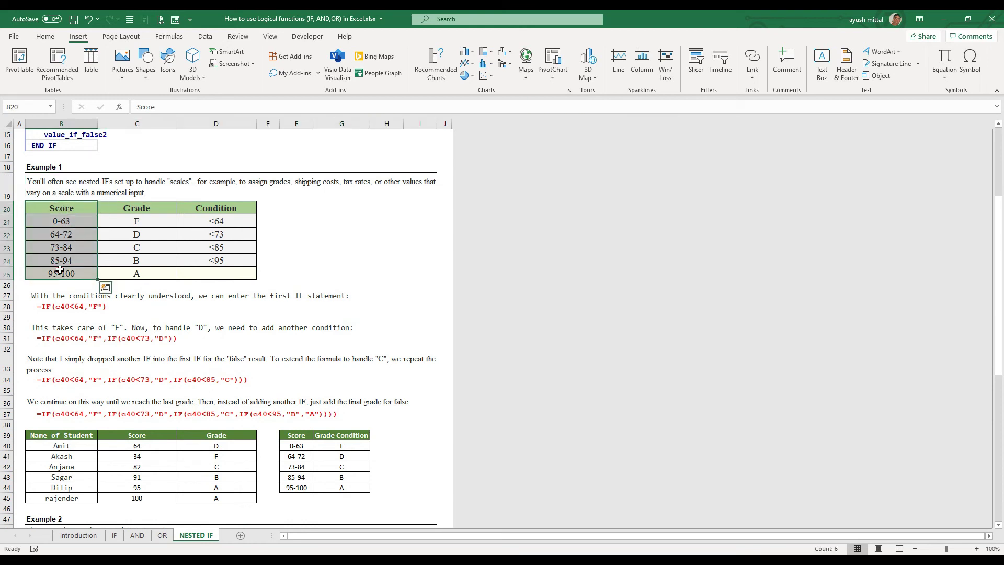
{"action": "left_click_drag", "start_coordinate": [141, 212], "coordinate": [141, 270]}
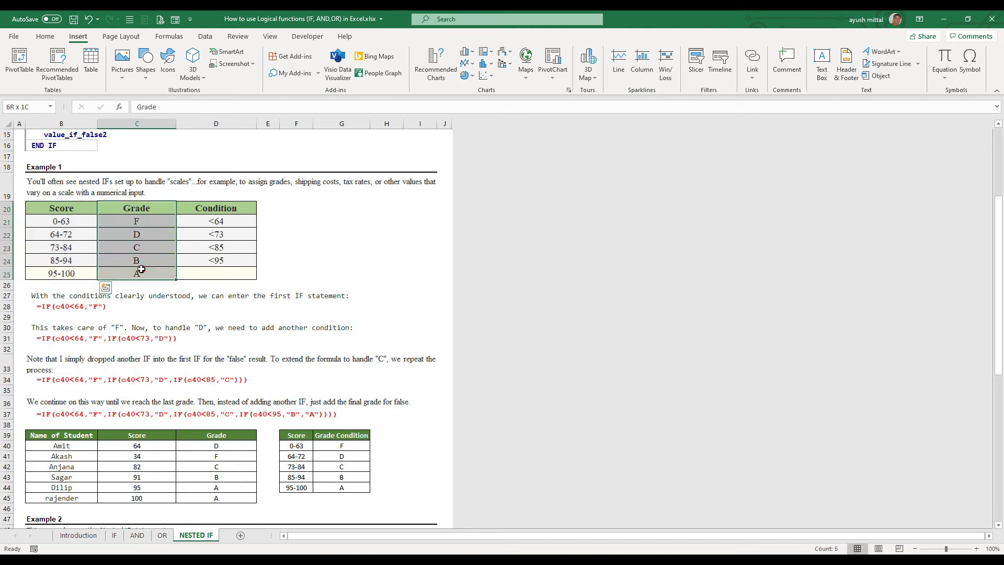
{"action": "left_click_drag", "start_coordinate": [230, 212], "coordinate": [224, 257]}
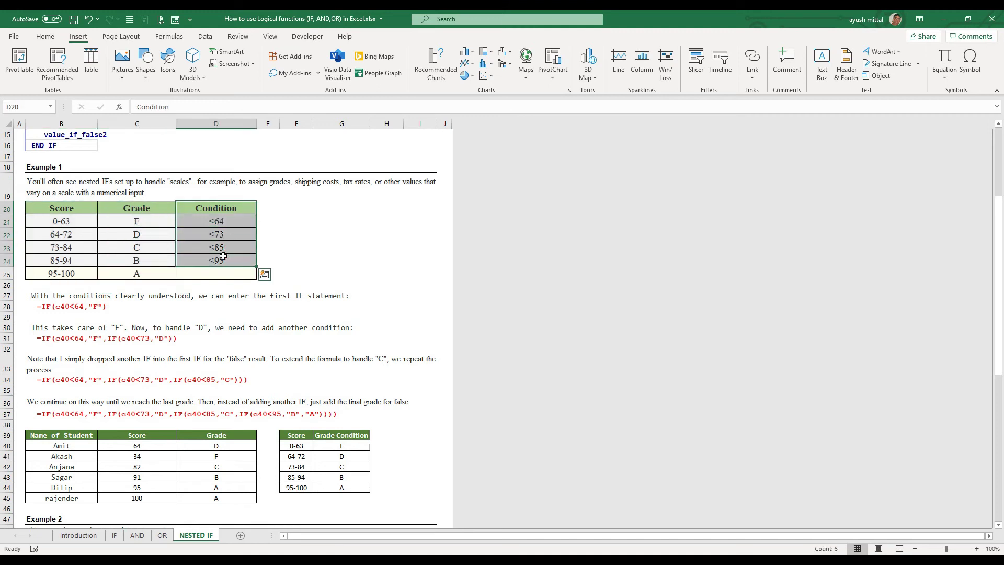
{"action": "left_click", "coordinate": [140, 249]}
Compare the score range, grade and condition of grades F, D and C in rows 21 to 23
{"action": "left_click", "coordinate": [74, 225]}
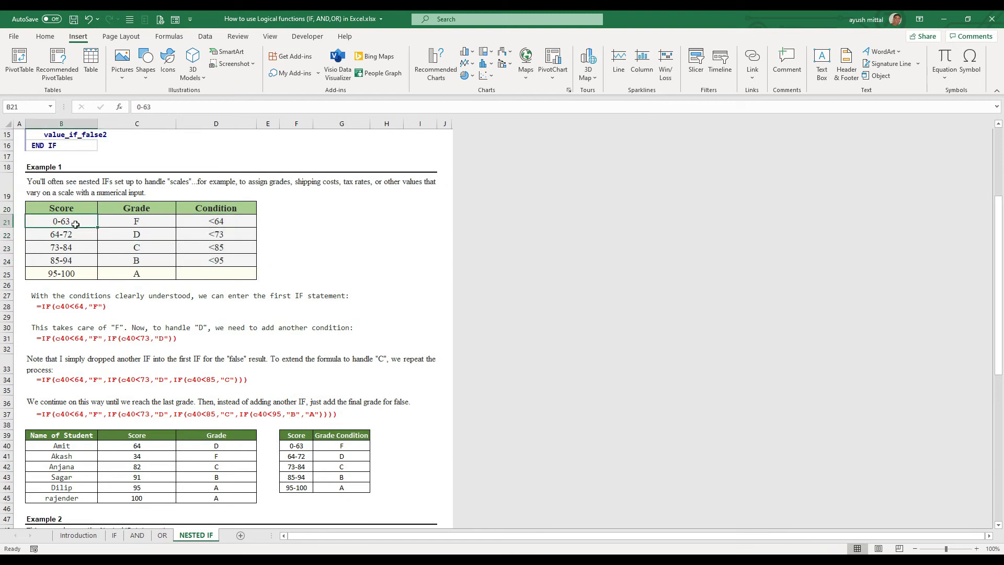
{"action": "left_click", "coordinate": [133, 225]}
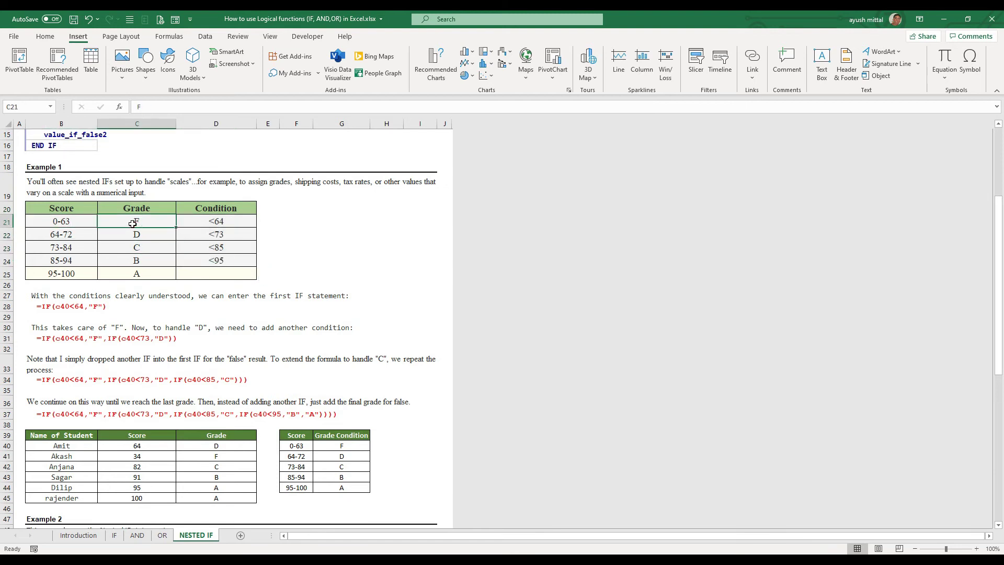
{"action": "left_click", "coordinate": [209, 219]}
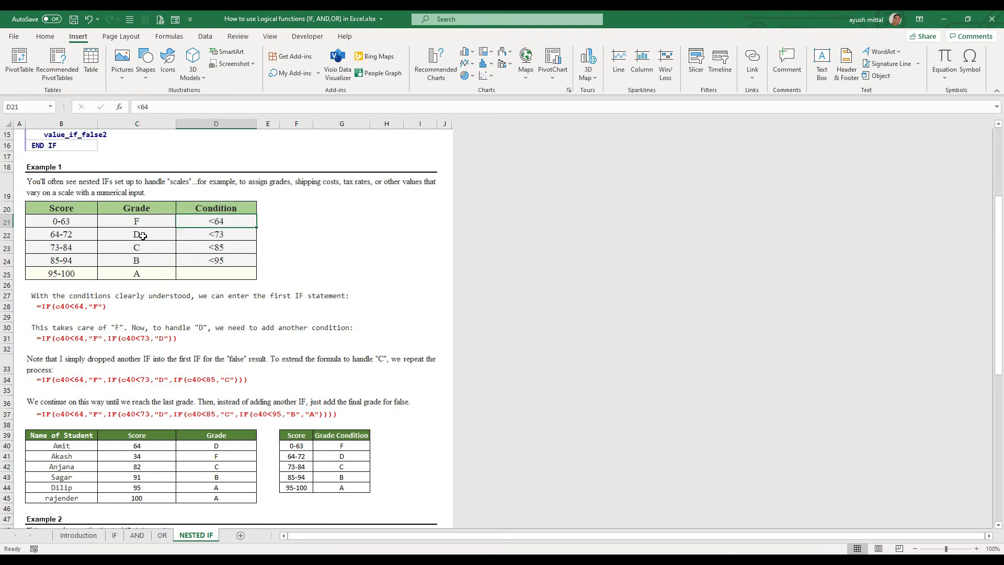
{"action": "left_click", "coordinate": [69, 238]}
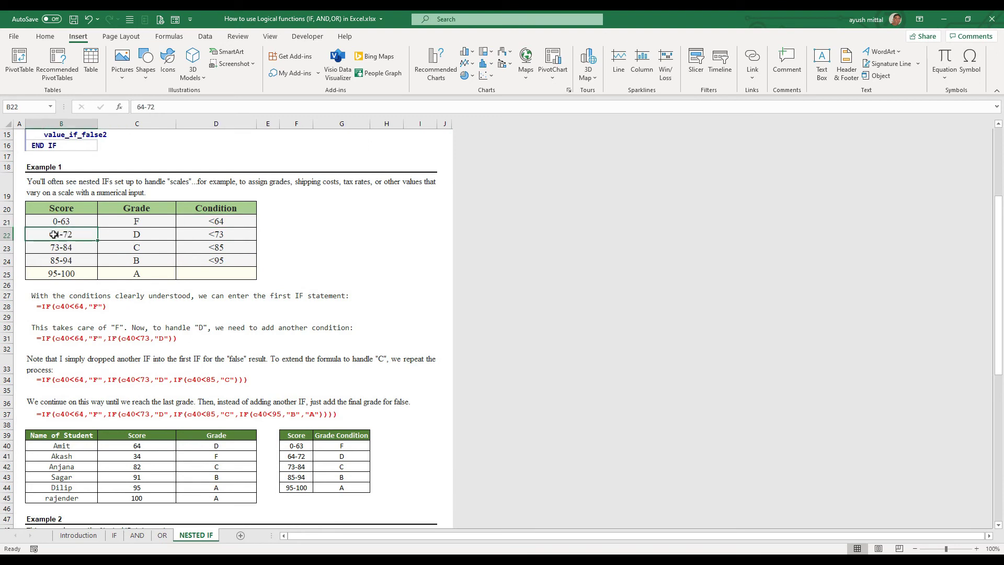
{"action": "left_click", "coordinate": [121, 235]}
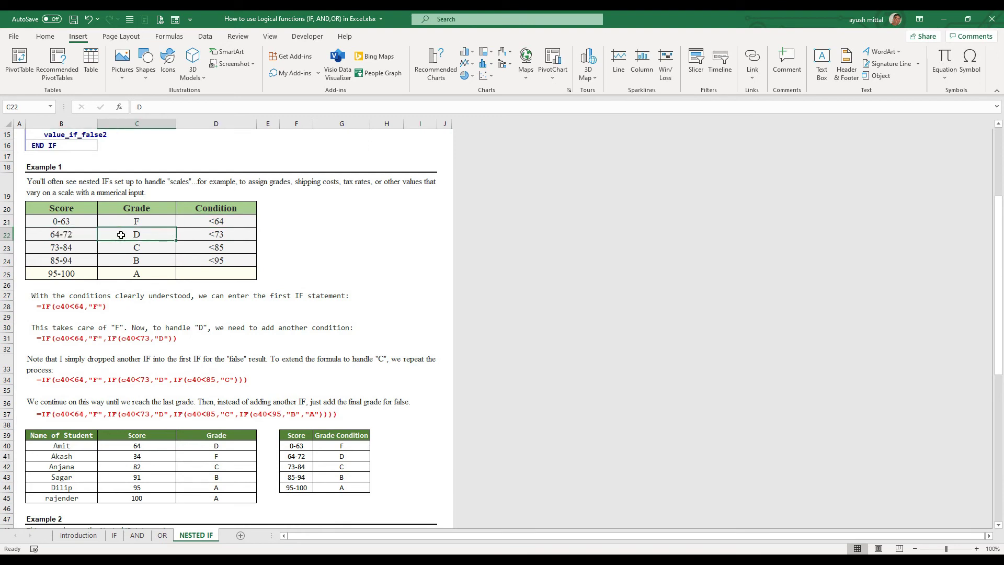
{"action": "left_click", "coordinate": [214, 238]}
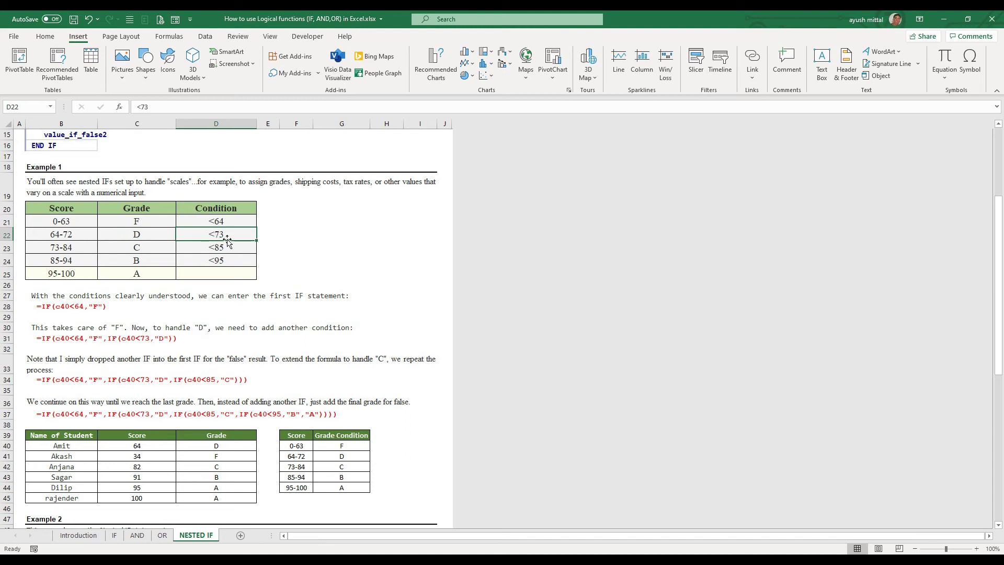
{"action": "left_click", "coordinate": [80, 253]}
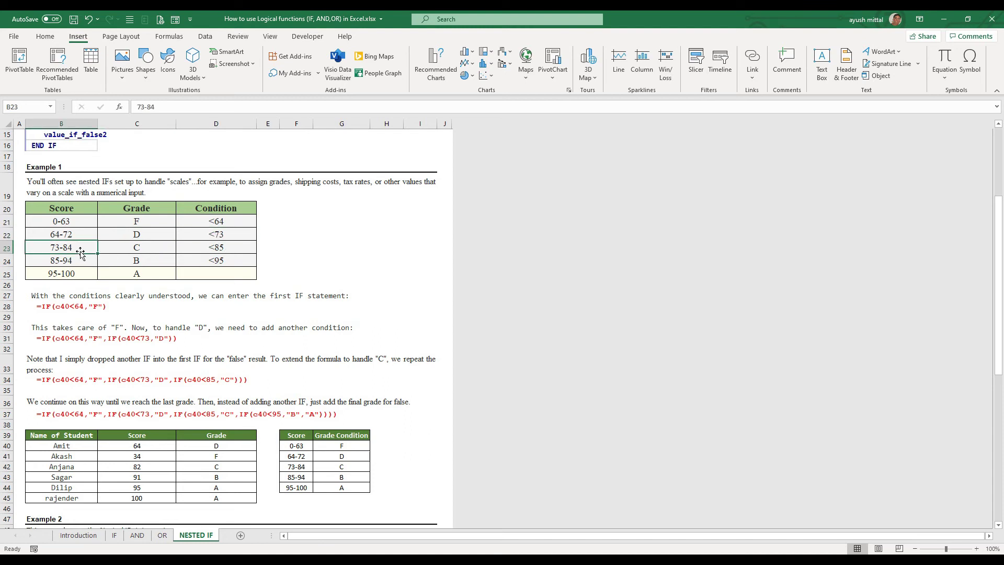
{"action": "left_click", "coordinate": [105, 246]}
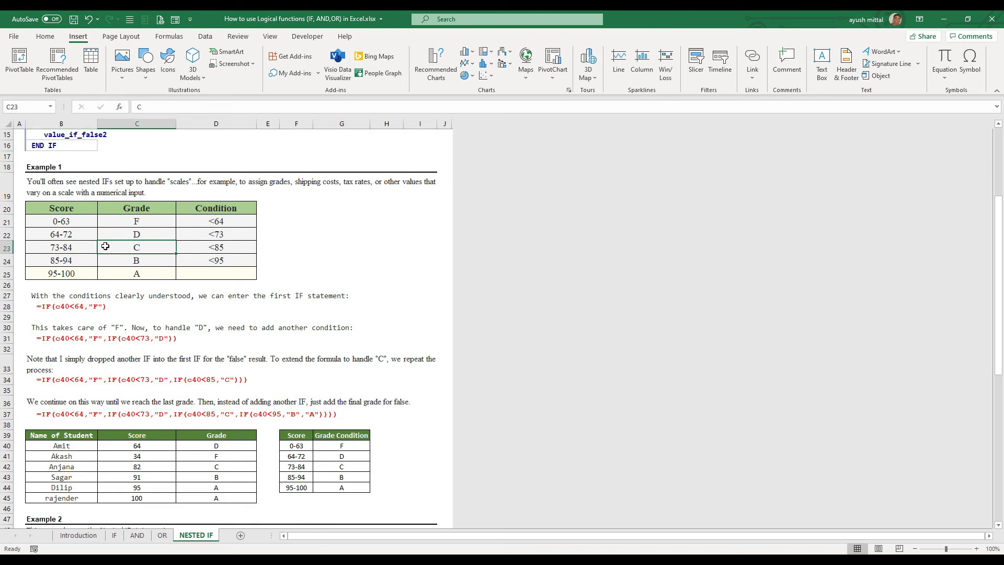
{"action": "left_click", "coordinate": [190, 250]}
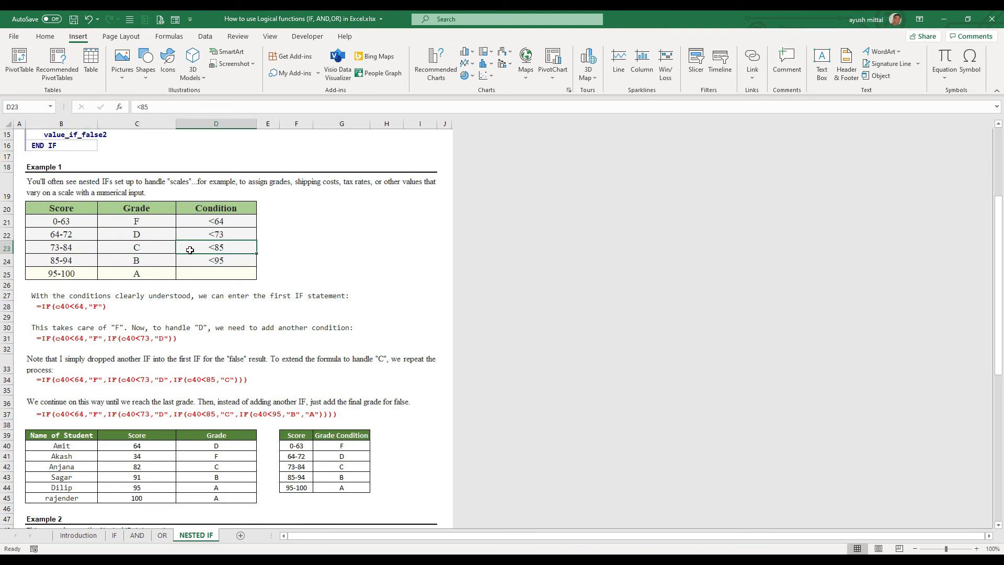
Compare the score range and grade of B and A in rows 24 and 25, including B's condition
{"action": "left_click", "coordinate": [74, 262]}
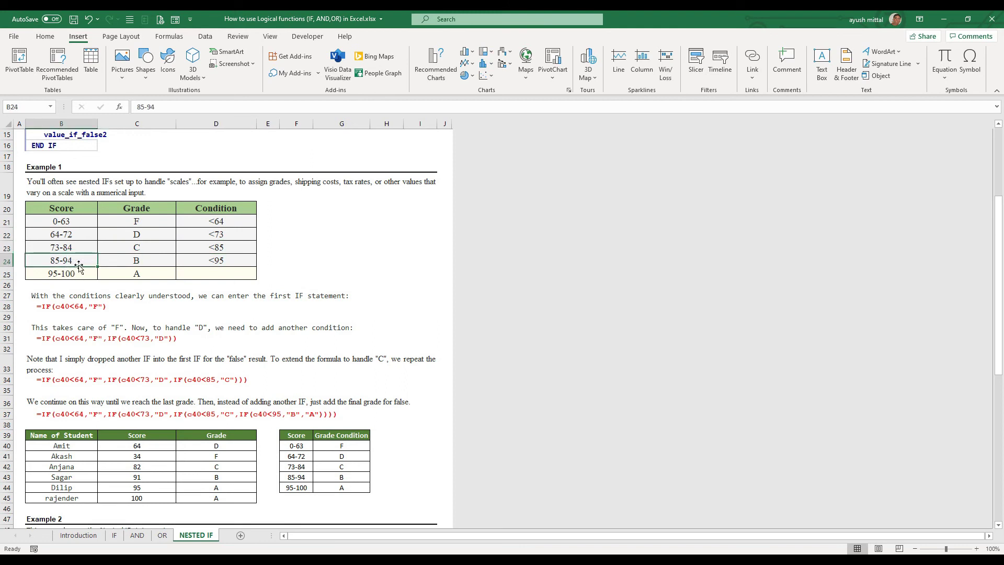
{"action": "left_click", "coordinate": [115, 260]}
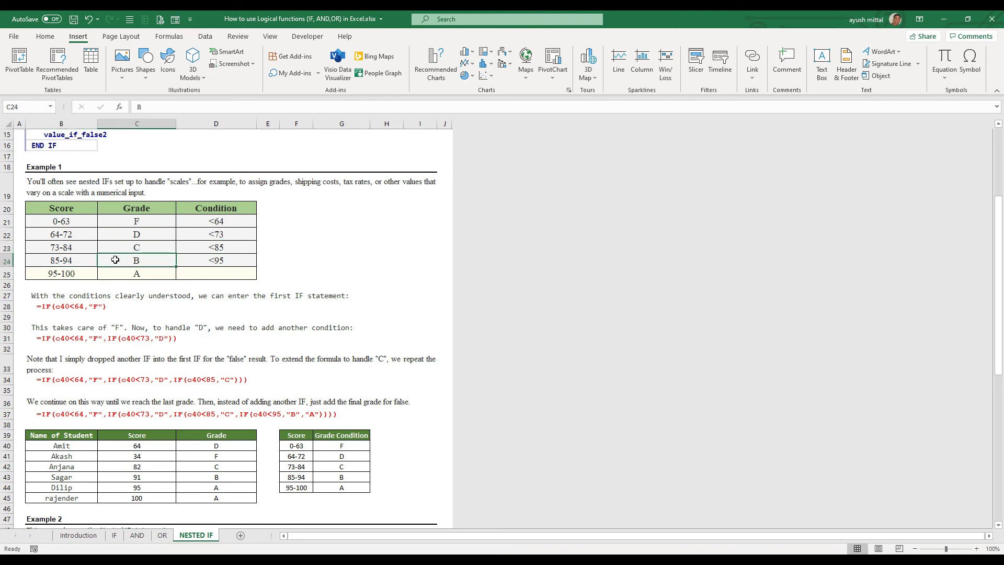
{"action": "left_click", "coordinate": [194, 259]}
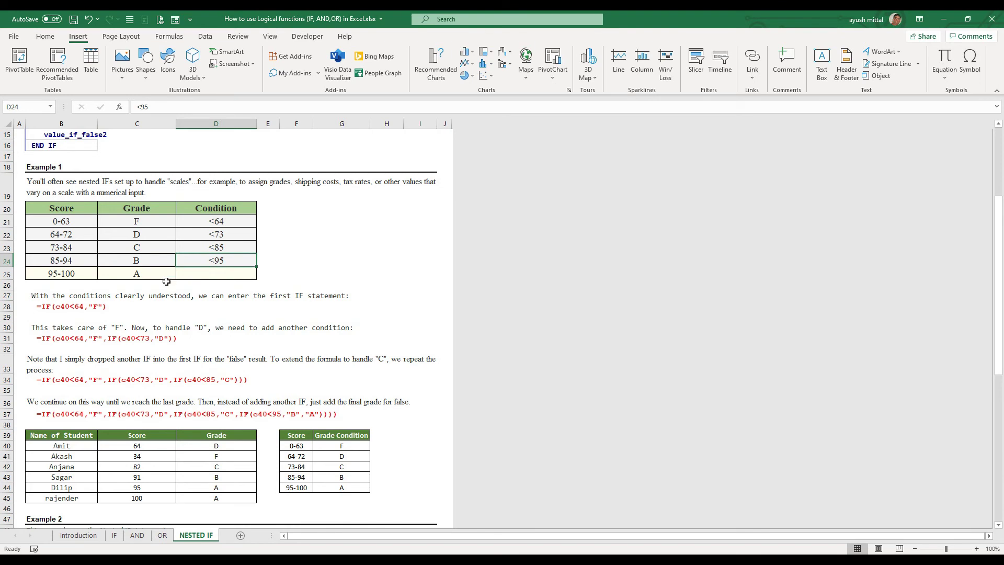
{"action": "left_click", "coordinate": [65, 271]}
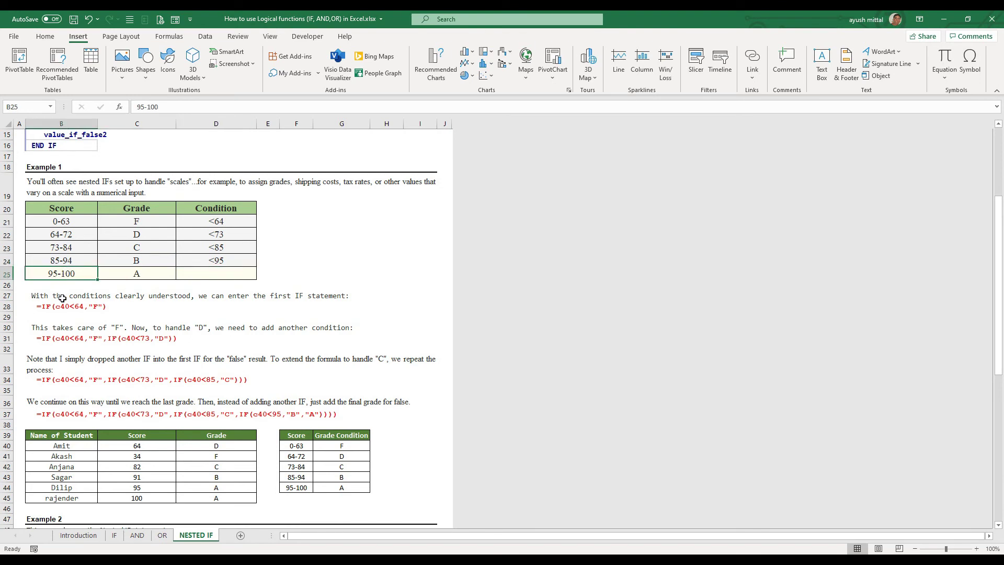
{"action": "left_click", "coordinate": [112, 275]}
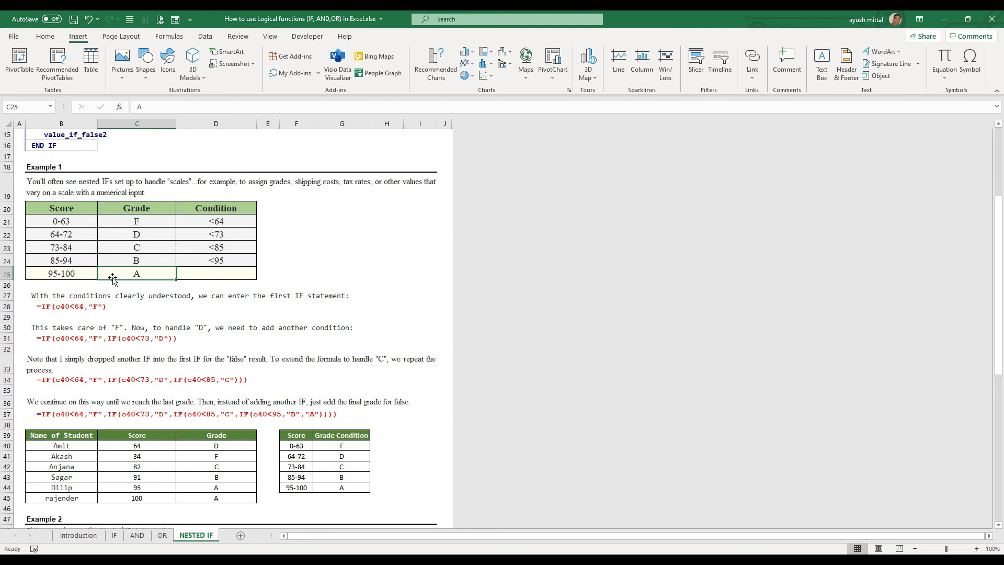
Relate the first IF formula in row 28 to the score in C40 and the F grade condition in row 40
{"action": "left_click", "coordinate": [39, 311]}
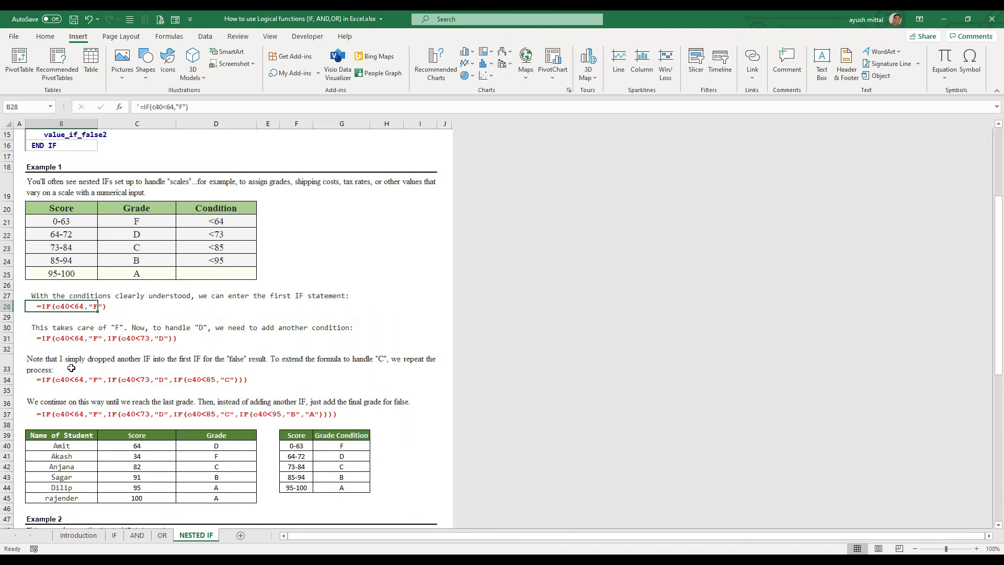
{"action": "left_click", "coordinate": [133, 451]}
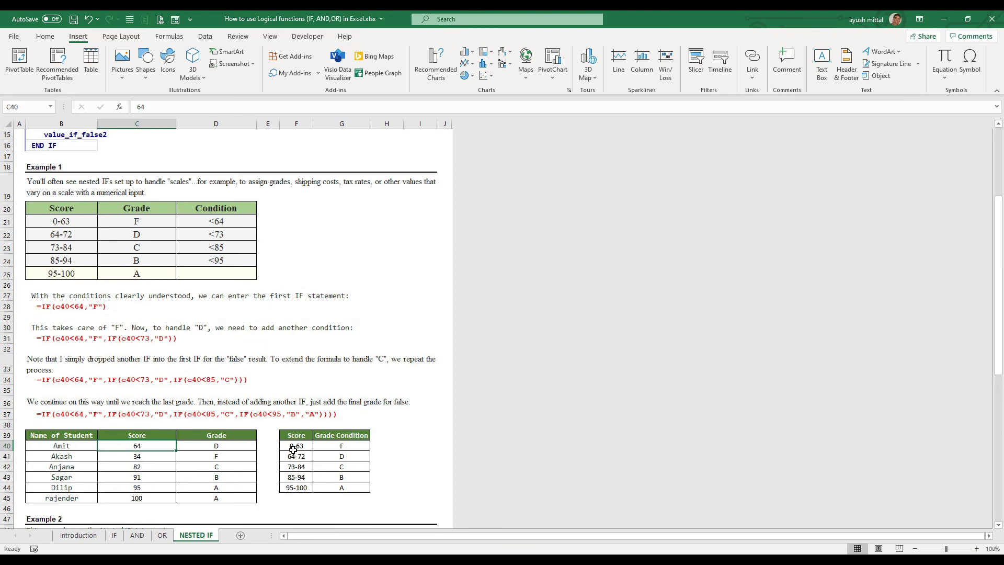
{"action": "left_click", "coordinate": [331, 448]}
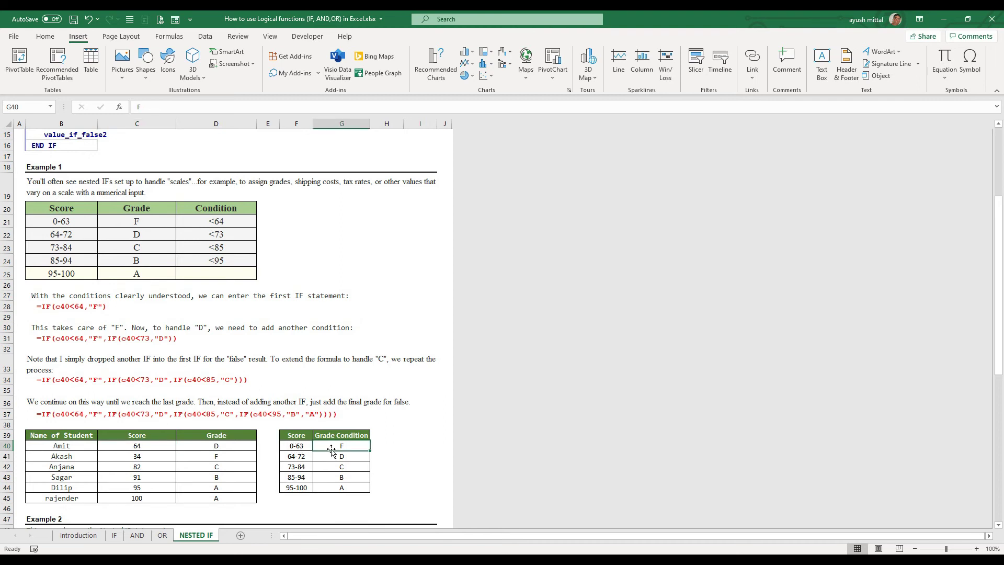
Relate the two-level IF formula in row 31 to the 64-72 range and its D grade
{"action": "left_click", "coordinate": [53, 342]}
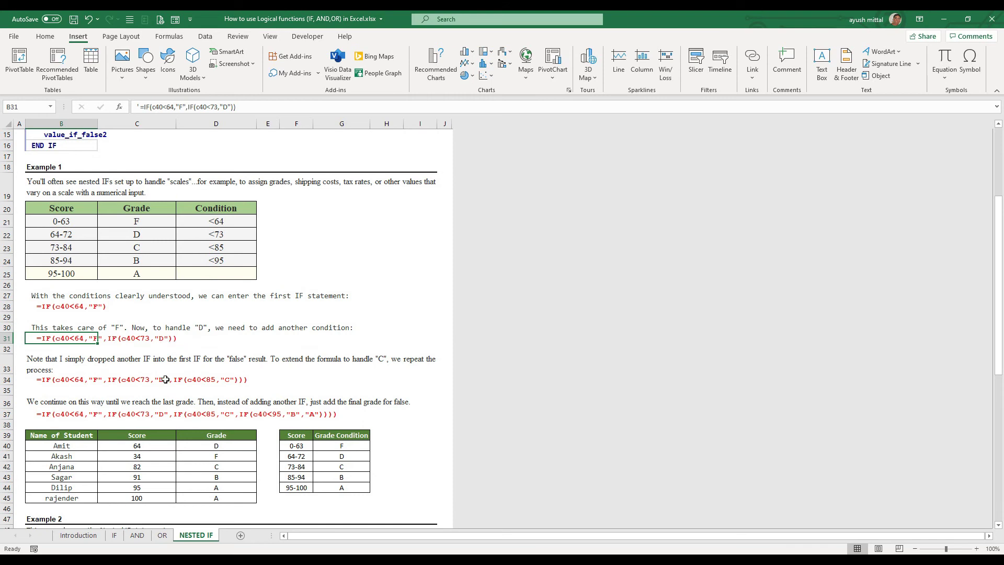
{"action": "left_click", "coordinate": [306, 457]}
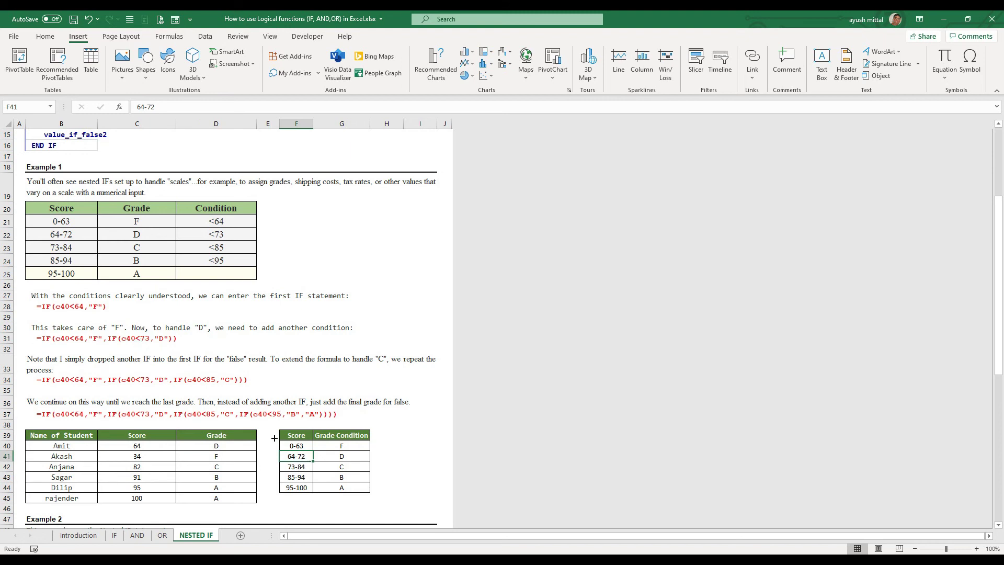
{"action": "left_click", "coordinate": [340, 458]}
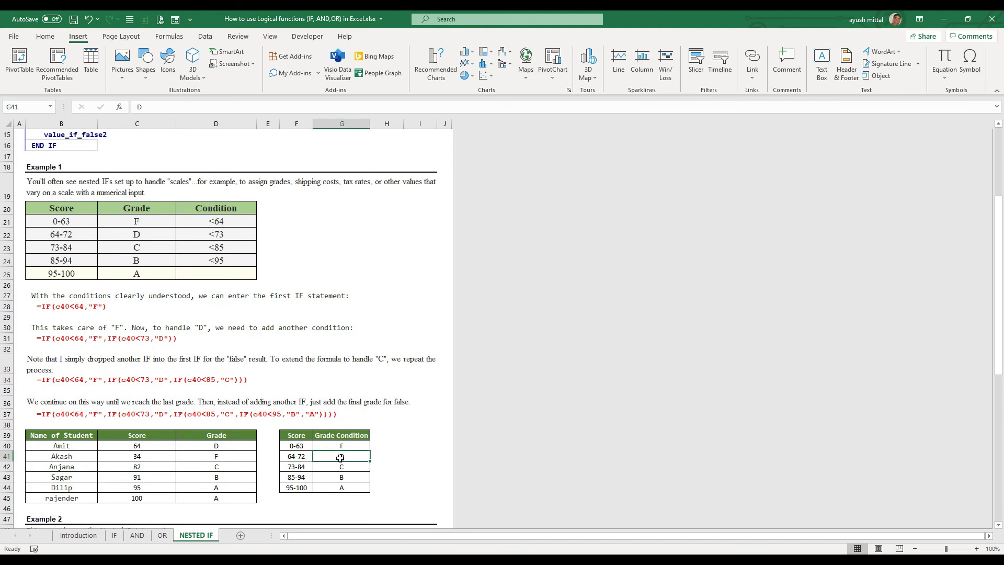
Trace the three-level IF formula in row 34 against the F, D and C rows of the grade condition table
{"action": "left_click_drag", "start_coordinate": [293, 465], "coordinate": [321, 466]}
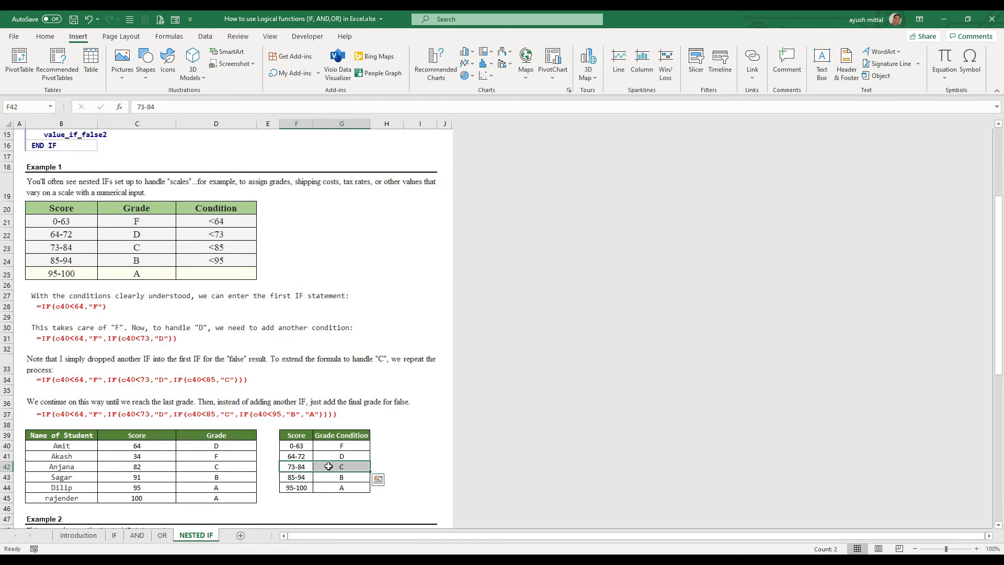
{"action": "left_click_drag", "start_coordinate": [296, 445], "coordinate": [339, 445]}
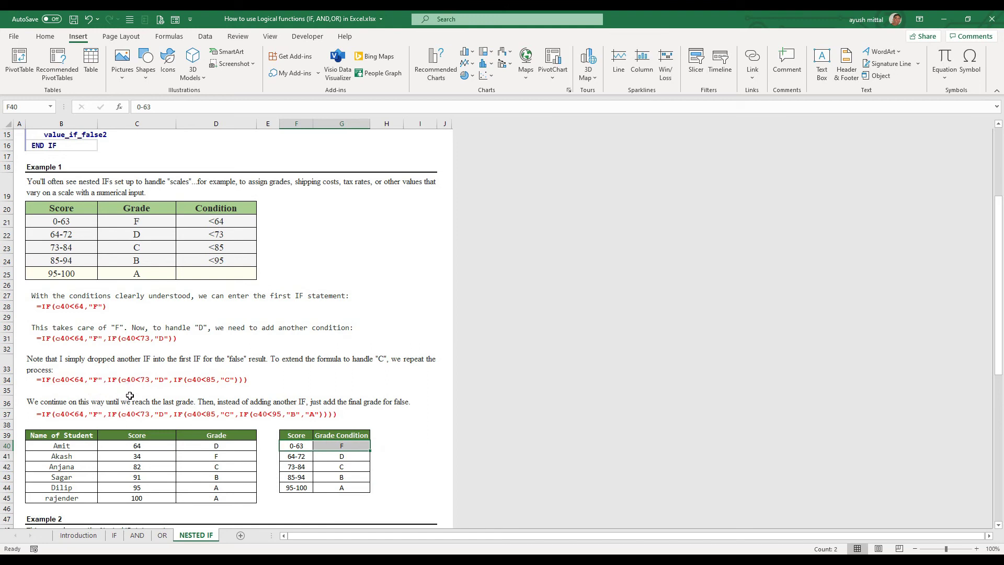
{"action": "left_click", "coordinate": [296, 457]}
{"action": "left_click_drag", "start_coordinate": [295, 457], "coordinate": [341, 456]}
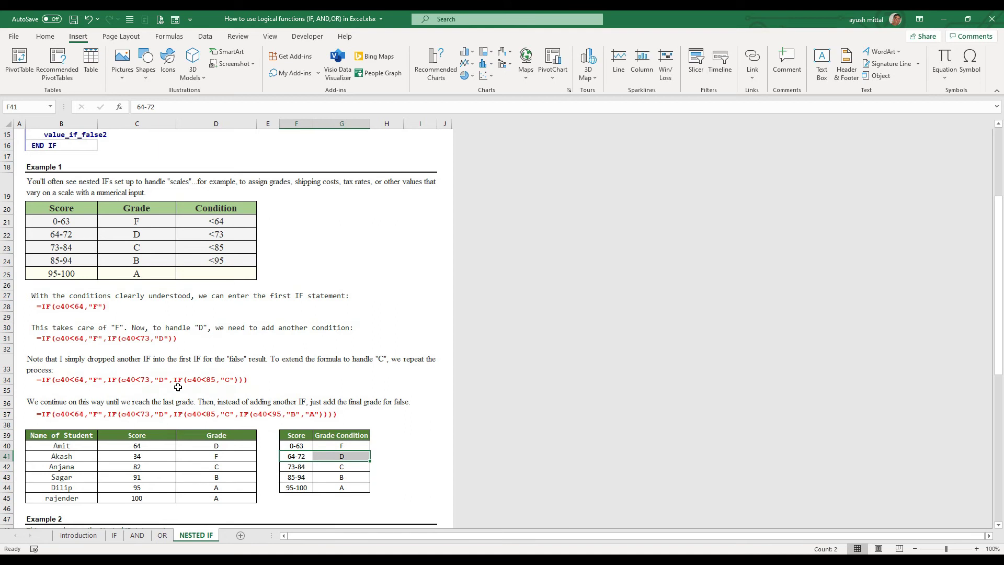
{"action": "left_click_drag", "start_coordinate": [290, 465], "coordinate": [337, 467]}
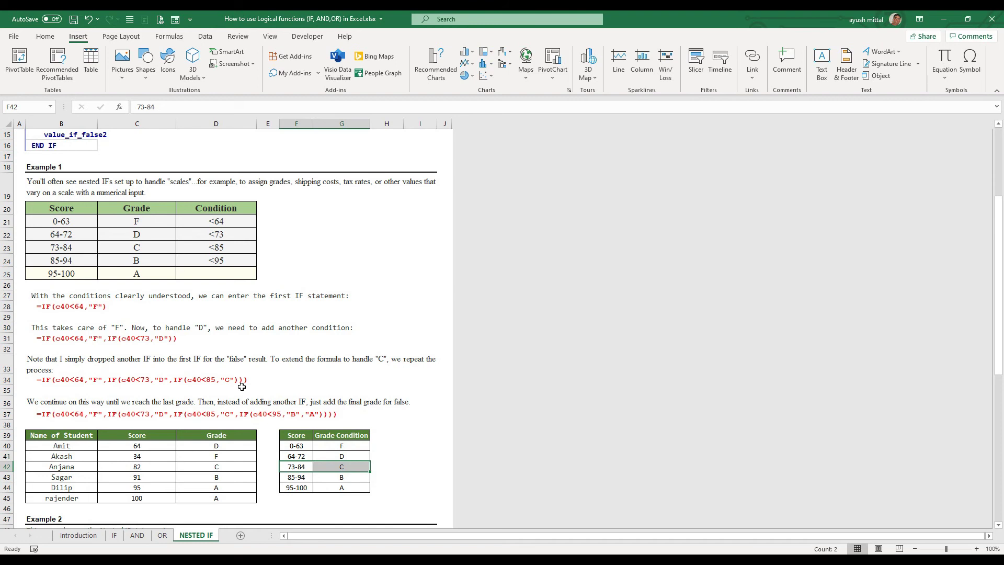
Trace the complete nested IF formula in row 37 against the F, D, C and B rows of the grade condition table
{"action": "left_click_drag", "start_coordinate": [301, 478], "coordinate": [325, 476]}
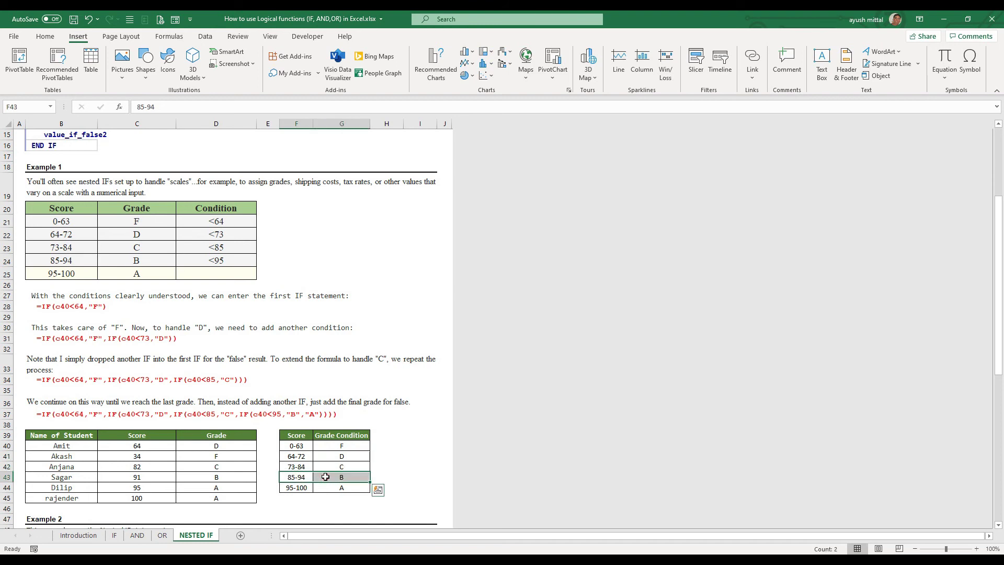
{"action": "scroll", "coordinate": [334, 398], "scroll_direction": "down", "scroll_amount": 3}
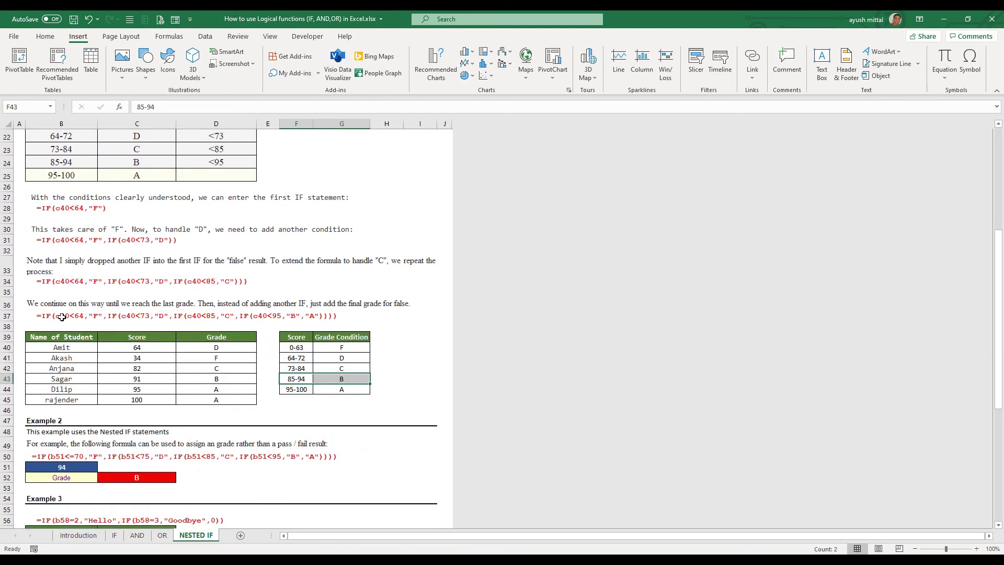
{"action": "left_click_drag", "start_coordinate": [291, 347], "coordinate": [340, 347]}
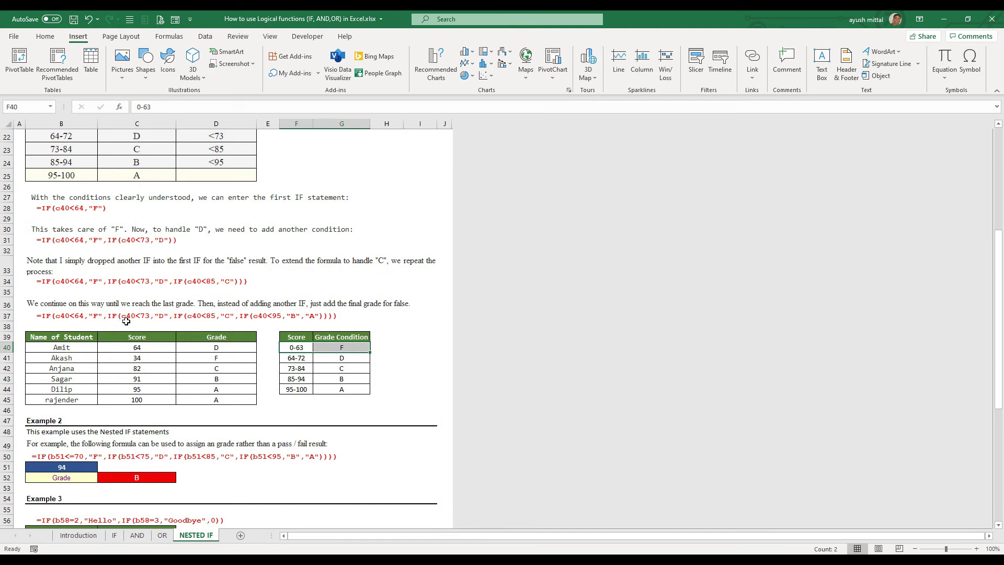
{"action": "left_click_drag", "start_coordinate": [291, 357], "coordinate": [323, 357]}
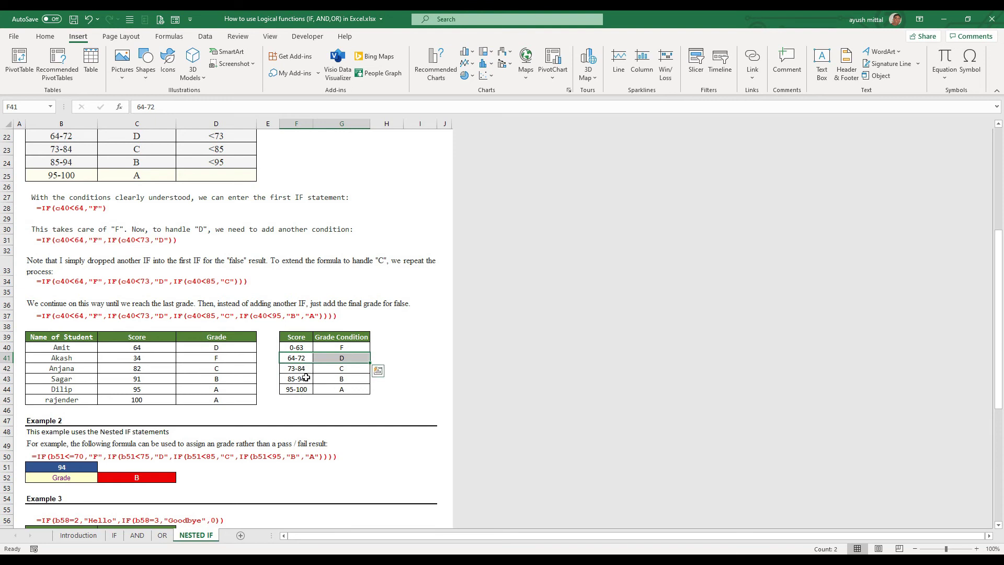
{"action": "left_click_drag", "start_coordinate": [301, 369], "coordinate": [319, 368]}
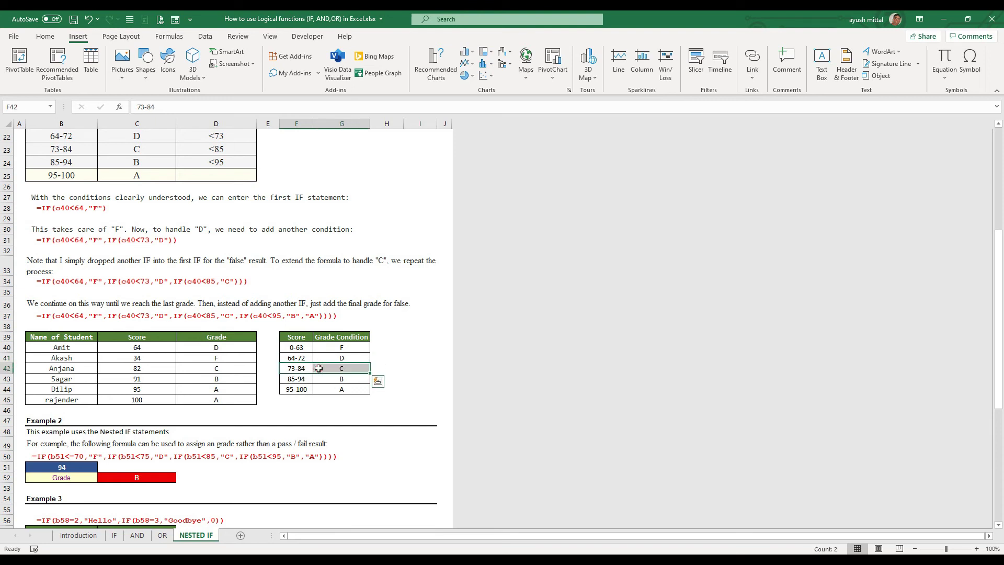
{"action": "left_click", "coordinate": [230, 318]}
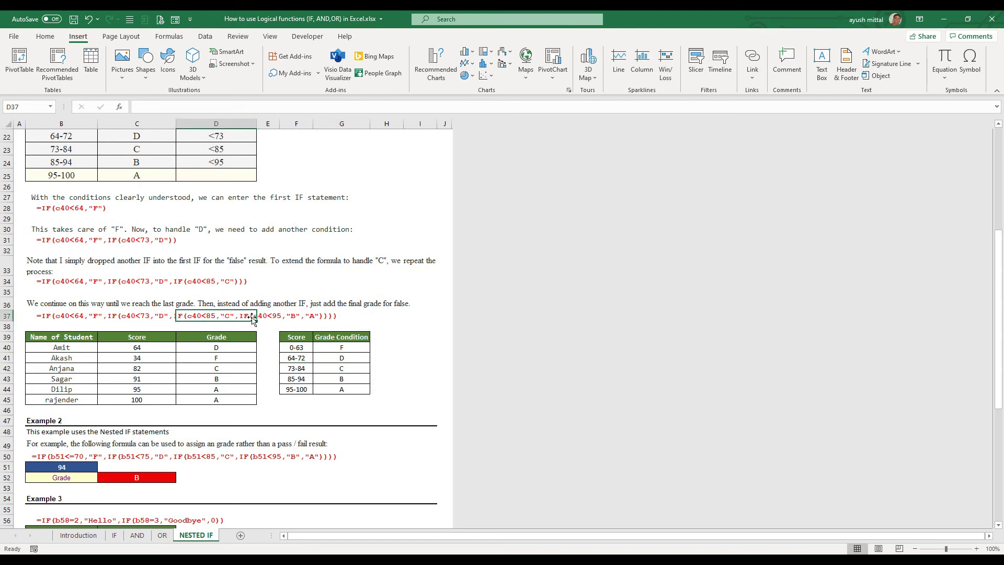
{"action": "left_click_drag", "start_coordinate": [296, 380], "coordinate": [323, 379]}
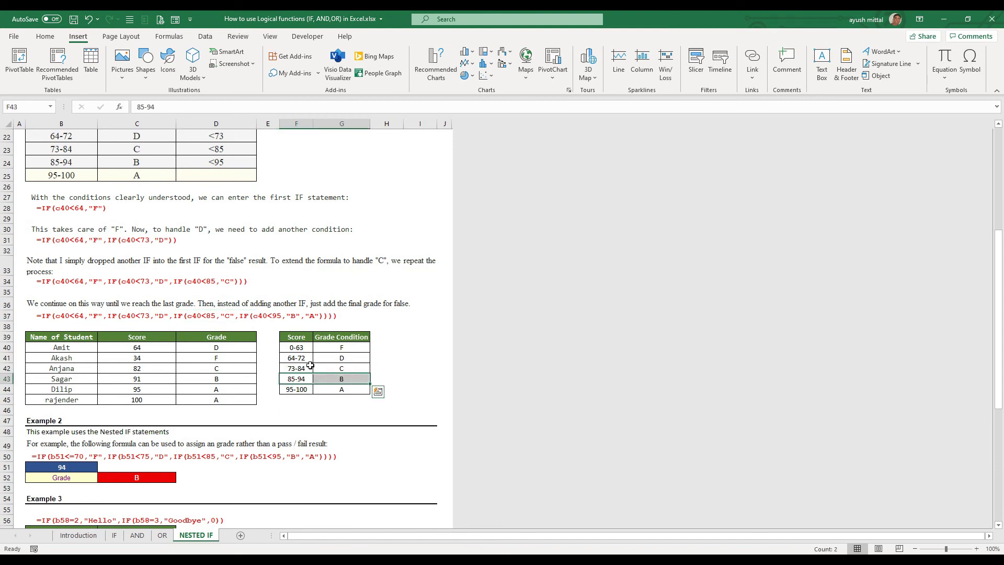
{"action": "left_click", "coordinate": [292, 318]}
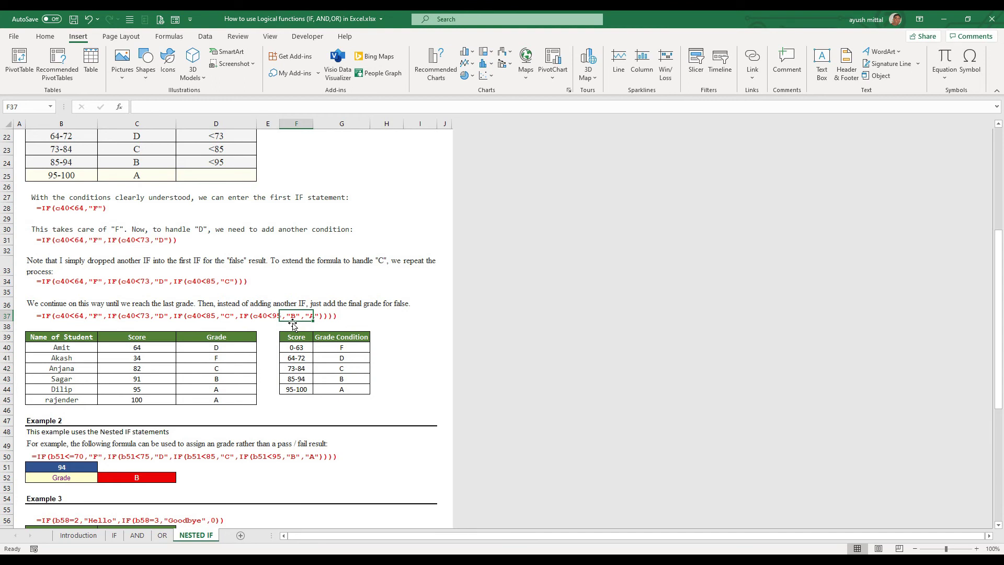
Compare the four conditioned score ranges with the 95-100 row and locate grade A as the final false value in row 37
{"action": "left_click_drag", "start_coordinate": [291, 352], "coordinate": [350, 379]}
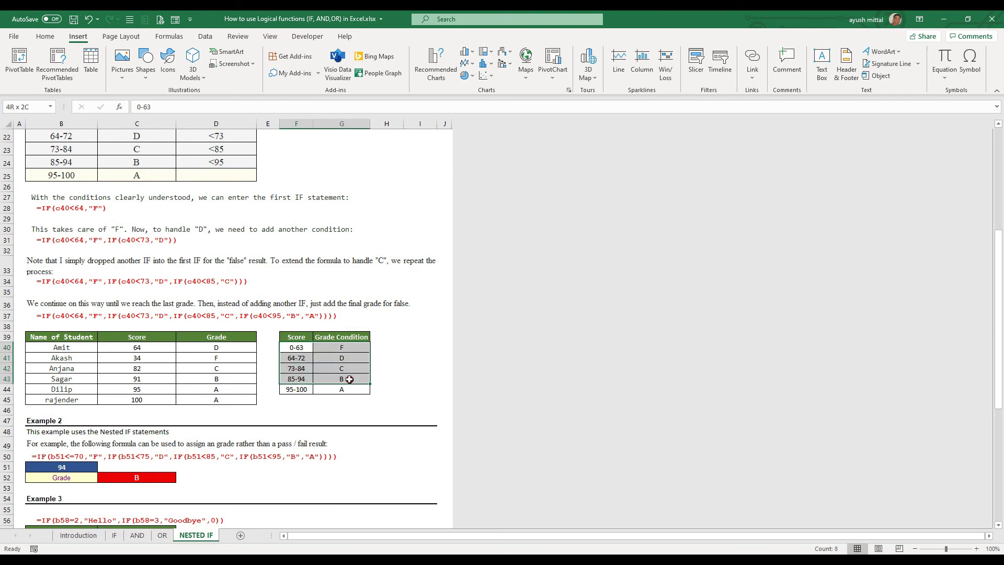
{"action": "left_click", "coordinate": [305, 389]}
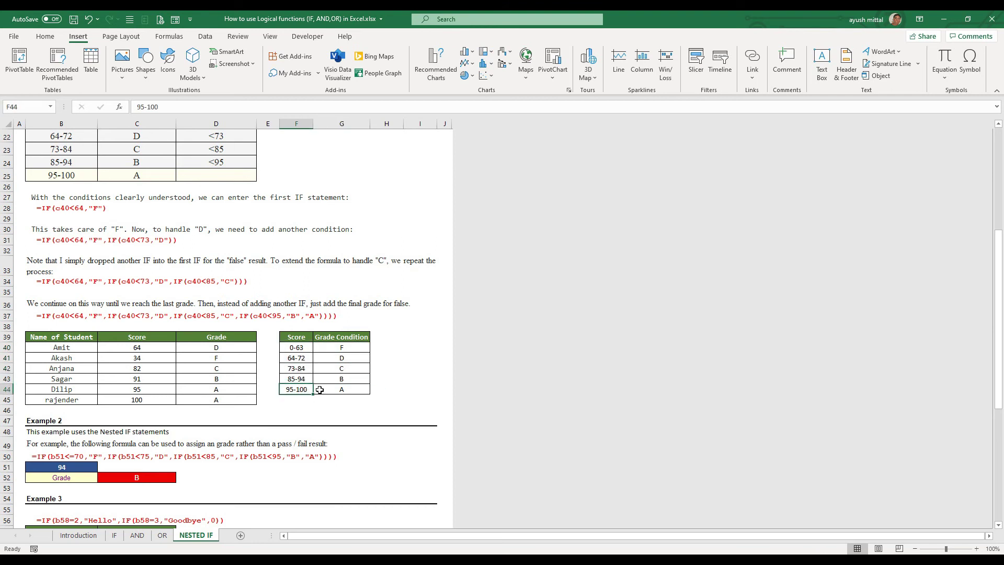
{"action": "left_click", "coordinate": [328, 392]}
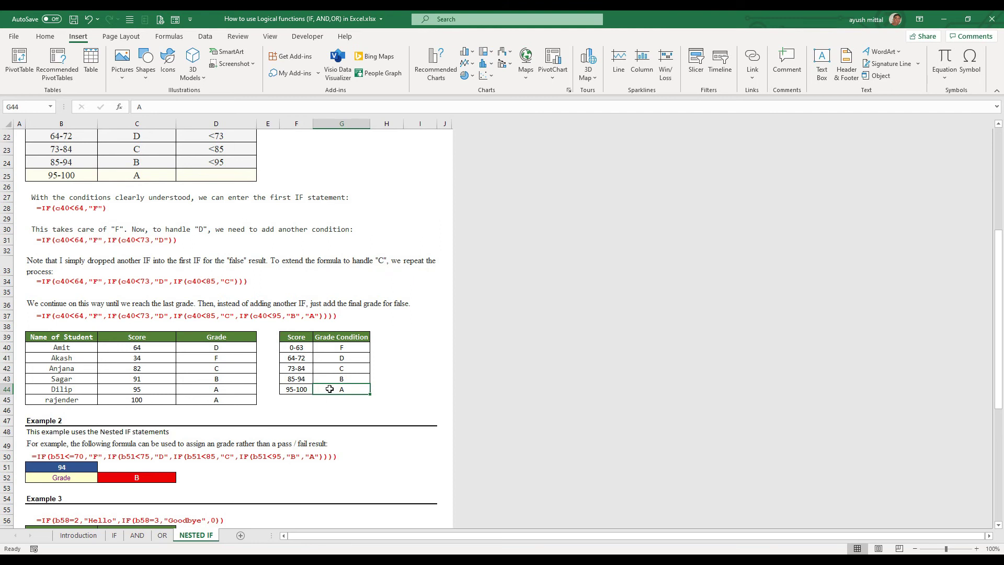
{"action": "left_click_drag", "start_coordinate": [306, 348], "coordinate": [305, 376]}
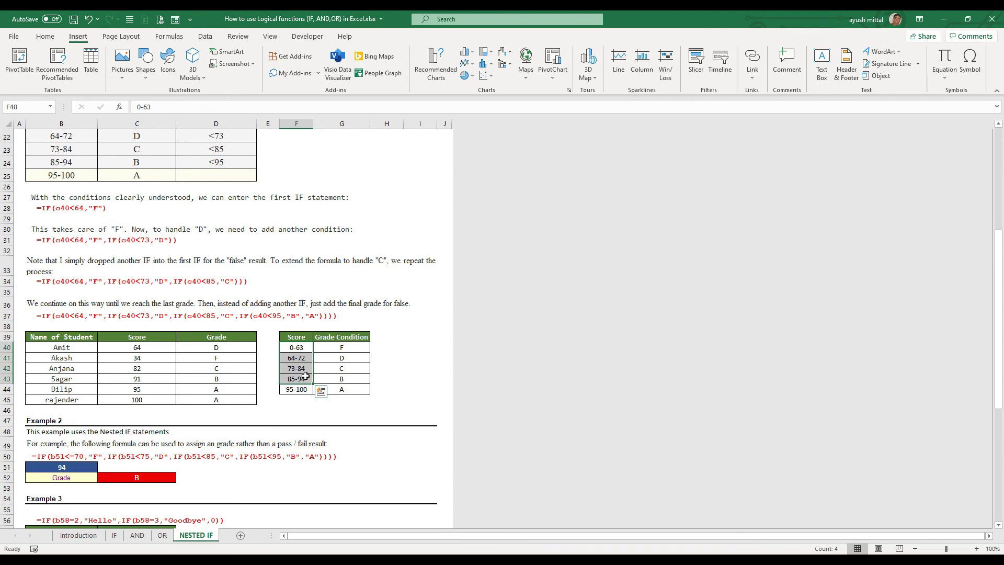
{"action": "left_click", "coordinate": [314, 315]}
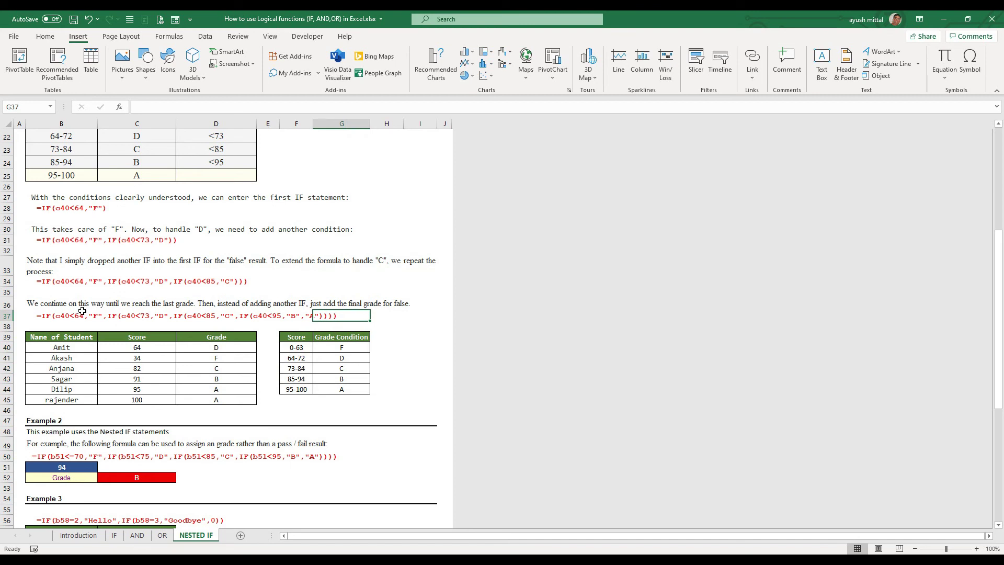
Check the first student's score in C40 against the 0-63 range and the first IF formula in row 28
{"action": "scroll", "coordinate": [169, 375], "scroll_direction": "down", "scroll_amount": 2}
{"action": "left_click", "coordinate": [79, 268]}
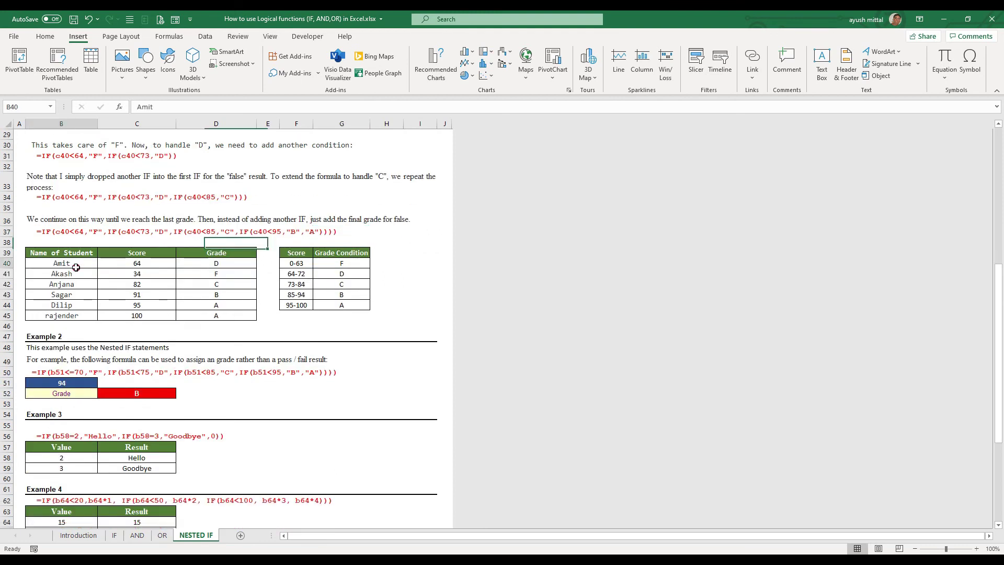
{"action": "left_click", "coordinate": [133, 267]}
{"action": "scroll", "coordinate": [154, 308], "scroll_direction": "up", "scroll_amount": 2}
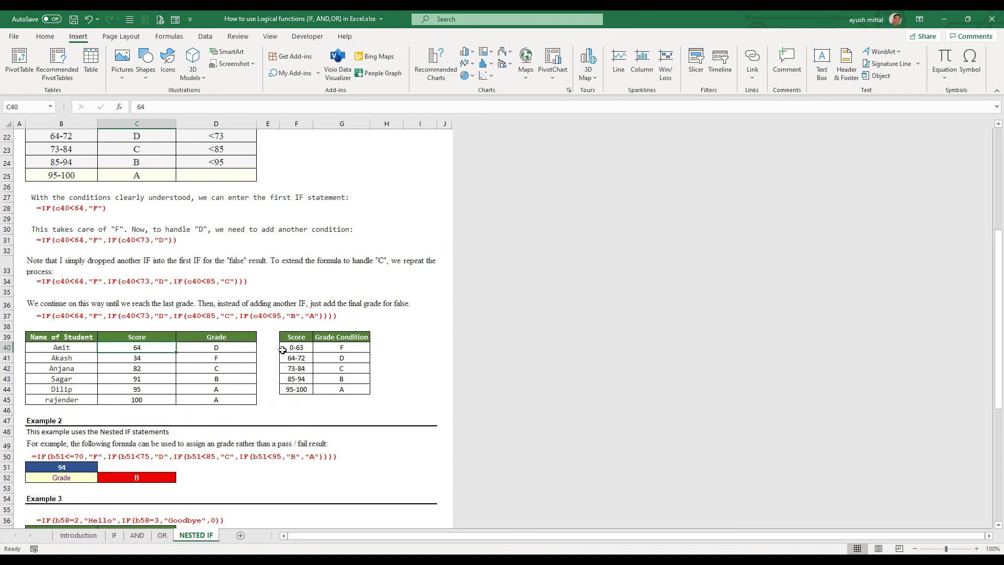
{"action": "left_click_drag", "start_coordinate": [286, 349], "coordinate": [330, 347]}
{"action": "left_click_drag", "start_coordinate": [330, 348], "coordinate": [69, 212]}
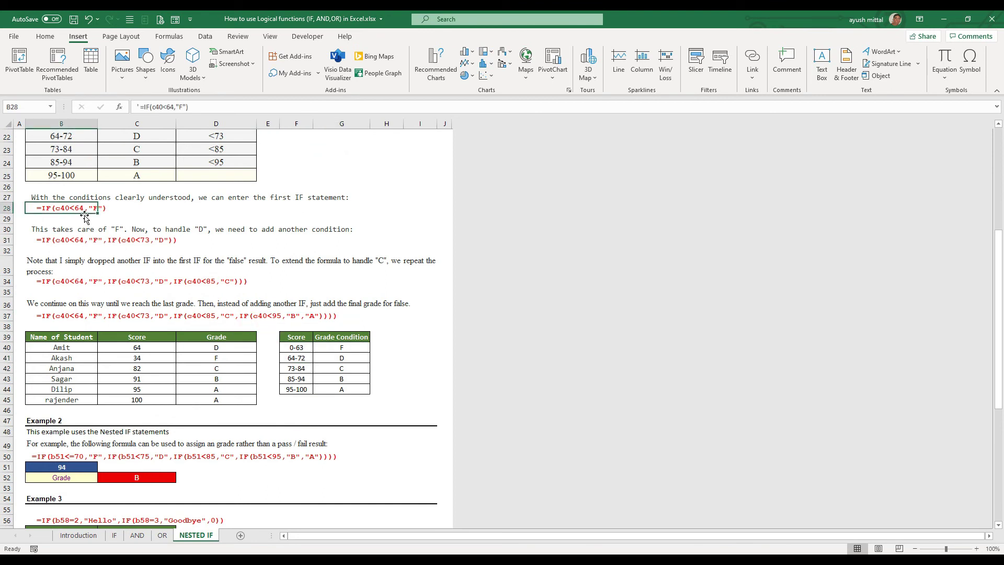
{"action": "left_click", "coordinate": [101, 208]}
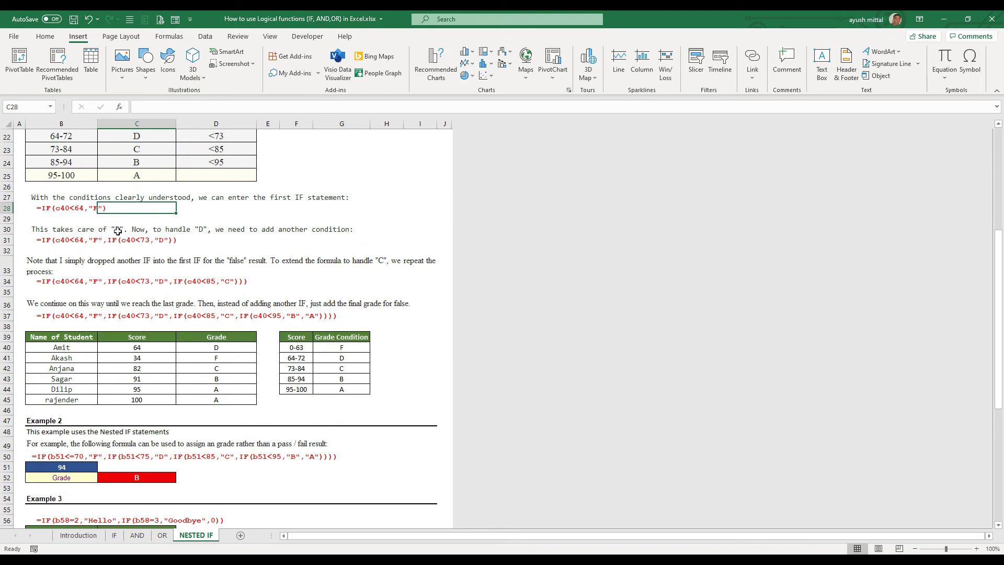
Match the score in C40 to the 64-72 range and inspect the nested IF formula in D40
{"action": "left_click", "coordinate": [157, 345]}
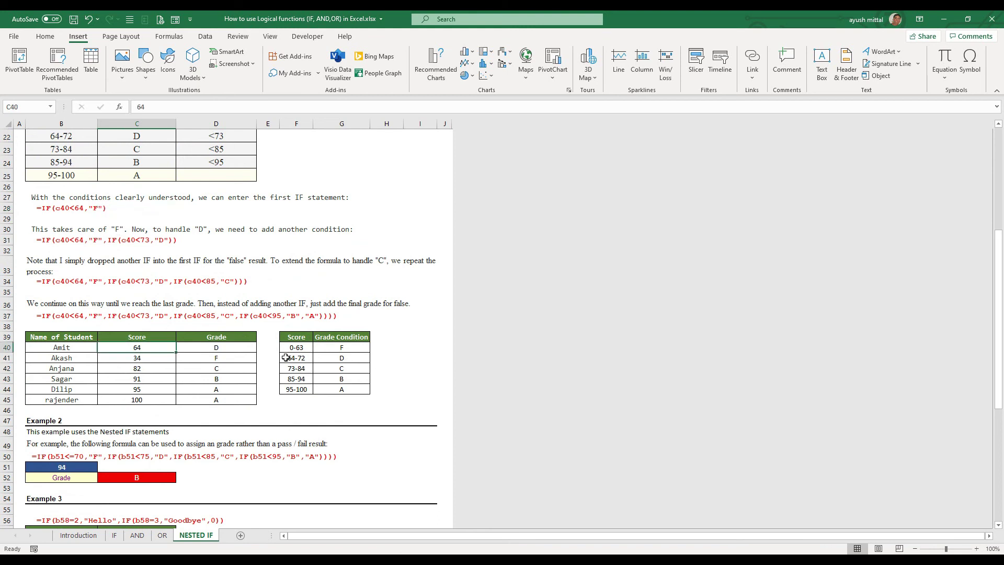
{"action": "left_click_drag", "start_coordinate": [285, 357], "coordinate": [324, 358]}
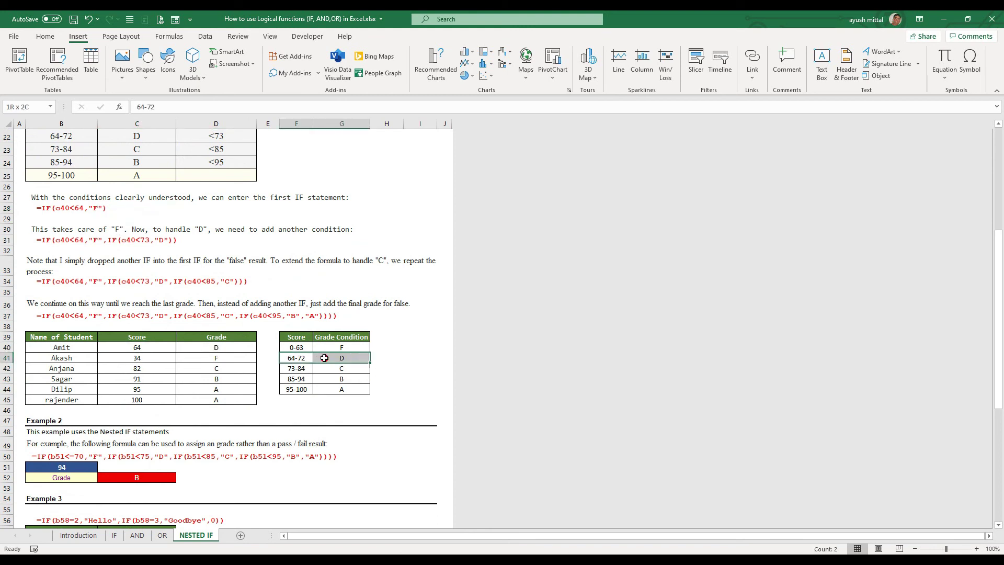
{"action": "left_click", "coordinate": [222, 348]}
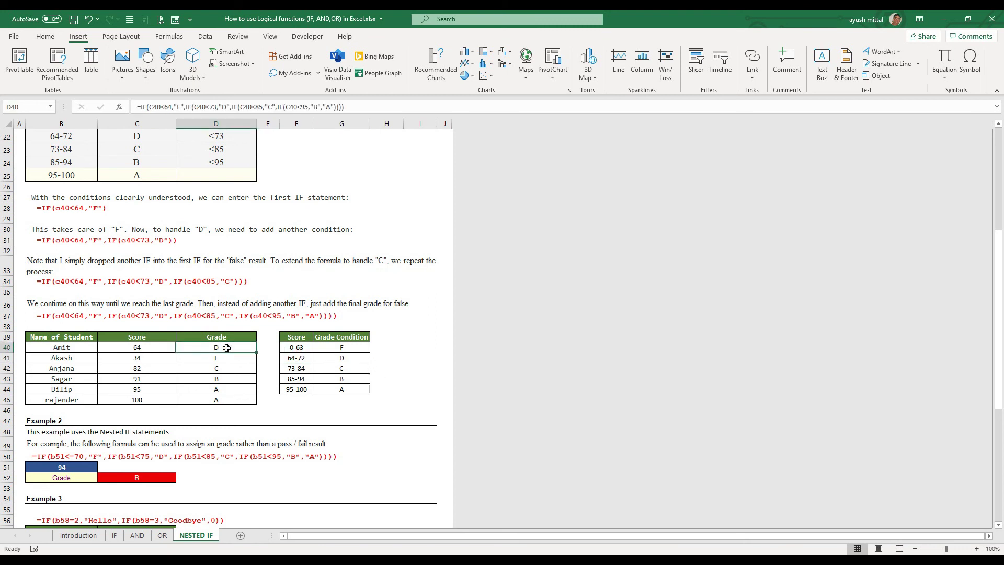
Match the second student's score in C41 to the 0-63 range and inspect the nested IF formula in D41
{"action": "left_click", "coordinate": [63, 361]}
{"action": "left_click", "coordinate": [128, 360]}
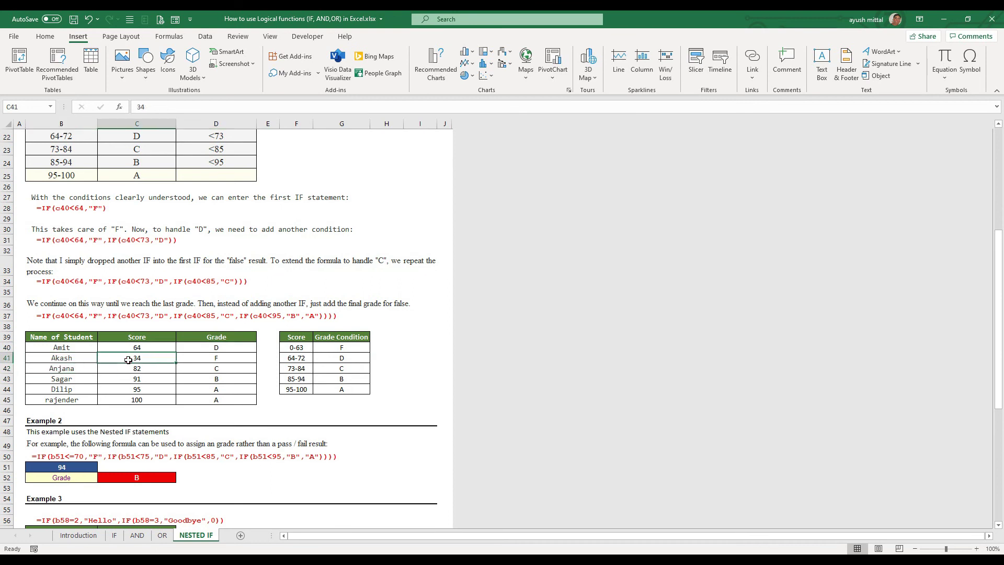
{"action": "left_click", "coordinate": [291, 348]}
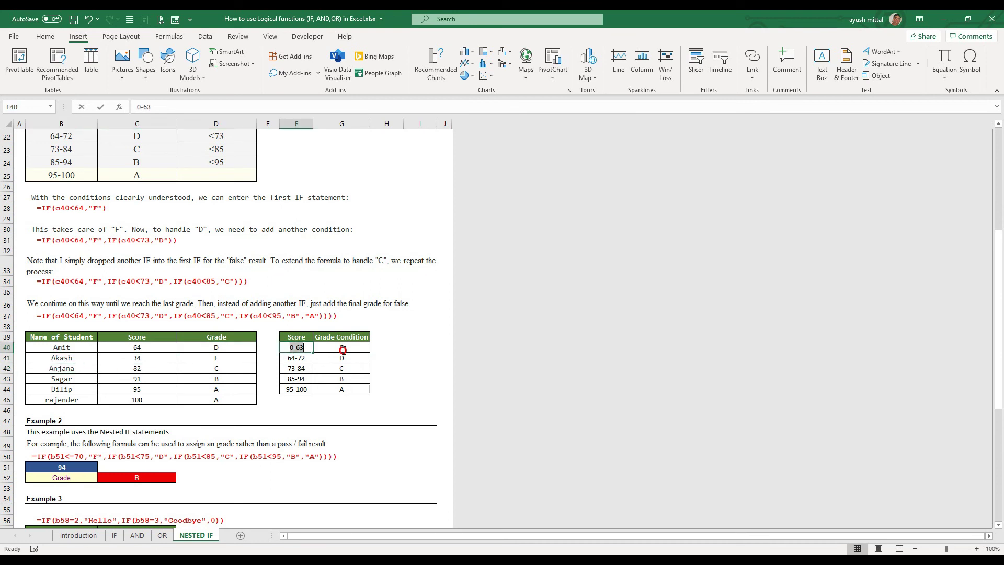
{"action": "left_click", "coordinate": [214, 357]}
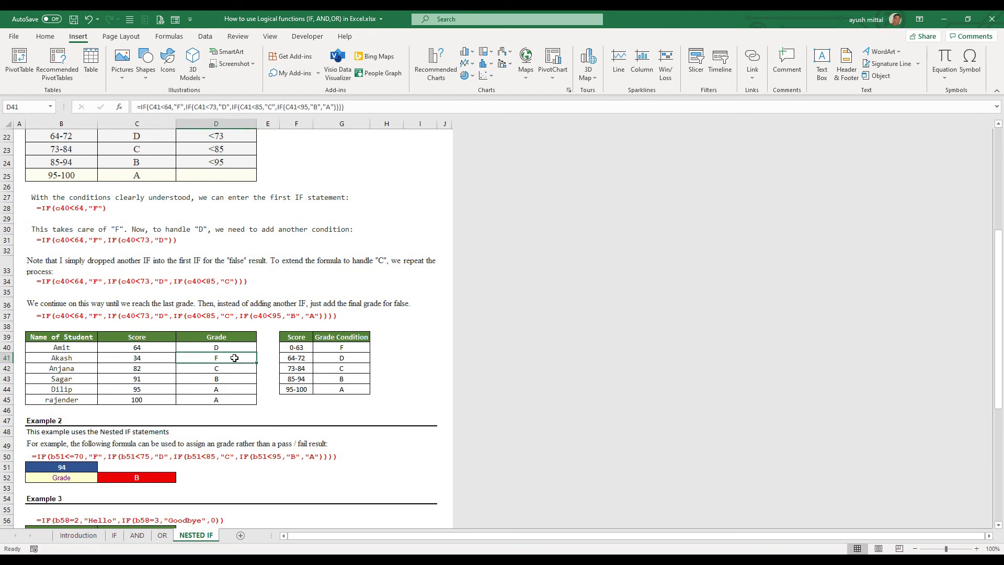
Match the third student's score in C42 to the 73-84 grade row and inspect the nested IF formula in D42
{"action": "left_click", "coordinate": [60, 371]}
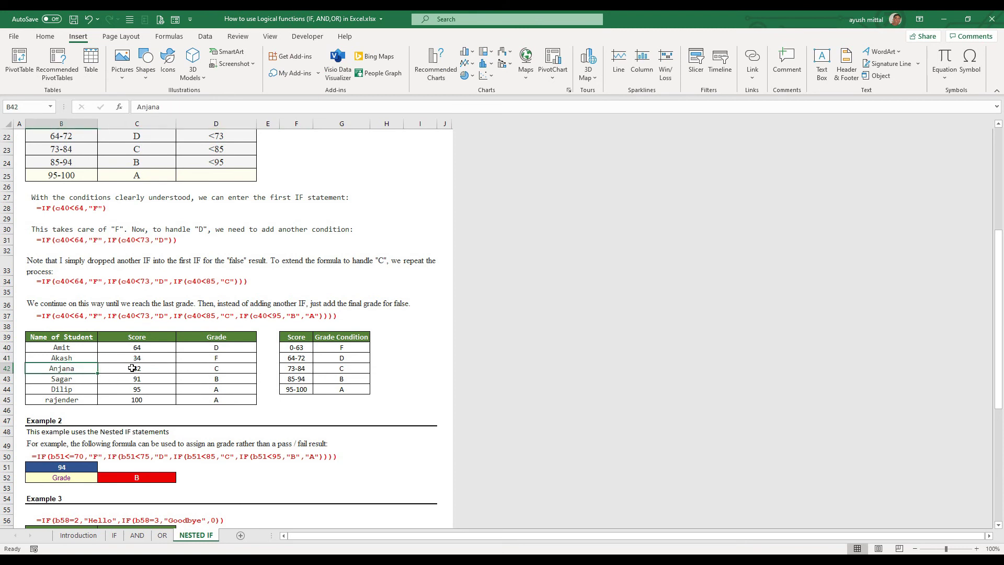
{"action": "left_click", "coordinate": [119, 368]}
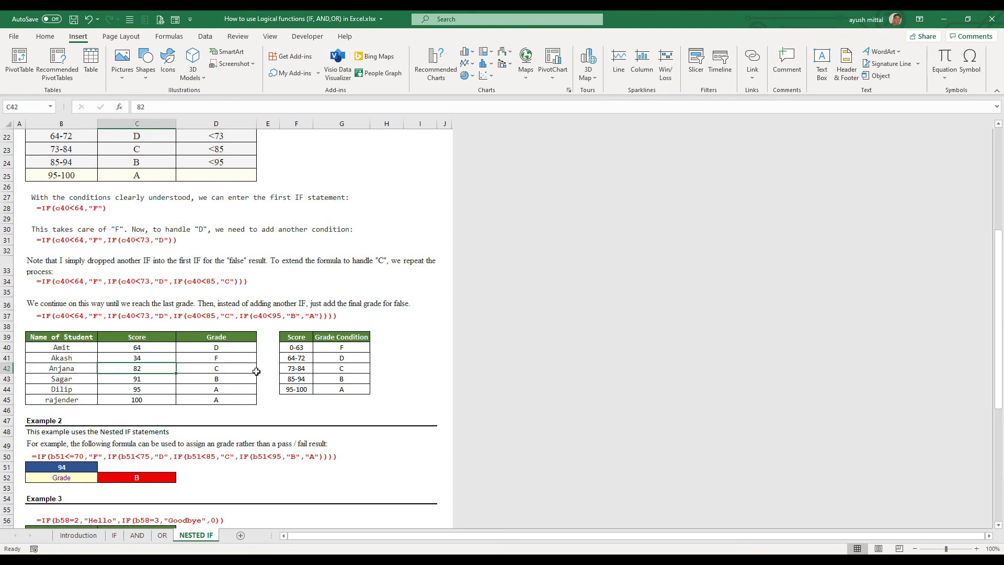
{"action": "left_click", "coordinate": [288, 367]}
{"action": "left_click_drag", "start_coordinate": [288, 367], "coordinate": [342, 368]}
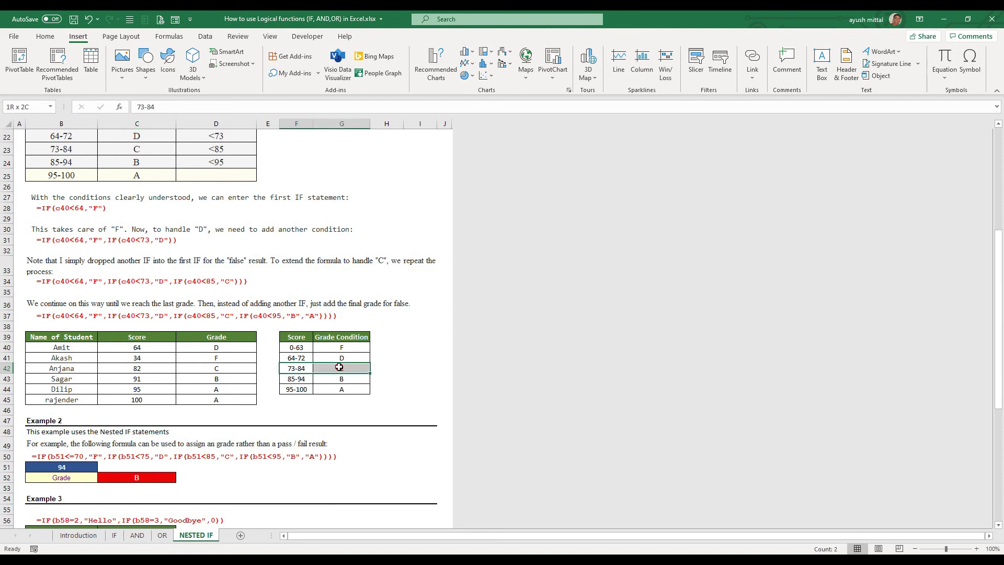
{"action": "left_click", "coordinate": [209, 370]}
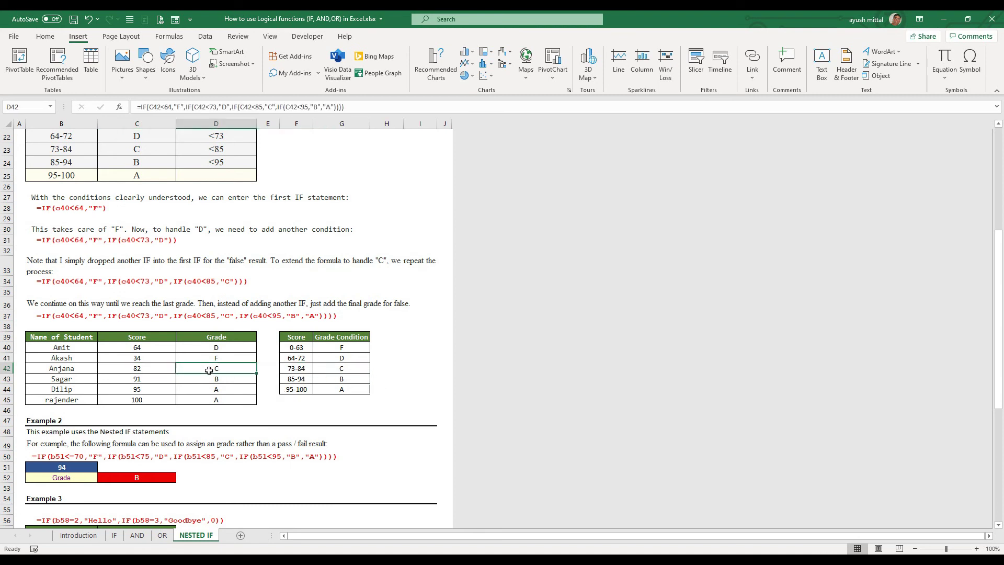
Match the fourth student's score in C43 to the 85-94 grade row and inspect the nested IF formula in D43
{"action": "left_click", "coordinate": [90, 379]}
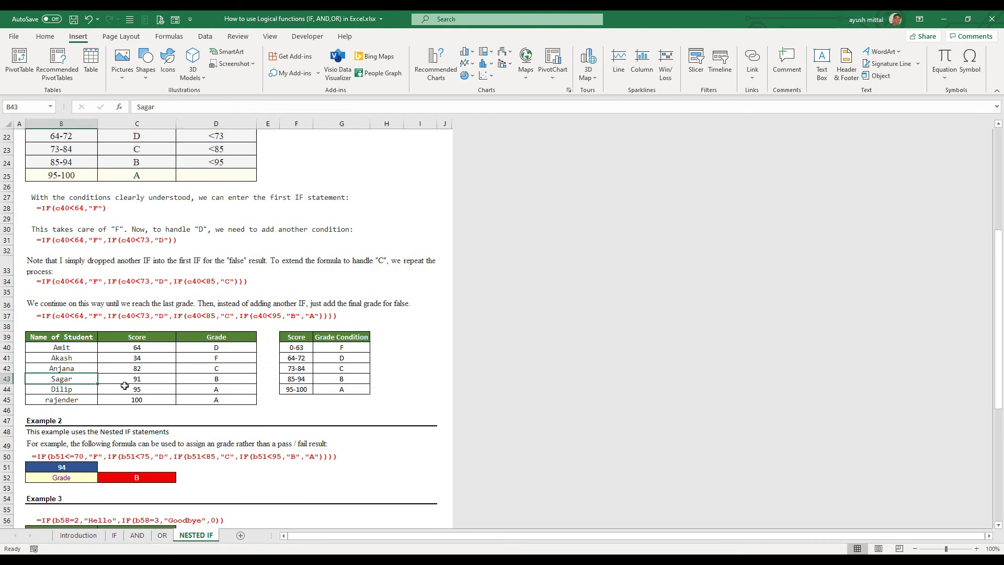
{"action": "left_click", "coordinate": [105, 383]}
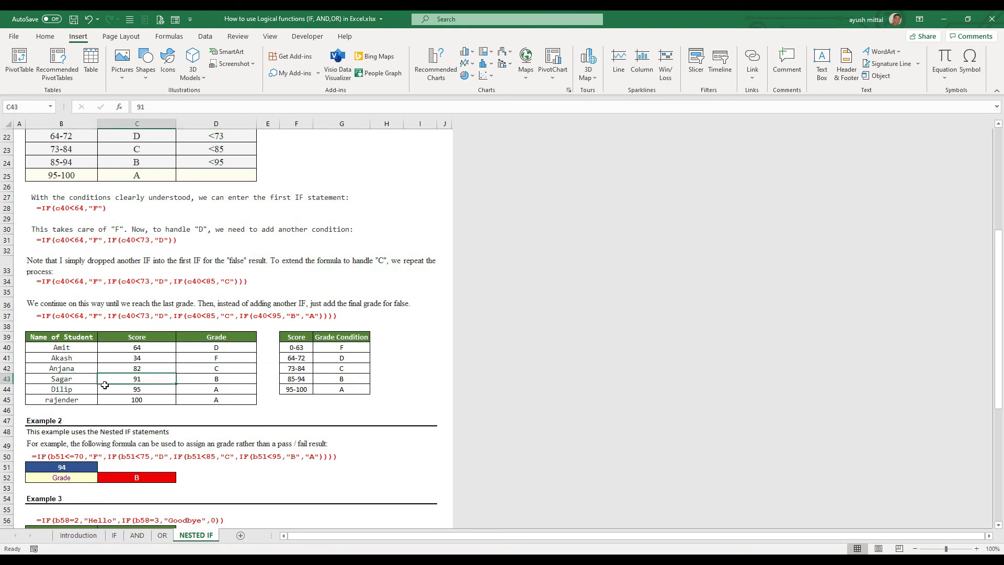
{"action": "left_click_drag", "start_coordinate": [291, 379], "coordinate": [320, 380]}
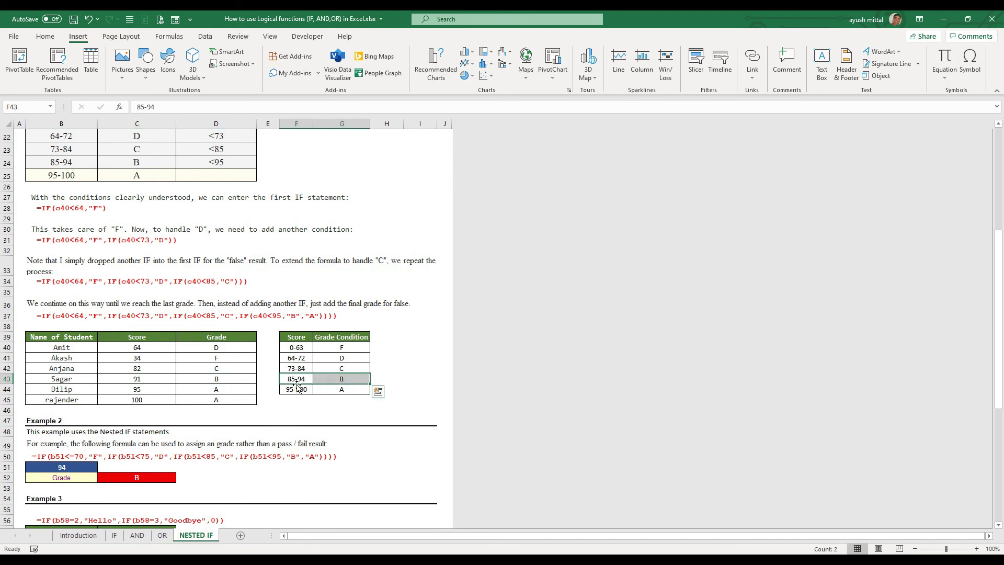
{"action": "left_click", "coordinate": [207, 380]}
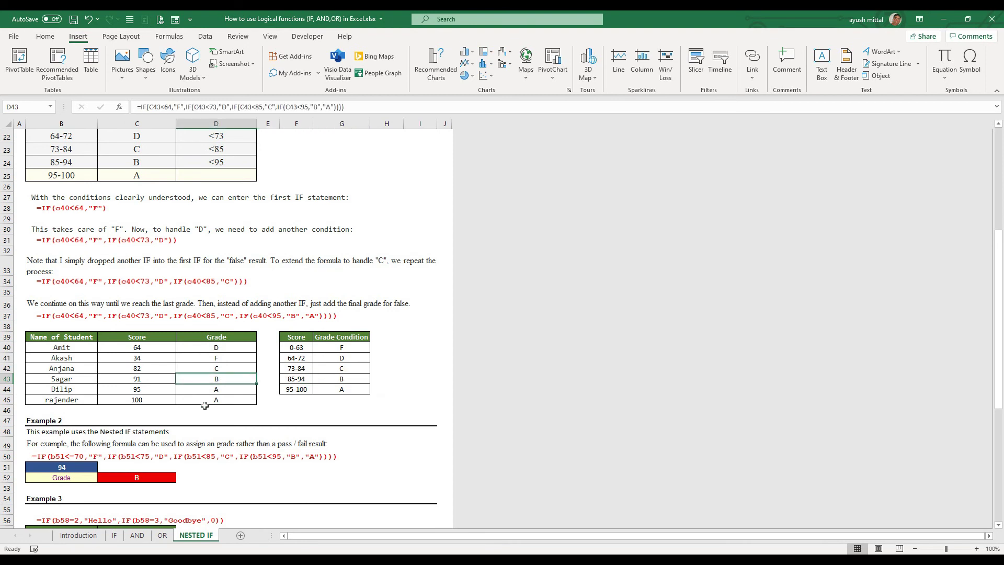
Match the fifth student's score in C44 to the 95-100 grade row and inspect the nested IF formula in D44
{"action": "left_click", "coordinate": [53, 389]}
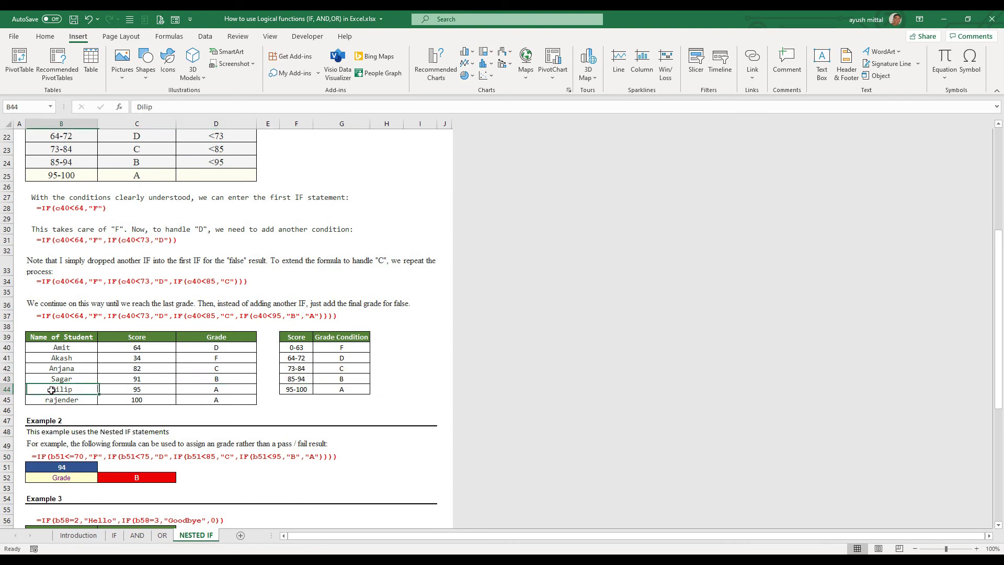
{"action": "left_click", "coordinate": [125, 389]}
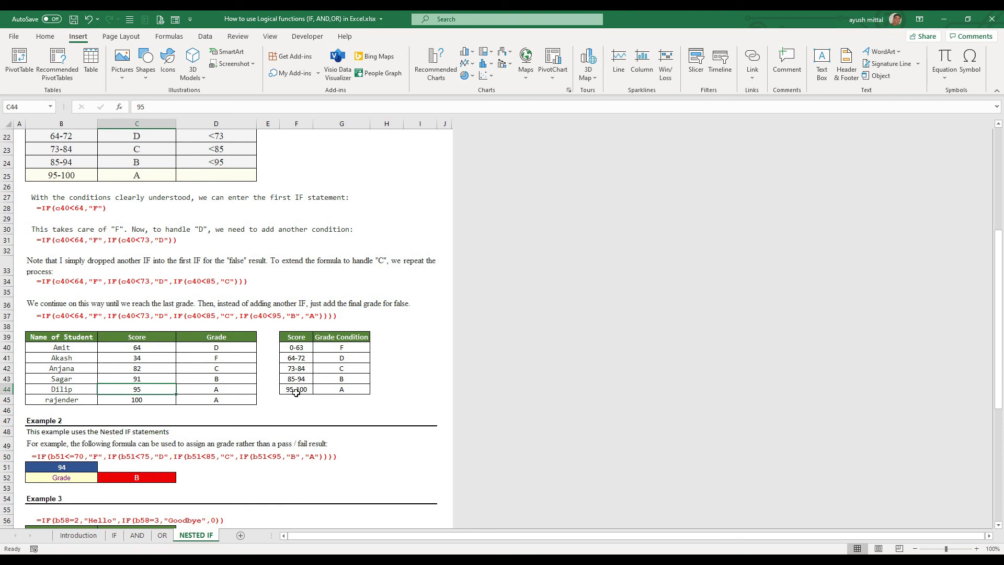
{"action": "left_click_drag", "start_coordinate": [295, 391], "coordinate": [337, 392]}
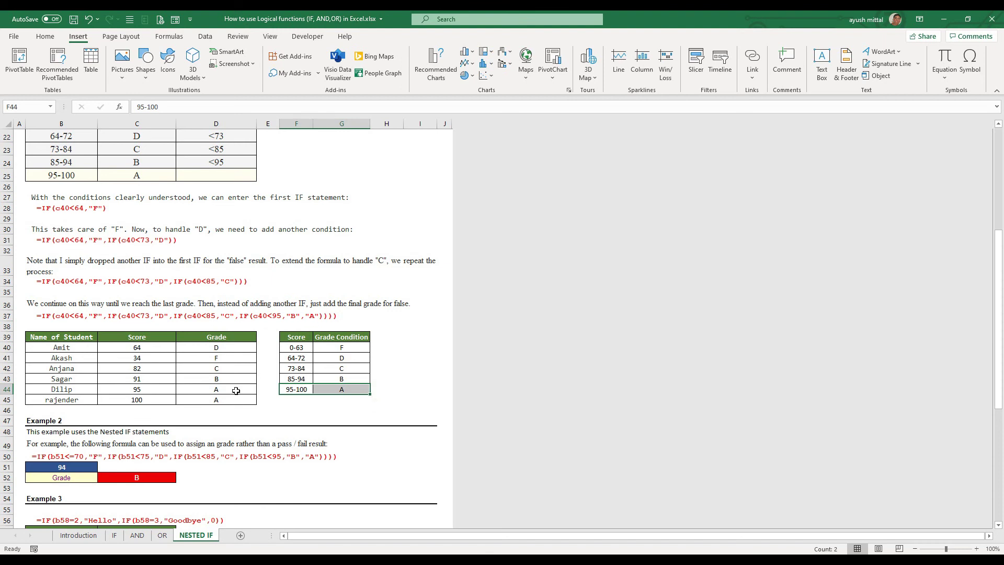
{"action": "left_click", "coordinate": [217, 390]}
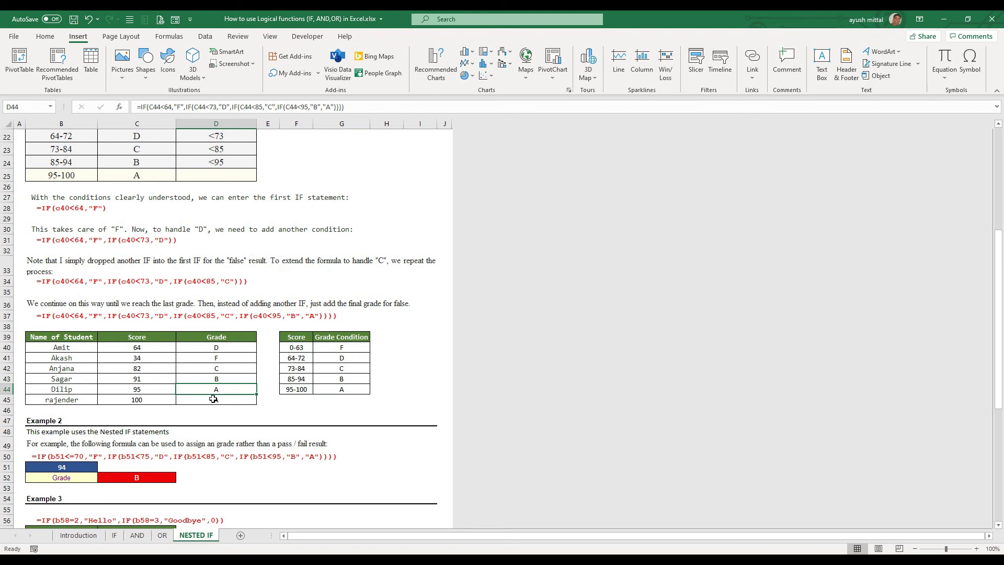
Compare the last student's score in C45 with the 95-100 grade row and inspect the nested IF formula in D45
{"action": "left_click", "coordinate": [80, 400]}
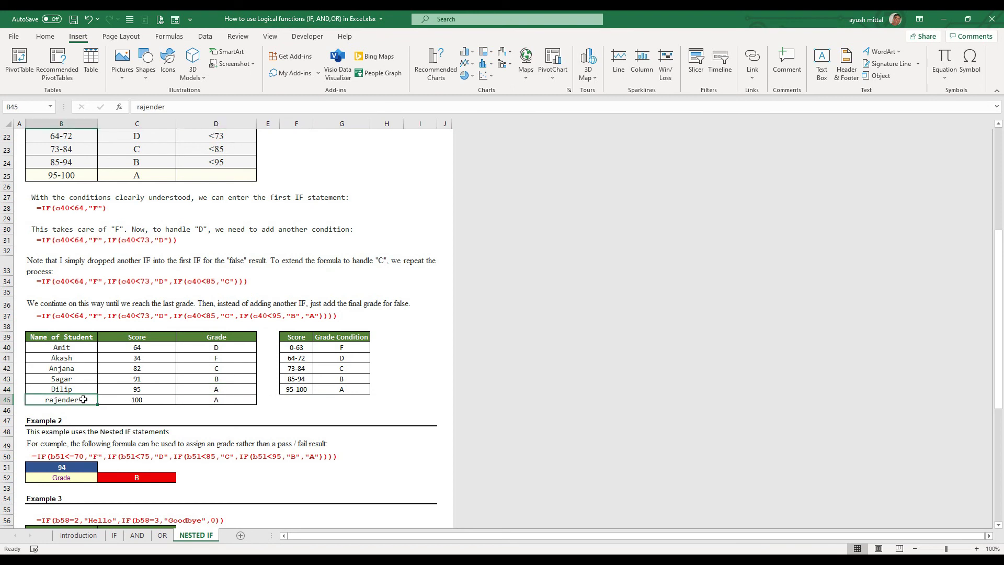
{"action": "left_click", "coordinate": [105, 400]}
{"action": "left_click", "coordinate": [186, 401]}
{"action": "left_click_drag", "start_coordinate": [293, 389], "coordinate": [325, 391]}
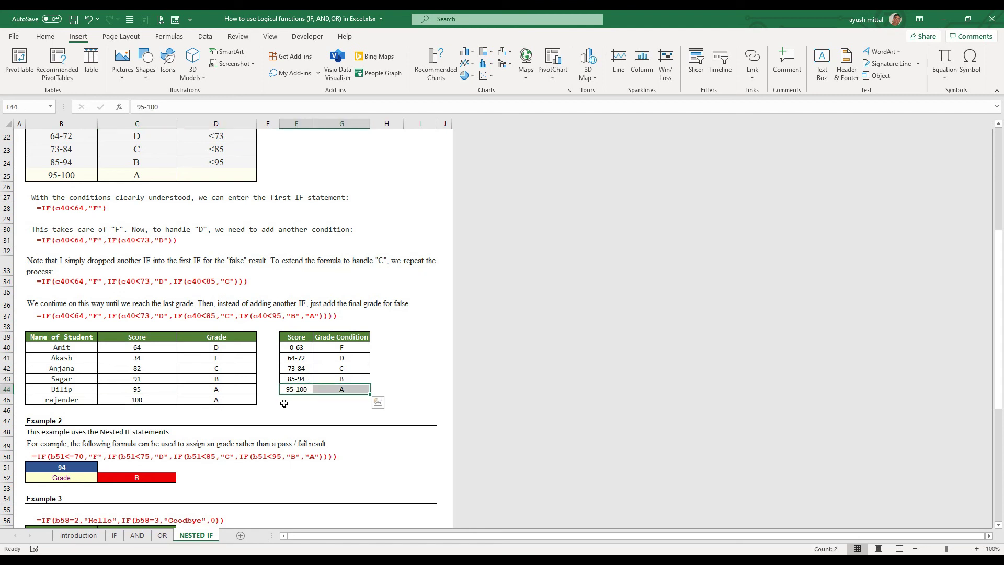
{"action": "left_click", "coordinate": [228, 402]}
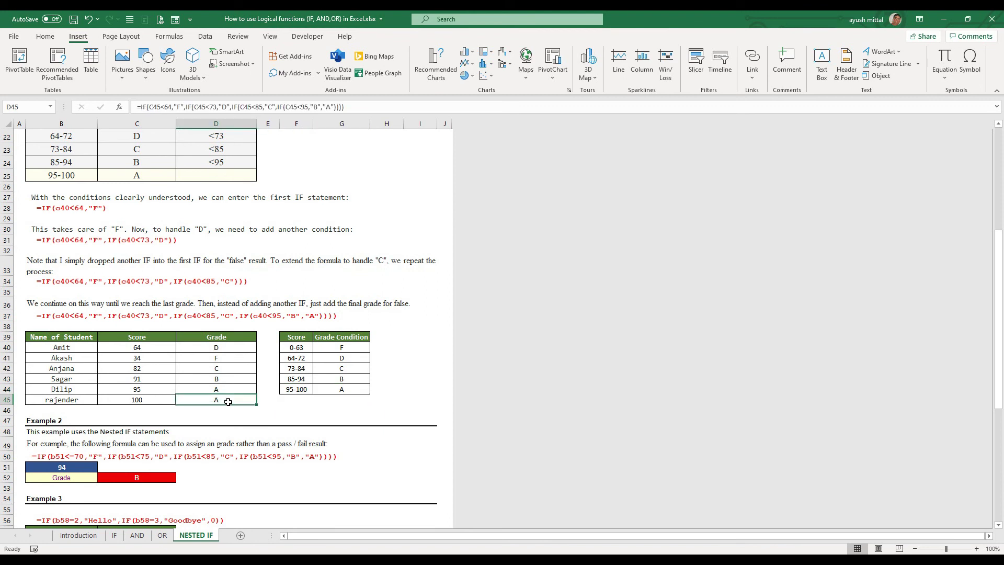
Compare the Example 3 value in B58 with the Hello/Goodbye formula in row 56 and inspect the formula in C58
{"action": "scroll", "coordinate": [230, 405], "scroll_direction": "down", "scroll_amount": 5}
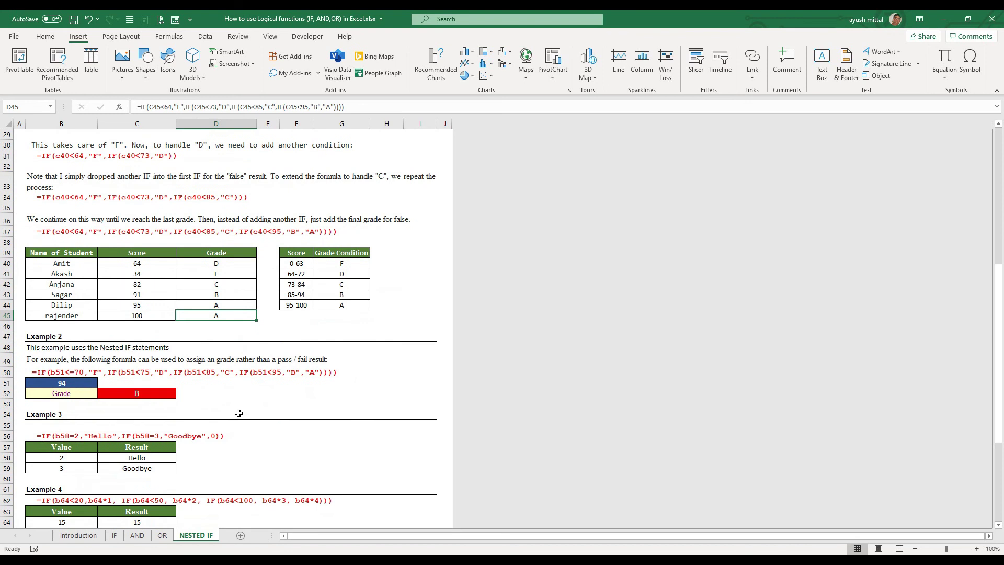
{"action": "scroll", "coordinate": [240, 415], "scroll_direction": "down", "scroll_amount": 2}
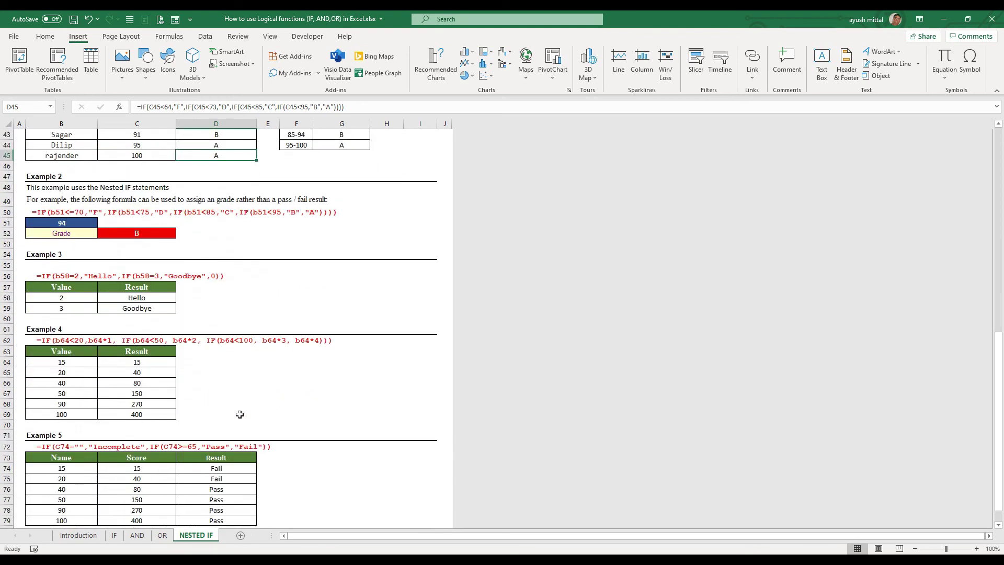
{"action": "scroll", "coordinate": [241, 417], "scroll_direction": "down", "scroll_amount": 2}
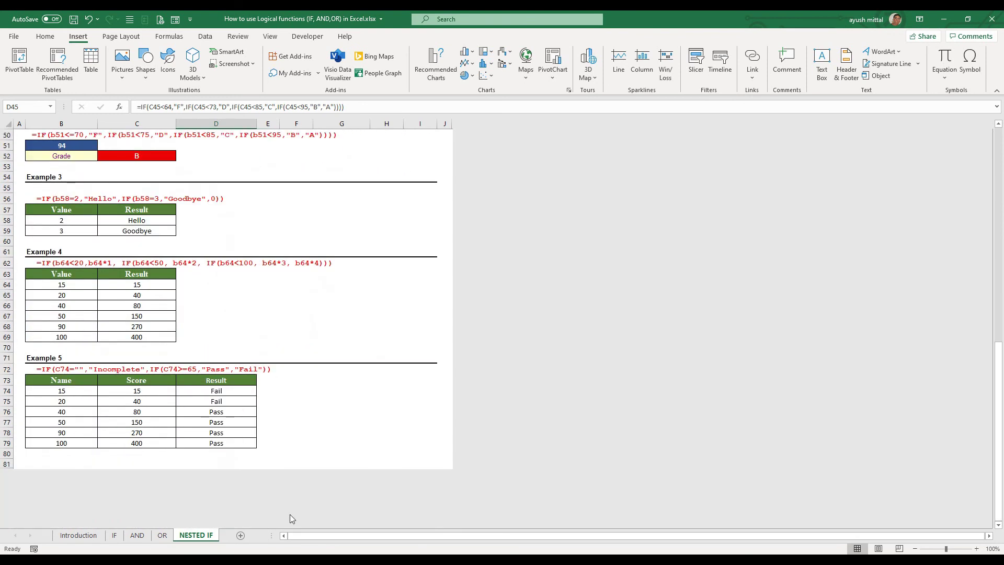
{"action": "left_click", "coordinate": [62, 219]}
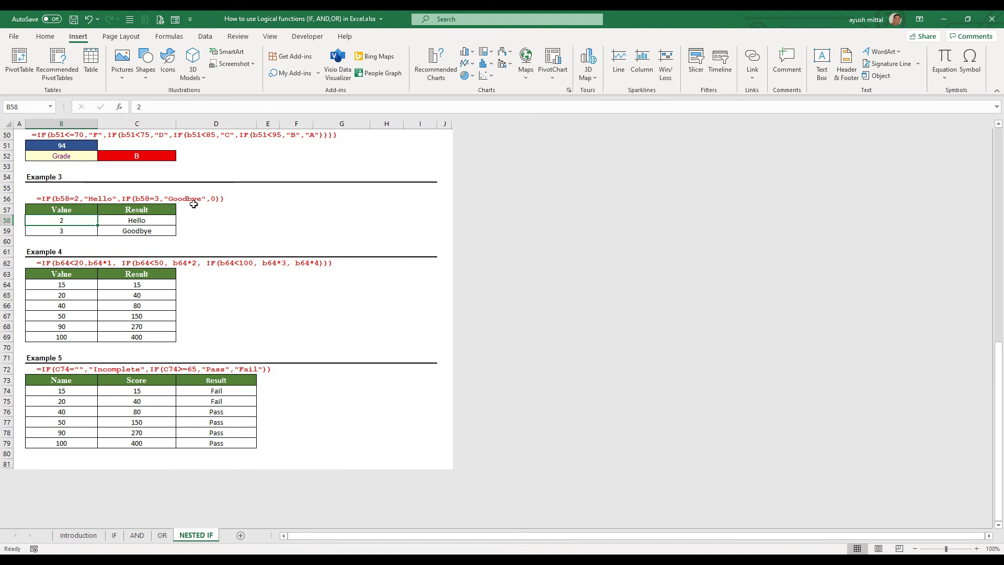
{"action": "left_click", "coordinate": [225, 199]}
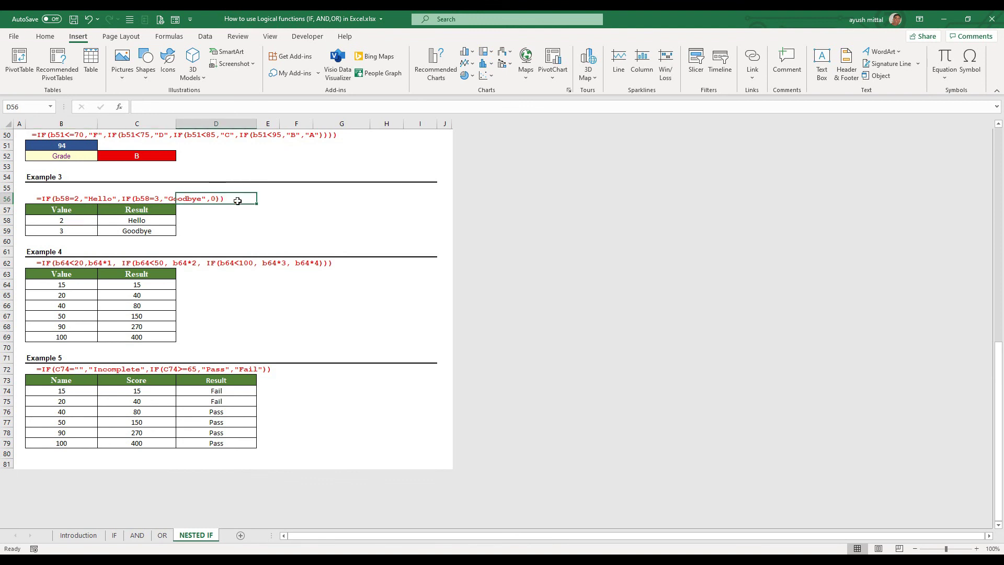
{"action": "left_click", "coordinate": [74, 222]}
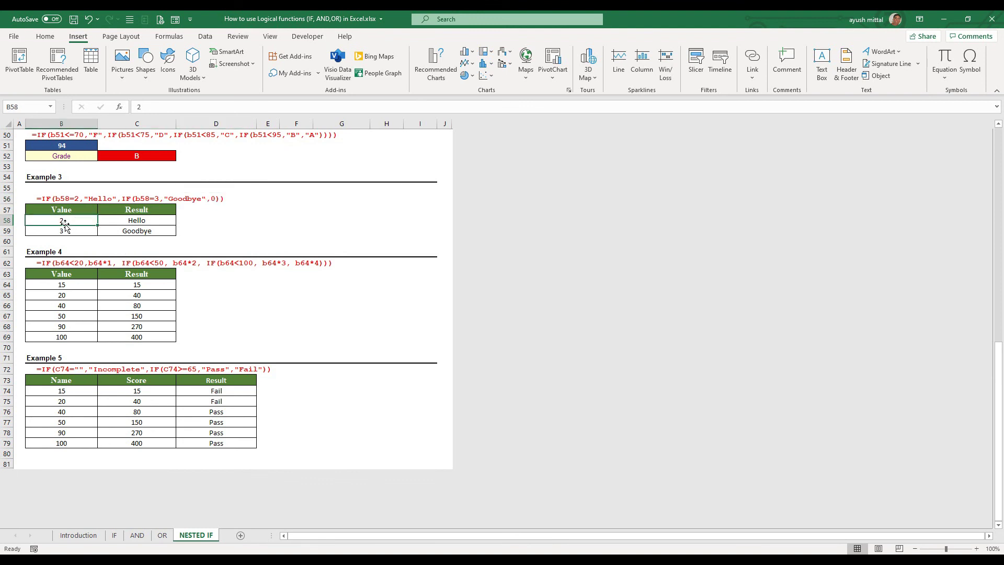
{"action": "left_click", "coordinate": [103, 219]}
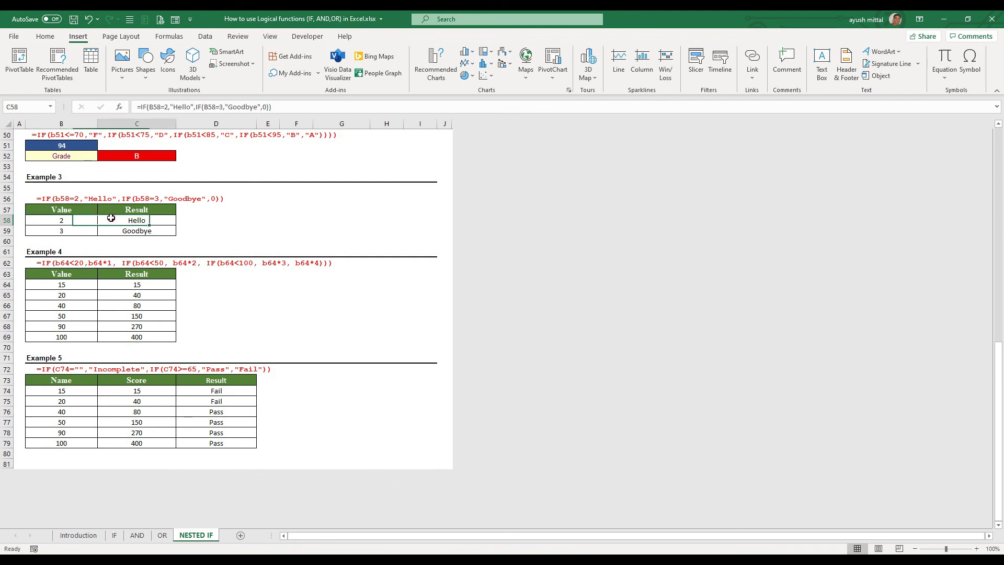
Enter 3 in B59 of Example 3 and inspect the nested IF formula in C59
{"action": "left_click", "coordinate": [60, 230]}
{"action": "type", "text": "3"}
{"action": "key", "text": "ctrl+Return"}
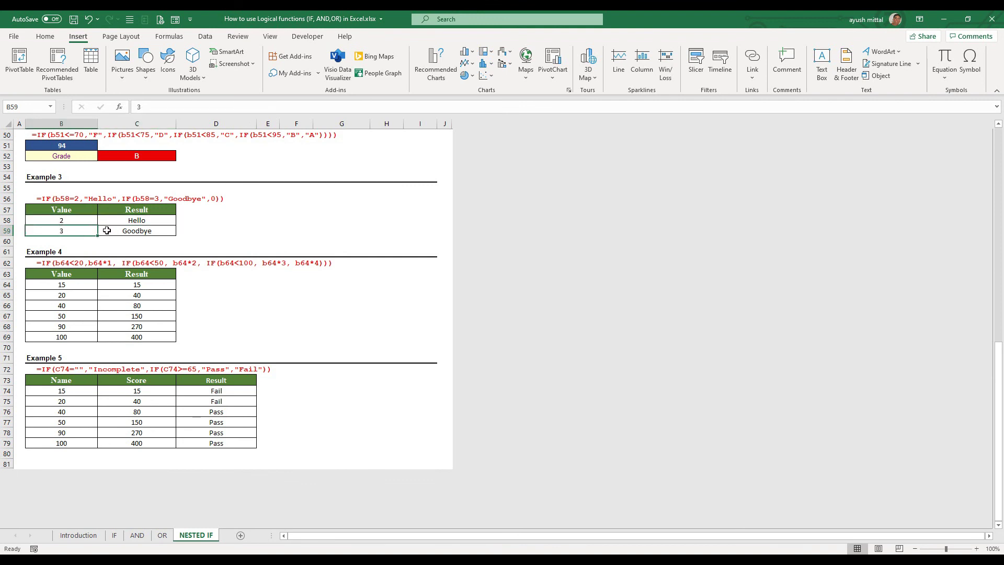
{"action": "left_click", "coordinate": [126, 230]}
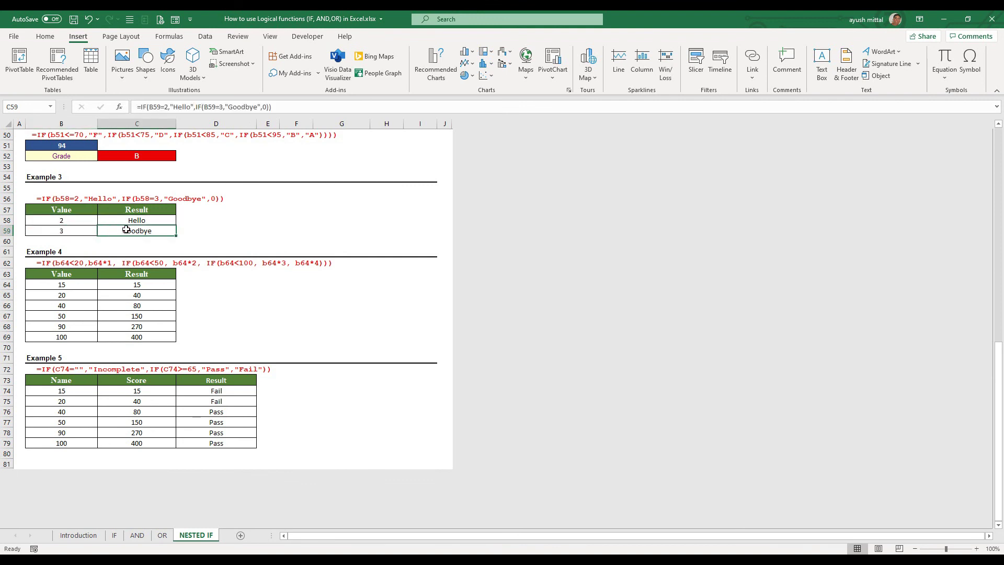
Set the value in B58 of Example 3 to 3 and check the result in C58
{"action": "left_click", "coordinate": [69, 222]}
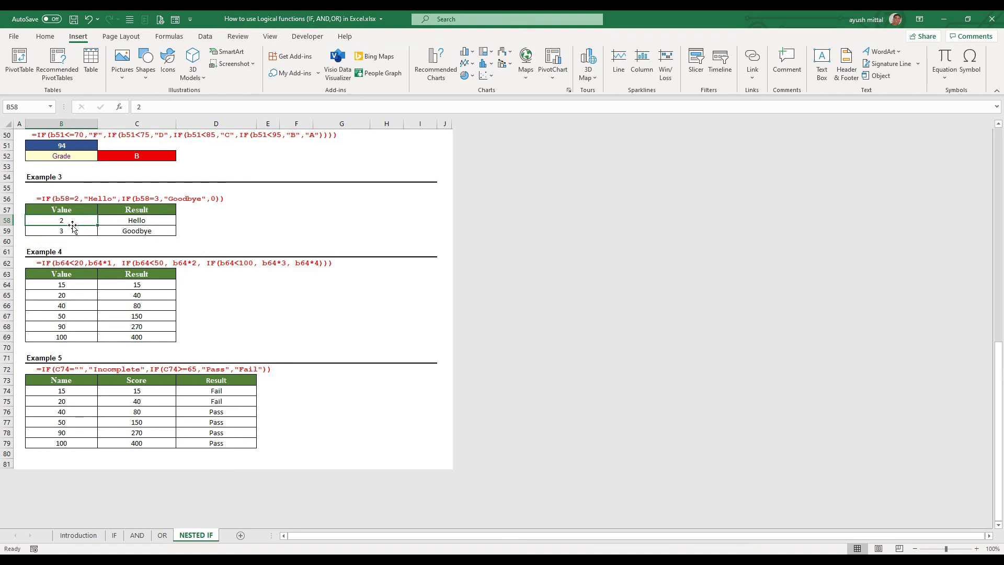
{"action": "type", "text": "3"}
{"action": "left_click", "coordinate": [200, 233]}
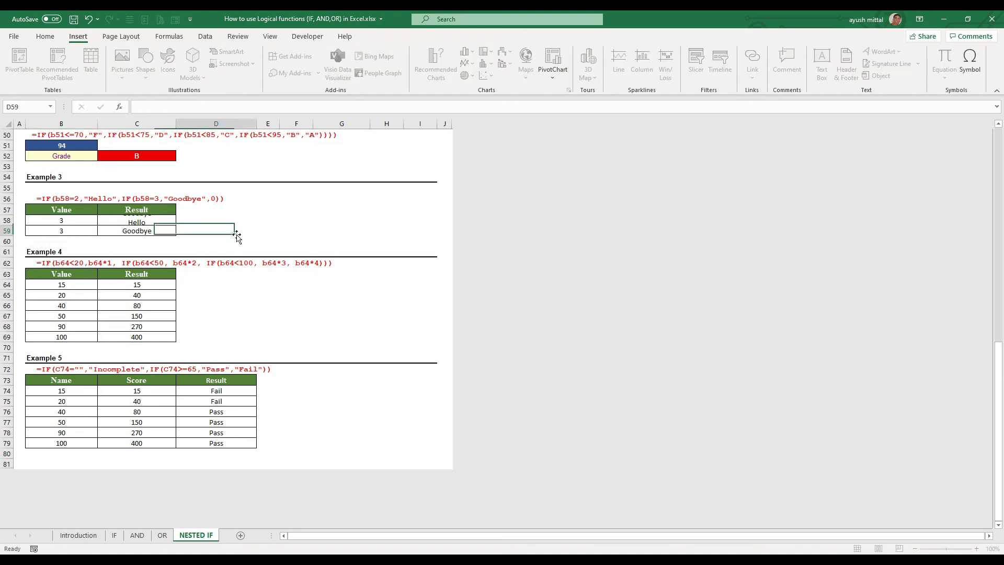
{"action": "left_click", "coordinate": [133, 220]}
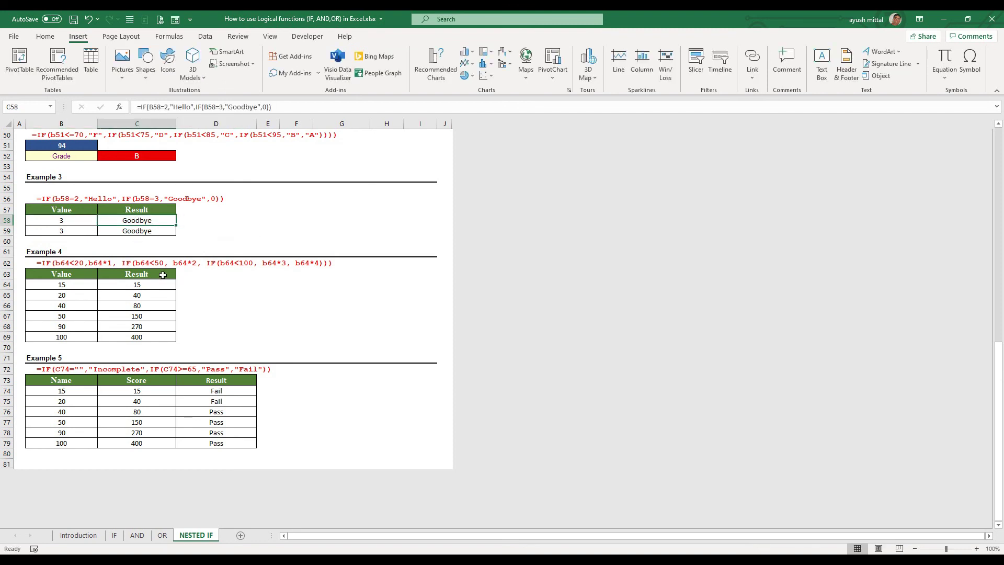
Set the value in B58 to 5 to test the final false argument, and check the result in C58
{"action": "left_click", "coordinate": [71, 222]}
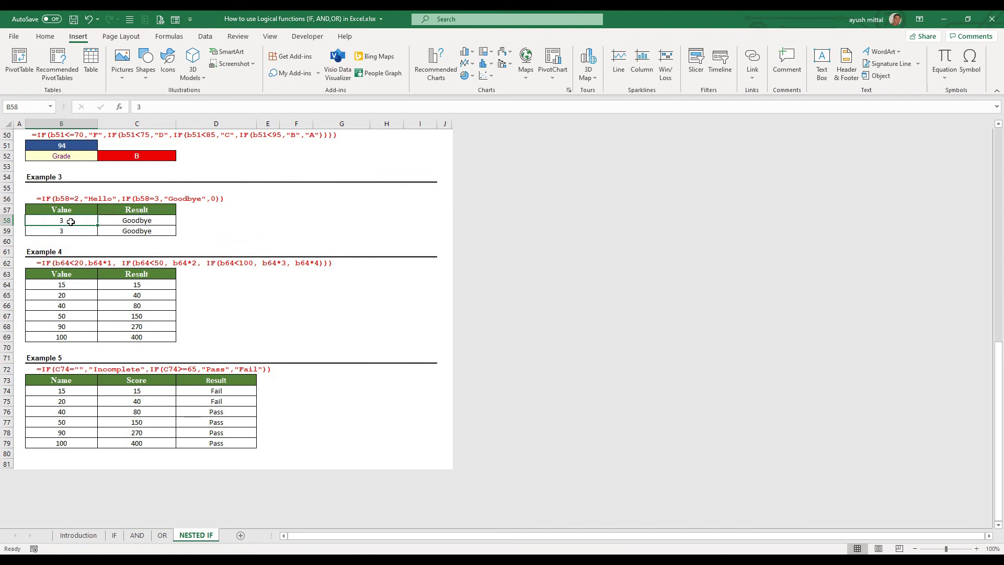
{"action": "type", "text": "3"}
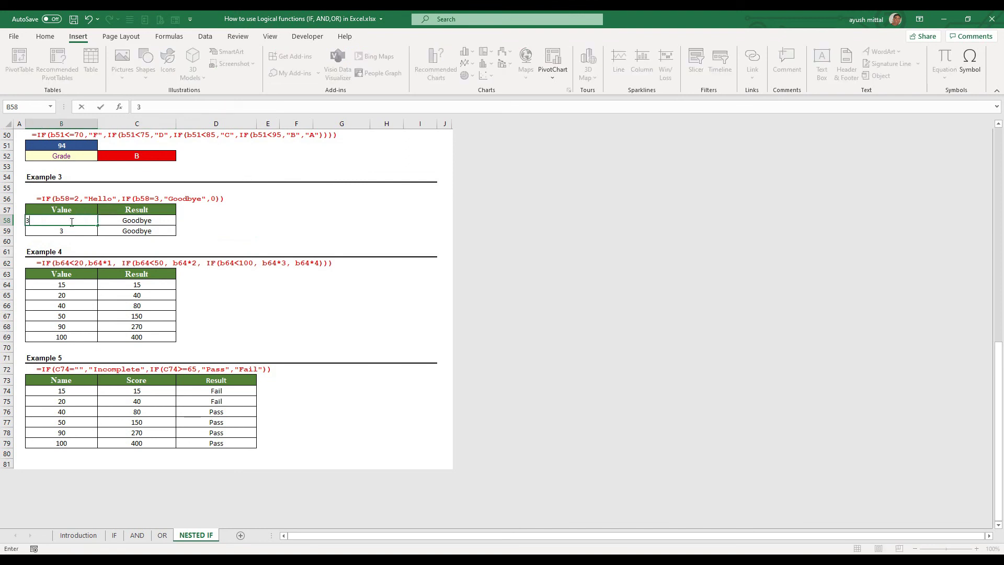
{"action": "type", "text": "5"}
{"action": "key", "text": "Return"}
{"action": "left_click", "coordinate": [106, 220]}
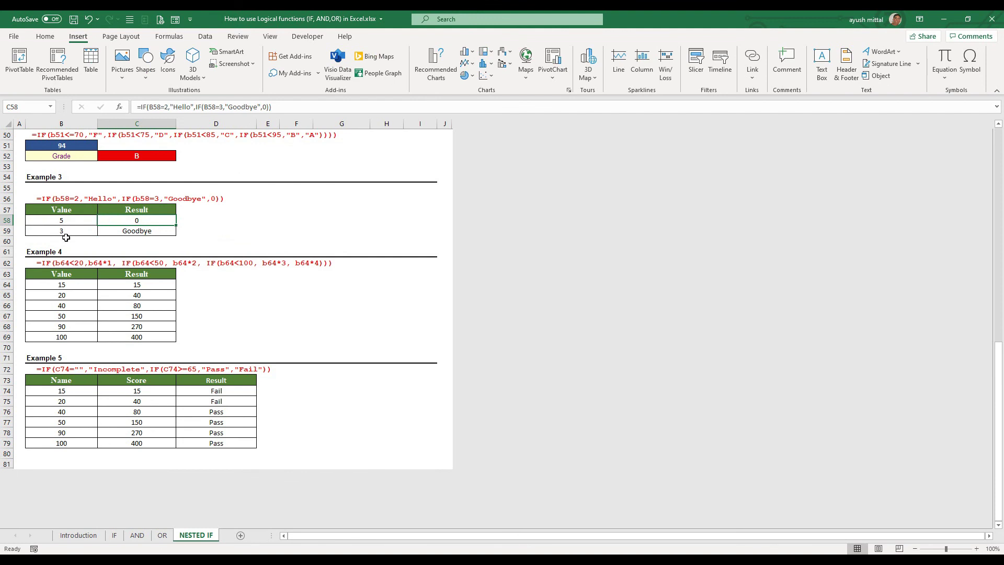
Compare the Example 4 value in B64 with the nested IF formula and its result in C64
{"action": "left_click", "coordinate": [267, 305]}
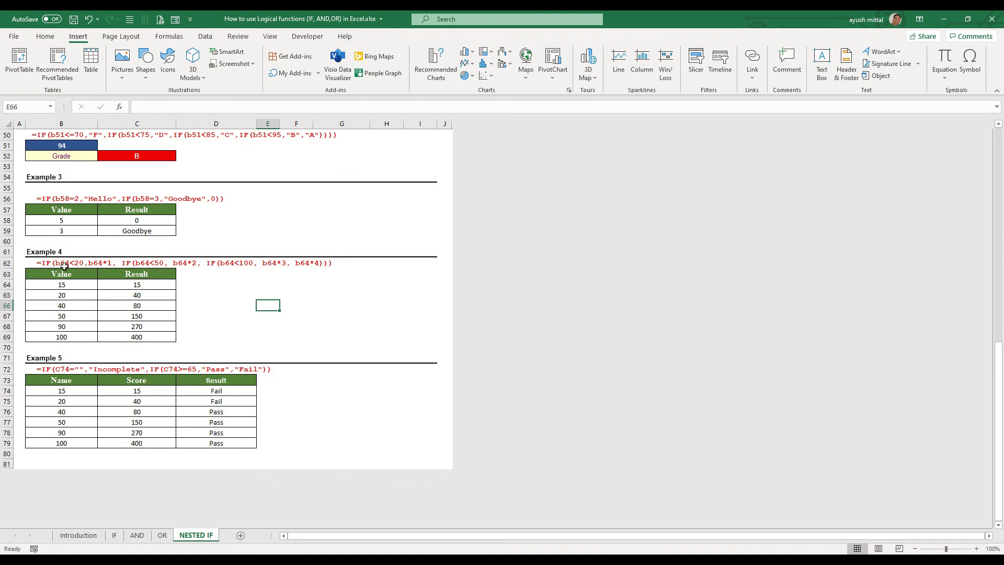
{"action": "left_click", "coordinate": [62, 283]}
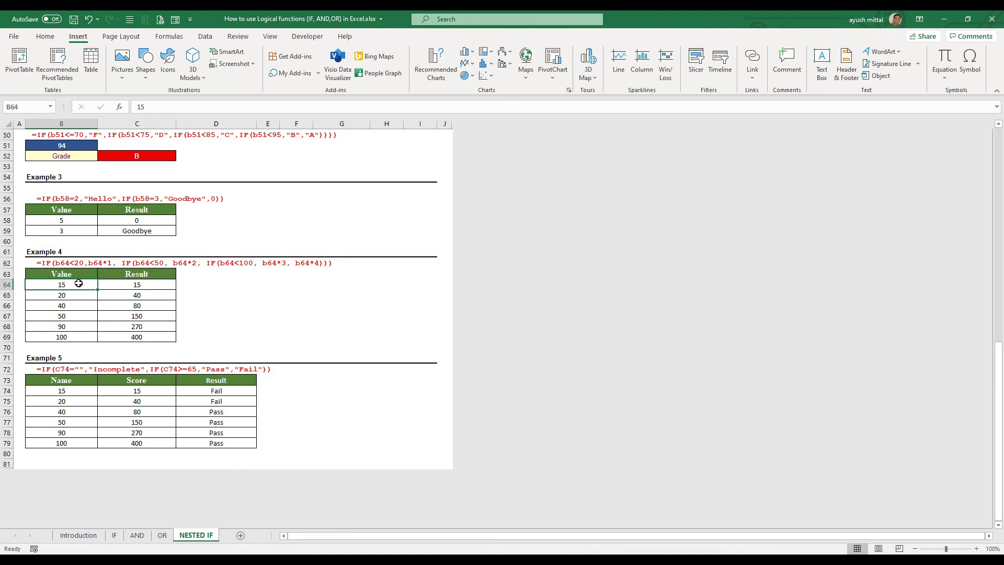
{"action": "left_click", "coordinate": [111, 285]}
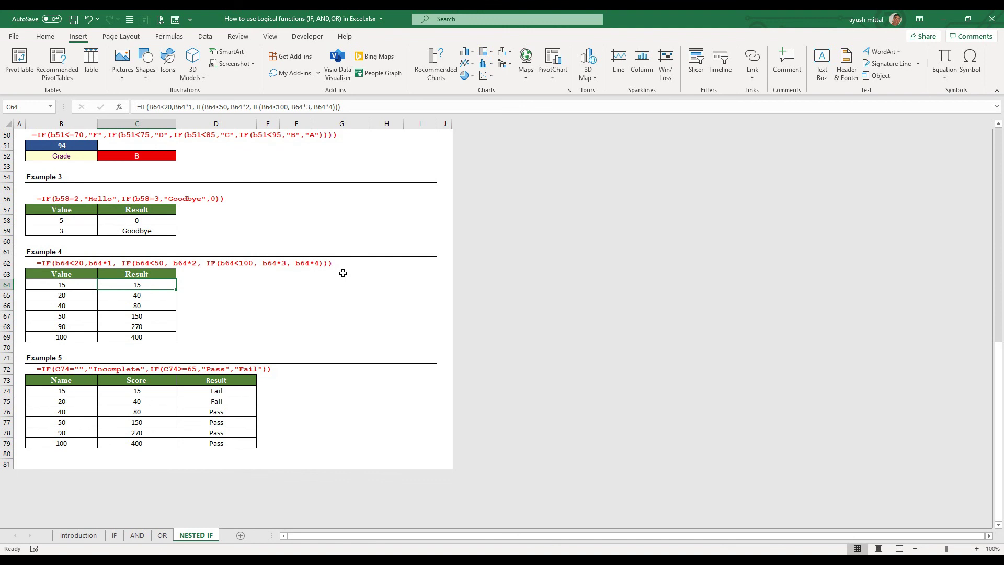
{"action": "left_click", "coordinate": [79, 287]}
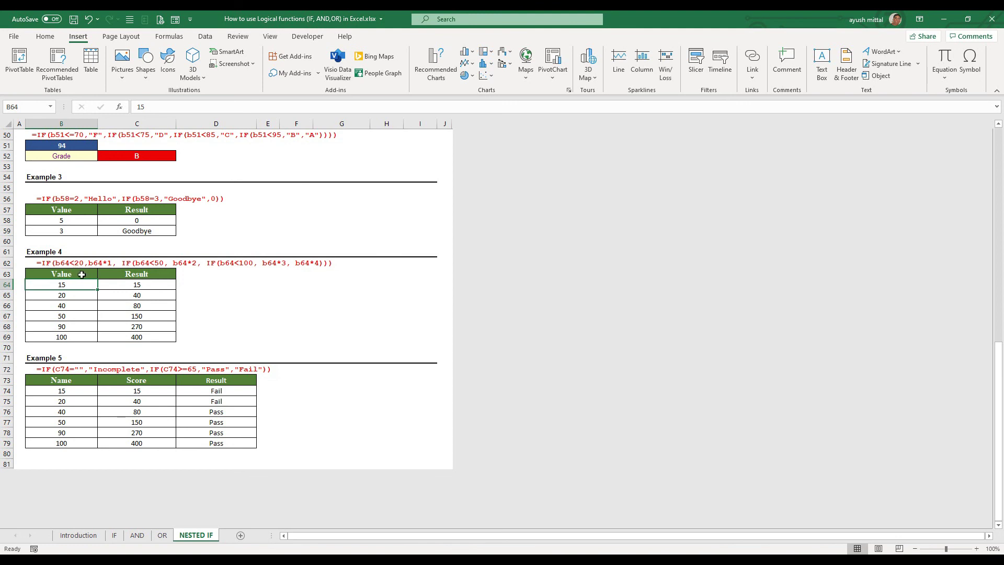
{"action": "left_click", "coordinate": [111, 284]}
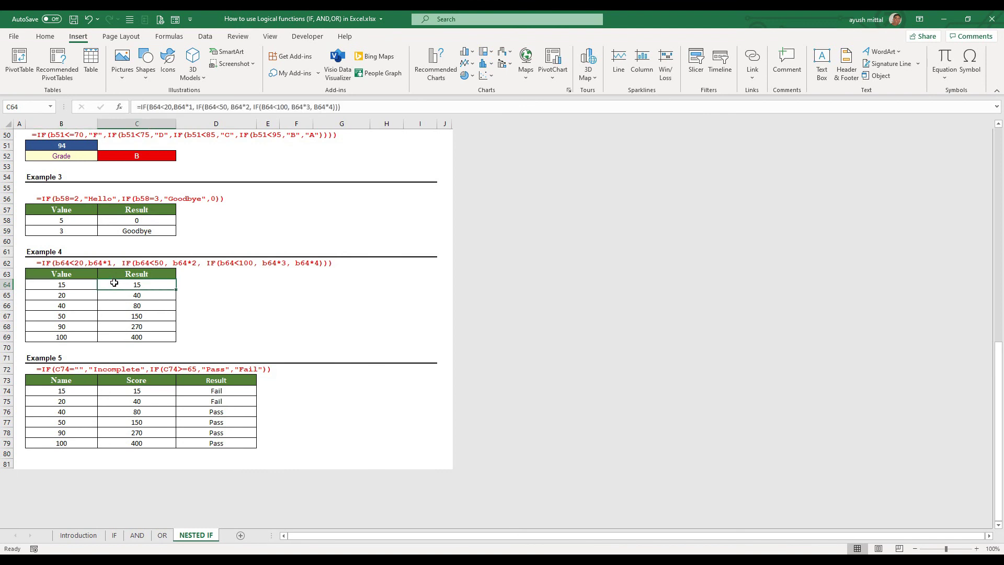
Check the Example 4 values in B65 to B67 against the multiplier formulas in C65 and C67
{"action": "left_click", "coordinate": [57, 295]}
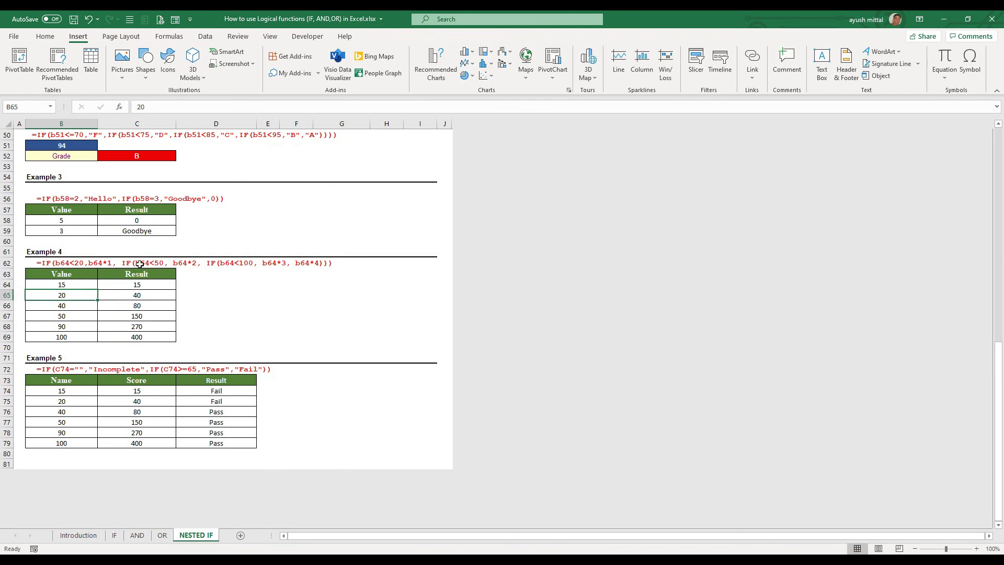
{"action": "left_click", "coordinate": [139, 296]}
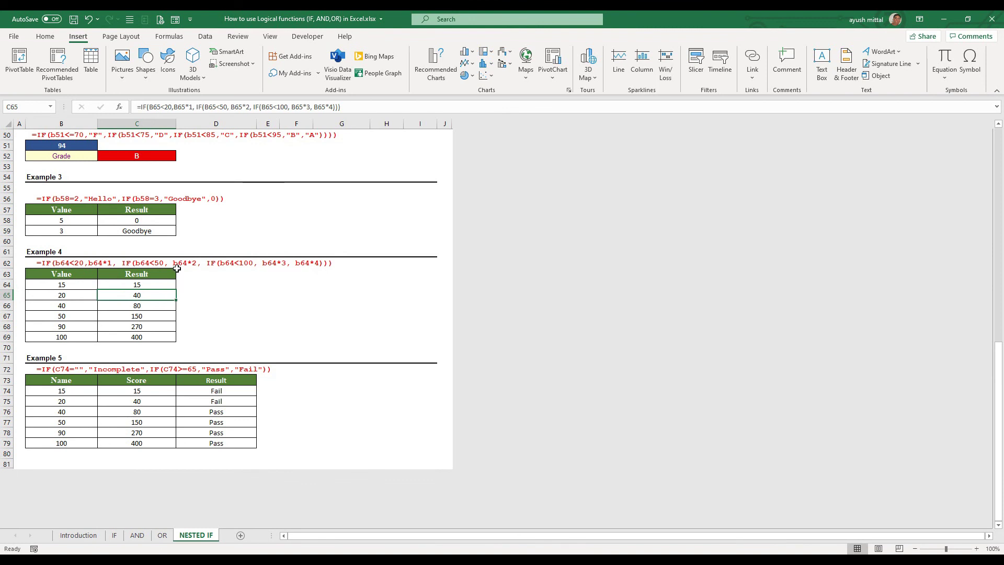
{"action": "left_click", "coordinate": [64, 307]}
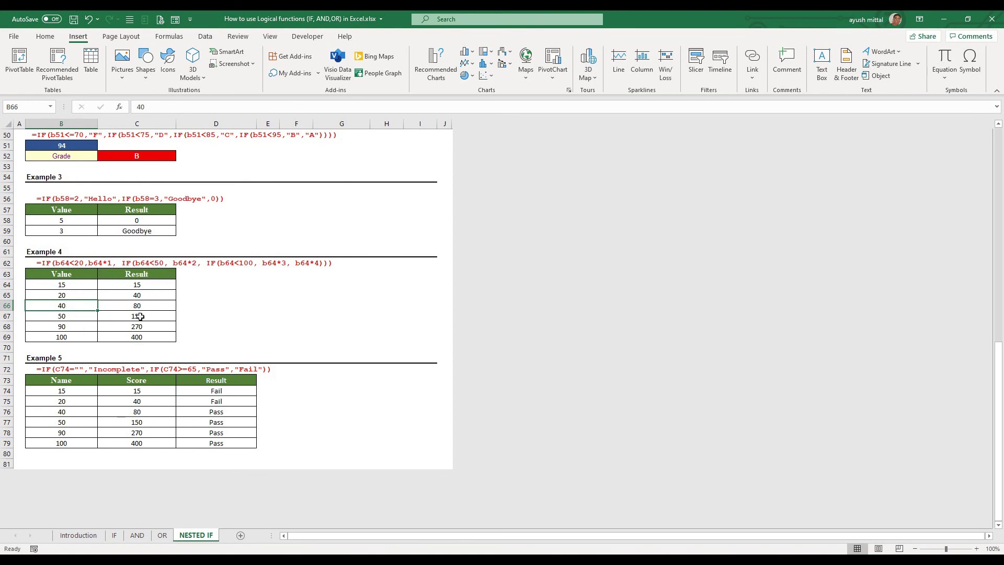
{"action": "left_click", "coordinate": [80, 317]}
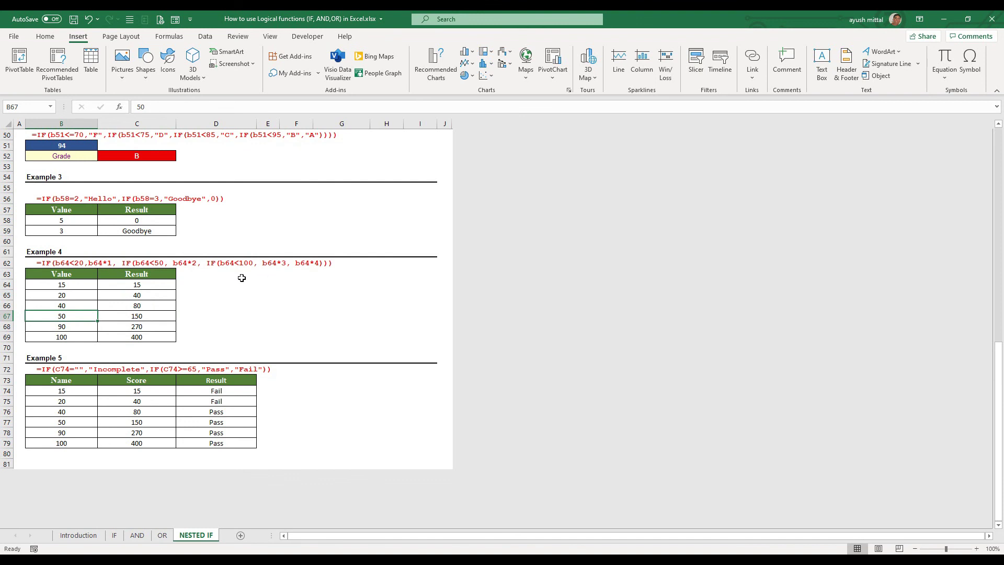
{"action": "left_click", "coordinate": [121, 315]}
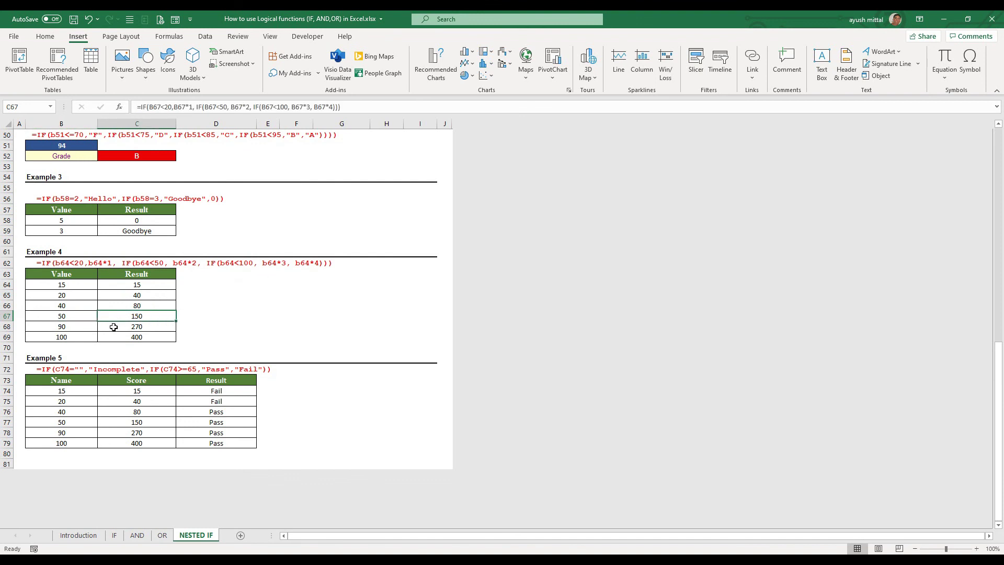
Inspect the last two Example 4 values in B68 and B69 and their nested IF formulas in column C
{"action": "left_click", "coordinate": [61, 328]}
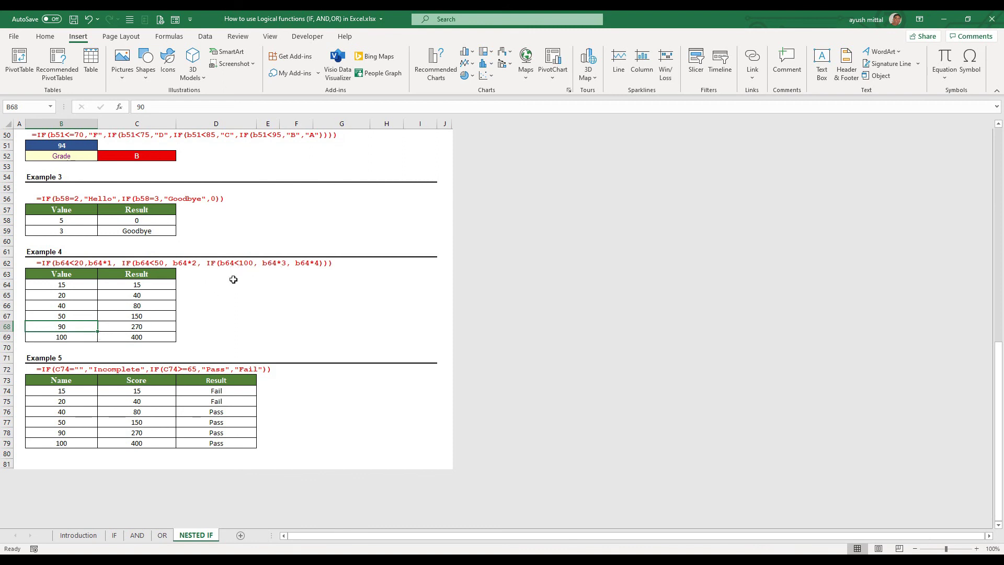
{"action": "left_click", "coordinate": [144, 326]}
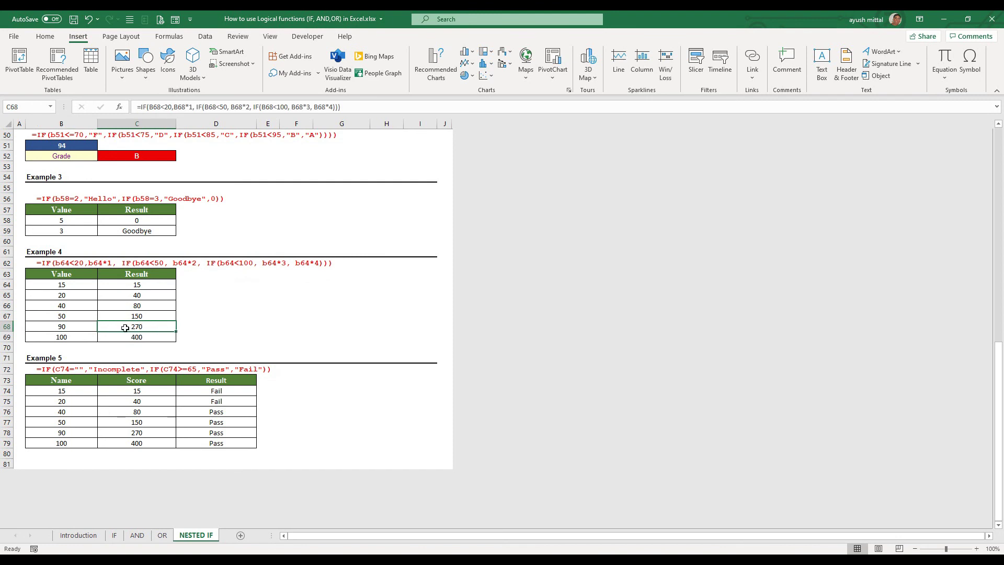
{"action": "left_click", "coordinate": [85, 339]}
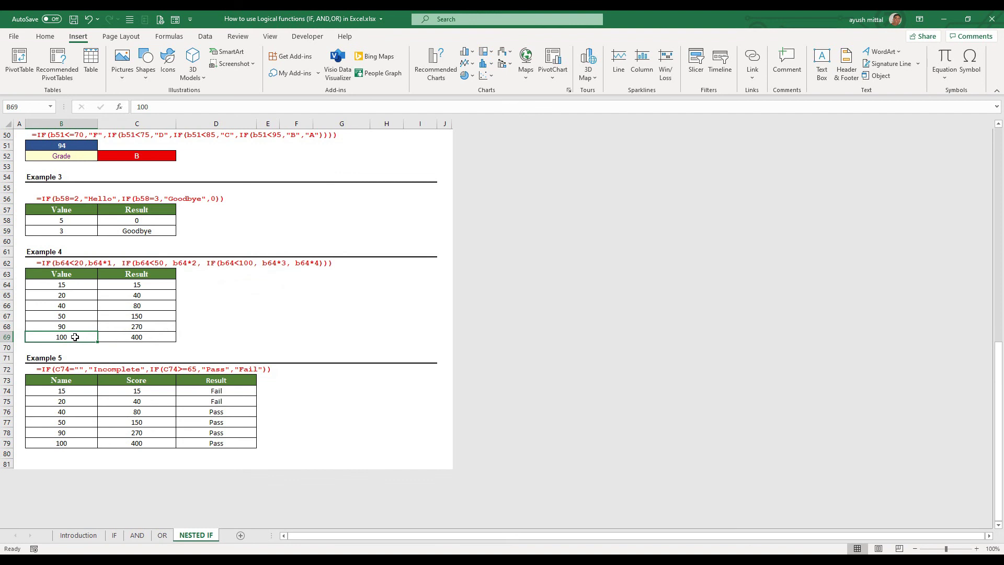
{"action": "left_click", "coordinate": [115, 338]}
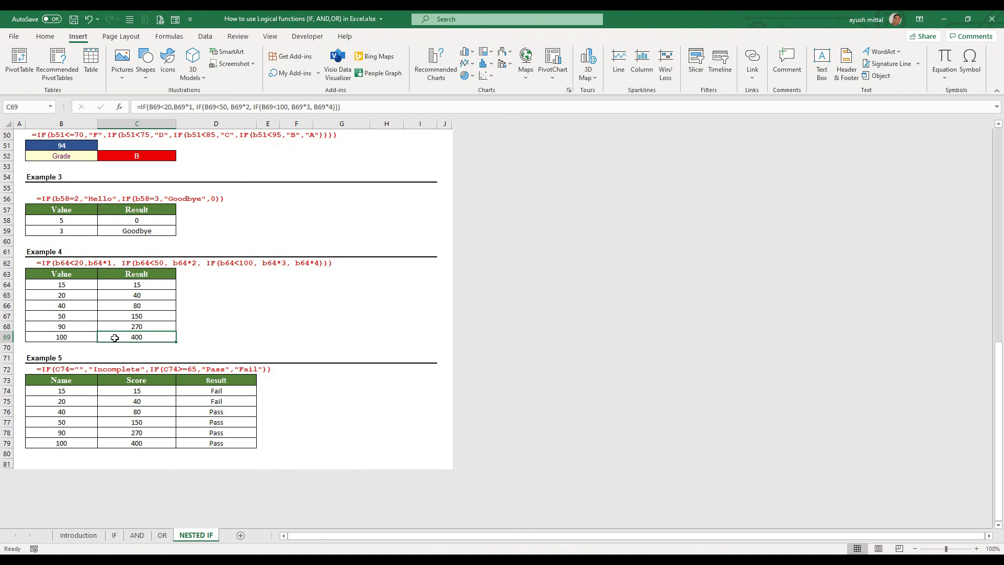
Compare the Example 5 scores in C74 to C76 with the Incomplete/Pass/Fail formulas in D74 to D76
{"action": "scroll", "coordinate": [159, 353], "scroll_direction": "down", "scroll_amount": 5}
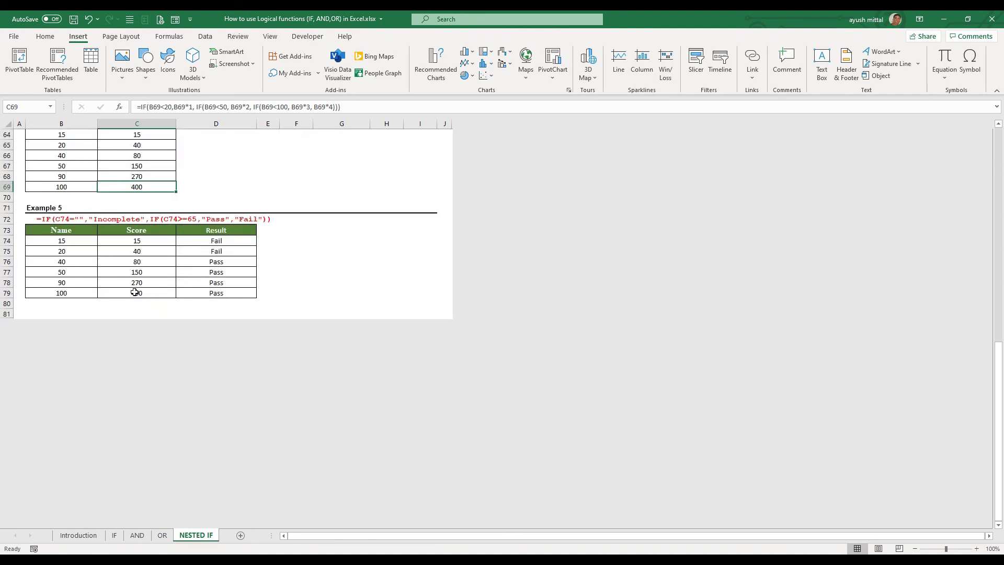
{"action": "left_click", "coordinate": [109, 243]}
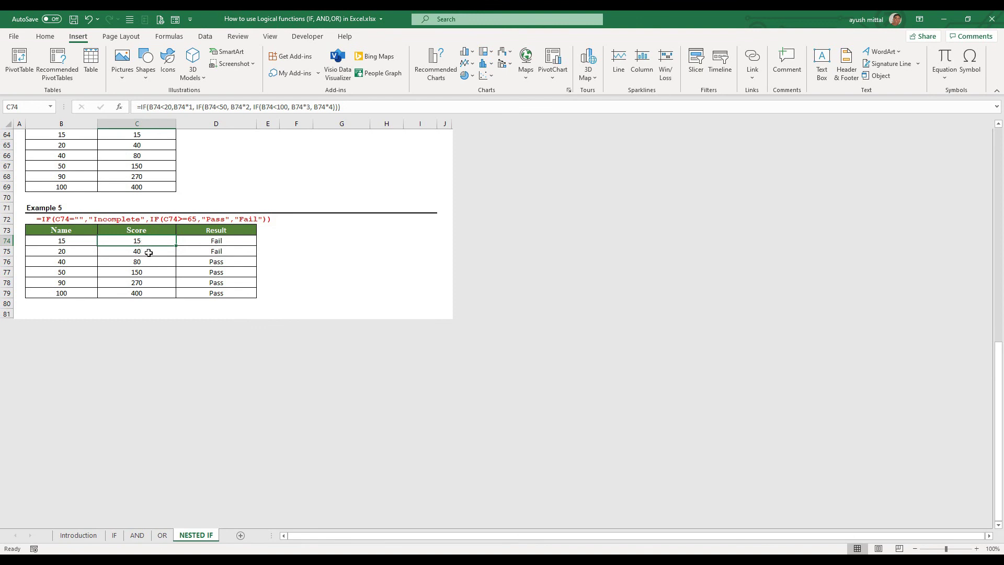
{"action": "left_click", "coordinate": [216, 242]}
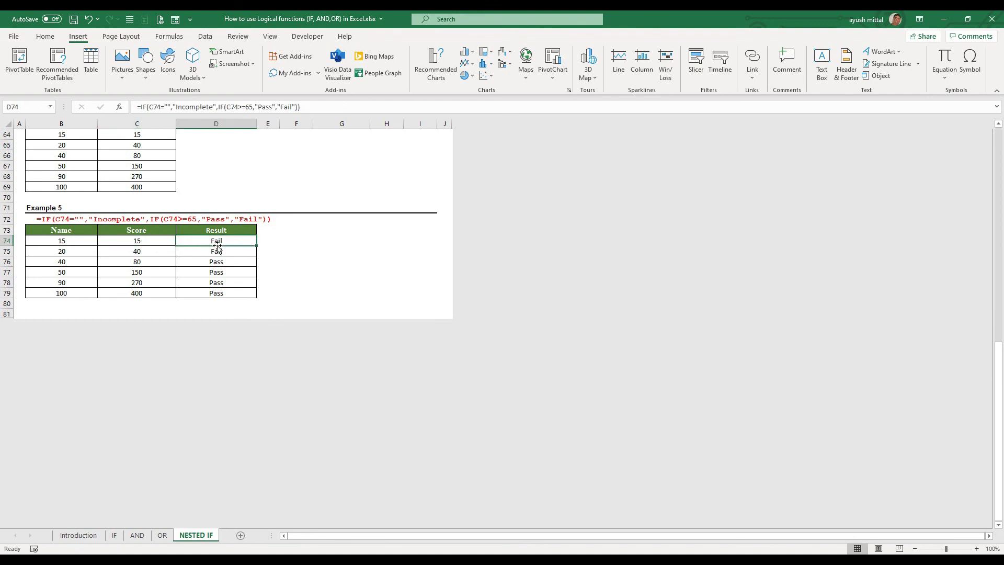
{"action": "left_click", "coordinate": [169, 252]}
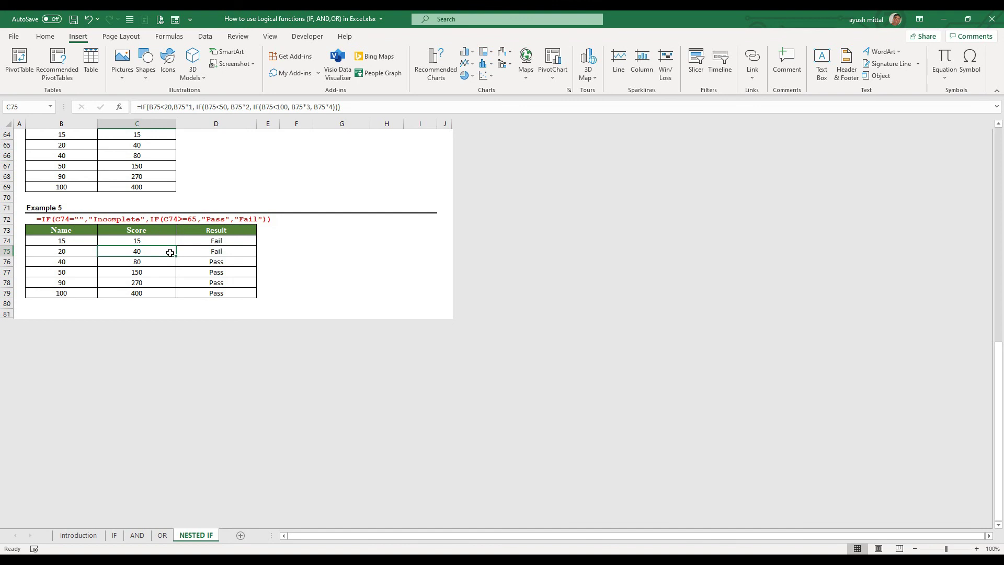
{"action": "left_click", "coordinate": [197, 252]}
{"action": "left_click", "coordinate": [164, 261]}
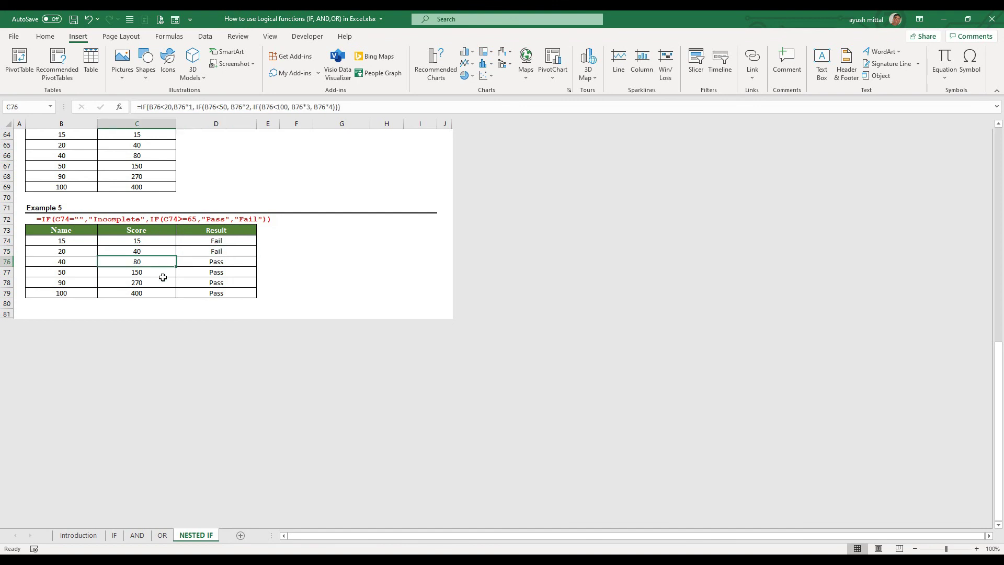
{"action": "left_click", "coordinate": [198, 265]}
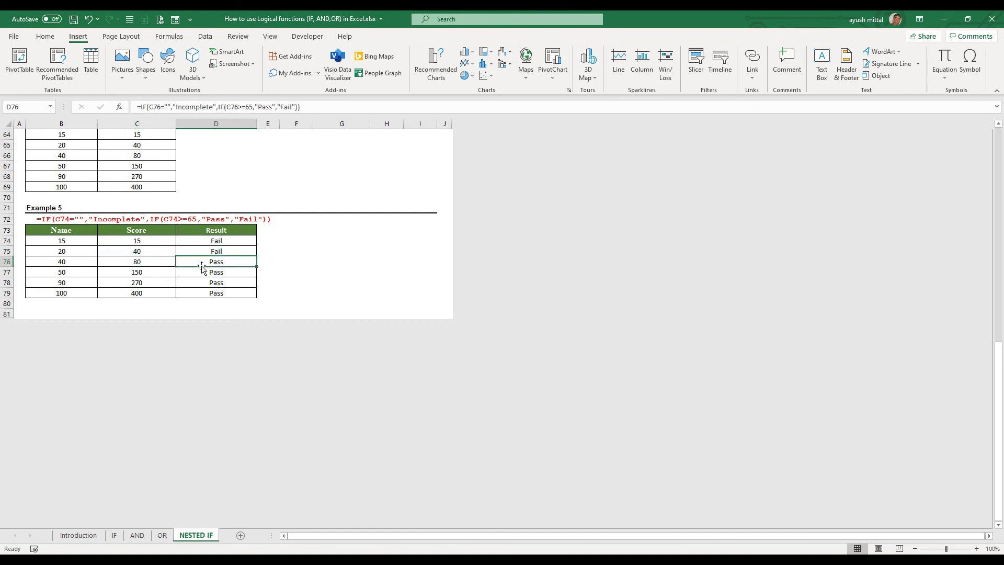
Test the pass mark by setting the score in C77 to 65 and then 64, and check the formula result in D77
{"action": "left_click", "coordinate": [166, 275]}
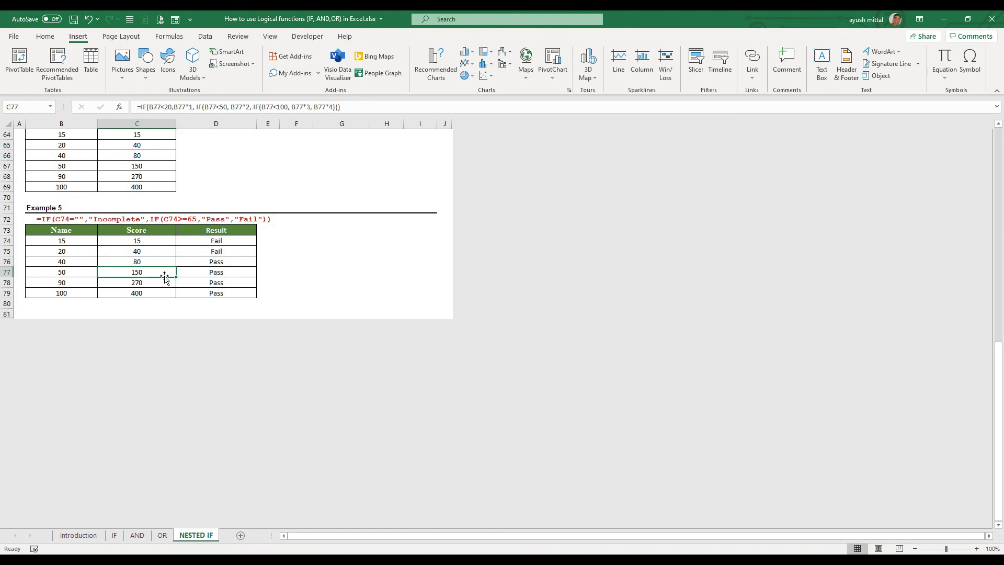
{"action": "type", "text": "65"}
{"action": "key", "text": "Return"}
{"action": "left_click", "coordinate": [159, 272]}
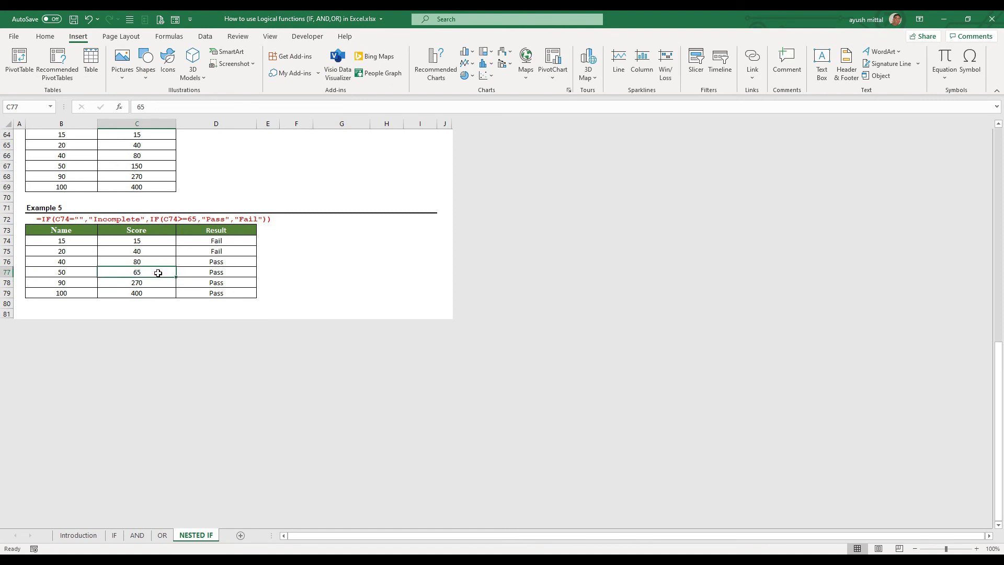
{"action": "type", "text": "64"}
{"action": "key", "text": "Return"}
{"action": "left_click", "coordinate": [158, 273]}
{"action": "left_click", "coordinate": [190, 271]}
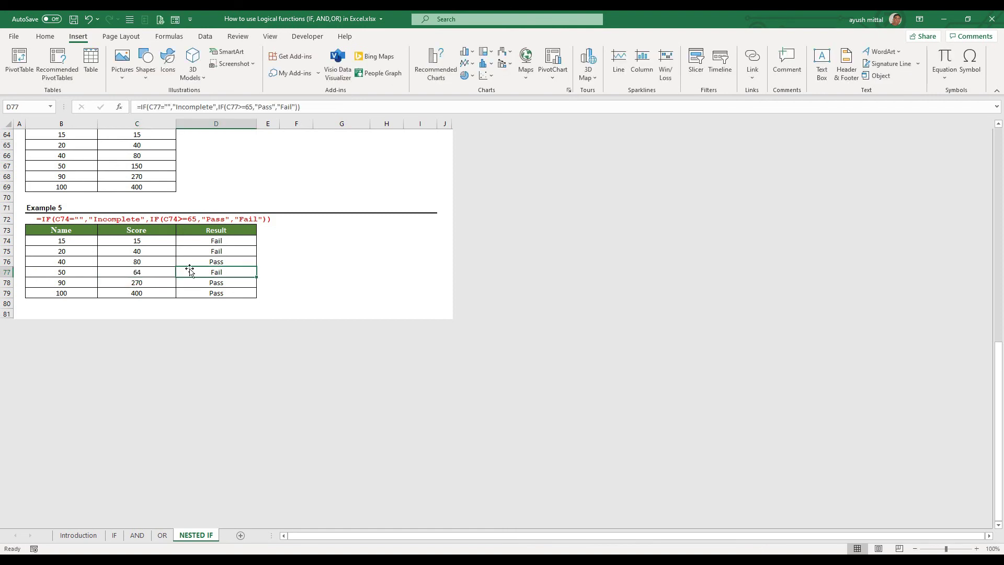
Clear the score in C78 to test the blank-cell condition, and check the result in D78
{"action": "left_click", "coordinate": [157, 282]}
{"action": "key", "text": "Delete"}
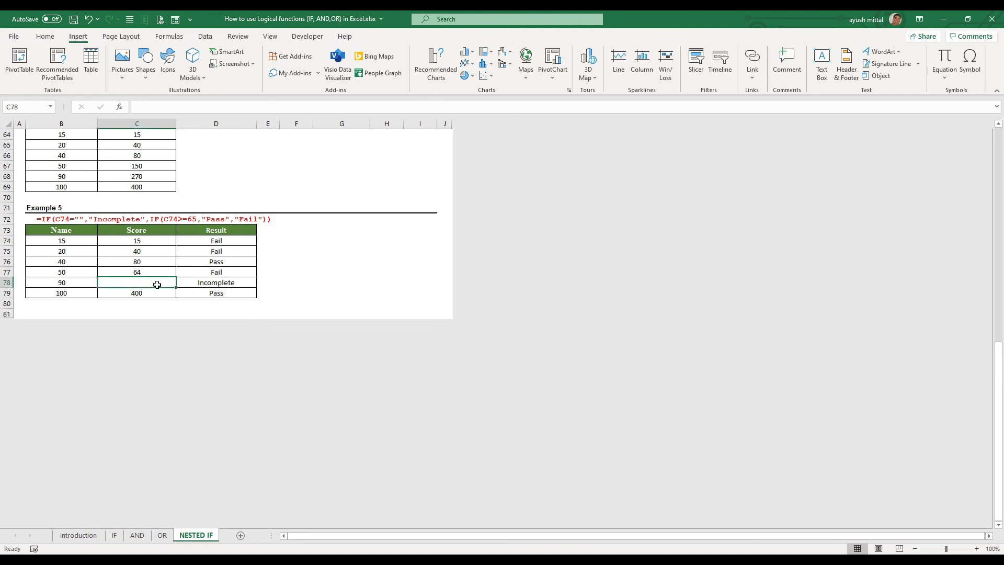
{"action": "left_click", "coordinate": [198, 283]}
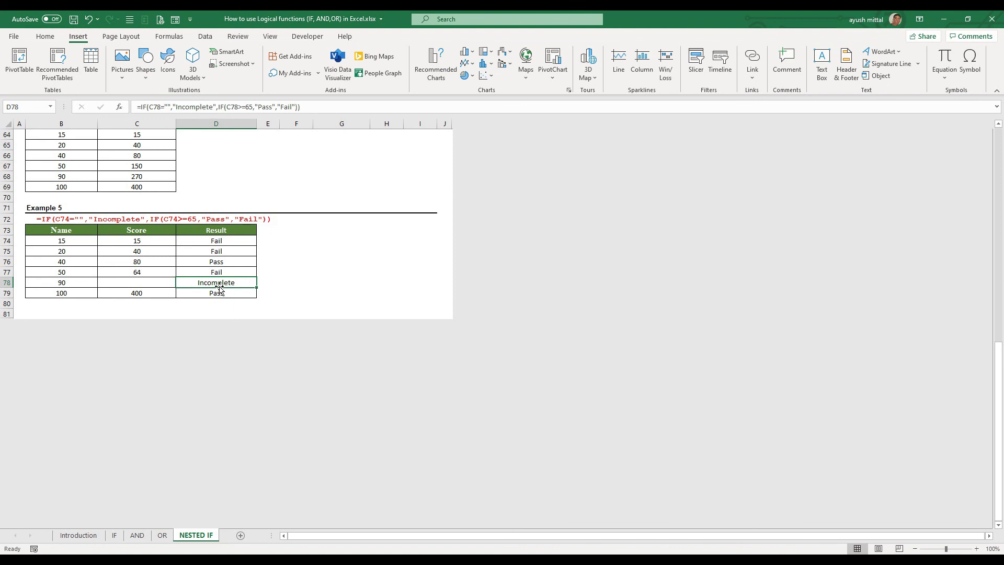
Set the score in C79 of Example 5 to 12 and check the result in D79
{"action": "left_click", "coordinate": [158, 291]}
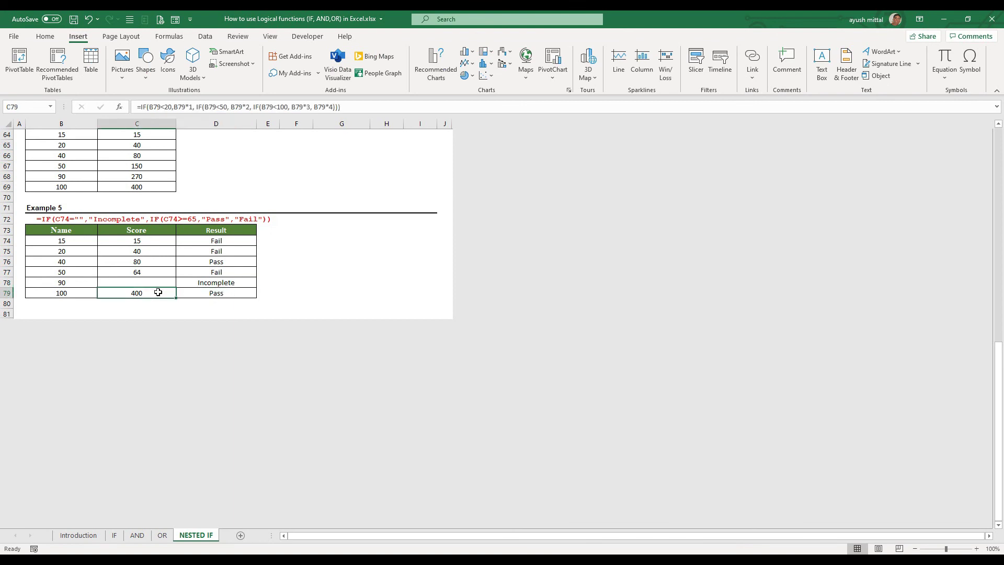
{"action": "type", "text": "12"}
{"action": "key", "text": "Return"}
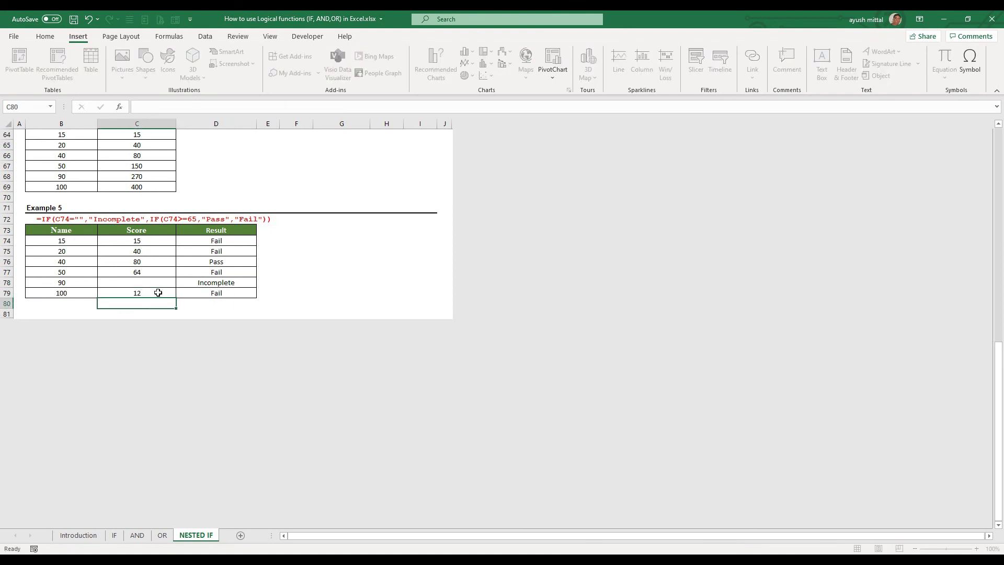
{"action": "left_click", "coordinate": [229, 294]}
Try scores of 64.5 and 64.9 in C79, just below the pass mark, checking D79 each time
{"action": "left_click", "coordinate": [160, 291]}
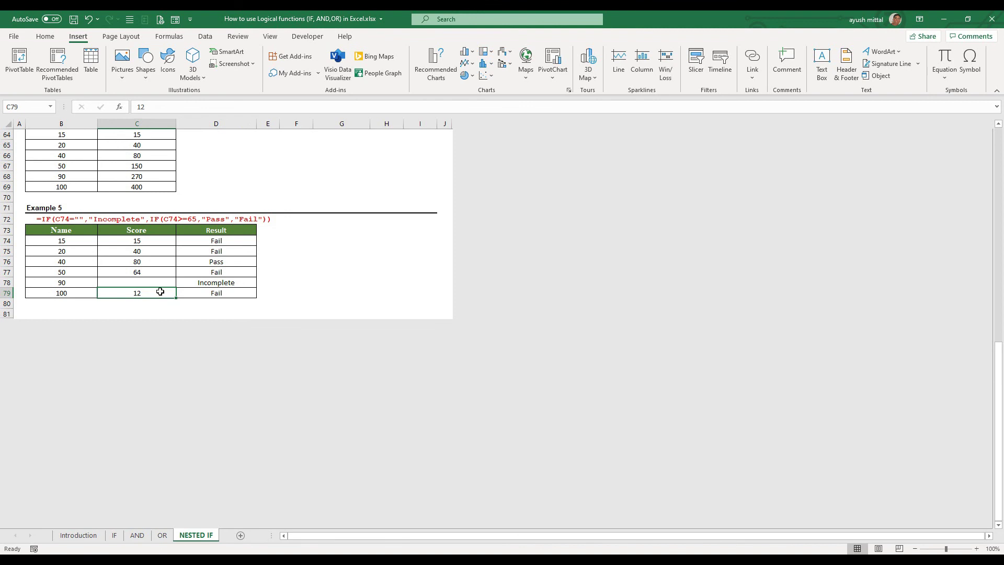
{"action": "type", "text": "64.5"}
{"action": "key", "text": "Return"}
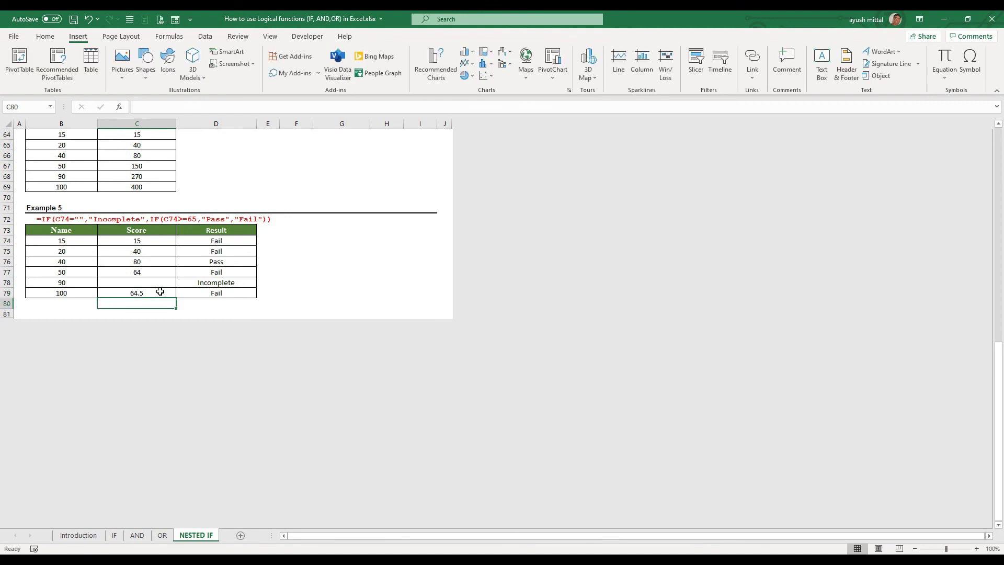
{"action": "left_click", "coordinate": [207, 297]}
{"action": "left_click", "coordinate": [168, 294]}
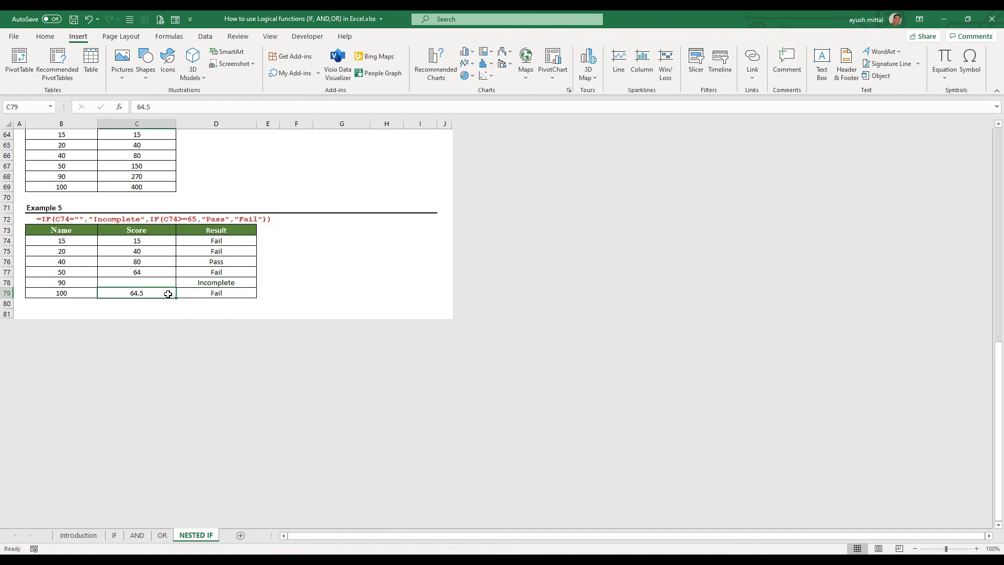
{"action": "type", "text": "64.9"}
{"action": "key", "text": "Return"}
{"action": "left_click", "coordinate": [188, 293]}
Set the score in C79 to exactly the pass mark of 65 and check the result in D79
{"action": "left_click", "coordinate": [140, 296]}
{"action": "type", "text": "65"}
{"action": "key", "text": "Return"}
{"action": "left_click", "coordinate": [206, 290]}
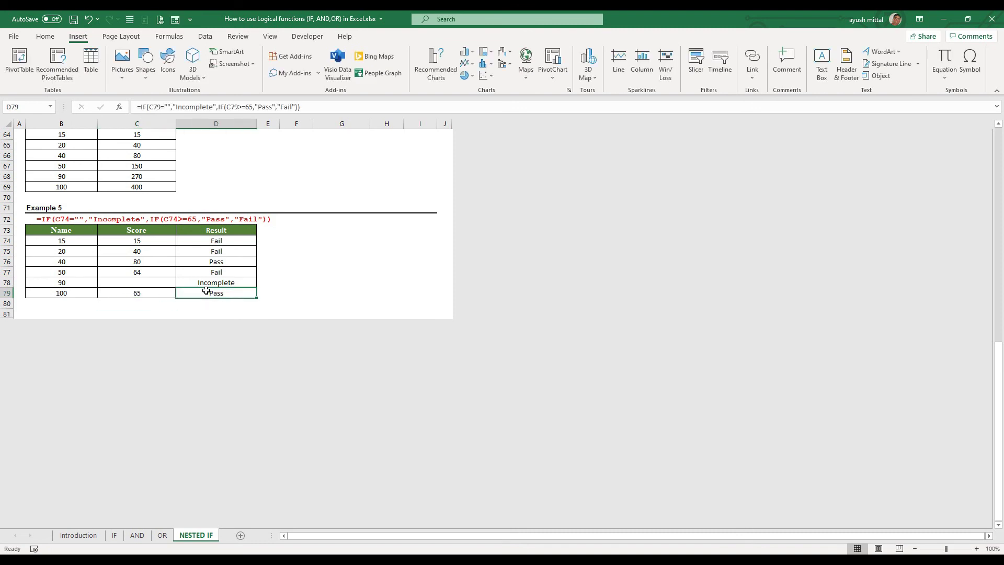
Review the NESTED IF introduction, and revisit the OR, AND and IF sheets to recap their functions
{"action": "scroll", "coordinate": [266, 329], "scroll_direction": "up", "scroll_amount": 20}
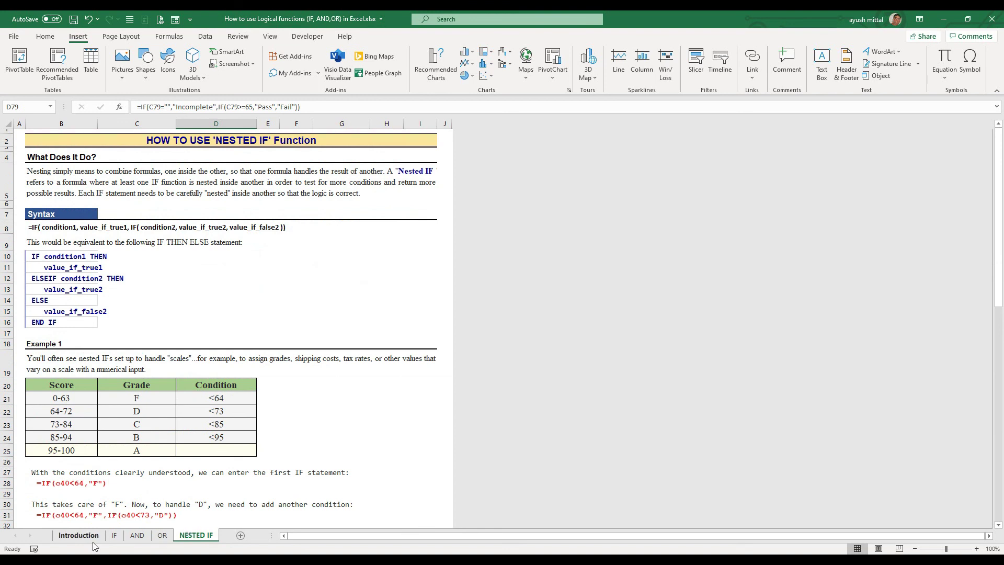
{"action": "left_click", "coordinate": [162, 535]}
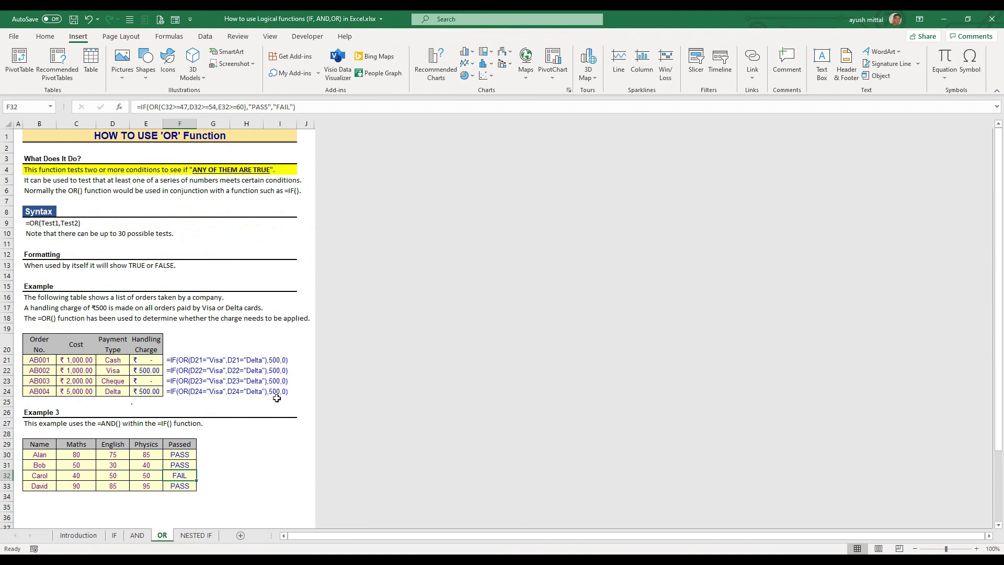
{"action": "left_click", "coordinate": [137, 535]}
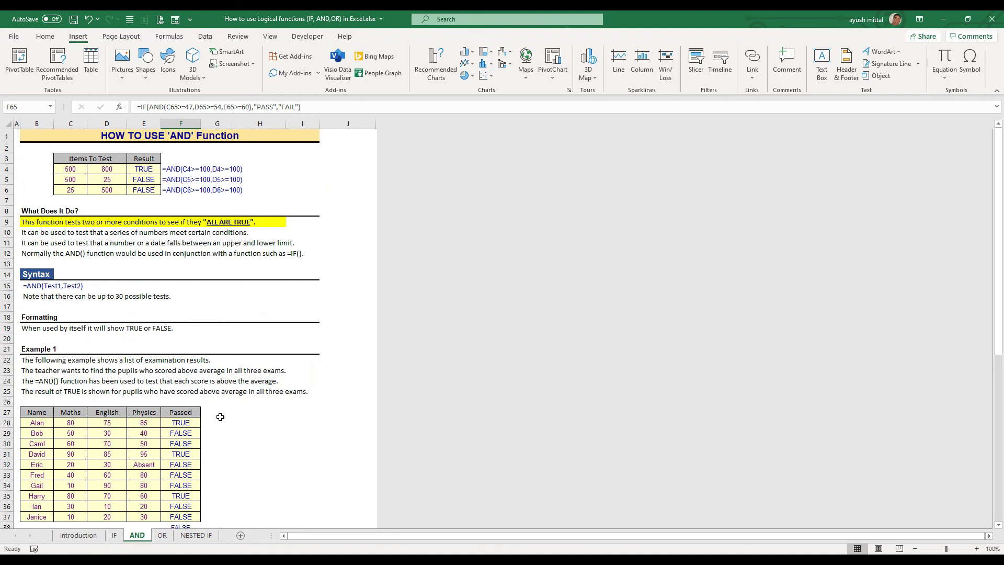
{"action": "left_click", "coordinate": [118, 535]}
{"action": "scroll", "coordinate": [87, 522], "scroll_direction": "up", "scroll_amount": 20}
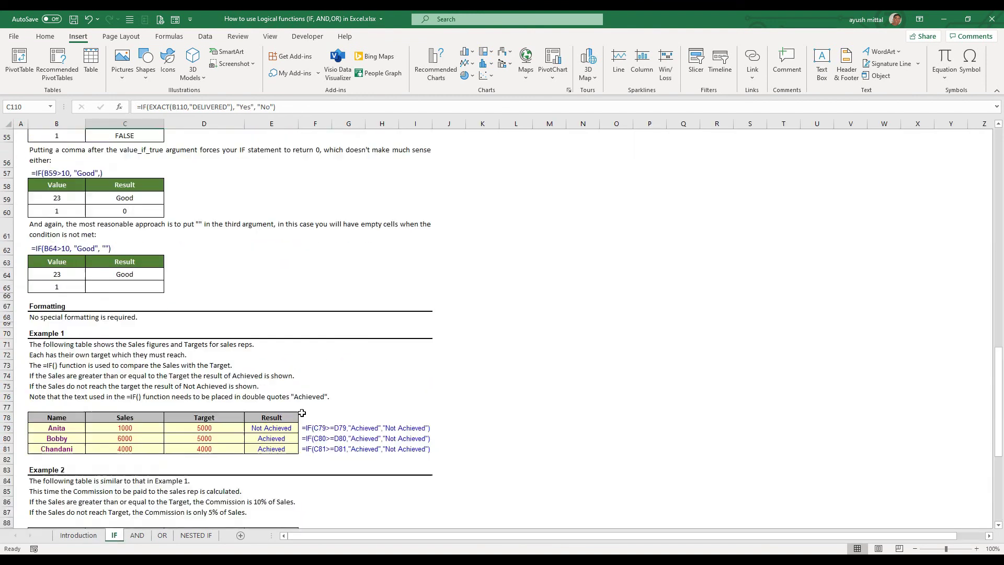